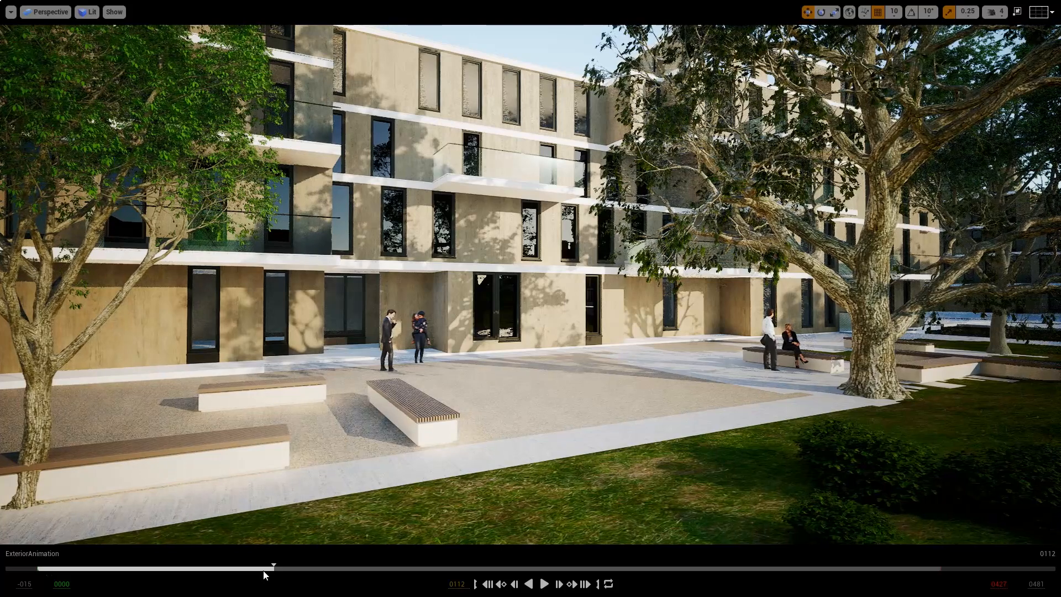
# Scrub the ExteriorAnimation sequence to frame 140, look through CineCameraActor1, and move the playhead to frame 121
pyautogui.moveTo(262, 567); pyautogui.dragTo(333, 568)
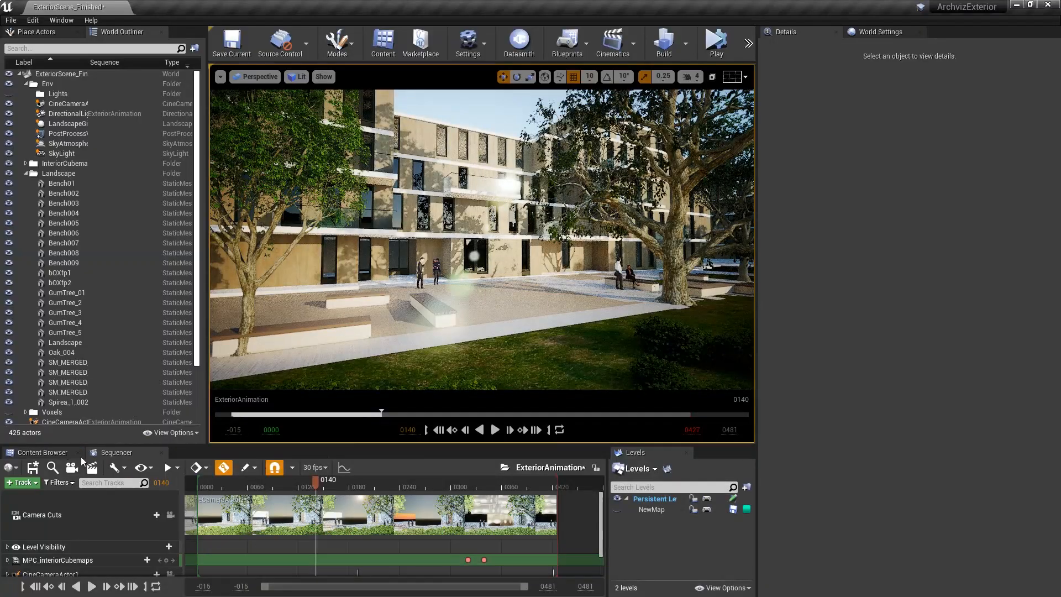
pyautogui.click(171, 574)
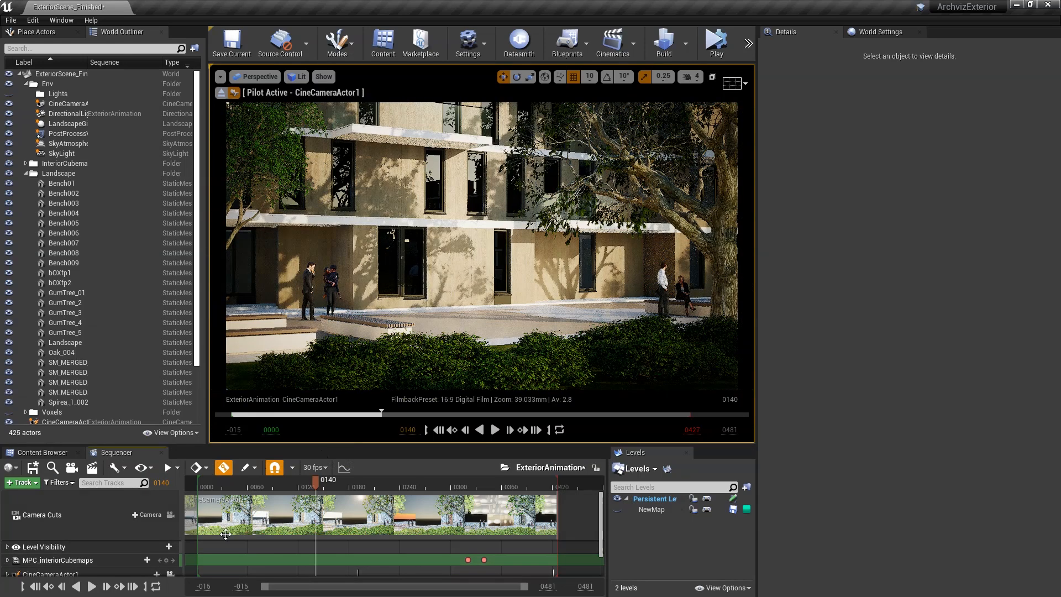
pyautogui.moveTo(306, 485)
pyautogui.mouseDown()
pyautogui.moveTo(200, 489)
pyautogui.moveTo(532, 483)
pyautogui.moveTo(300, 489)
pyautogui.mouseUp()
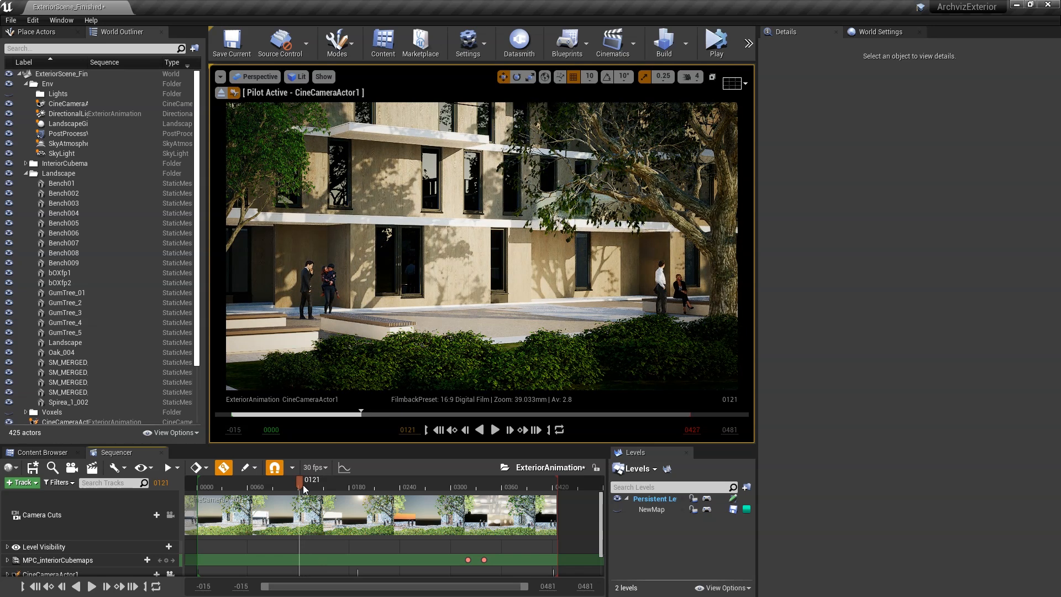
# Review the CineCameraActor1 shot full screen, scrubbing the sequence back and forth between frames 30 and 396 to examine the day-to-night lighting
pyautogui.click(478, 326)
pyautogui.press('F11')
pyautogui.press('g')
pyautogui.moveTo(297, 571); pyautogui.dragTo(101, 570)
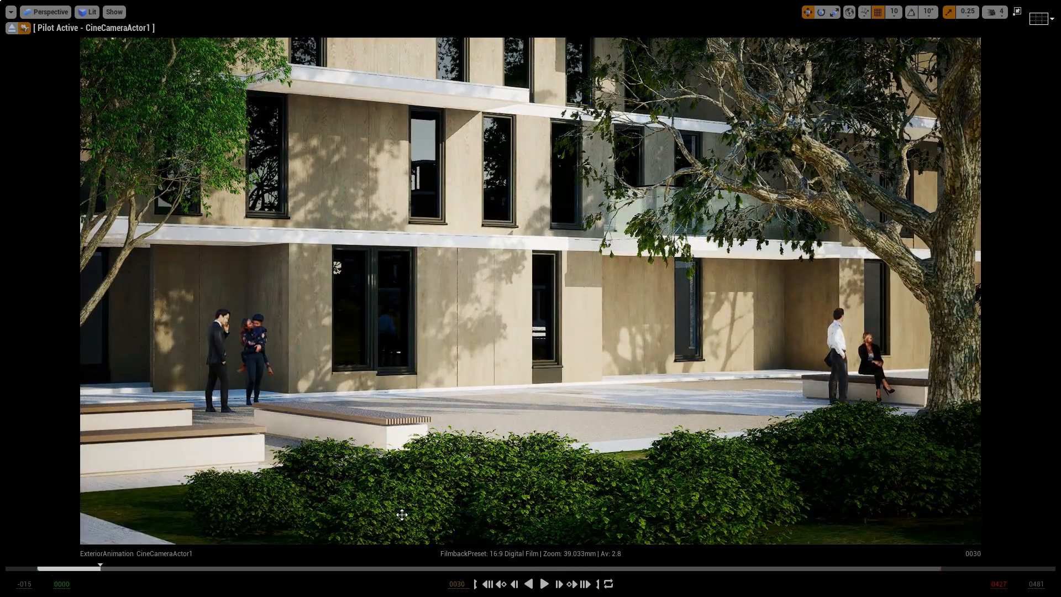
pyautogui.moveTo(126, 572)
pyautogui.mouseDown()
pyautogui.moveTo(489, 558)
pyautogui.moveTo(428, 569)
pyautogui.moveTo(711, 562)
pyautogui.moveTo(833, 572)
pyautogui.moveTo(622, 583)
pyautogui.moveTo(765, 581)
pyautogui.moveTo(479, 563)
pyautogui.moveTo(748, 565)
pyautogui.mouseUp()
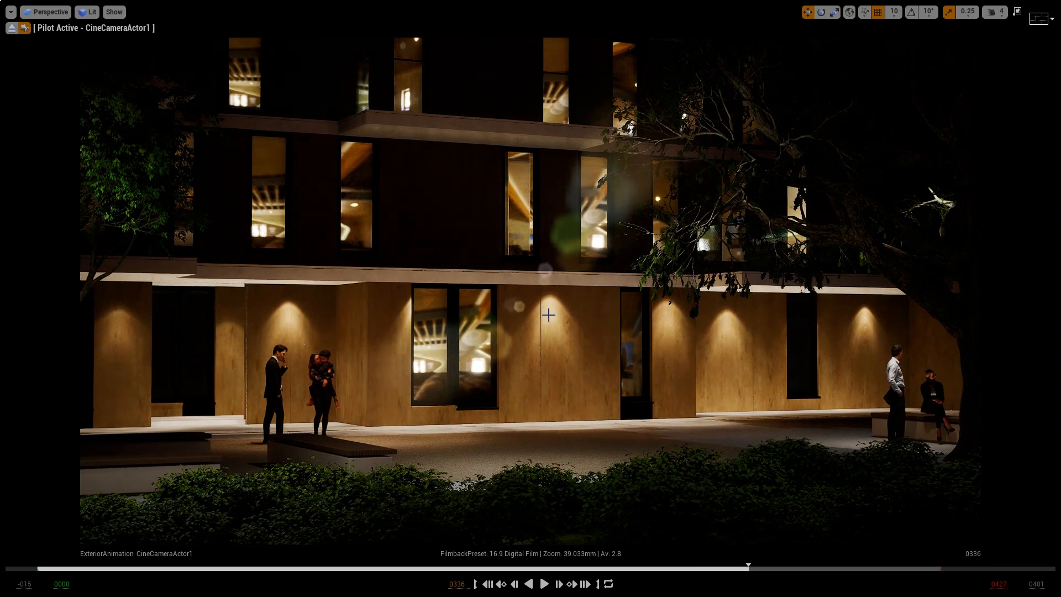
pyautogui.moveTo(749, 572); pyautogui.dragTo(314, 567)
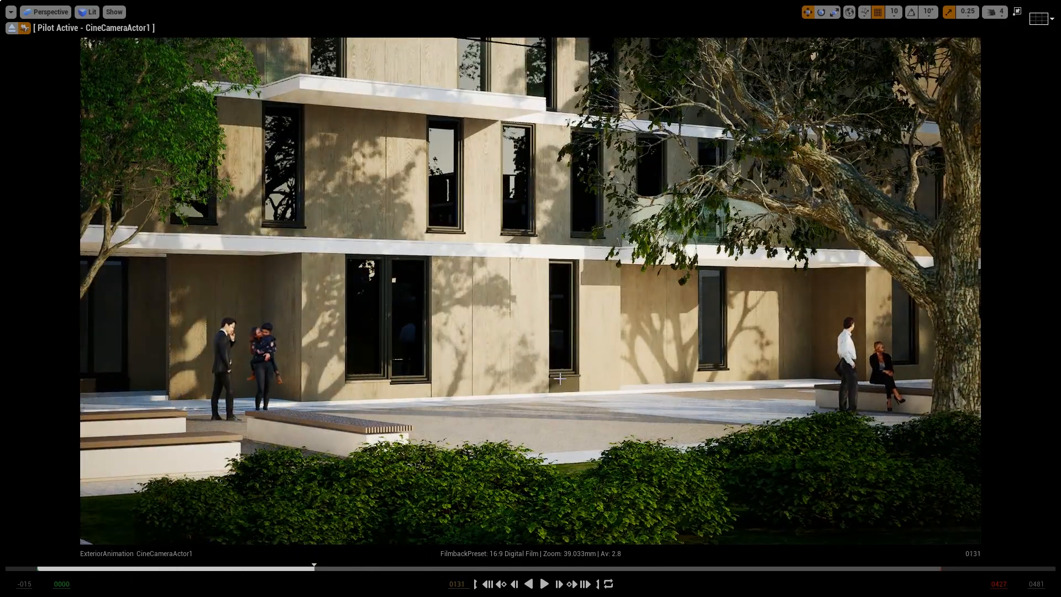
pyautogui.moveTo(322, 568); pyautogui.dragTo(440, 571)
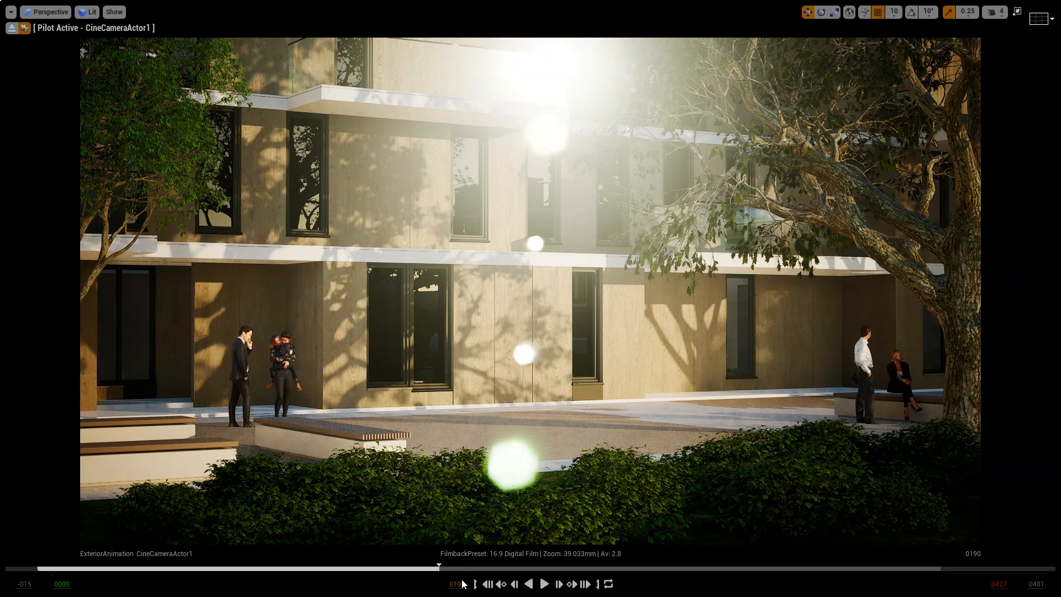
pyautogui.moveTo(441, 570); pyautogui.dragTo(876, 574)
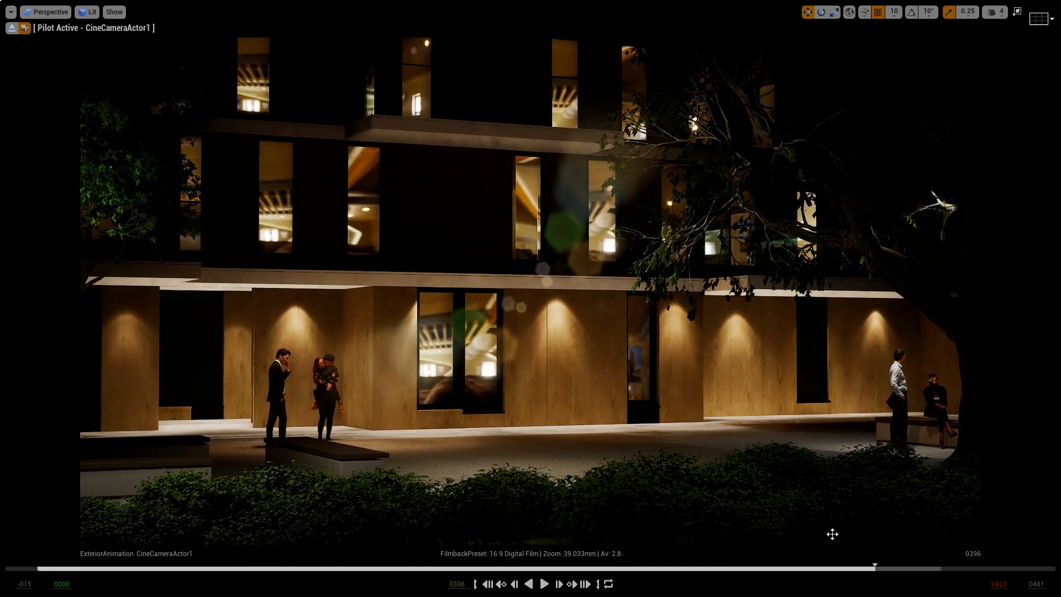
pyautogui.moveTo(878, 568); pyautogui.dragTo(109, 574)
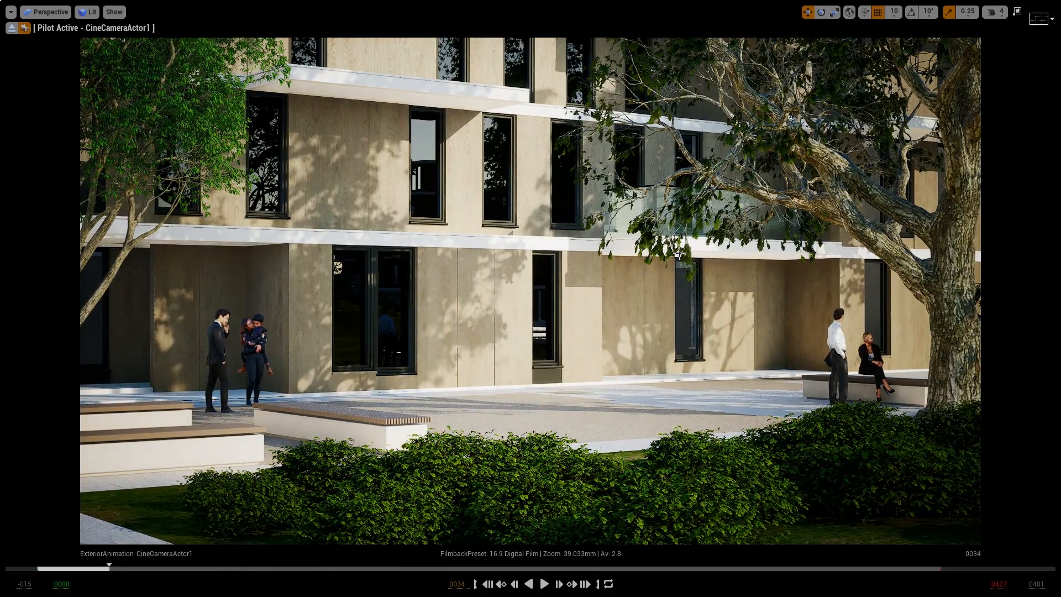
# Leave the full-screen view, clear the actor selection, and move the sequence playhead to frame 229
pyautogui.press('F11')
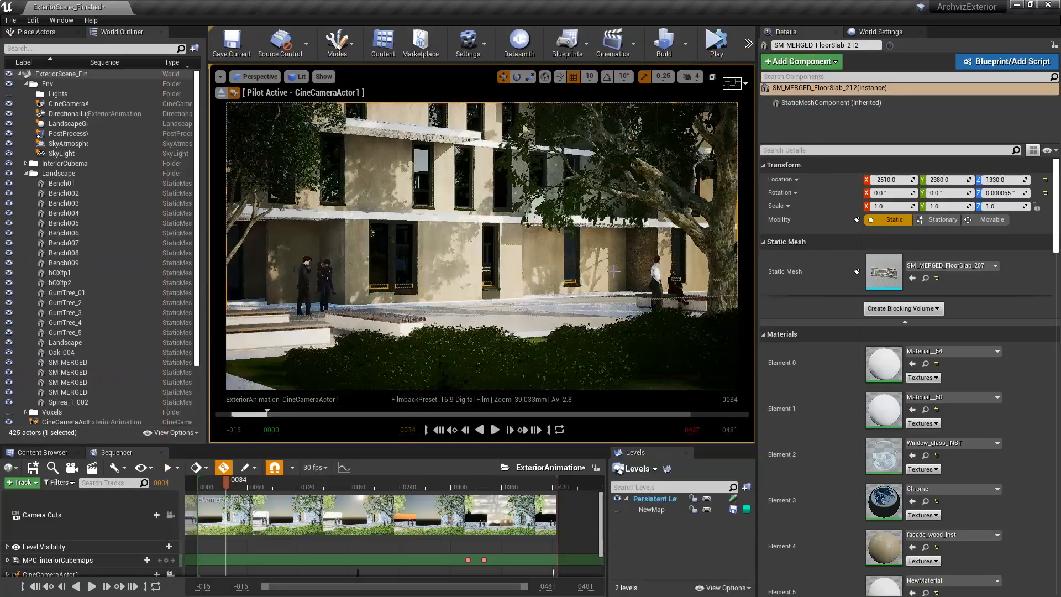
pyautogui.press('Escape')
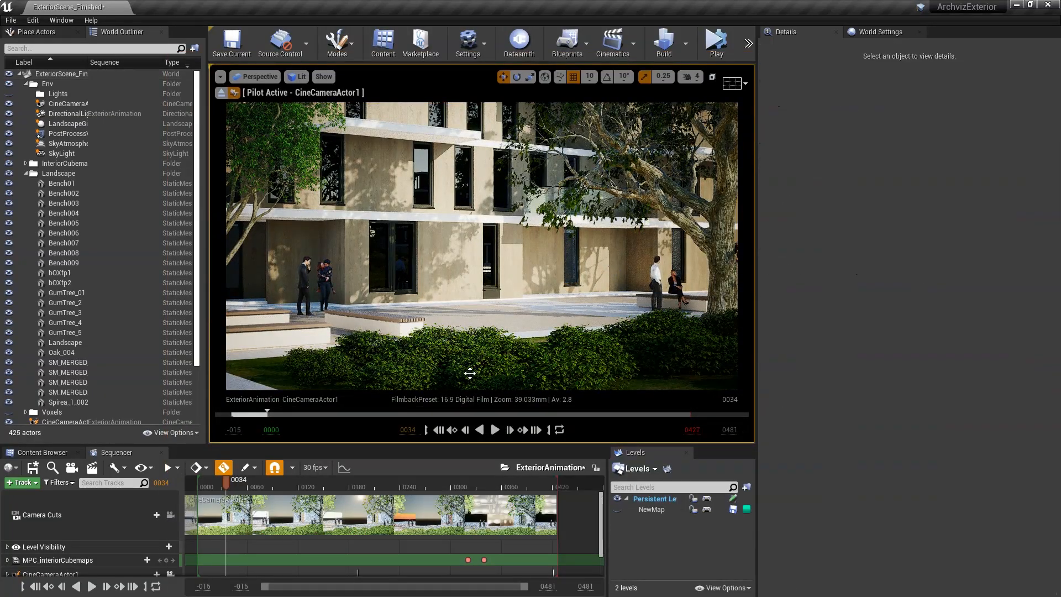
pyautogui.moveTo(227, 482); pyautogui.dragTo(390, 487)
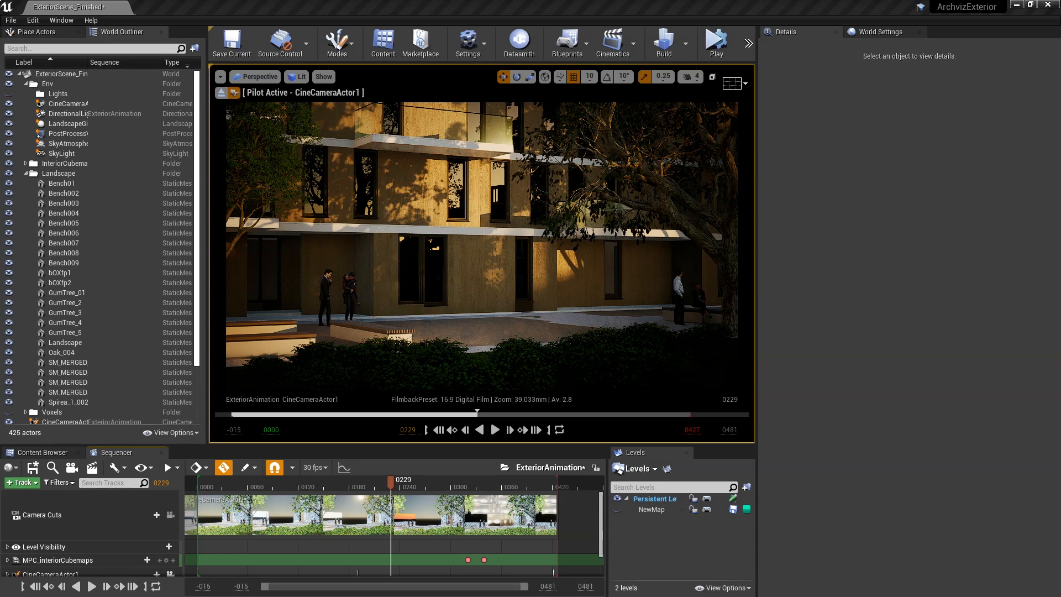
# Switch to the browser and look through the preview images of Renderpeople's Scanned 3D People Pack on the Unreal Engine Marketplace
pyautogui.hotkey('alt', 'Tab')
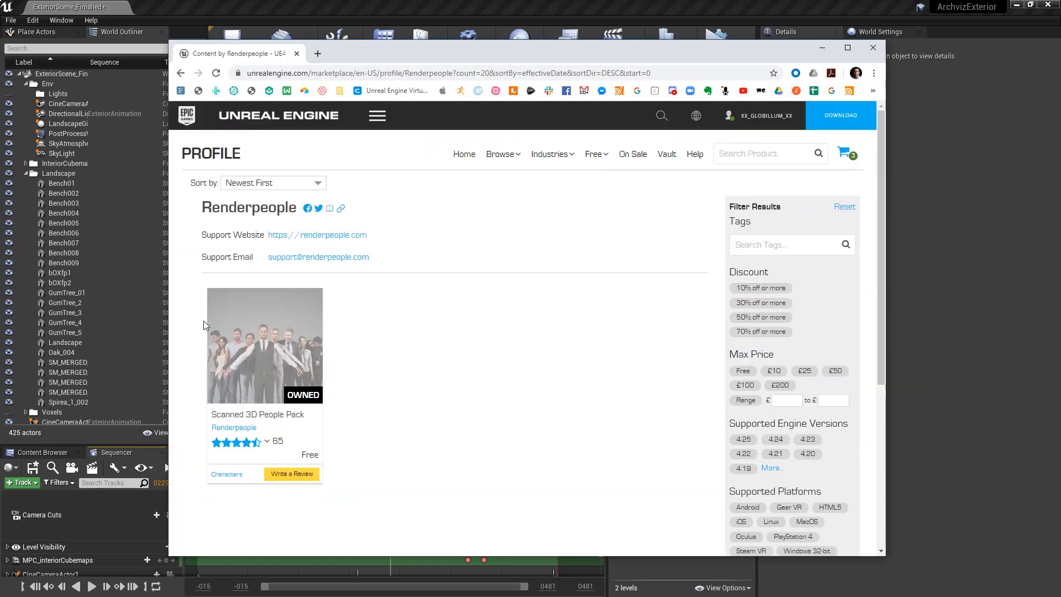
pyautogui.click(247, 369)
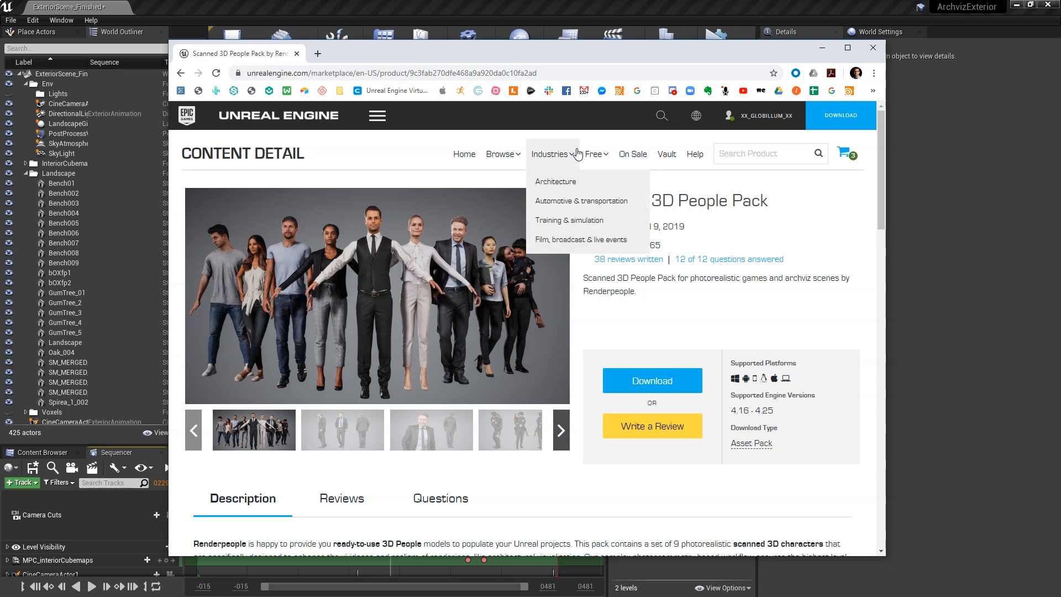
pyautogui.click(561, 434)
pyautogui.click(566, 444)
pyautogui.click(566, 443)
pyautogui.click(567, 444)
pyautogui.click(526, 439)
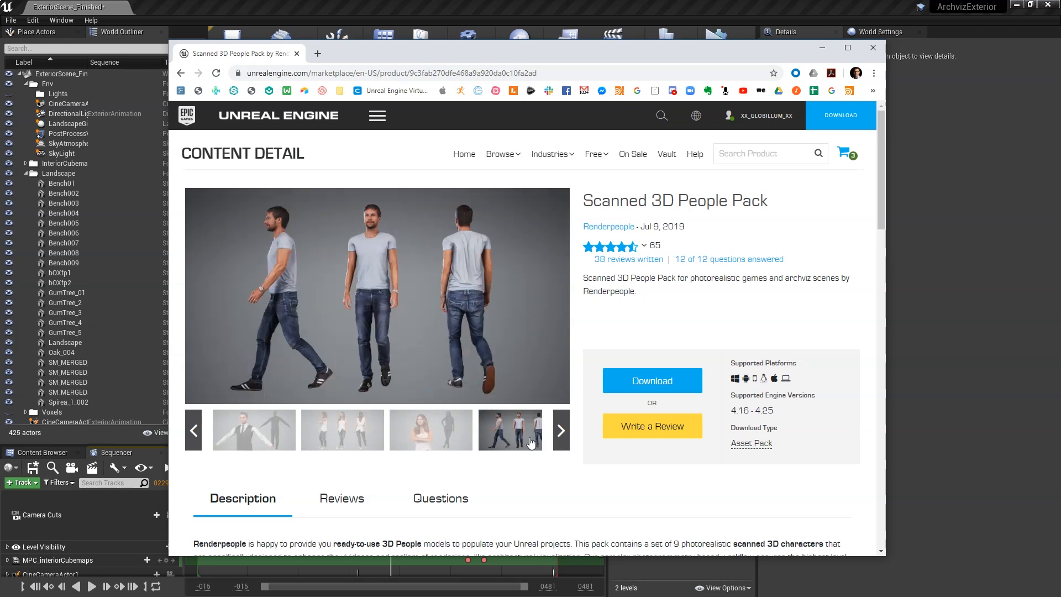
pyautogui.click(343, 430)
pyautogui.click(562, 433)
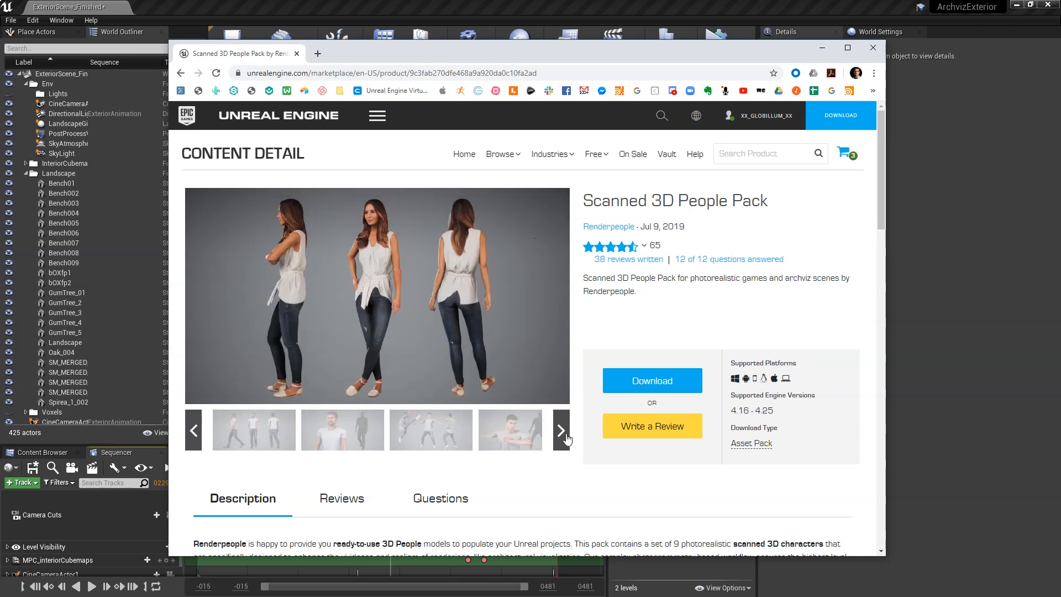
pyautogui.click(560, 432)
pyautogui.click(348, 433)
pyautogui.moveTo(601, 50); pyautogui.dragTo(0, 101)
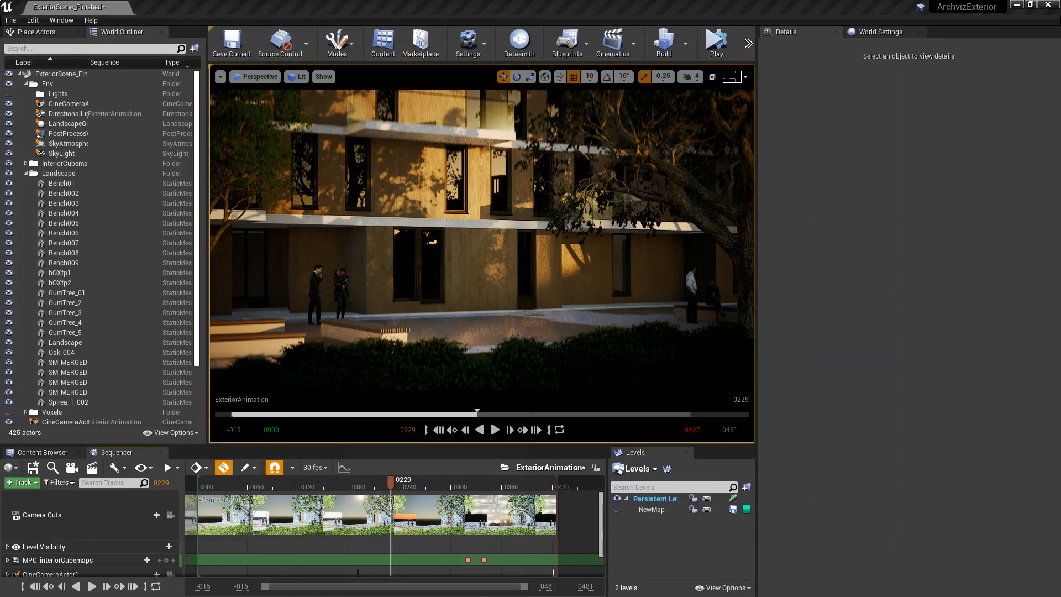
# Move the sequence playhead to frame 131, stop piloting CineCameraActor1, and inspect the building facade in the free perspective view
pyautogui.moveTo(410, 416); pyautogui.dragTo(372, 414)
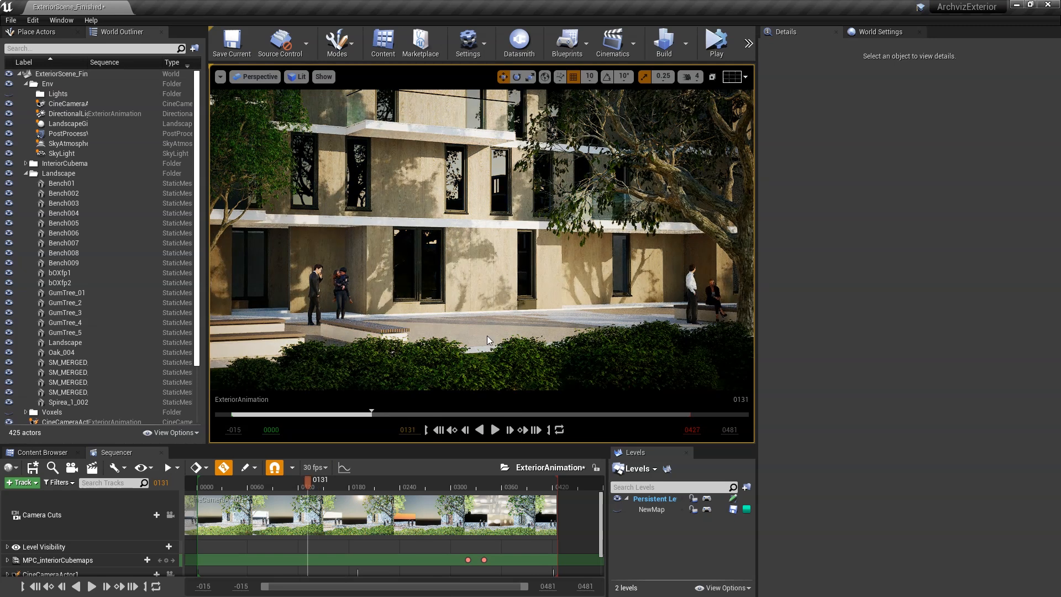
pyautogui.click(421, 176)
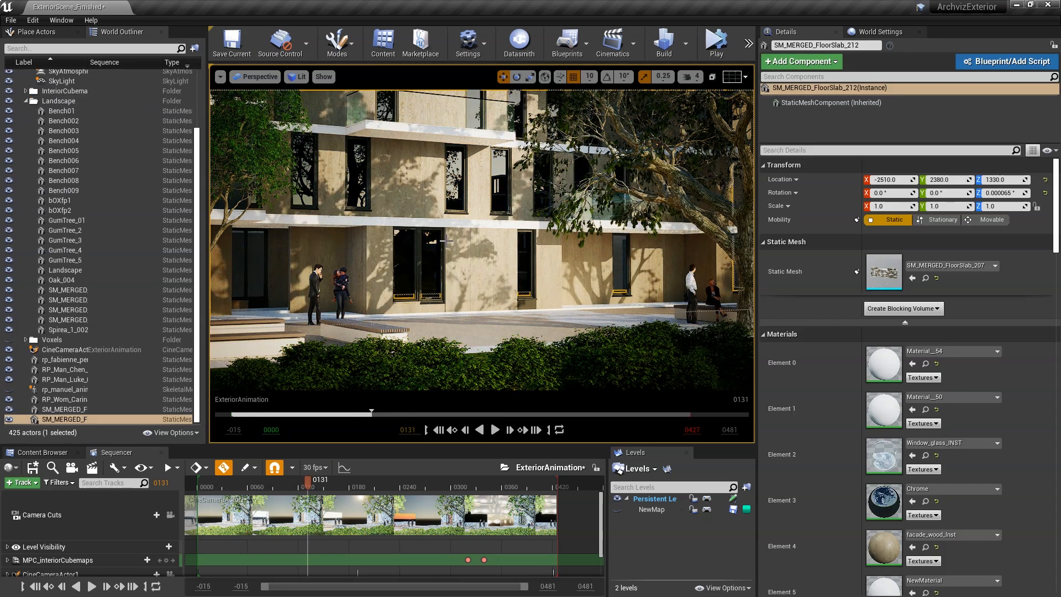
pyautogui.click(171, 574)
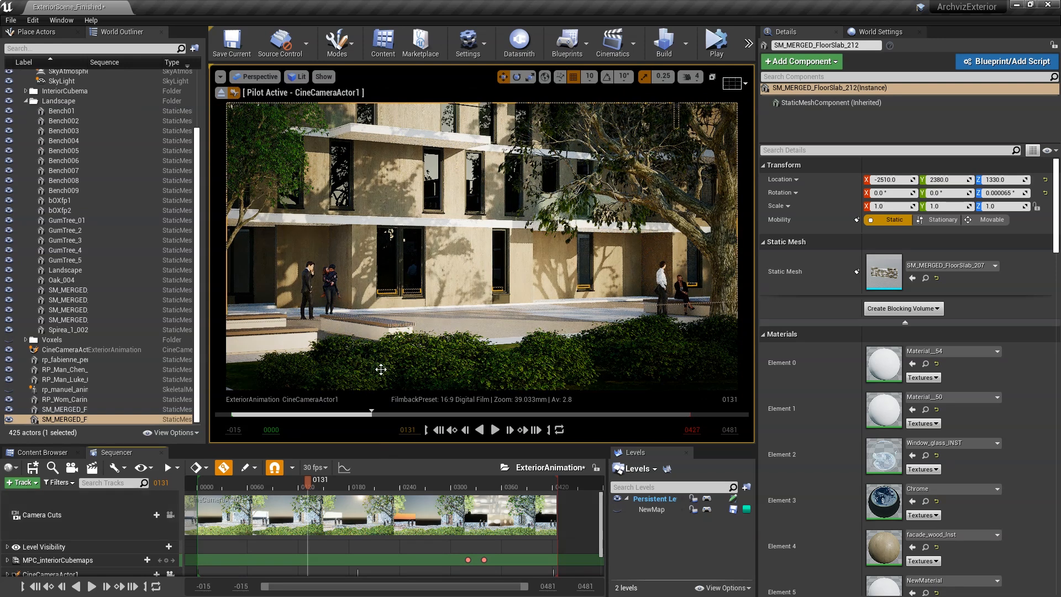
pyautogui.click(221, 92)
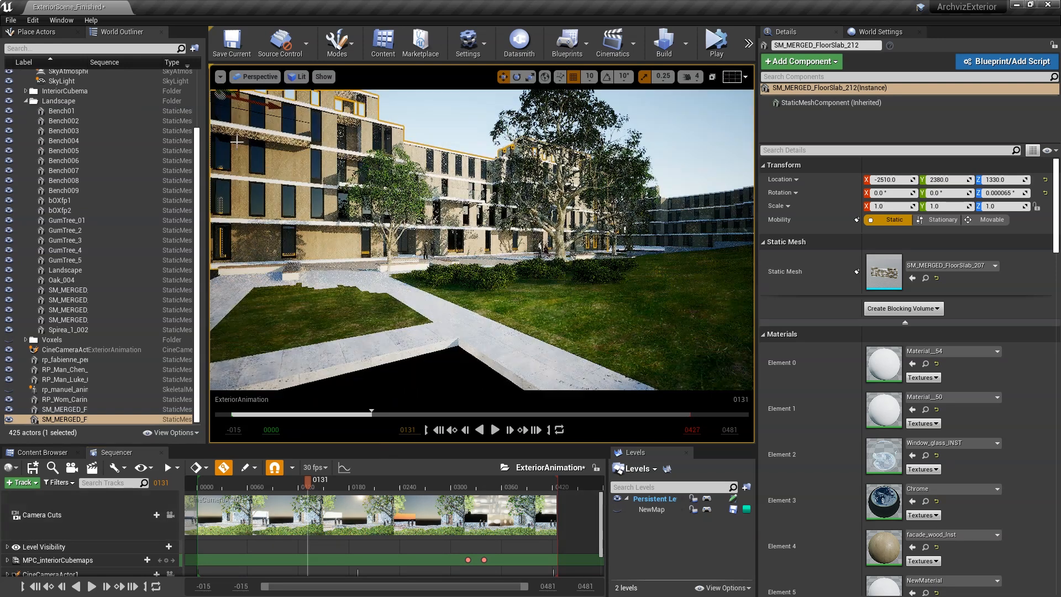
pyautogui.moveTo(452, 137); pyautogui.dragTo(451, 137, button='right')
pyautogui.press('e')
pyautogui.click(452, 137)
pyautogui.press('w')
pyautogui.moveTo(525, 218); pyautogui.dragTo(525, 218, button='right')
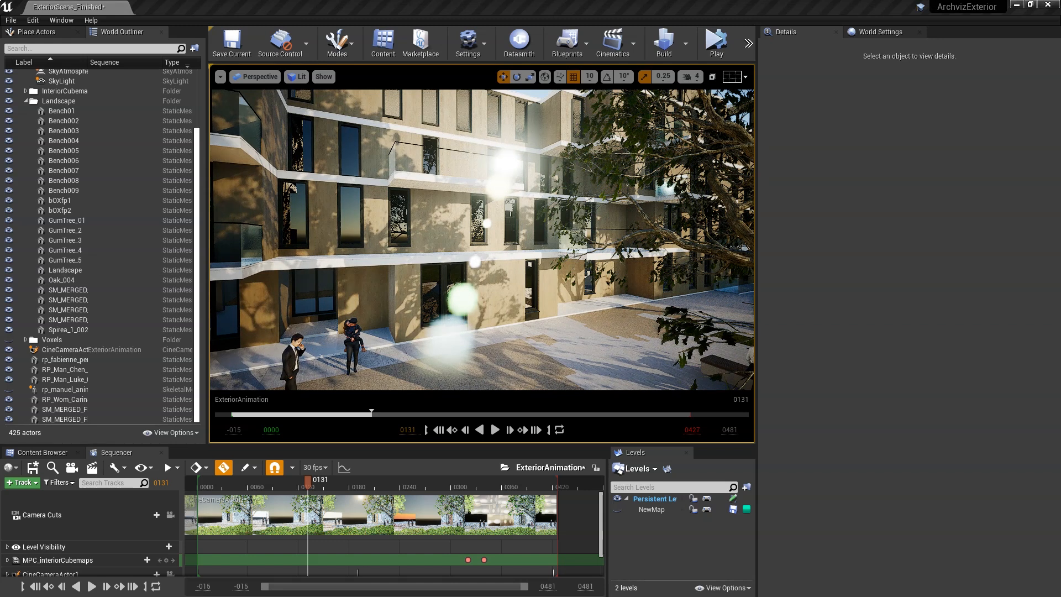
# Switch to the browser, look through the model categories on 3dsky.org, and return to the Unreal Editor
pyautogui.hotkey('alt', 'Tab')
pyautogui.scroll(-4, 352, 358)
pyautogui.scroll(-1, 351, 358)
pyautogui.scroll(5, 439, 421)
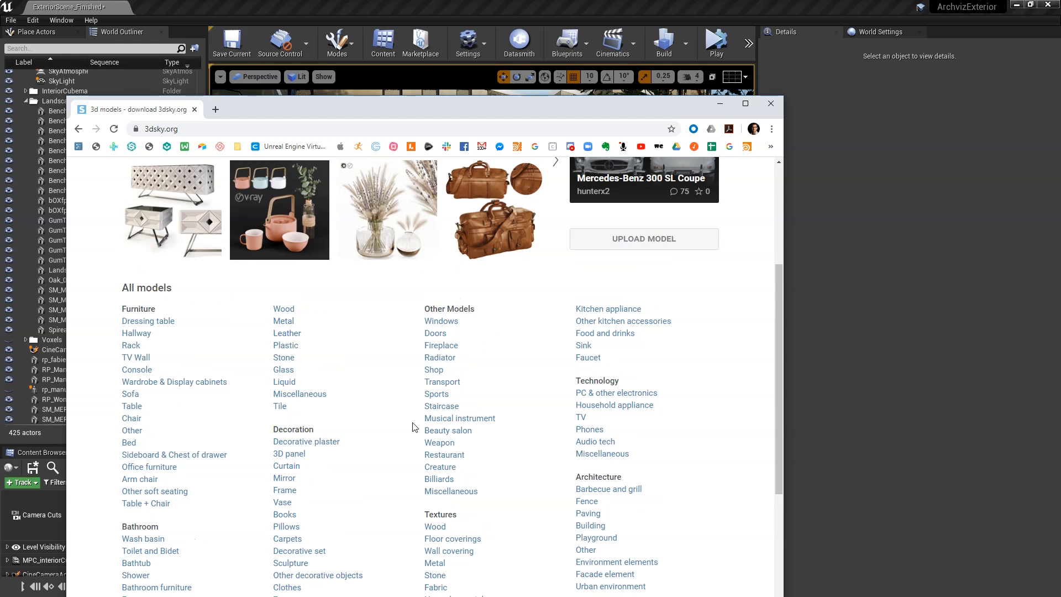
pyautogui.hotkey('alt', 'Tab')
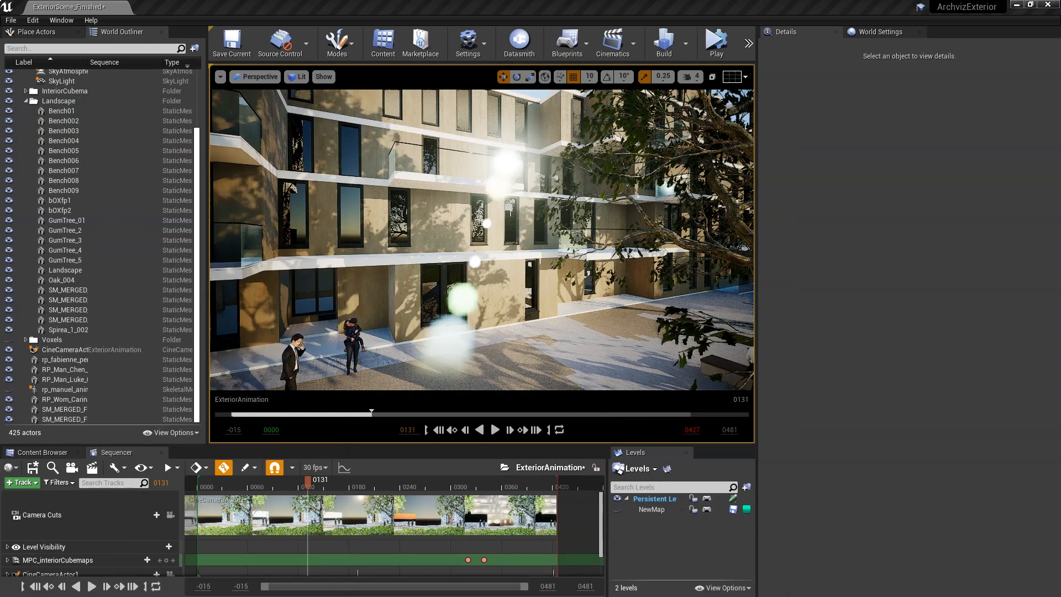
# Select the merged building mesh SM_MERGED_FloorSlab_212 and hide it in the level
pyautogui.click(416, 303)
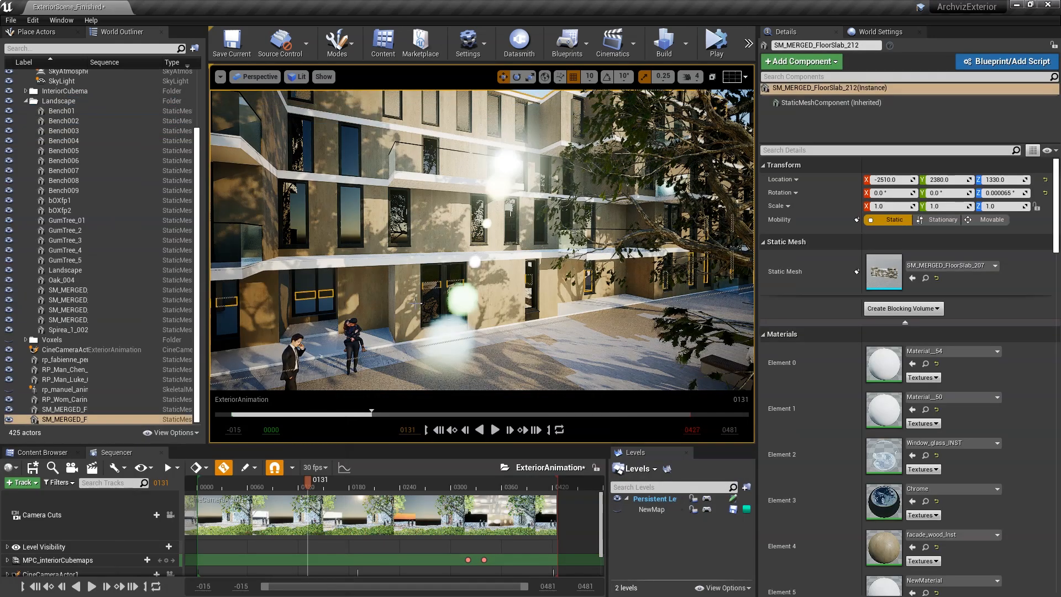
pyautogui.click(43, 453)
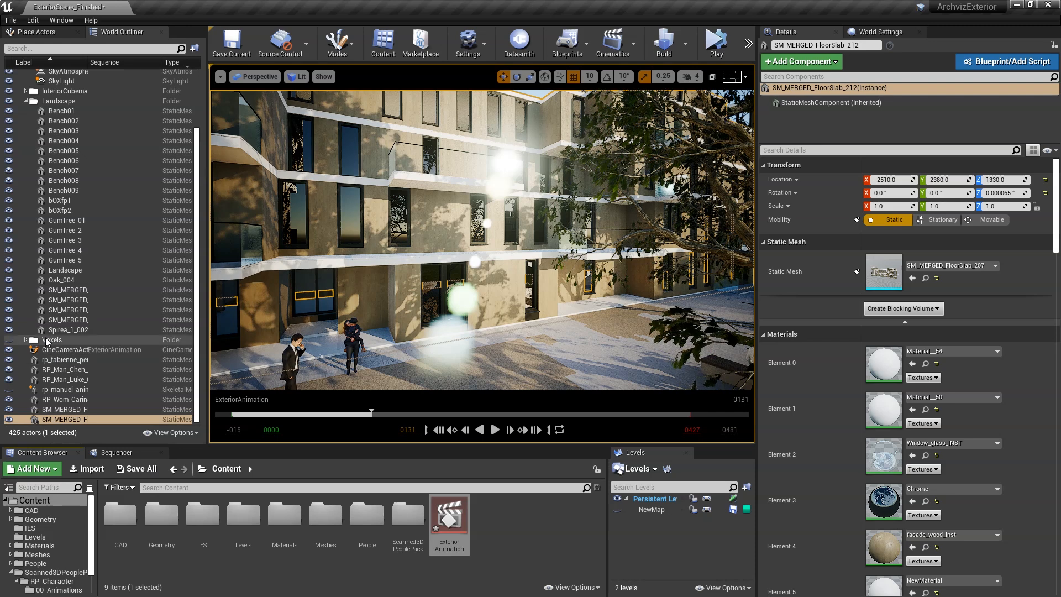
pyautogui.click(9, 419)
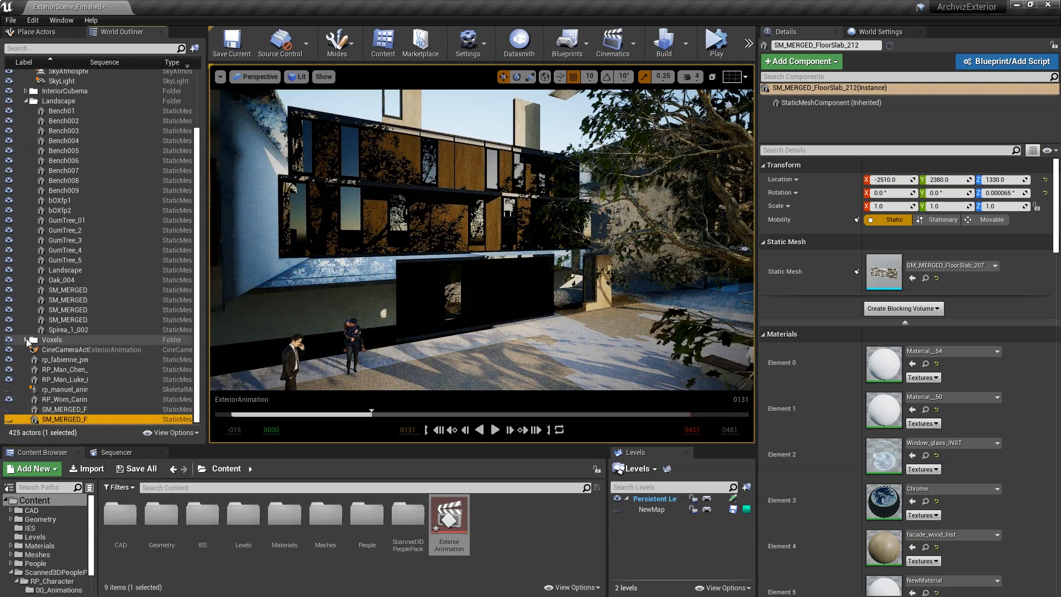
# Switch the perspective viewport from the cinematic layout to the default layout without playback controls
pyautogui.click(132, 452)
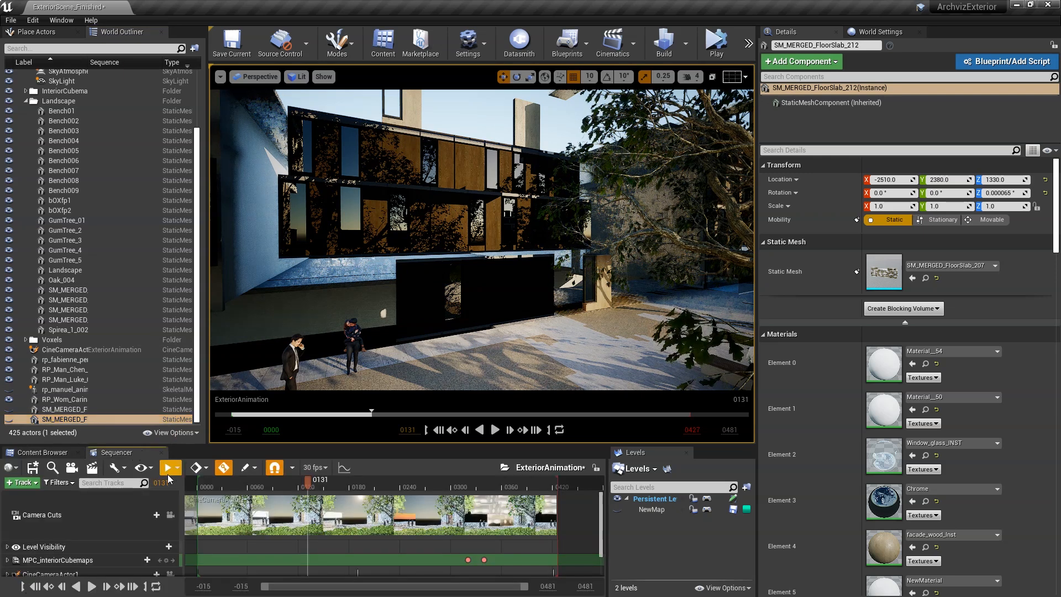
pyautogui.click(256, 76)
pyautogui.press('w')
pyautogui.moveTo(266, 241); pyautogui.dragTo(298, 270, button='right')
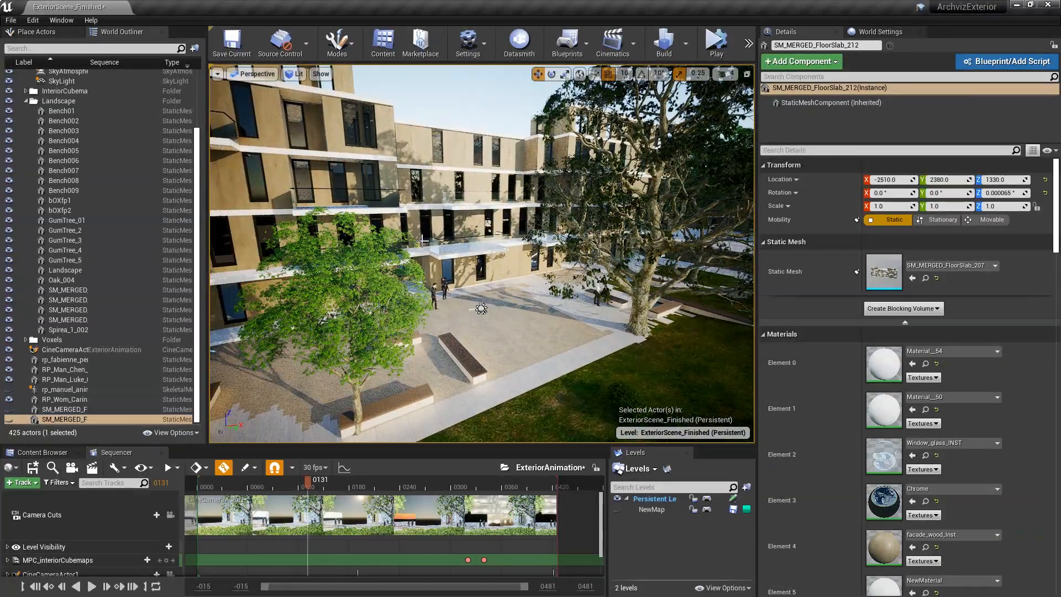
# Check the available grid snap sizes and open the Meshes folder of the project content
pyautogui.click(53, 452)
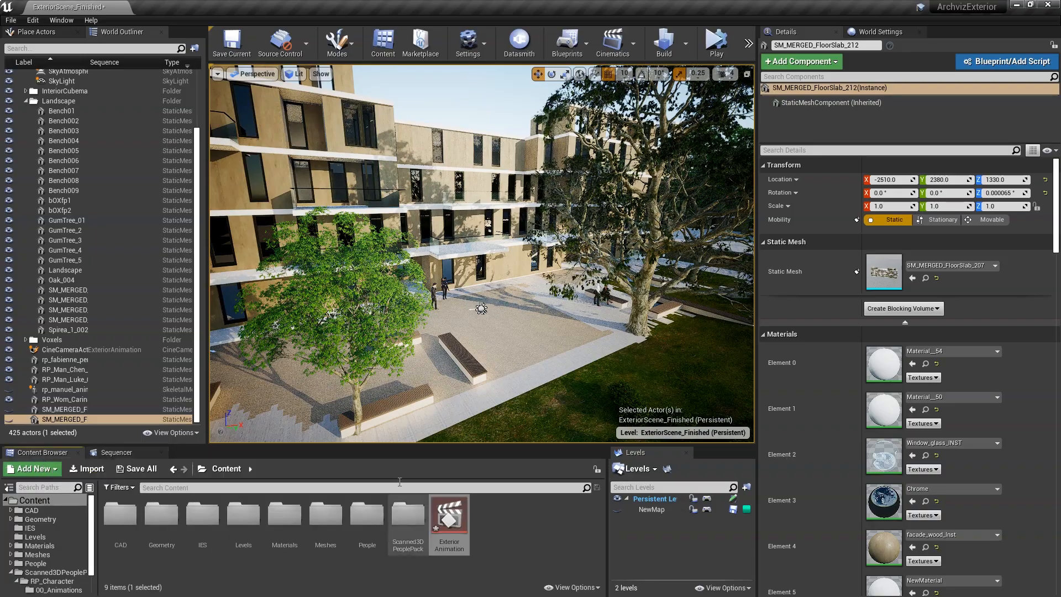
pyautogui.press('w')
pyautogui.moveTo(475, 276); pyautogui.dragTo(518, 358, button='right')
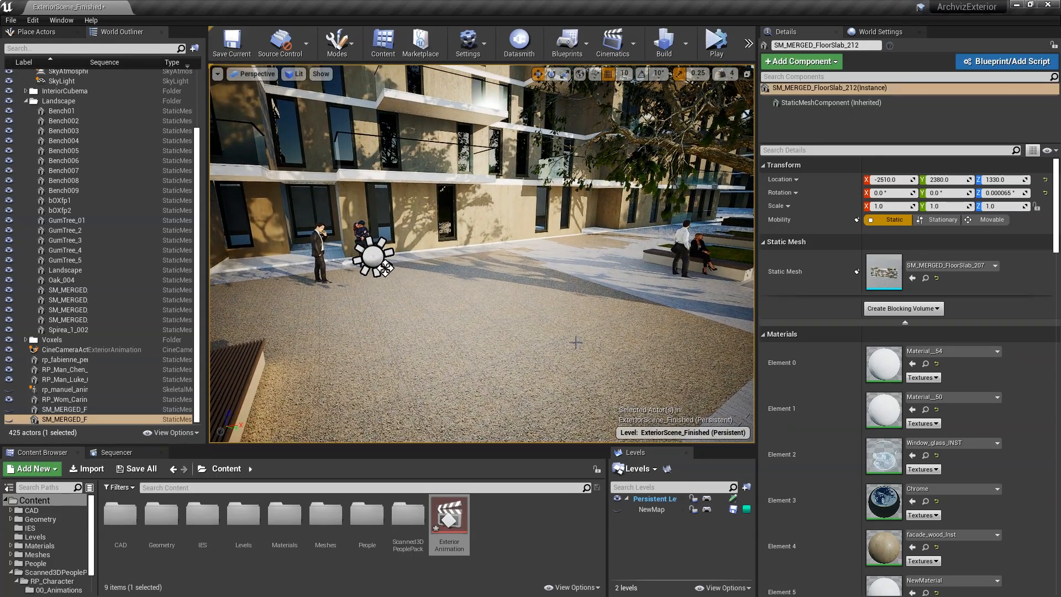
pyautogui.moveTo(534, 304); pyautogui.dragTo(492, 332, button='right')
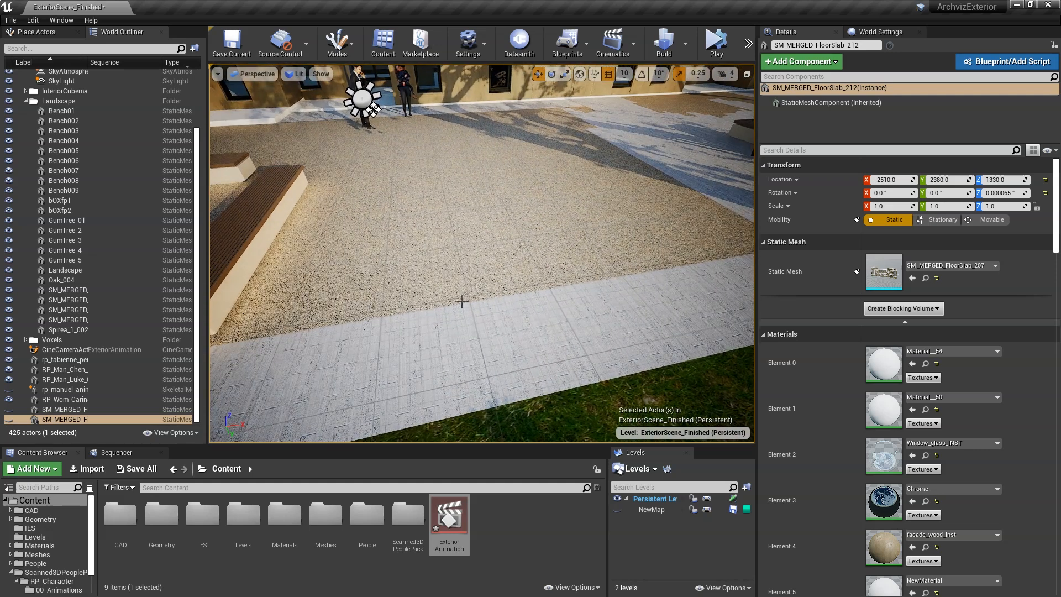
pyautogui.click(625, 76)
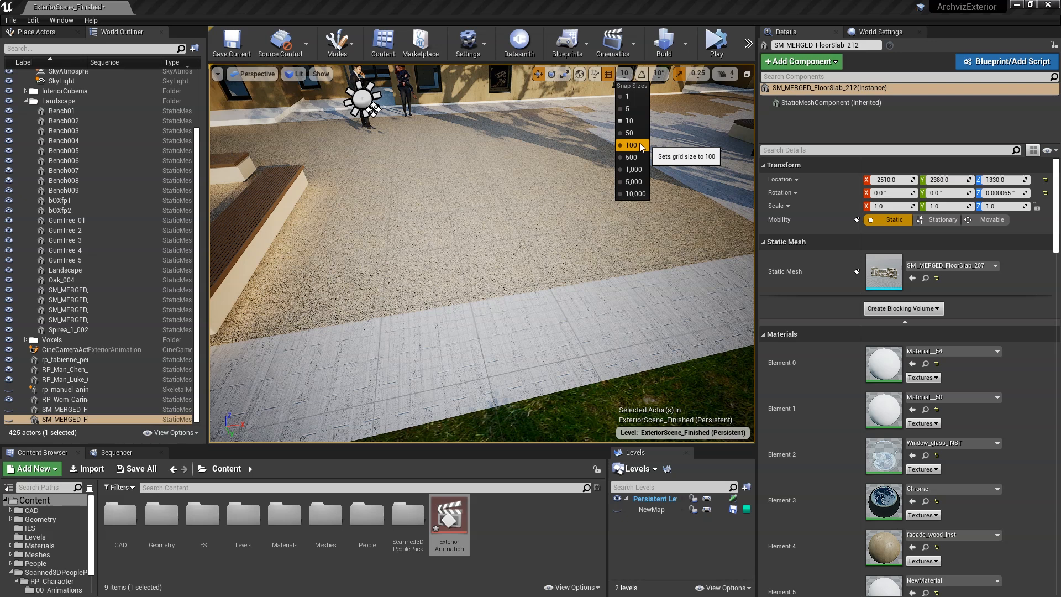
pyautogui.moveTo(537, 222); pyautogui.dragTo(547, 228, button='right')
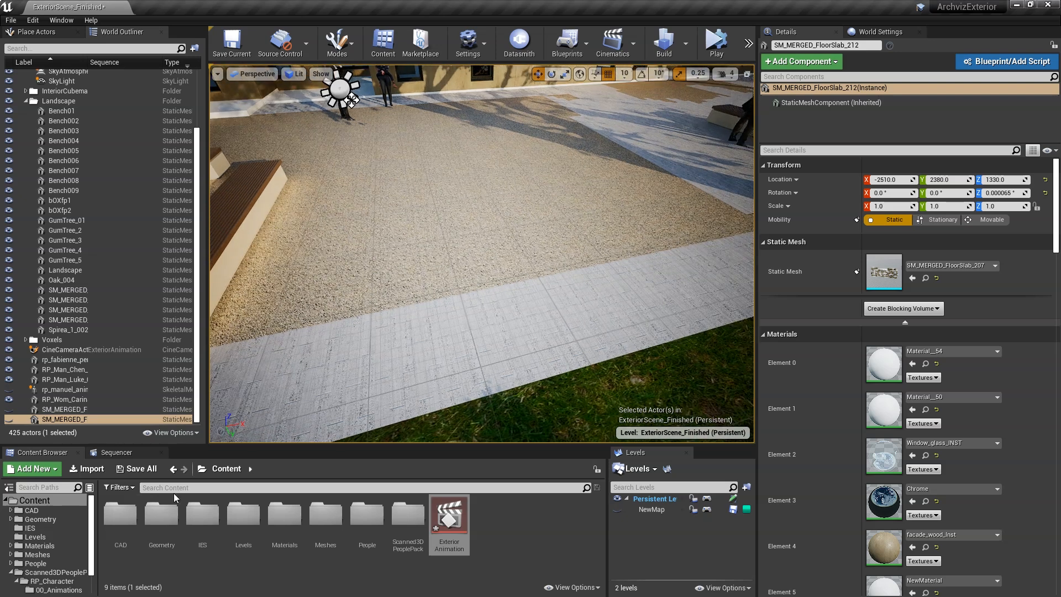
pyautogui.click(61, 554)
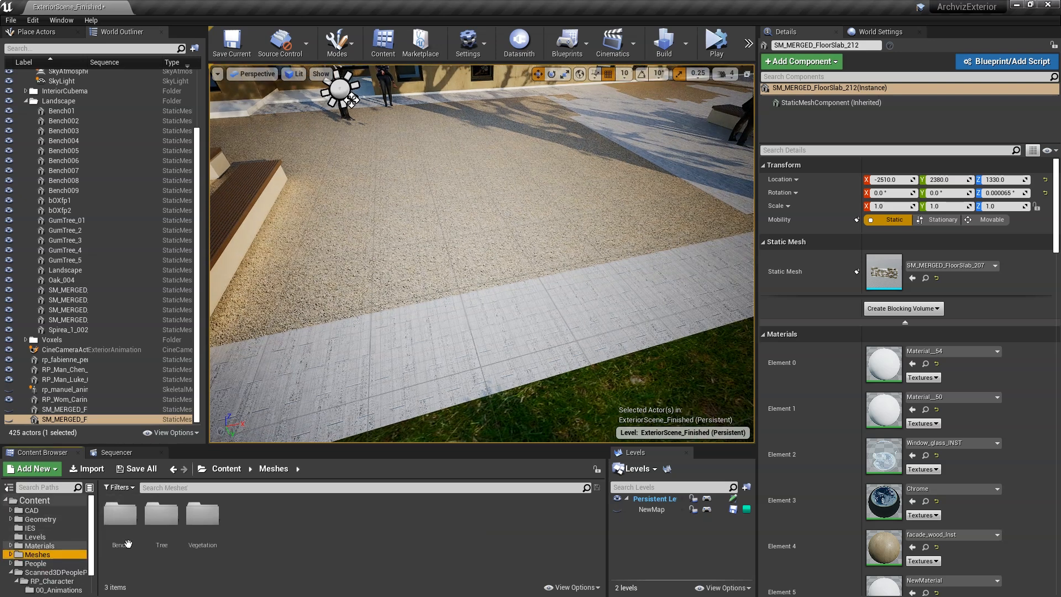
# Place the Box004 mesh from the Geometry folder in the courtyard and reset its location to the origin
pyautogui.click(320, 511)
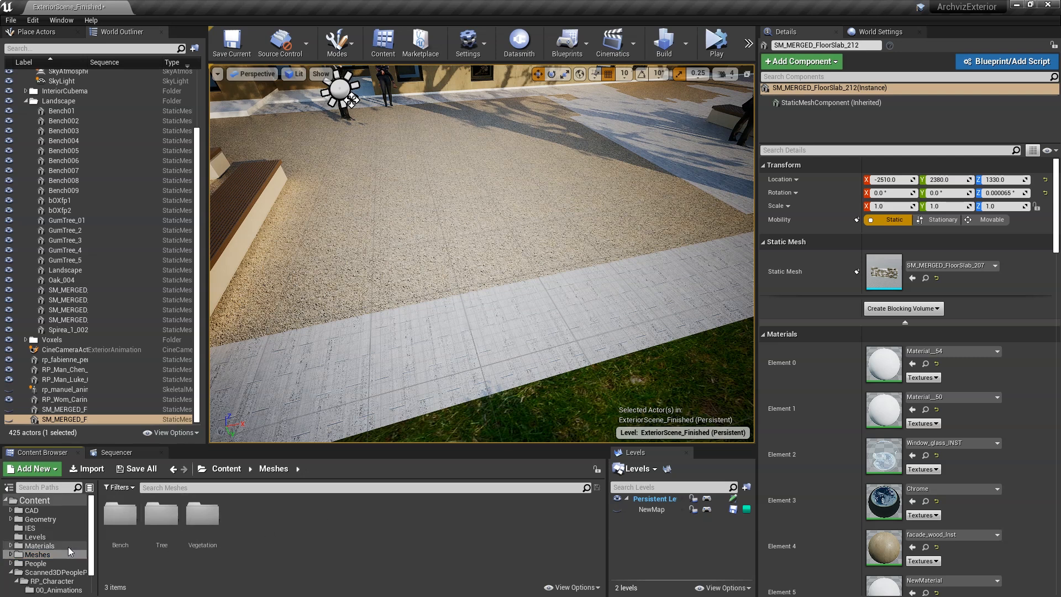
pyautogui.click(50, 519)
pyautogui.moveTo(207, 518); pyautogui.dragTo(374, 251)
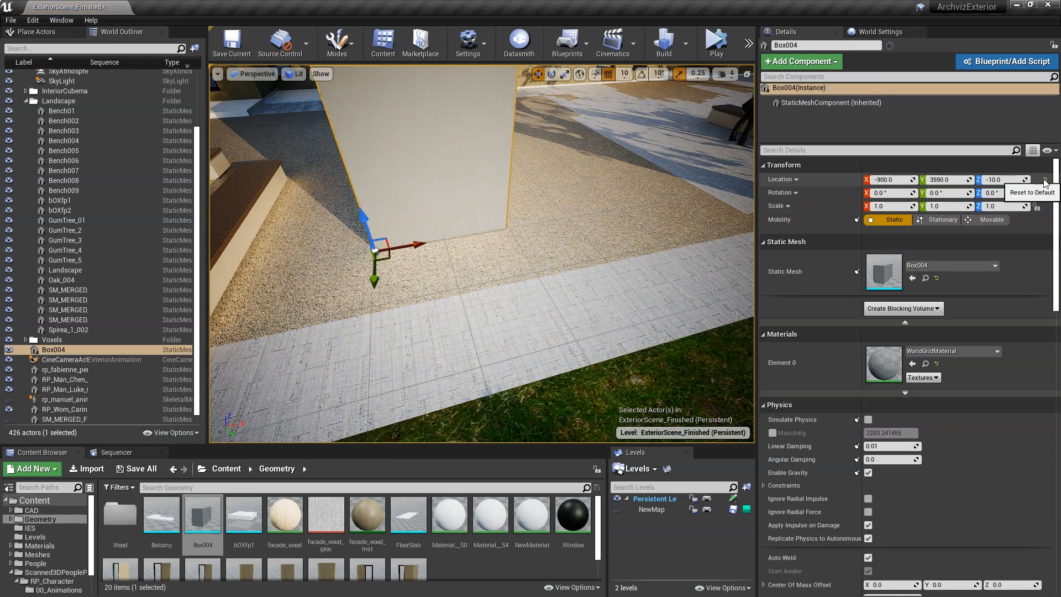
pyautogui.click(1046, 183)
pyautogui.scroll(-2, 588, 172)
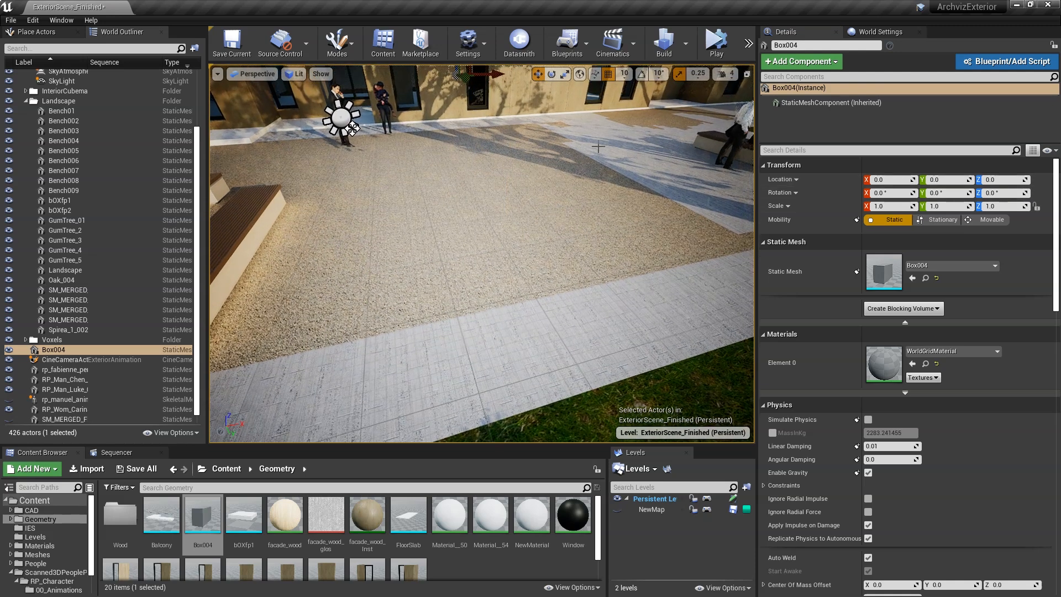
# Set the grid snap size to 100 and move the box in the courtyard to X -1000, Y 3600
pyautogui.click(625, 74)
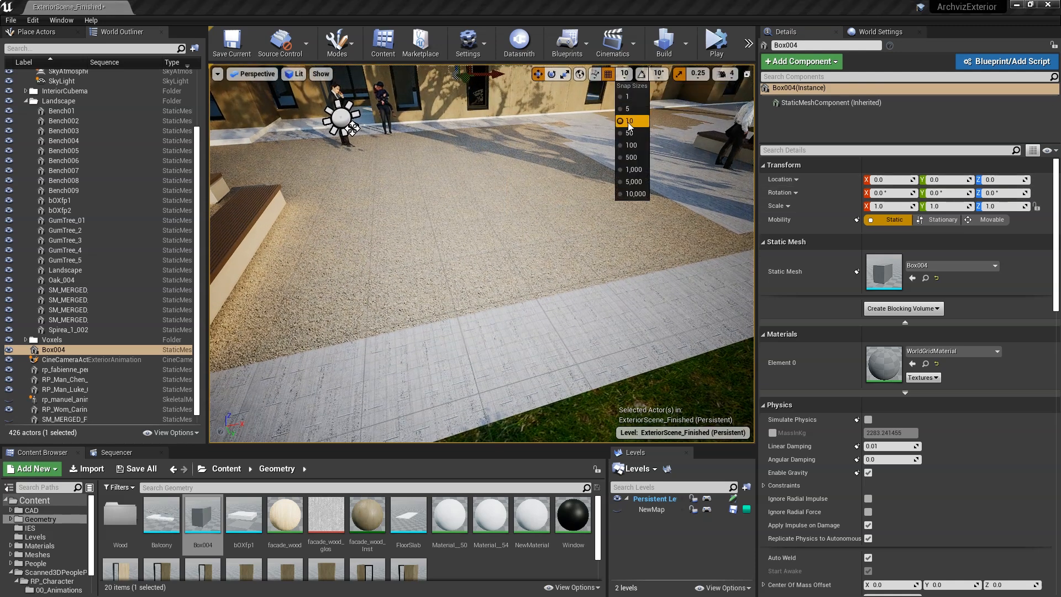
pyautogui.click(632, 145)
pyautogui.scroll(-1, 549, 171)
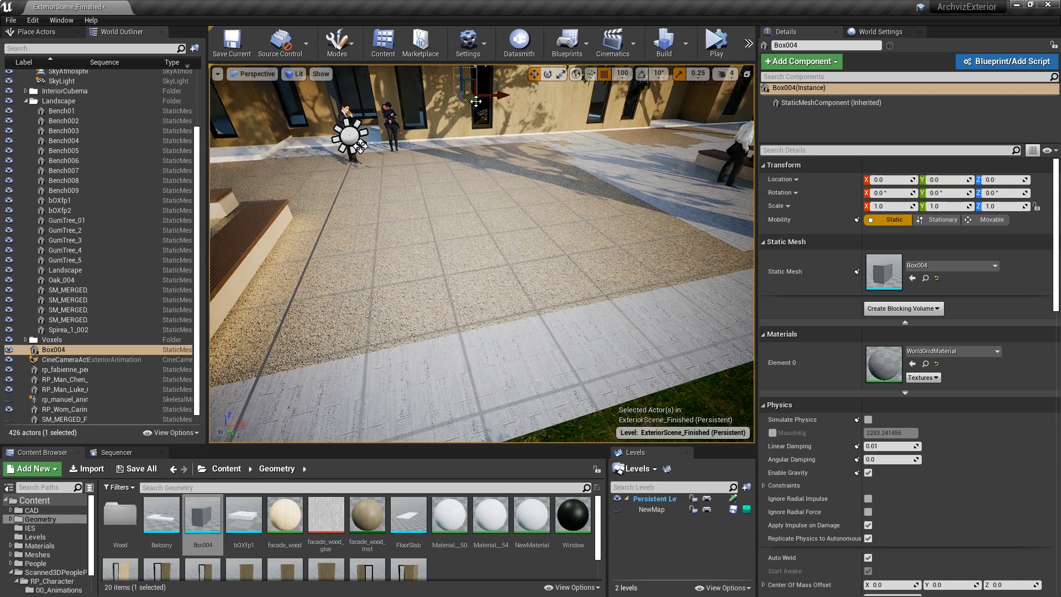
pyautogui.moveTo(479, 98); pyautogui.dragTo(309, 302)
pyautogui.moveTo(543, 277)
pyautogui.keyDown('alt'); pyautogui.mouseDown()
pyautogui.moveTo(539, 342)
pyautogui.moveTo(545, 282)
pyautogui.moveTo(641, 287)
pyautogui.moveTo(531, 282)
pyautogui.mouseUp(); pyautogui.keyUp('alt')
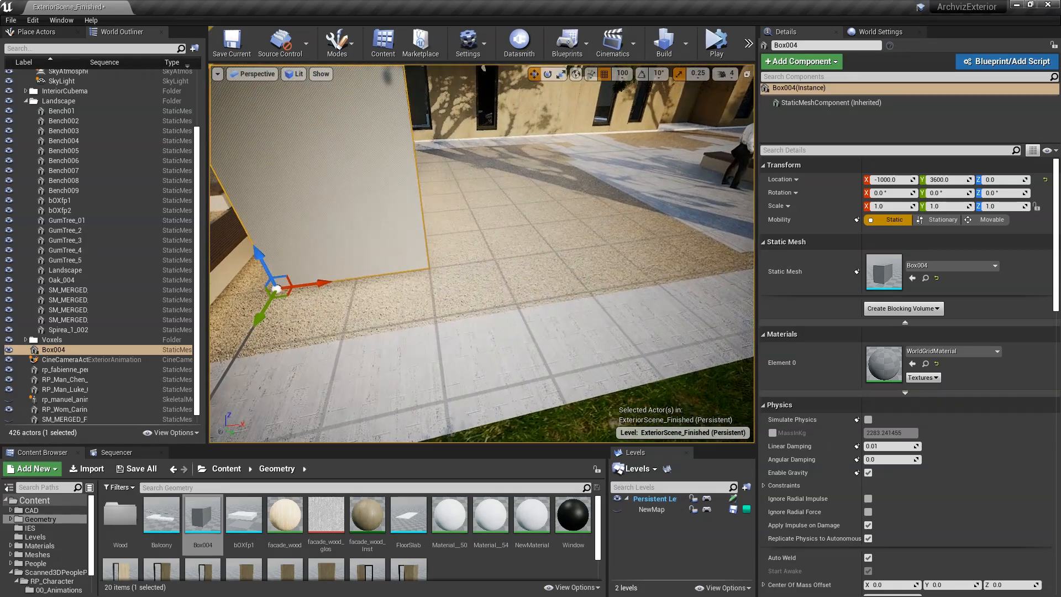
# Duplicate the box three times along X at 200-unit spacing, ending at X -400, to form a continuous row
pyautogui.keyDown('alt'); pyautogui.moveTo(312, 280); pyautogui.dragTo(681, 243); pyautogui.keyUp('alt')
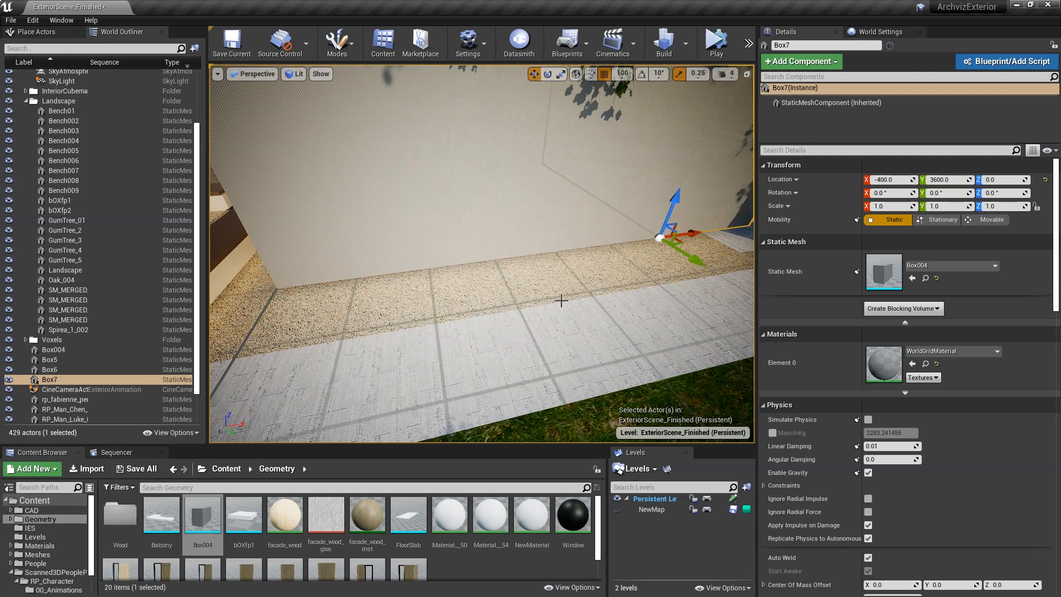
pyautogui.scroll(-5, 578, 294)
pyautogui.scroll(3, 481, 254)
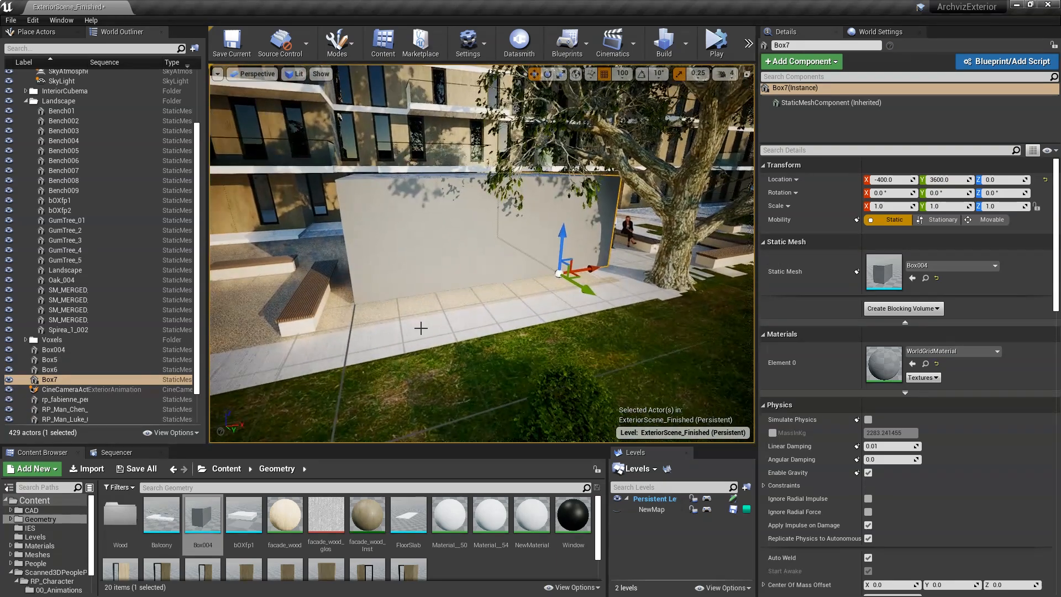
# Move the oak tree Oak_004 along X to 290 and duplicate the end box of the row to X -200
pyautogui.click(690, 258)
pyautogui.moveTo(714, 278); pyautogui.dragTo(810, 266)
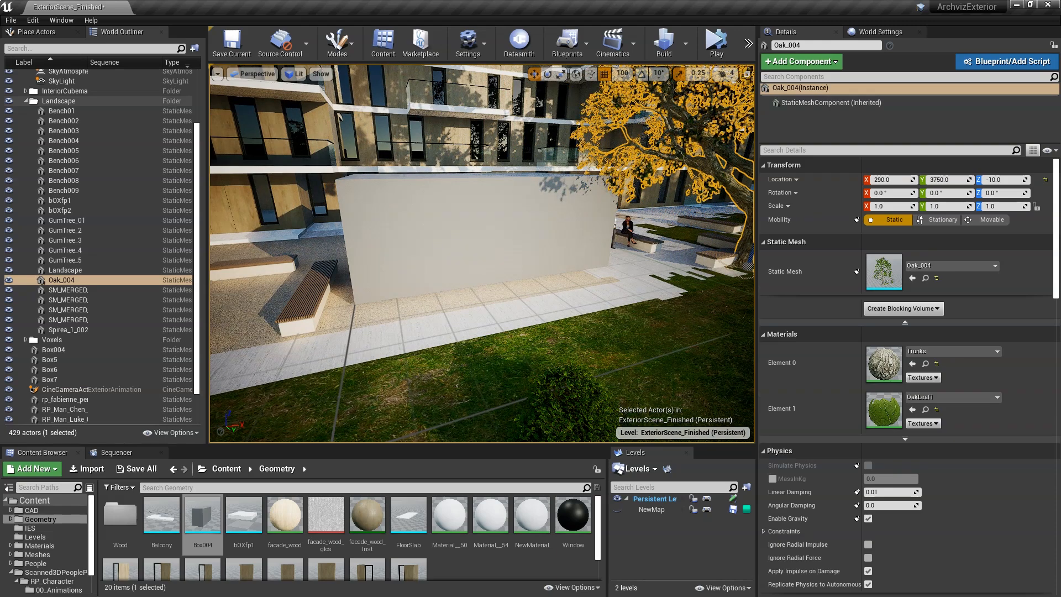
pyautogui.click(581, 239)
pyautogui.keyDown('alt'); pyautogui.moveTo(587, 267); pyautogui.dragTo(636, 261); pyautogui.keyUp('alt')
pyautogui.keyDown('alt'); pyautogui.moveTo(601, 309); pyautogui.dragTo(585, 286); pyautogui.keyUp('alt')
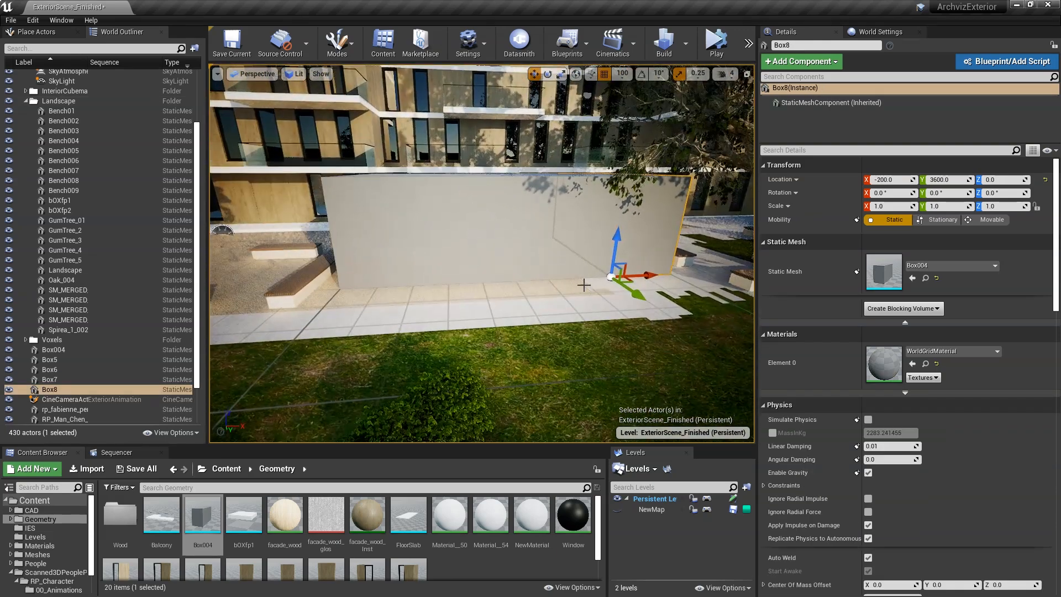
# Select all five boxes of the row and duplicate them upward to Z 300 as a second storey
pyautogui.click(597, 241)
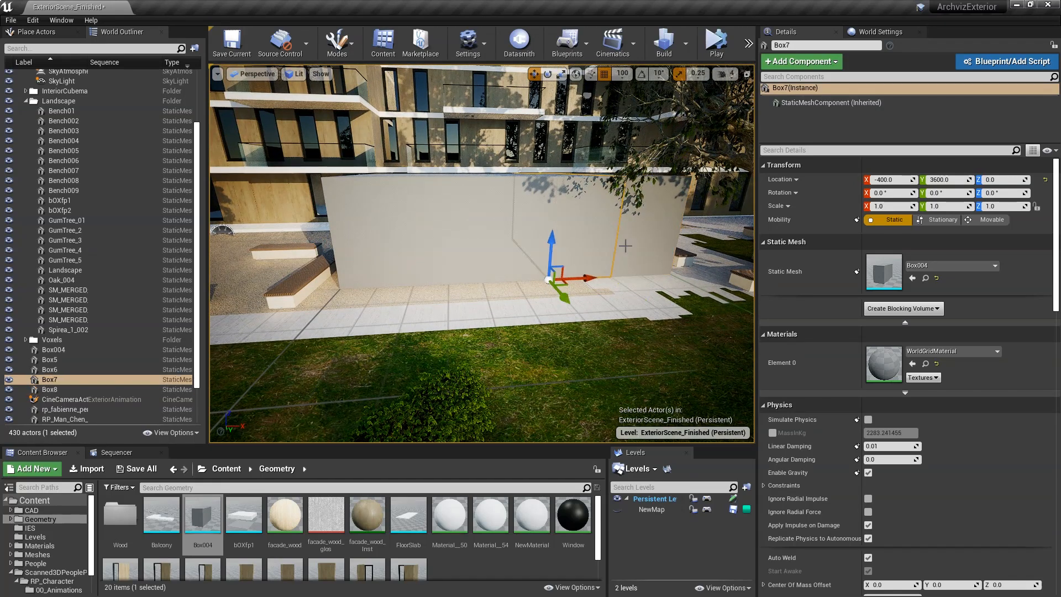
pyautogui.click(641, 221)
pyautogui.keyDown('ctrl'); pyautogui.click(598, 219); pyautogui.keyUp('ctrl')
pyautogui.keyDown('ctrl'); pyautogui.click(524, 224); pyautogui.keyUp('ctrl')
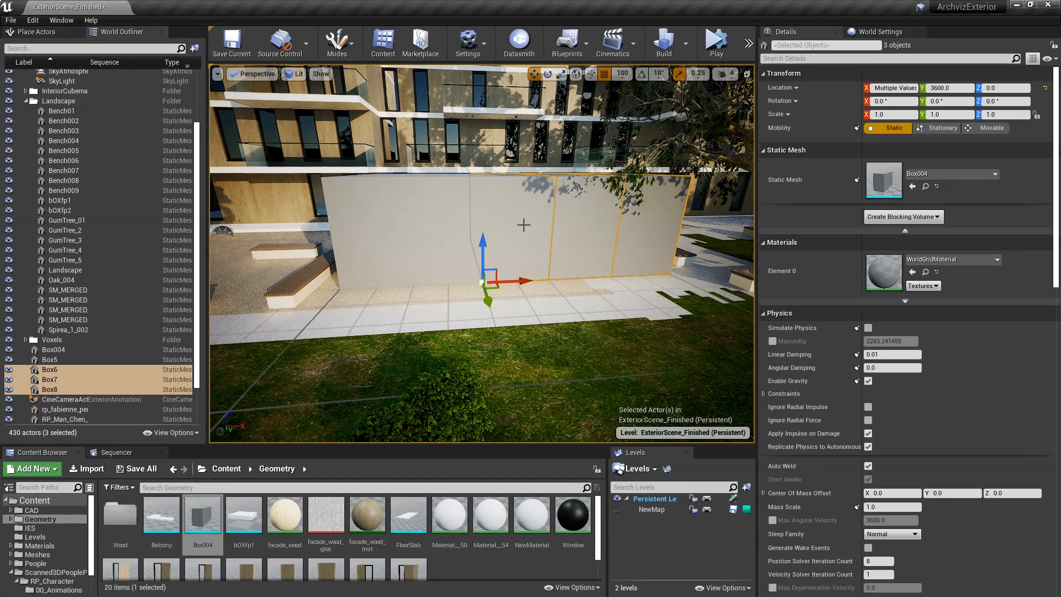
pyautogui.keyDown('ctrl'); pyautogui.click(460, 226); pyautogui.keyUp('ctrl')
pyautogui.keyDown('ctrl'); pyautogui.click(395, 221); pyautogui.keyUp('ctrl')
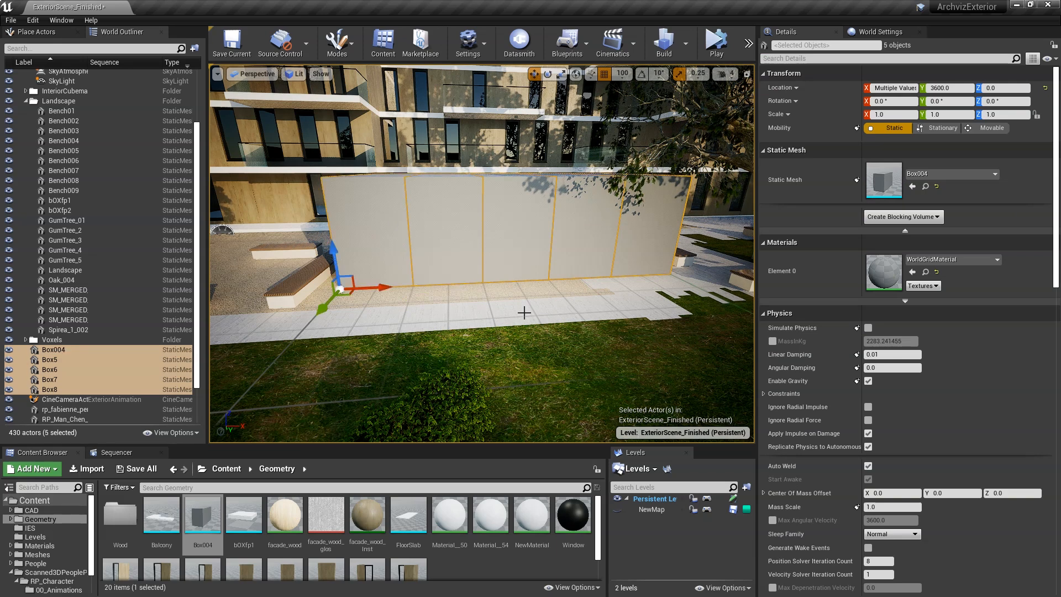
pyautogui.keyDown('alt'); pyautogui.moveTo(528, 162); pyautogui.dragTo(592, 183); pyautogui.keyUp('alt')
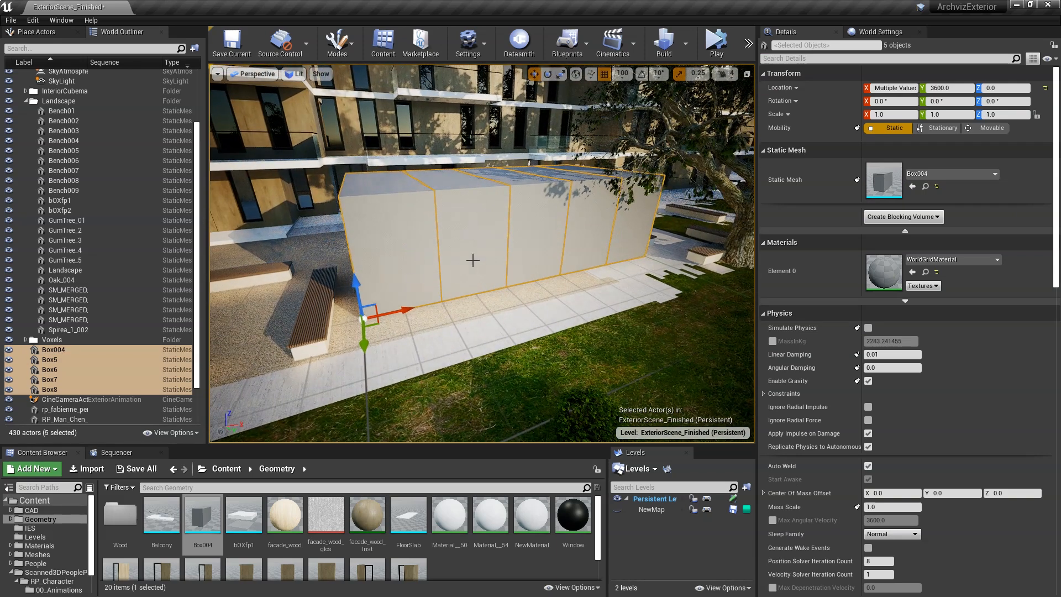
pyautogui.keyDown('alt'); pyautogui.moveTo(356, 284); pyautogui.dragTo(337, 147); pyautogui.keyUp('alt')
pyautogui.moveTo(337, 147); pyautogui.dragTo(339, 139, button='right')
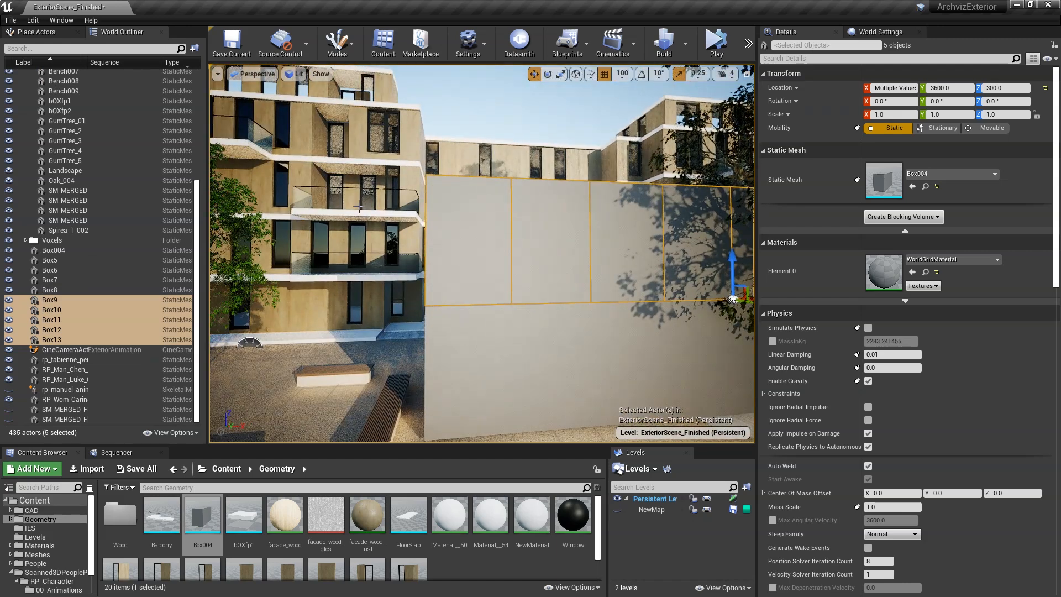
pyautogui.moveTo(576, 346); pyautogui.dragTo(597, 348, button='right')
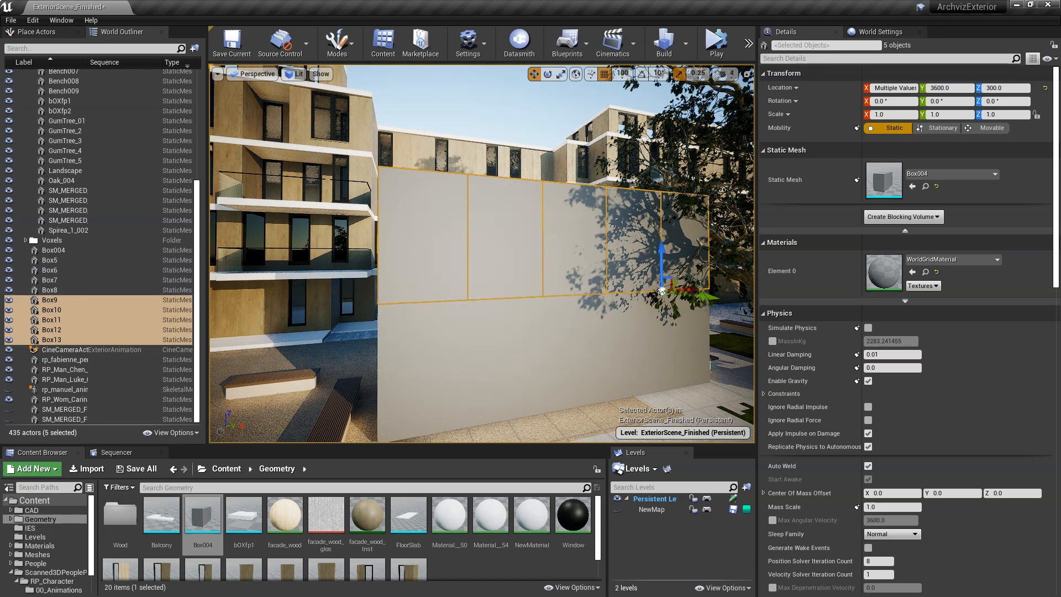
# Delete the two end boxes of the upper row, leaving the three middle ones
pyautogui.click(410, 222)
pyautogui.press('Delete')
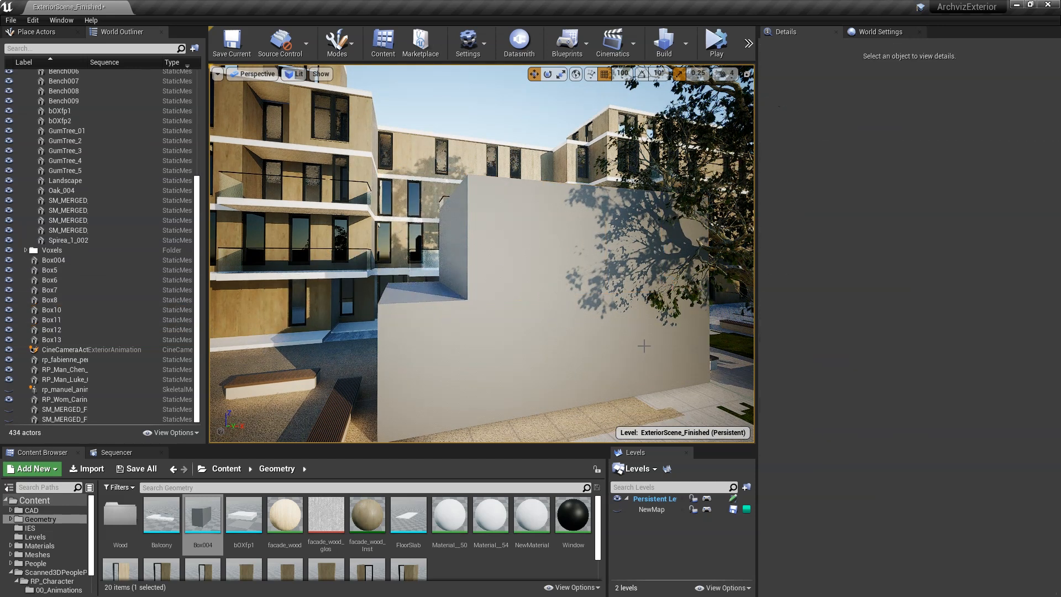
pyautogui.click(621, 352)
pyautogui.keyDown('alt'); pyautogui.moveTo(587, 325); pyautogui.dragTo(619, 341); pyautogui.keyUp('alt')
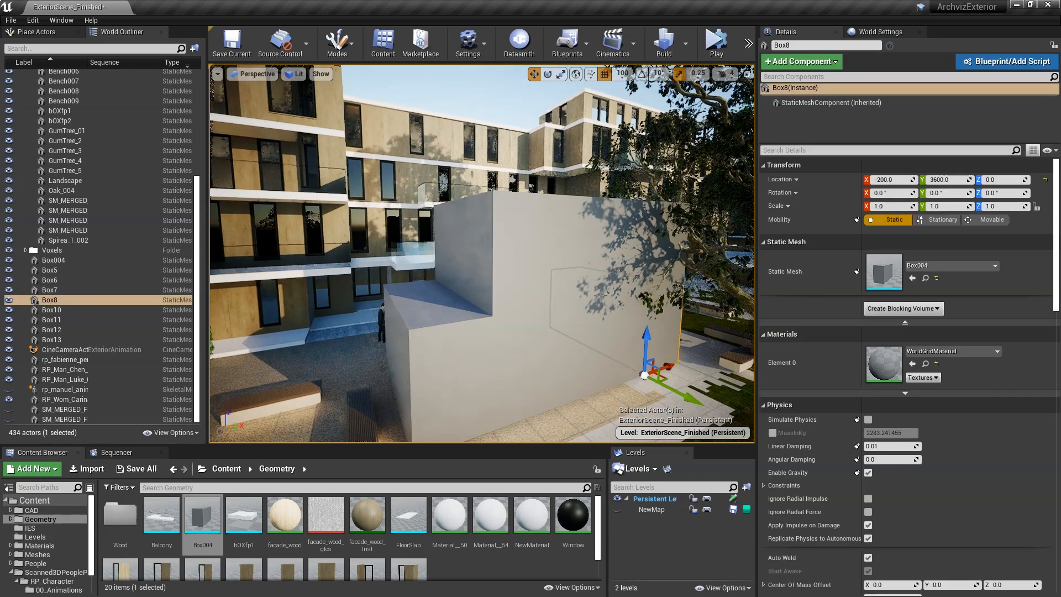
pyautogui.click(676, 252)
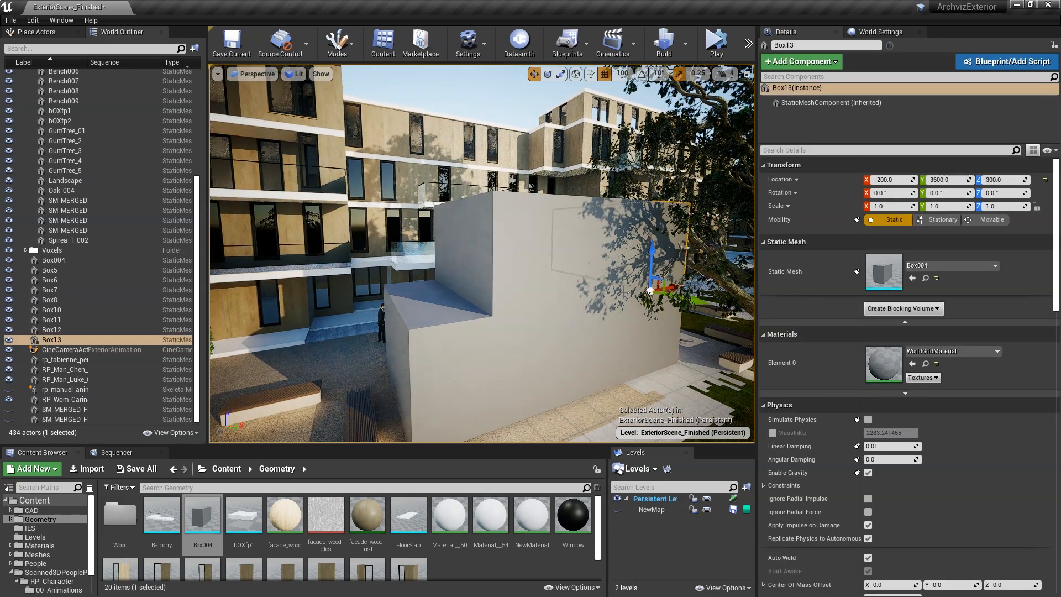
pyautogui.press('Delete')
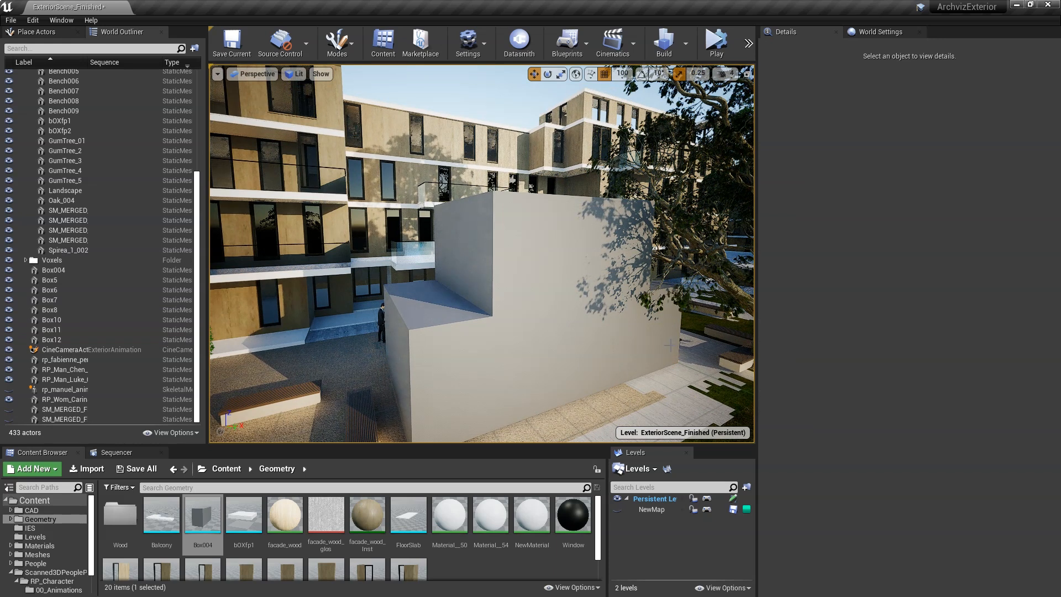
pyautogui.click(608, 364)
pyautogui.keyDown('ctrl'); pyautogui.click(436, 400); pyautogui.keyUp('ctrl')
pyautogui.keyDown('alt'); pyautogui.moveTo(578, 389); pyautogui.dragTo(561, 380); pyautogui.keyUp('alt')
pyautogui.click(76, 271)
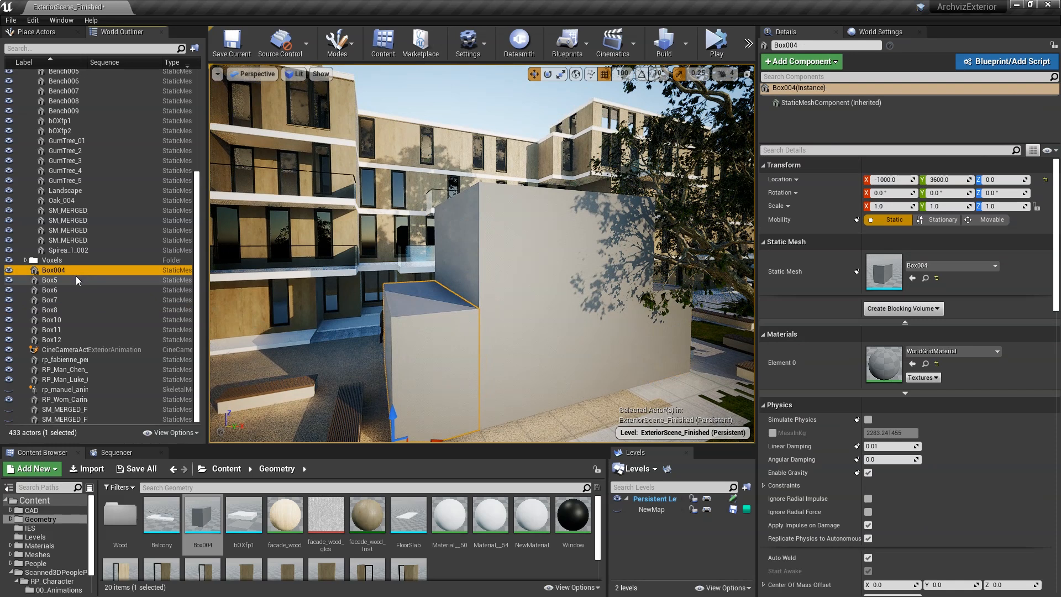
# Select the five ground-level boxes and replace their static mesh with WindowPanel from the Geometry folder
pyautogui.click(669, 352)
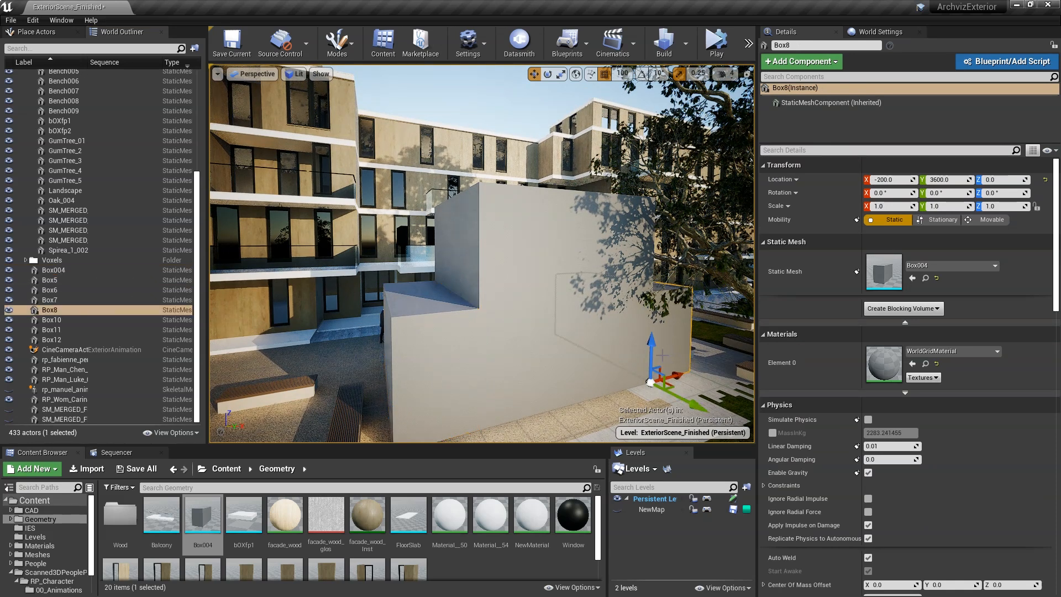
pyautogui.keyDown('ctrl'); pyautogui.click(640, 360); pyautogui.keyUp('ctrl')
pyautogui.keyDown('ctrl'); pyautogui.click(558, 362); pyautogui.keyUp('ctrl')
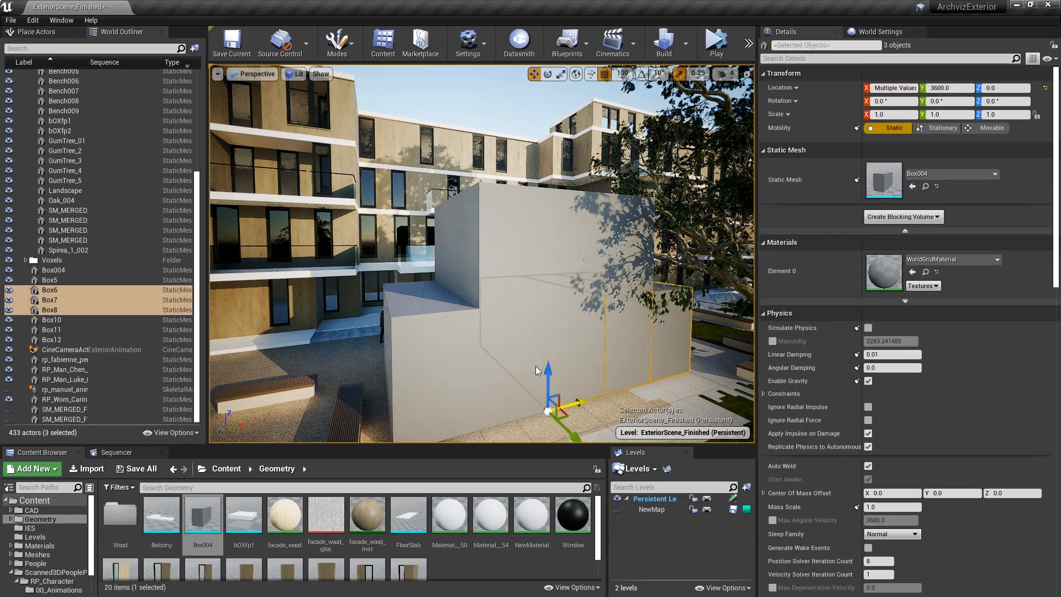
pyautogui.keyDown('ctrl'); pyautogui.click(536, 371); pyautogui.keyUp('ctrl')
pyautogui.keyDown('ctrl'); pyautogui.click(439, 372); pyautogui.keyUp('ctrl')
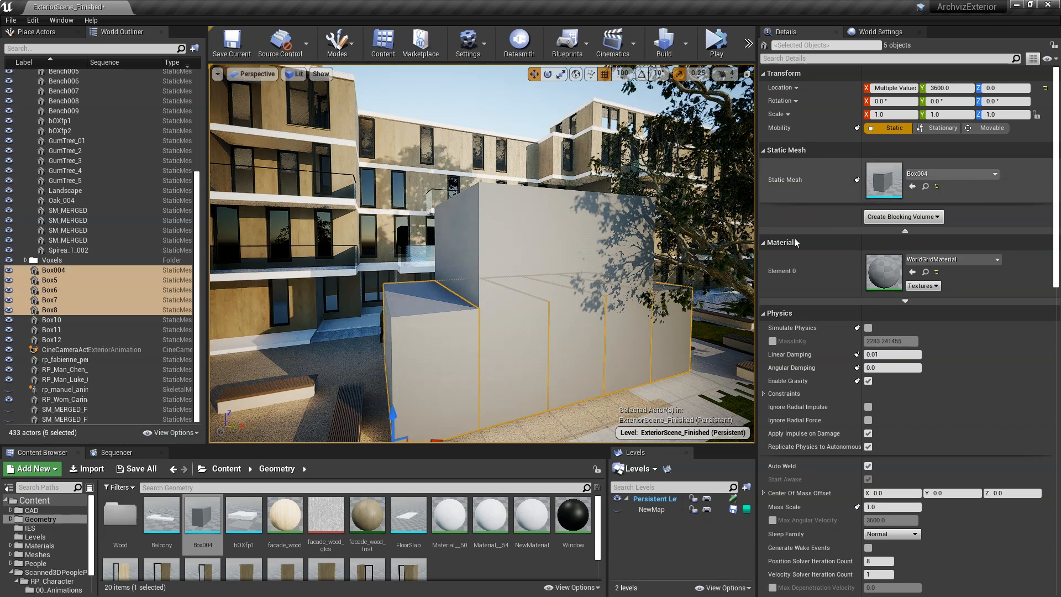
pyautogui.moveTo(497, 254); pyautogui.dragTo(517, 271, button='right')
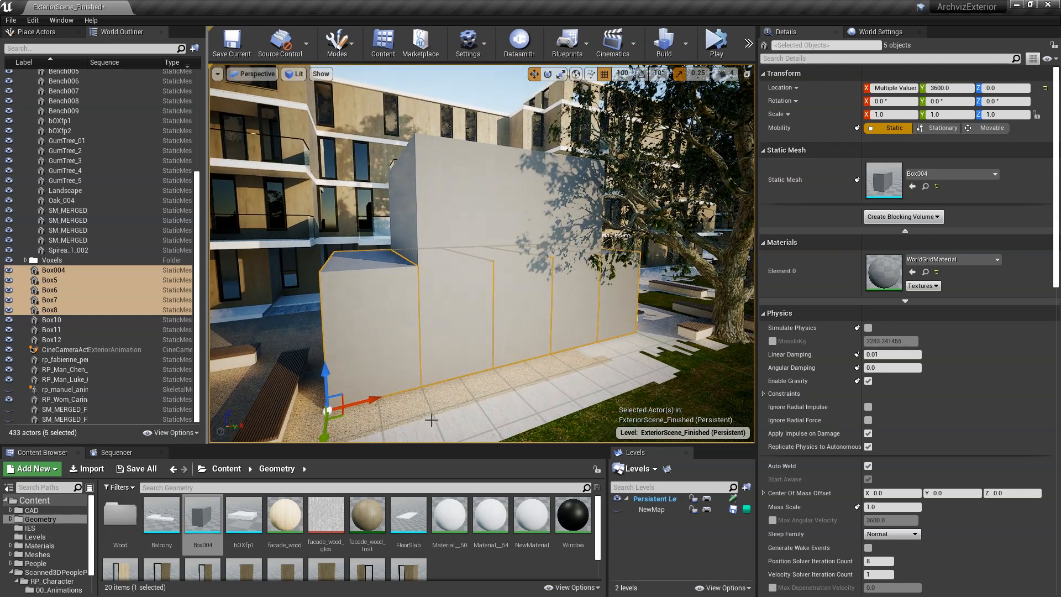
pyautogui.moveTo(432, 445); pyautogui.dragTo(431, 399)
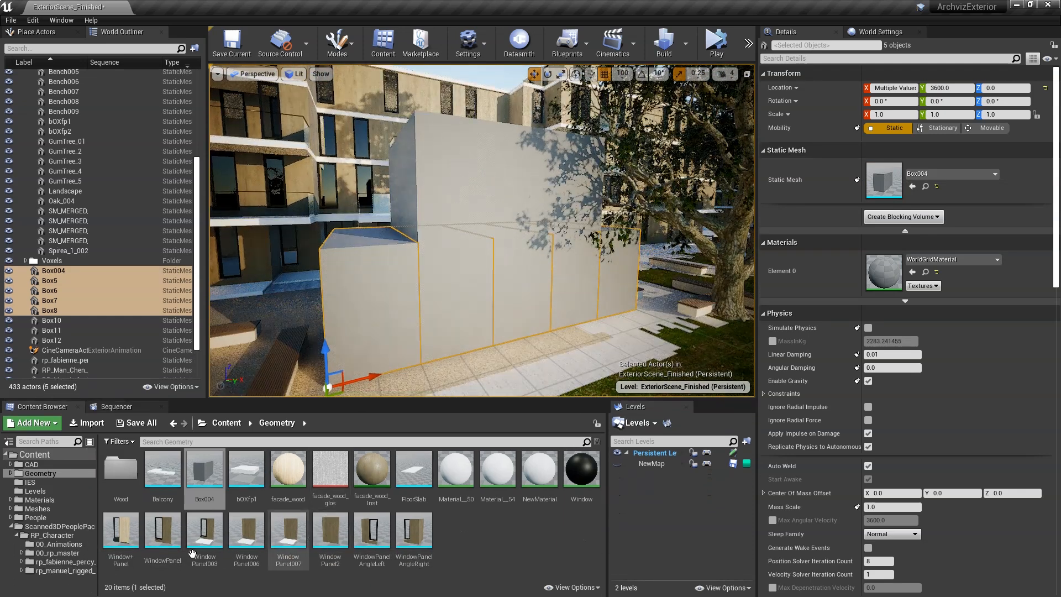
pyautogui.moveTo(162, 531); pyautogui.dragTo(883, 183)
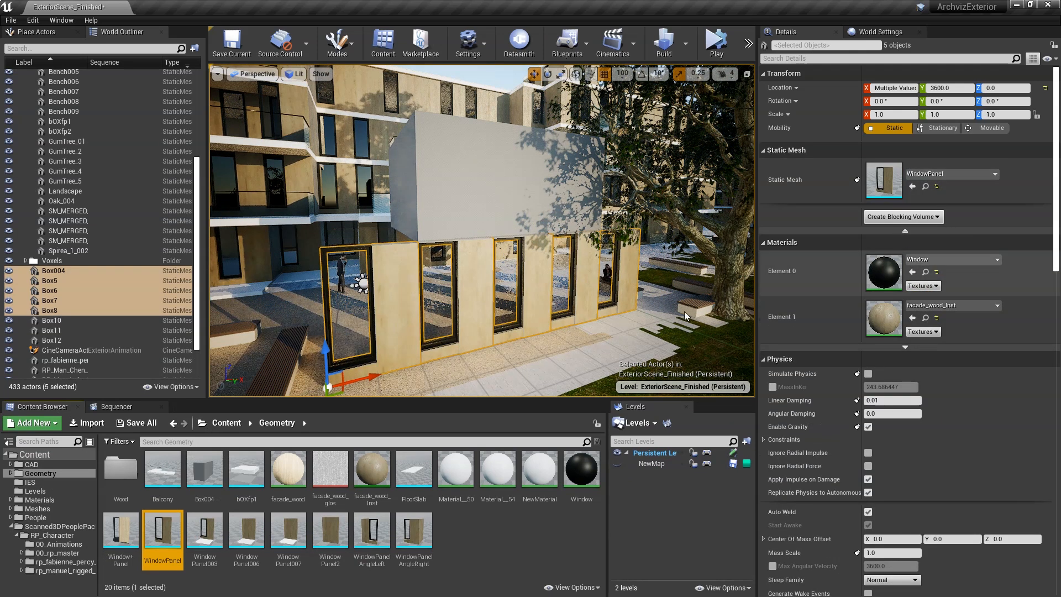
pyautogui.keyDown('alt'); pyautogui.moveTo(523, 308); pyautogui.dragTo(533, 329); pyautogui.keyUp('alt')
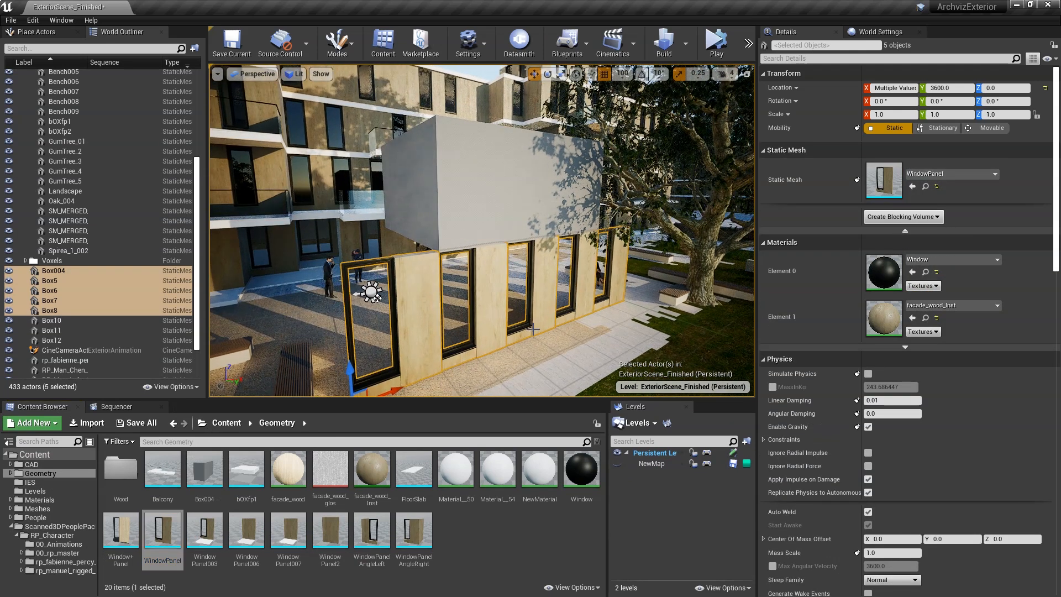
# Select the three upper boxes and replace their static mesh with the bOXfp1 slab
pyautogui.click(460, 184)
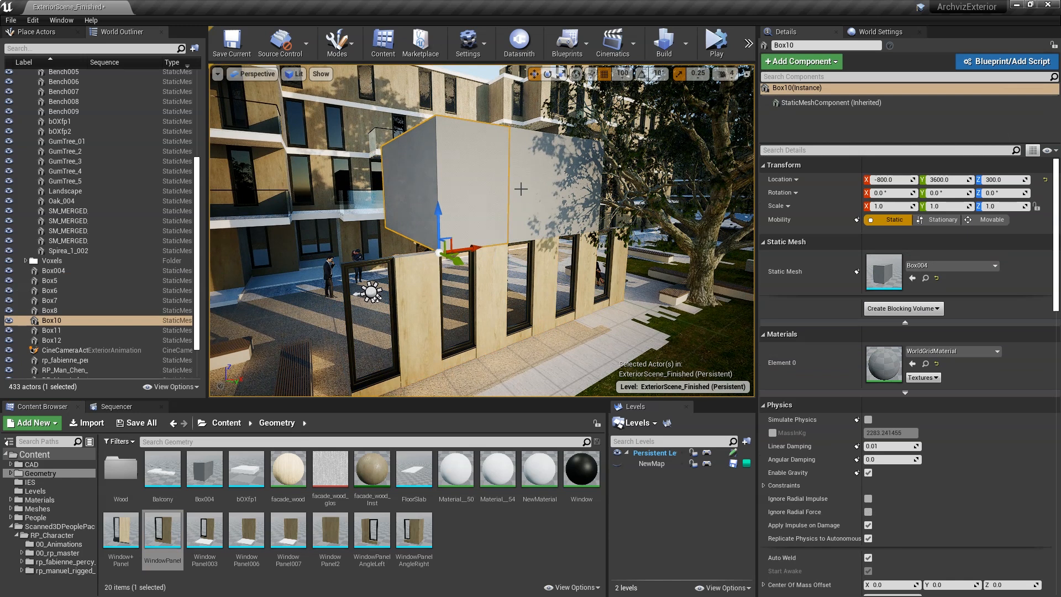
pyautogui.keyDown('ctrl'); pyautogui.click(528, 200); pyautogui.keyUp('ctrl')
pyautogui.keyDown('ctrl'); pyautogui.click(583, 182); pyautogui.keyUp('ctrl')
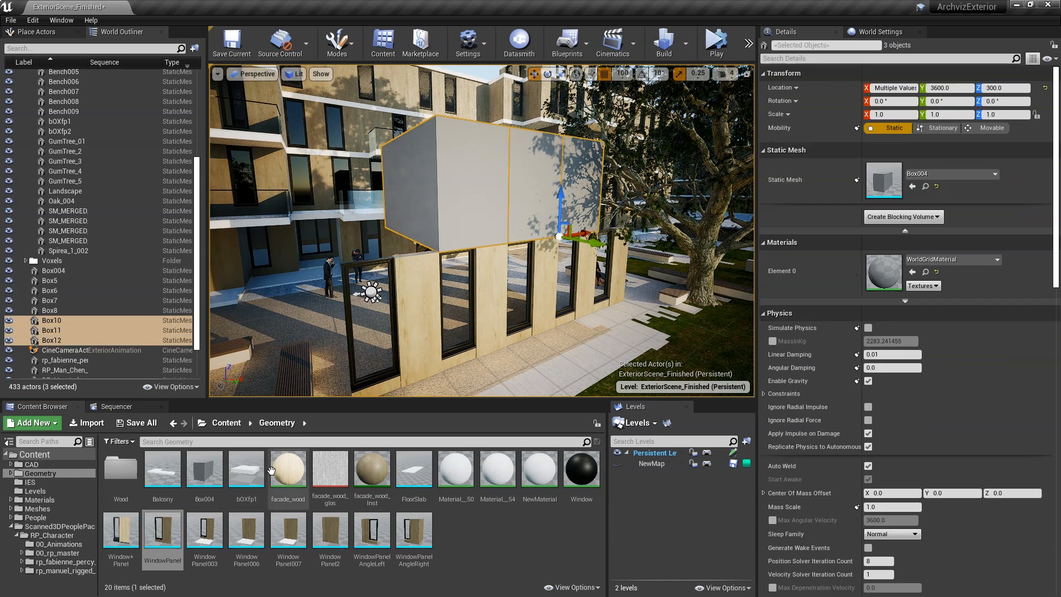
pyautogui.moveTo(247, 476); pyautogui.dragTo(931, 179)
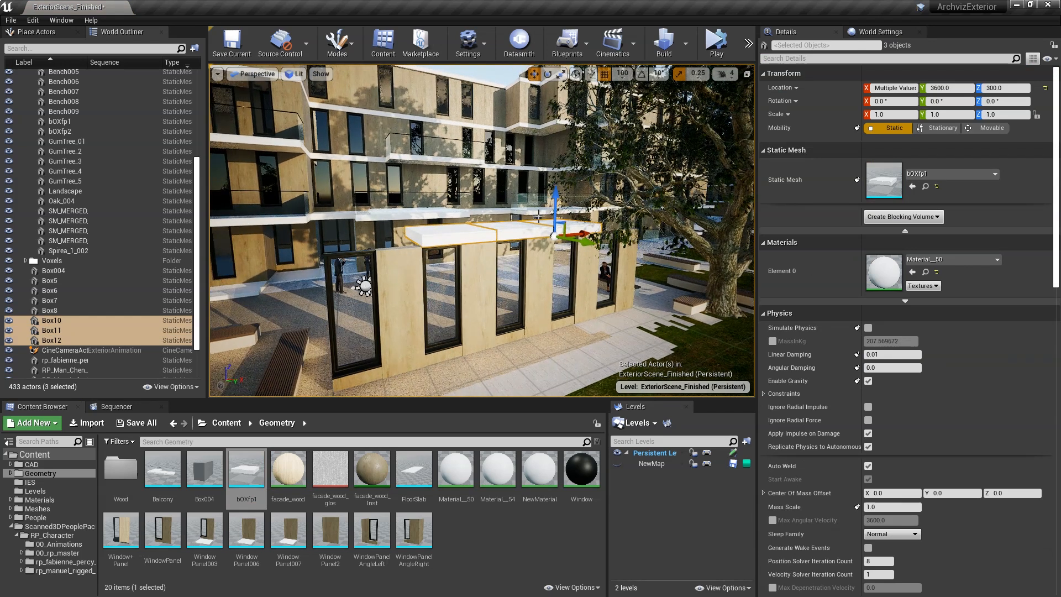
# Duplicate the roof slab to both ends of the row, up to X -200, so that it covers all five window panels
pyautogui.click(469, 236)
pyautogui.keyDown('alt'); pyautogui.moveTo(456, 246); pyautogui.dragTo(593, 267); pyautogui.keyUp('alt')
pyautogui.moveTo(627, 299); pyautogui.dragTo(534, 301, button='right')
pyautogui.moveTo(628, 300)
pyautogui.mouseDown(button='right')
pyautogui.moveTo(622, 331)
pyautogui.moveTo(640, 293)
pyautogui.mouseUp(button='right')
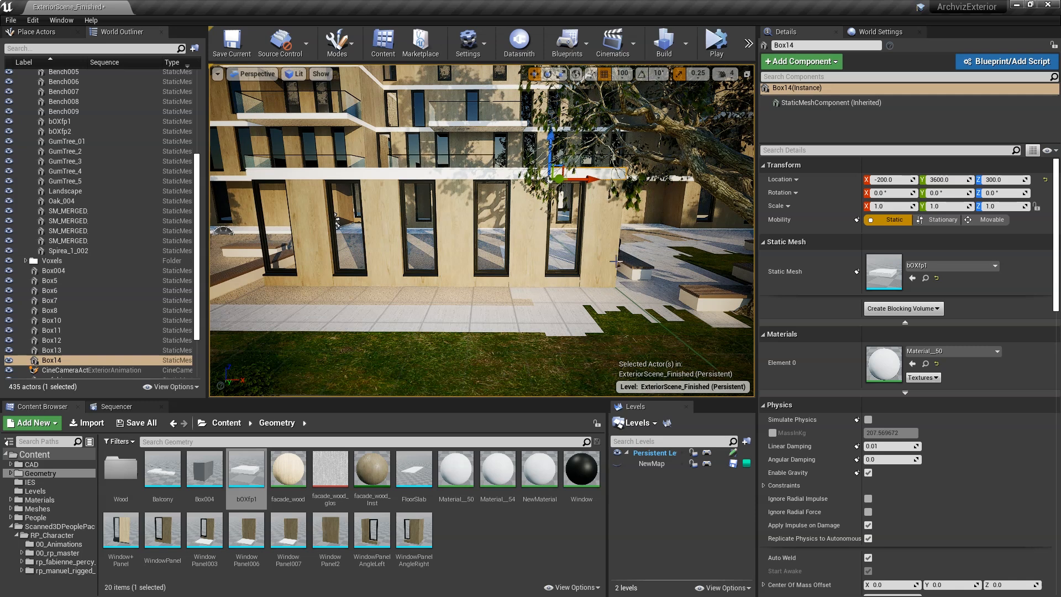
pyautogui.moveTo(521, 250); pyautogui.dragTo(402, 229, button='right')
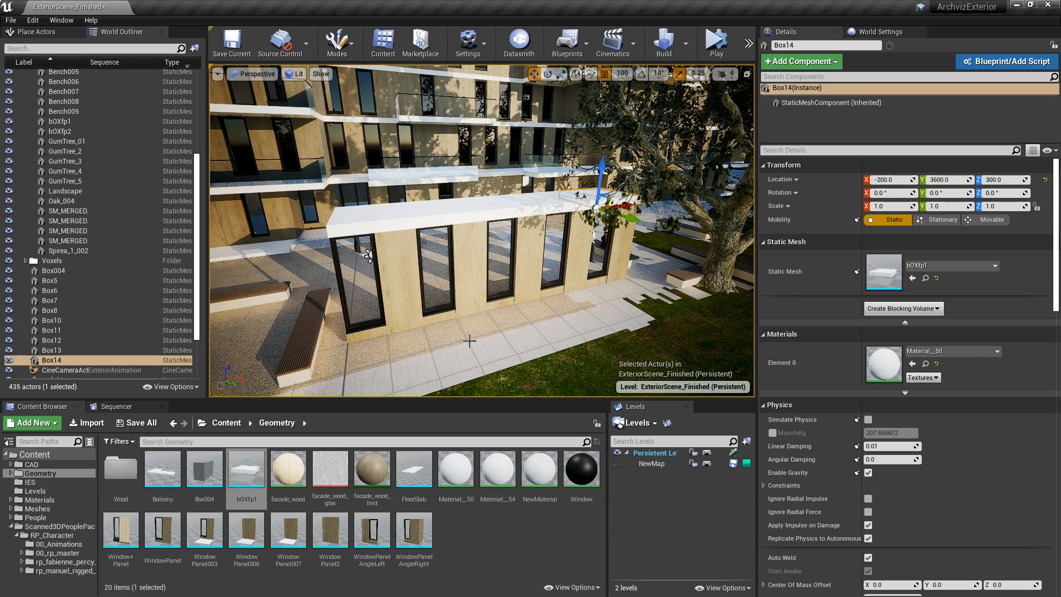
pyautogui.moveTo(487, 341); pyautogui.dragTo(529, 327, button='right')
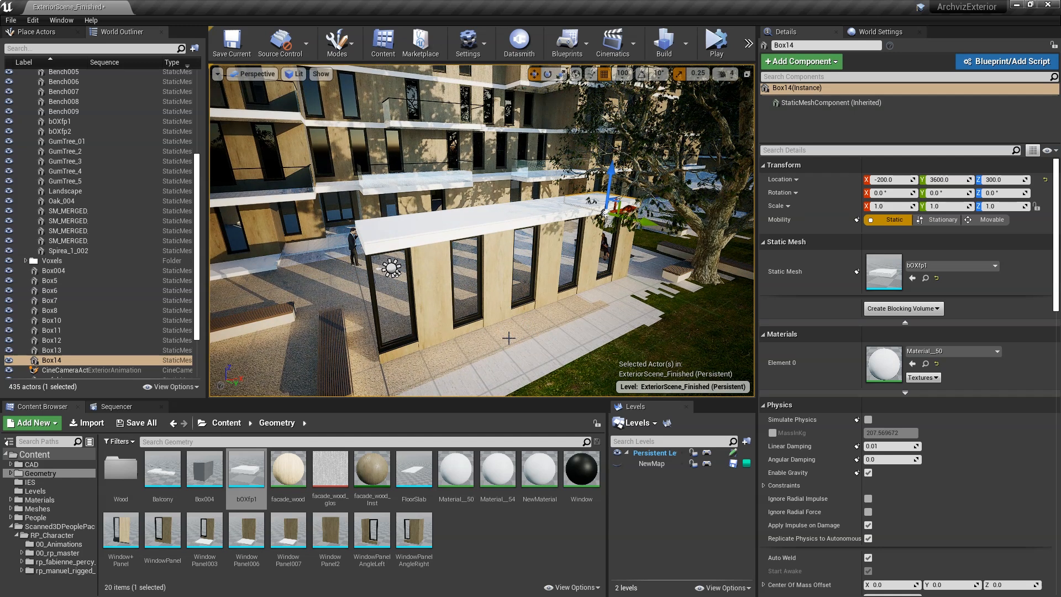
pyautogui.moveTo(498, 249)
pyautogui.mouseDown(button='right')
pyautogui.moveTo(525, 242)
pyautogui.moveTo(477, 228)
pyautogui.moveTo(489, 256)
pyautogui.mouseUp(button='right')
pyautogui.moveTo(561, 310); pyautogui.dragTo(579, 339, button='right')
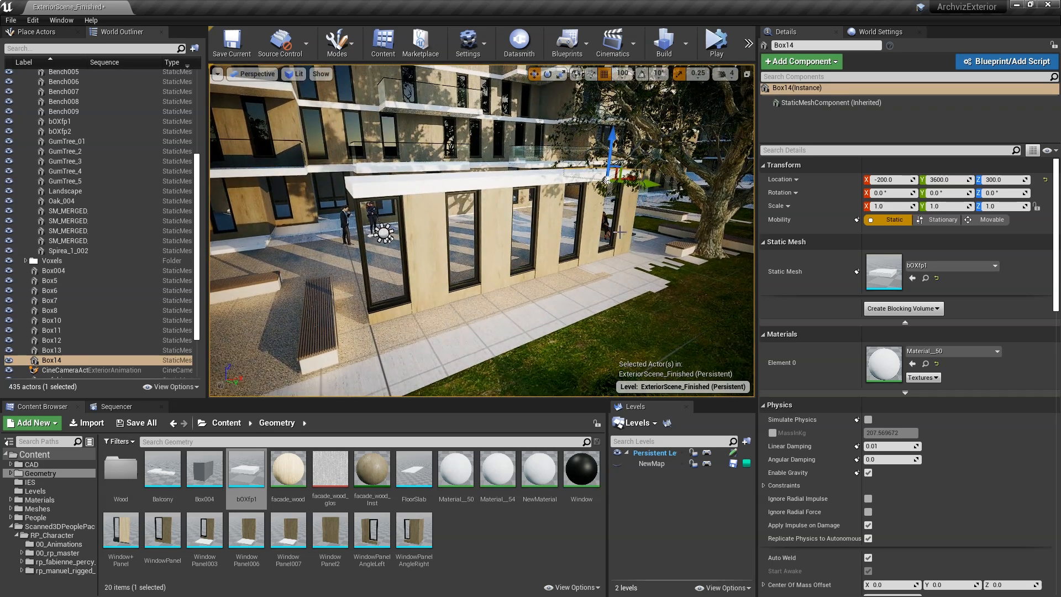
# Replace the static mesh of the end window panel at X -1000 with WindowPanelAngleLeft from the Geometry folder
pyautogui.keyDown('alt'); pyautogui.moveTo(561, 310); pyautogui.dragTo(564, 292); pyautogui.keyUp('alt')
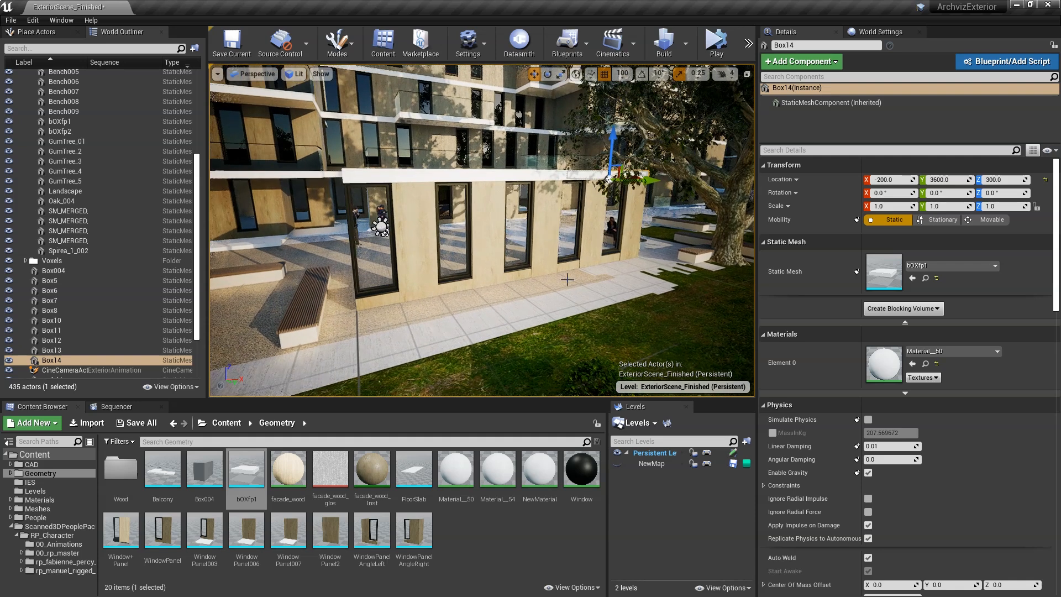
pyautogui.moveTo(528, 220); pyautogui.dragTo(521, 190, button='right')
pyautogui.moveTo(395, 134); pyautogui.dragTo(354, 119, button='right')
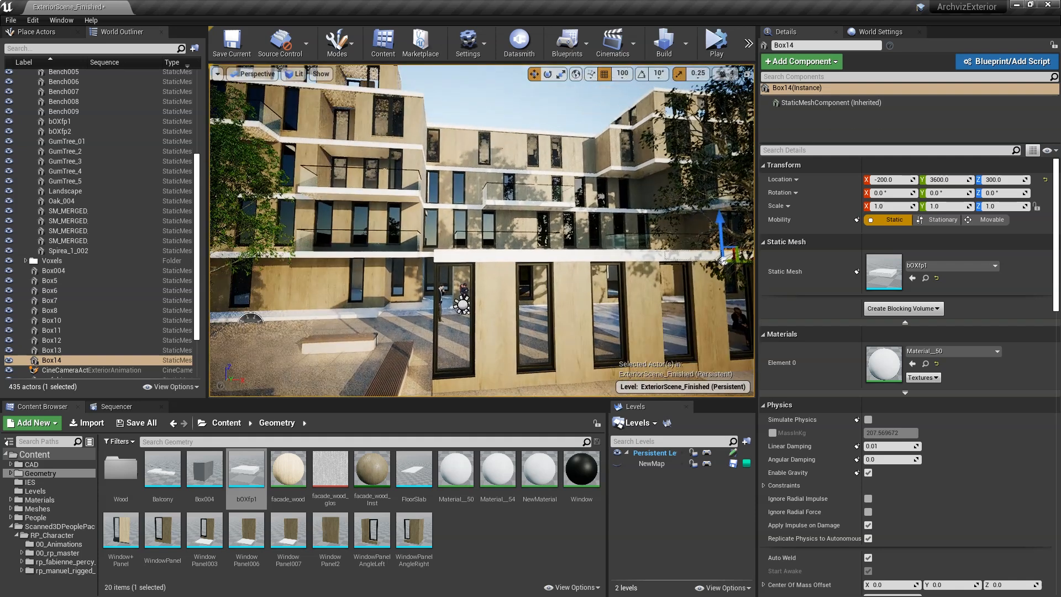
pyautogui.moveTo(440, 191); pyautogui.dragTo(487, 175, button='right')
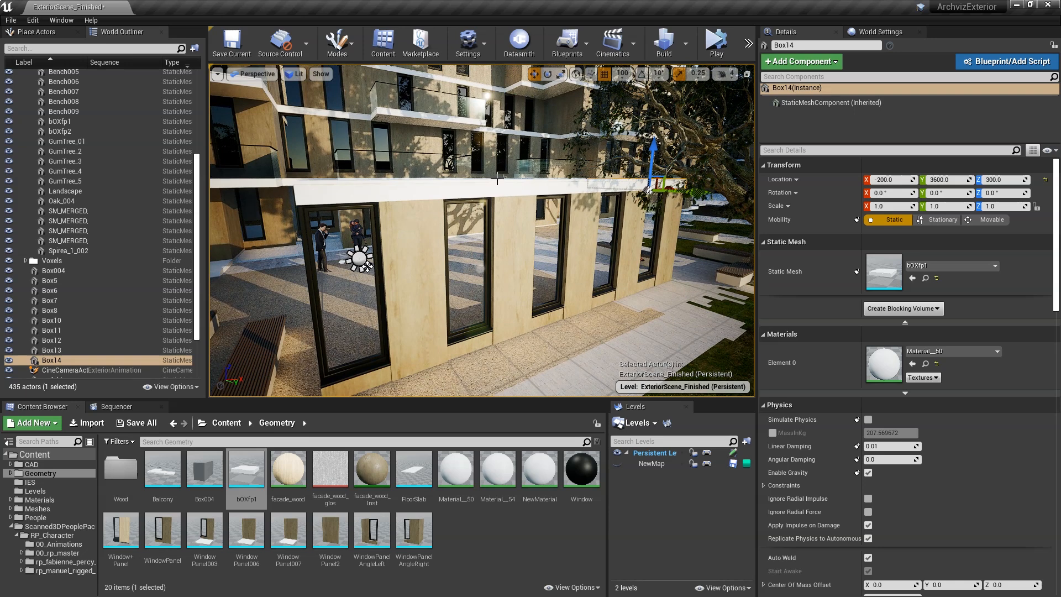
pyautogui.click(500, 295)
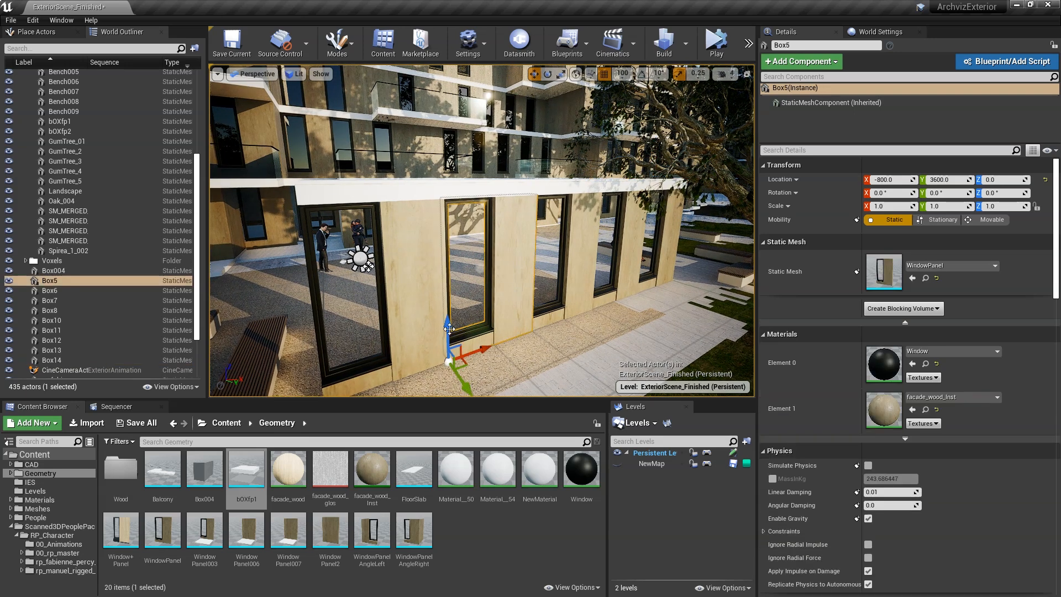
pyautogui.click(413, 288)
pyautogui.moveTo(412, 287); pyautogui.dragTo(459, 305, button='right')
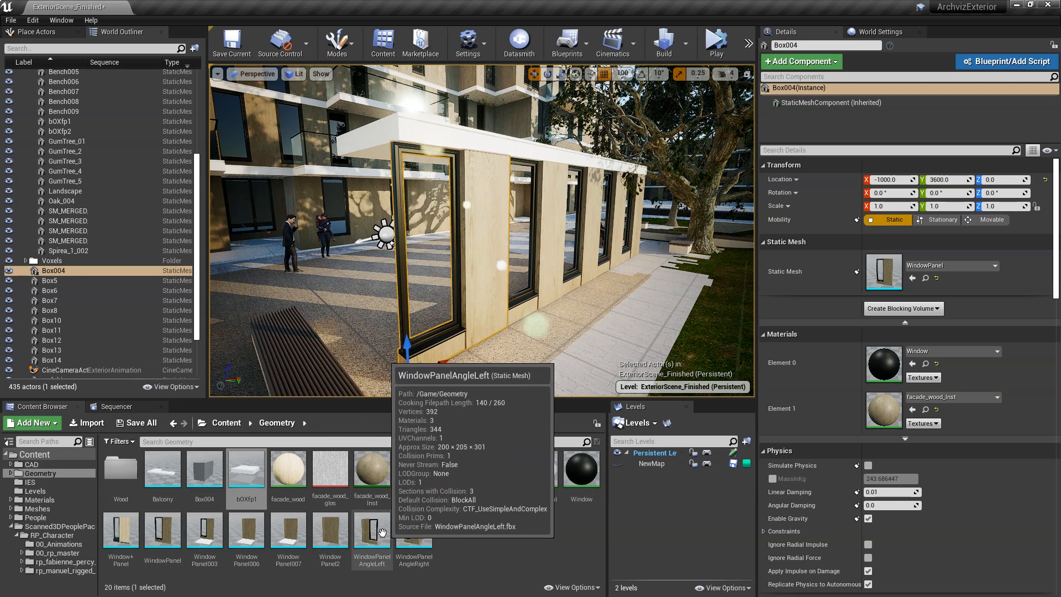
pyautogui.moveTo(362, 553); pyautogui.dragTo(882, 269)
# Replace the static mesh of the opposite end panel at X -200 with WindowPanelAngleRight
pyautogui.keyDown('alt'); pyautogui.moveTo(525, 249); pyautogui.dragTo(404, 265); pyautogui.keyUp('alt')
pyautogui.keyDown('alt'); pyautogui.moveTo(739, 332); pyautogui.dragTo(739, 324); pyautogui.keyUp('alt')
pyautogui.click(619, 259)
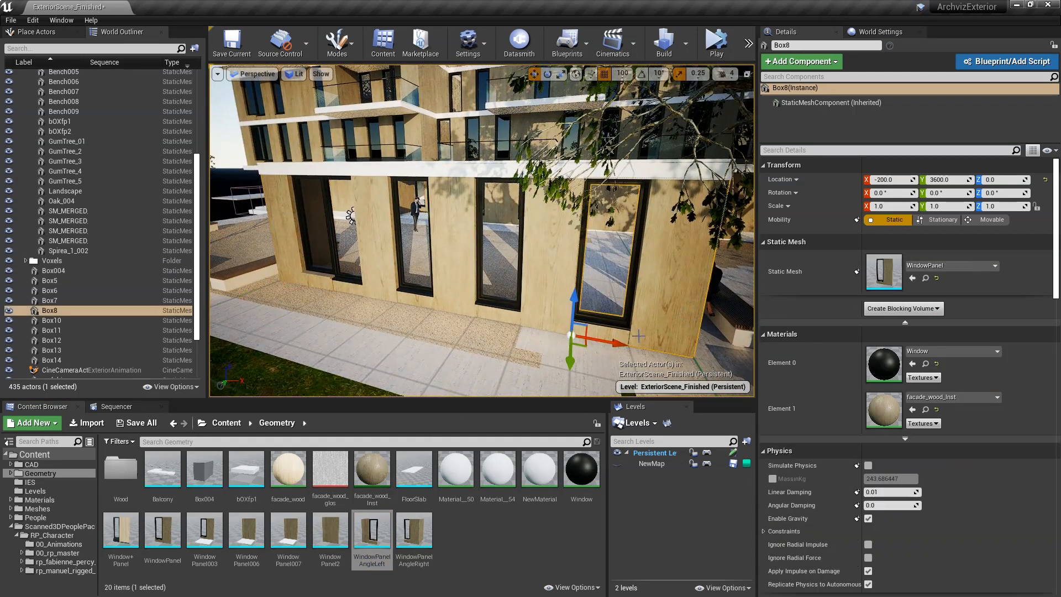
pyautogui.moveTo(414, 539); pyautogui.dragTo(882, 278)
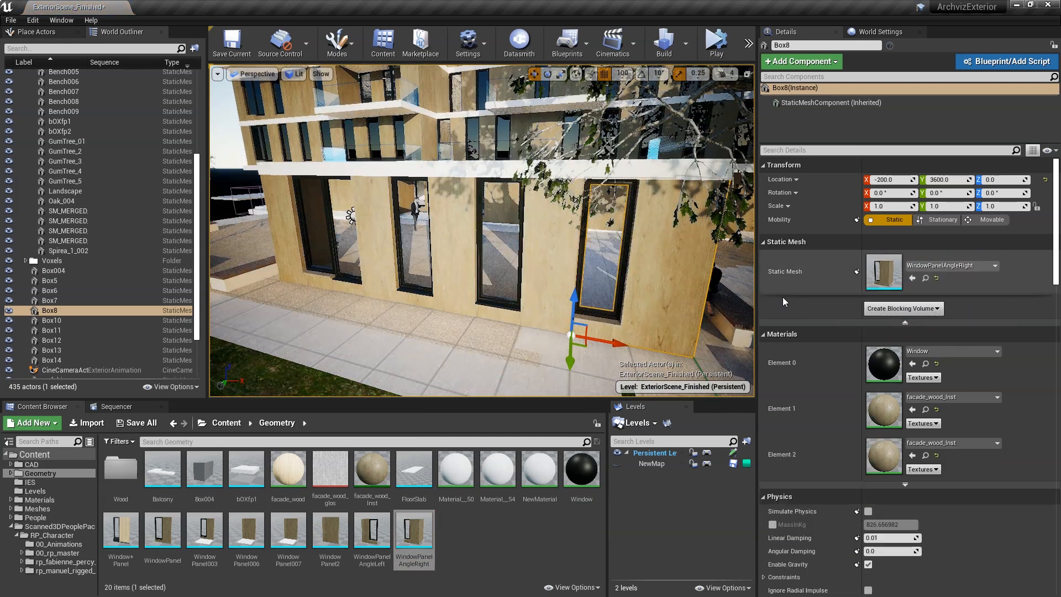
pyautogui.keyDown('alt'); pyautogui.moveTo(617, 299); pyautogui.dragTo(711, 264); pyautogui.keyUp('alt')
# Try WindowPanelAngleLeft on the second panel at X -800, and settle on WindowPanel2 as its static mesh
pyautogui.click(450, 271)
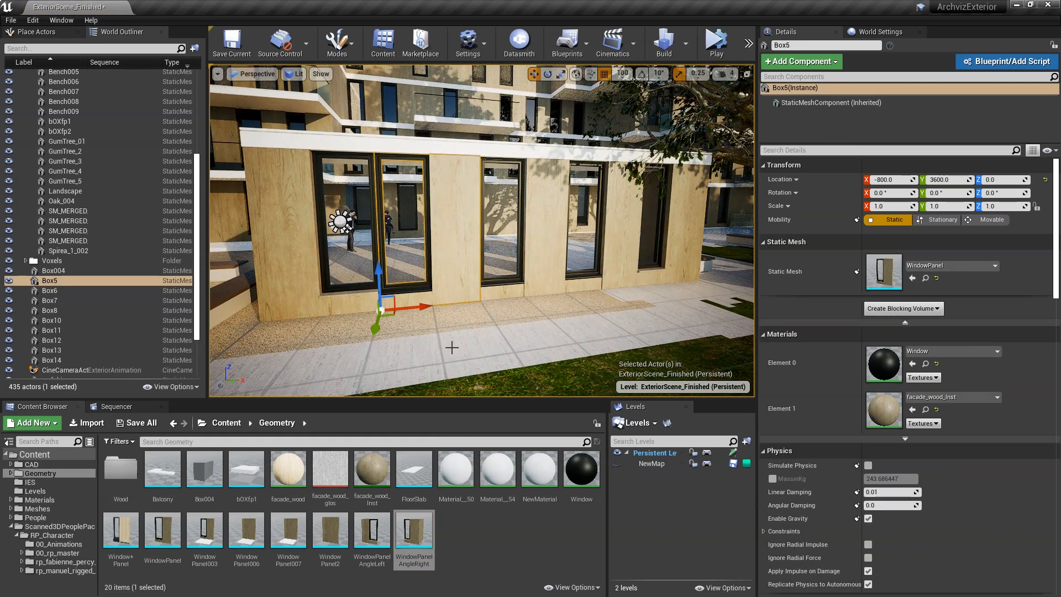
pyautogui.moveTo(372, 539); pyautogui.dragTo(882, 282)
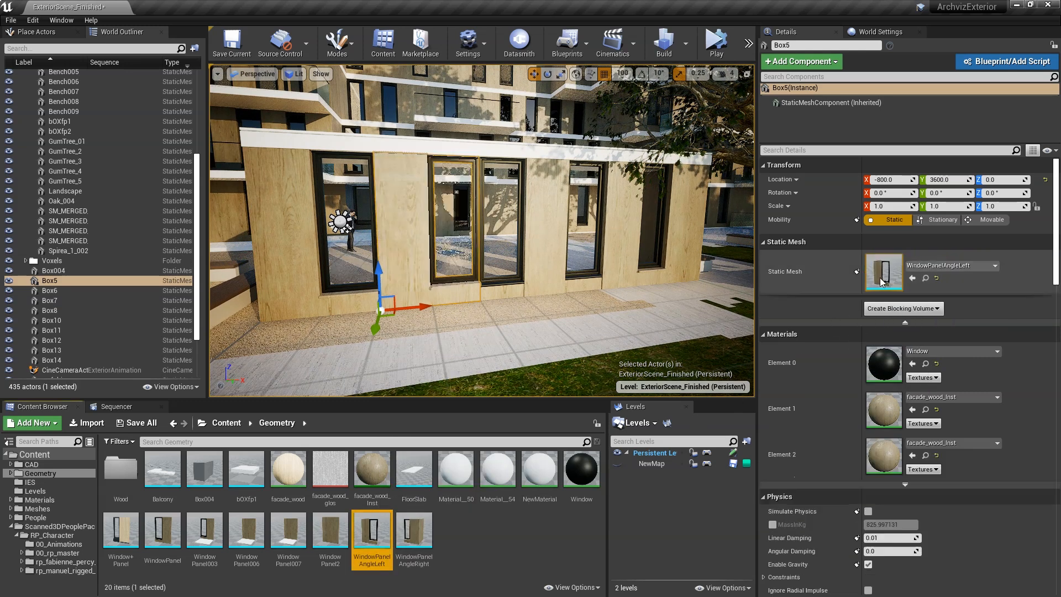
pyautogui.moveTo(330, 530); pyautogui.dragTo(877, 270)
pyautogui.moveTo(652, 276)
pyautogui.keyDown('alt'); pyautogui.mouseDown()
pyautogui.moveTo(636, 276)
pyautogui.moveTo(735, 268)
pyautogui.moveTo(658, 274)
pyautogui.mouseUp(); pyautogui.keyUp('alt')
pyautogui.keyDown('alt'); pyautogui.moveTo(534, 301); pyautogui.dragTo(506, 332); pyautogui.keyUp('alt')
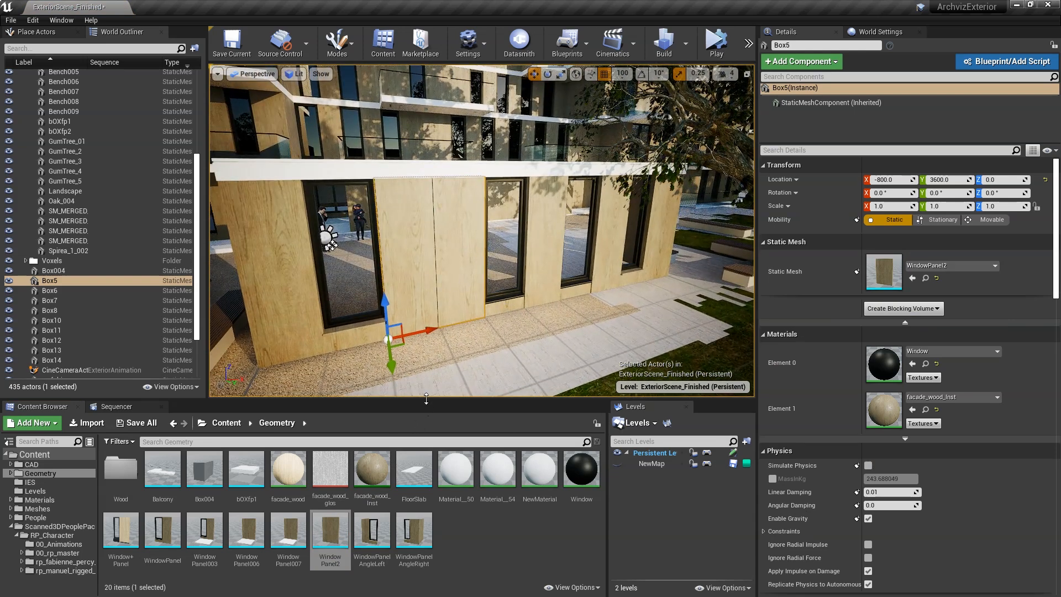
# Replace the static mesh of the glass balcony on the main building's middle facade with the bOXfp1 slab
pyautogui.moveTo(509, 267)
pyautogui.mouseDown(button='right')
pyautogui.moveTo(508, 234)
pyautogui.moveTo(503, 257)
pyautogui.mouseUp(button='right')
pyautogui.press('w')
pyautogui.click(473, 194)
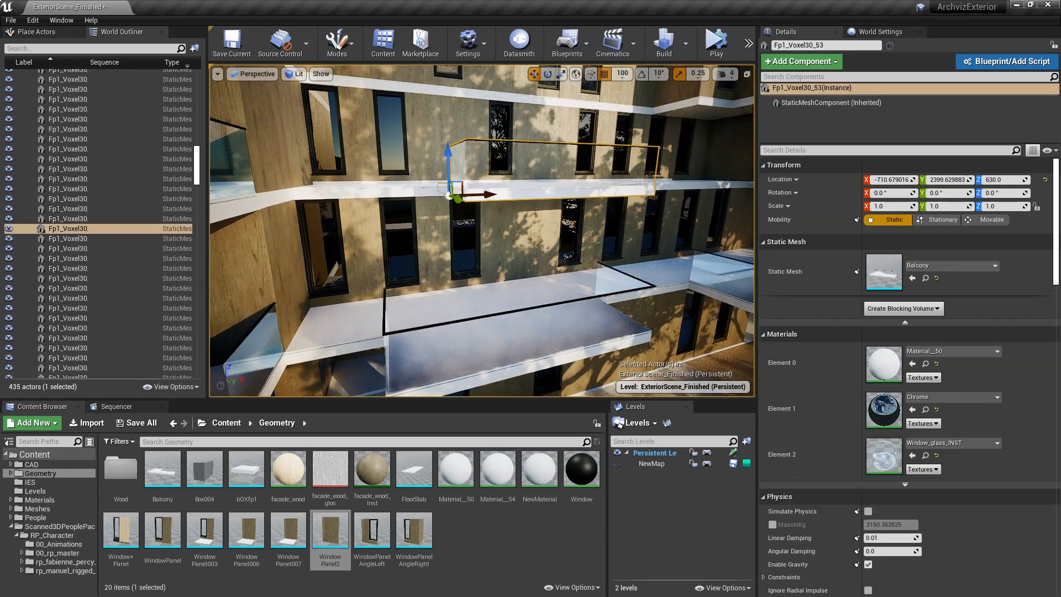
pyautogui.moveTo(246, 470); pyautogui.dragTo(874, 272)
pyautogui.moveTo(578, 222); pyautogui.dragTo(578, 223, button='right')
pyautogui.keyDown('alt'); pyautogui.moveTo(578, 223); pyautogui.dragTo(578, 223); pyautogui.keyUp('alt')
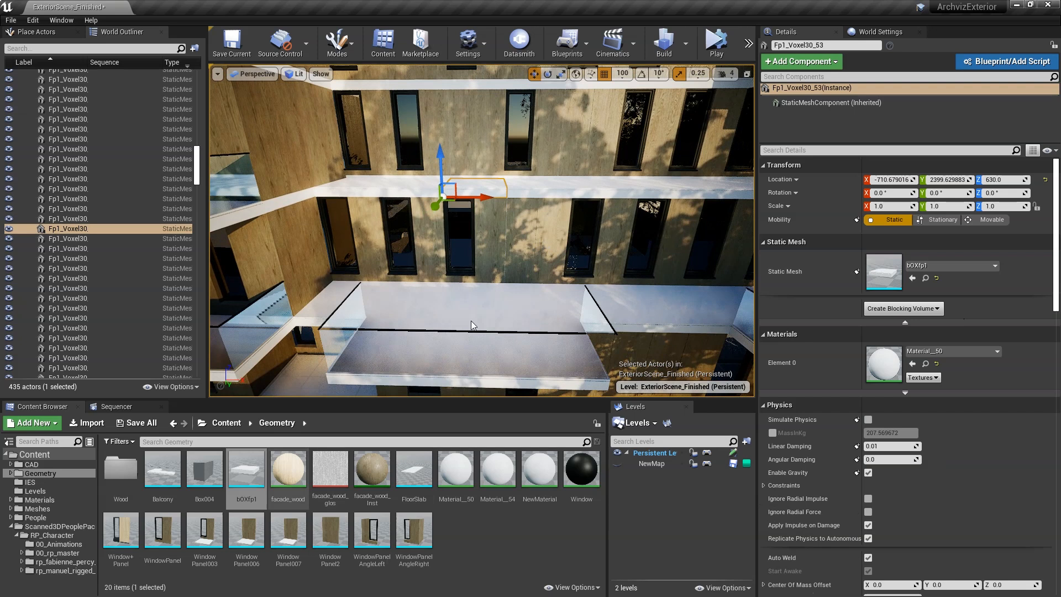
# Swap the neighbouring slab on that floor and a slab on the floor above for the Balcony mesh
pyautogui.click(537, 190)
pyautogui.moveTo(178, 470); pyautogui.dragTo(883, 272)
pyautogui.moveTo(480, 232); pyautogui.dragTo(481, 232, button='right')
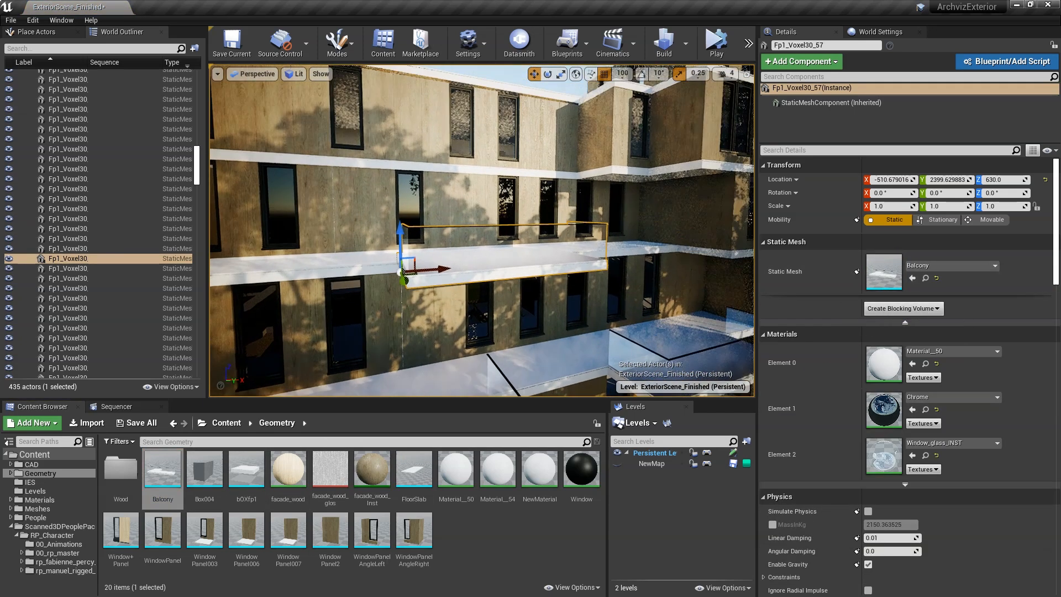
pyautogui.click(307, 159)
pyautogui.moveTo(162, 470); pyautogui.dragTo(883, 272)
pyautogui.moveTo(517, 272); pyautogui.dragTo(468, 294, button='right')
# Select the demo structure's ten actors, Box004 through Box14, in the outliner and delete them
pyautogui.click(359, 270)
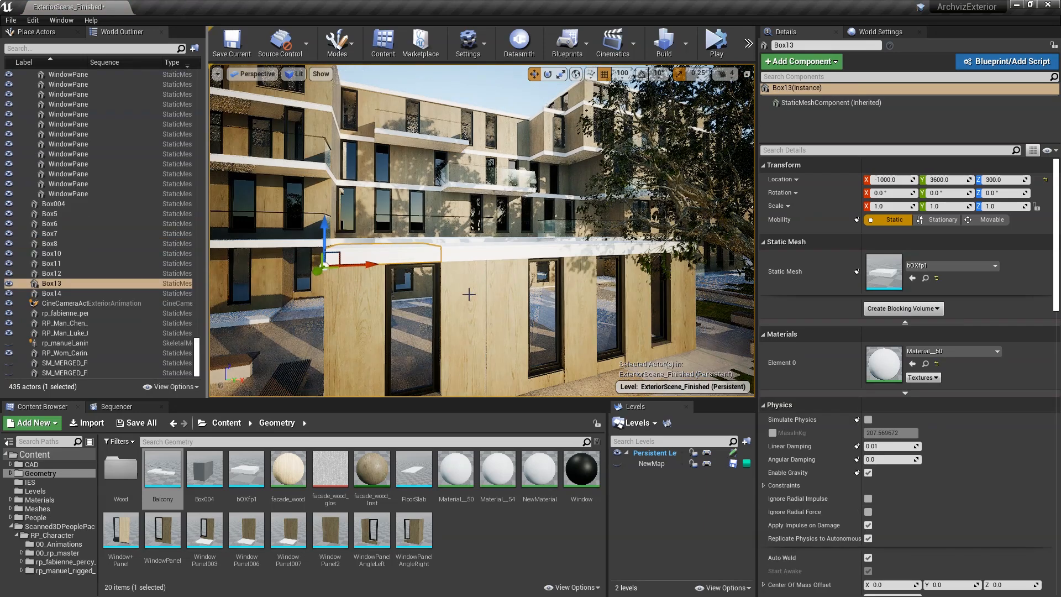
pyautogui.keyDown('shift'); pyautogui.click(53, 204); pyautogui.keyUp('shift')
pyautogui.click(52, 293)
pyautogui.keyDown('shift'); pyautogui.click(61, 206); pyautogui.keyUp('shift')
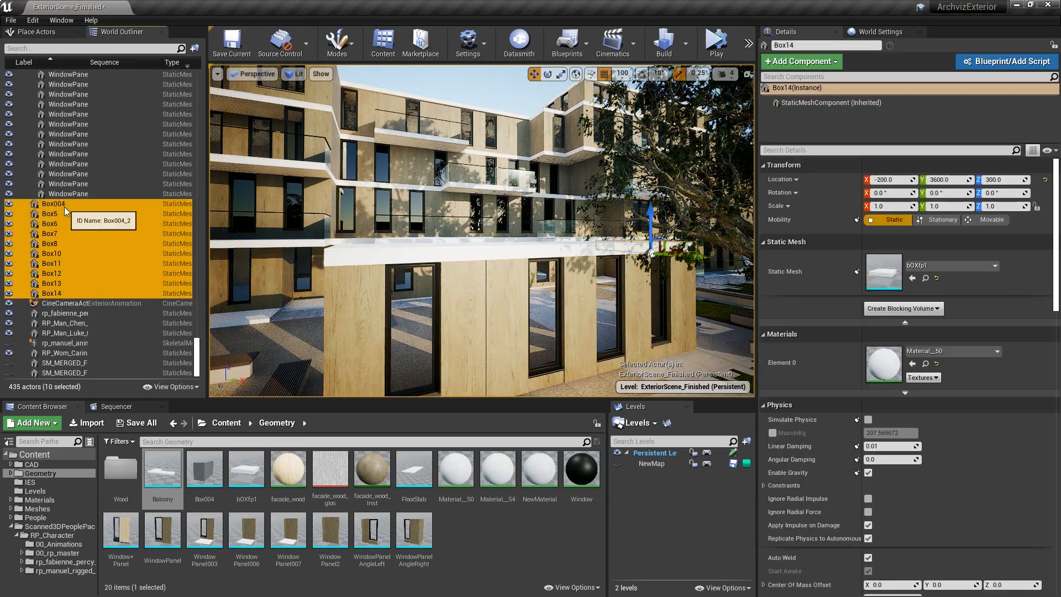
pyautogui.moveTo(360, 259); pyautogui.dragTo(371, 272, button='right')
pyautogui.press('Delete')
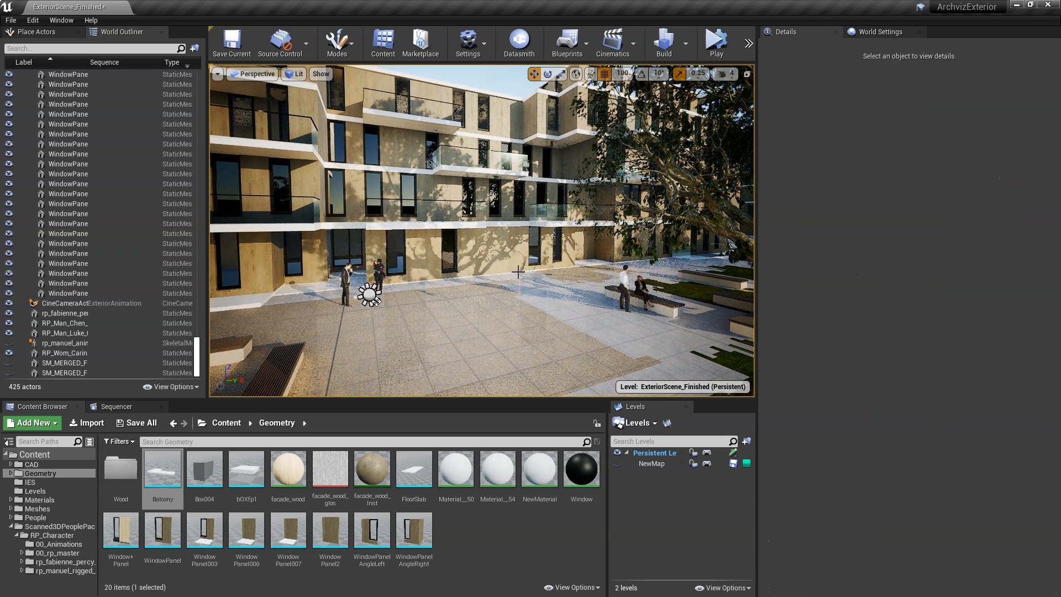
# Widen the viewport to show more of the courtyard and the building facade
pyautogui.moveTo(509, 270); pyautogui.dragTo(511, 268, button='right')
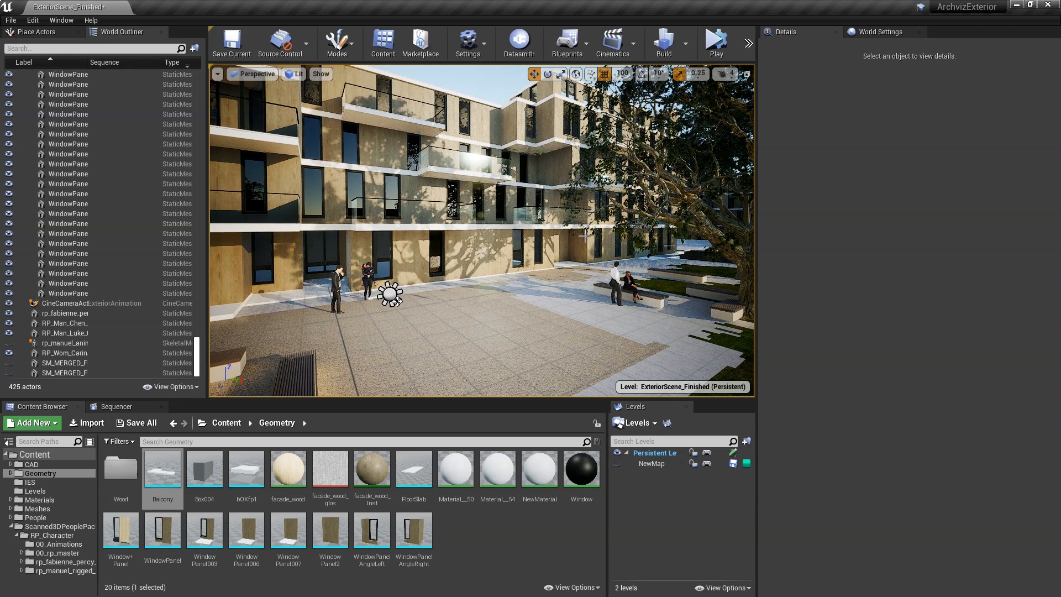
pyautogui.press('s')
pyautogui.moveTo(575, 320); pyautogui.dragTo(558, 302, button='right')
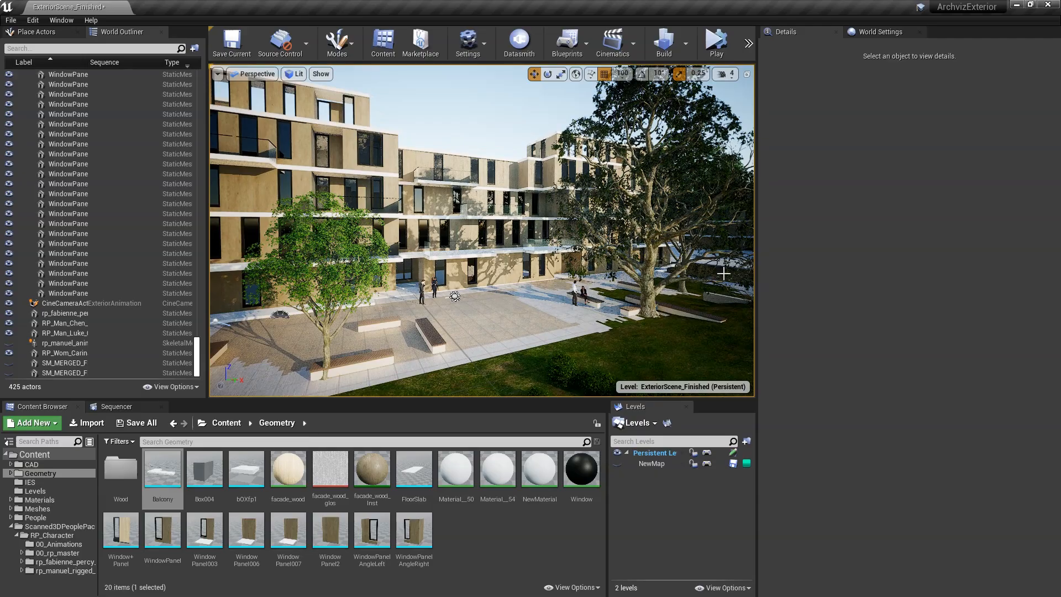
pyautogui.moveTo(762, 264); pyautogui.dragTo(829, 264)
# Examine the finished building from several viewpoints around the courtyard, including its balconies, benches and trees
pyautogui.press('s')
pyautogui.moveTo(559, 259); pyautogui.dragTo(554, 258, button='right')
pyautogui.press('w')
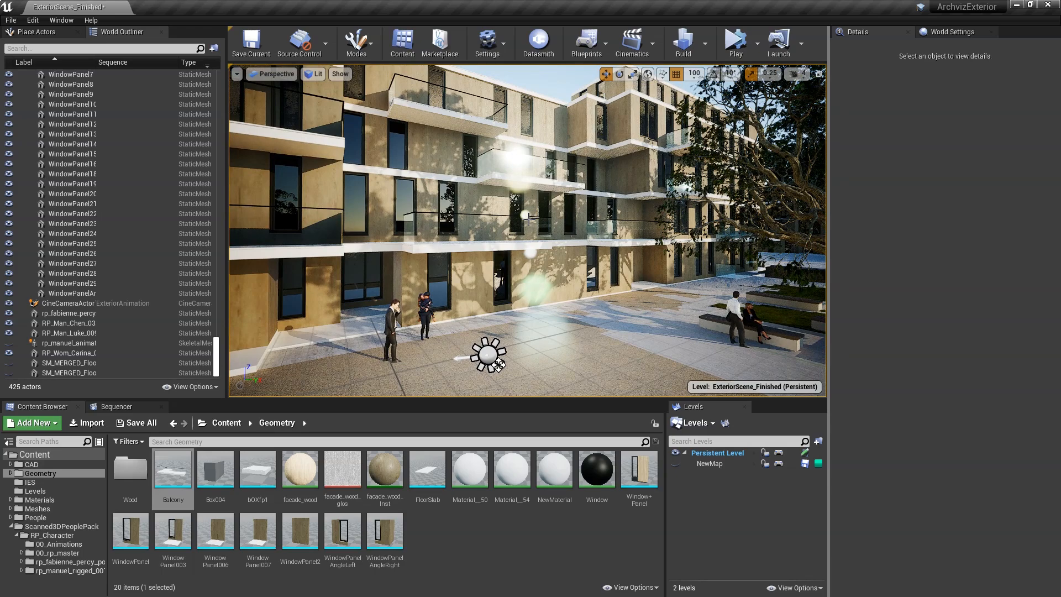
pyautogui.press('s')
pyautogui.moveTo(571, 214); pyautogui.dragTo(578, 214, button='right')
pyautogui.press('d')
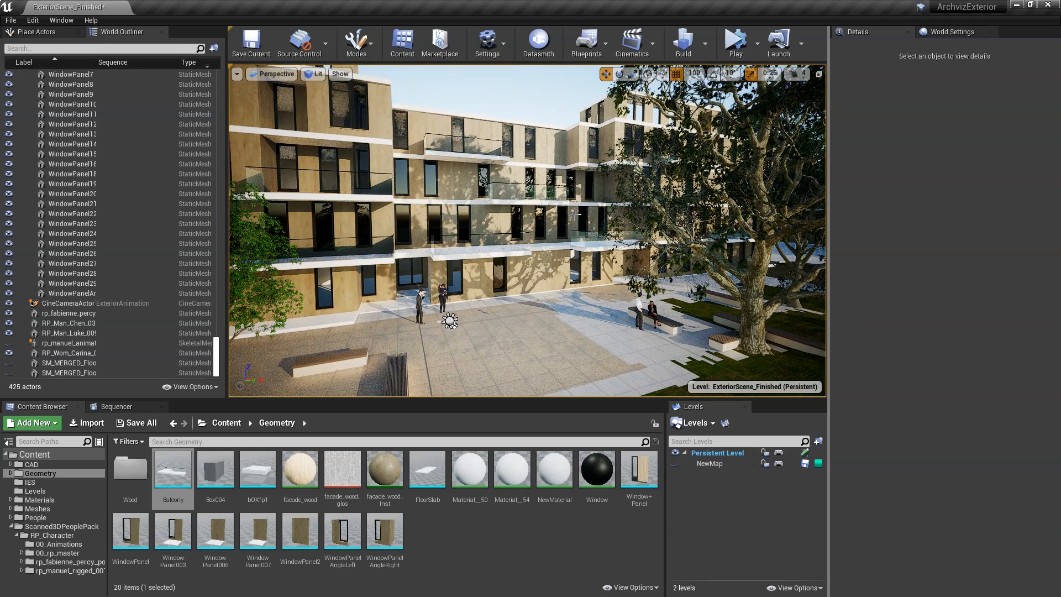
pyautogui.press('d')
pyautogui.moveTo(557, 280); pyautogui.dragTo(548, 255, button='right')
pyautogui.press('a')
pyautogui.press('q')
pyautogui.press('a')
pyautogui.press('d')
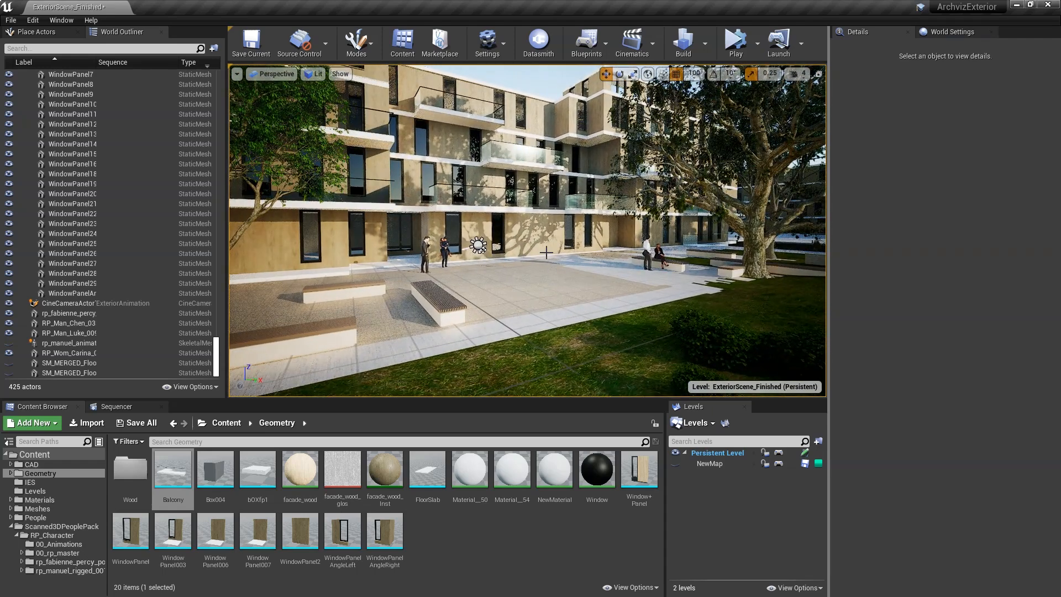
pyautogui.press('a')
pyautogui.moveTo(561, 268); pyautogui.dragTo(565, 268, button='right')
pyautogui.press('s')
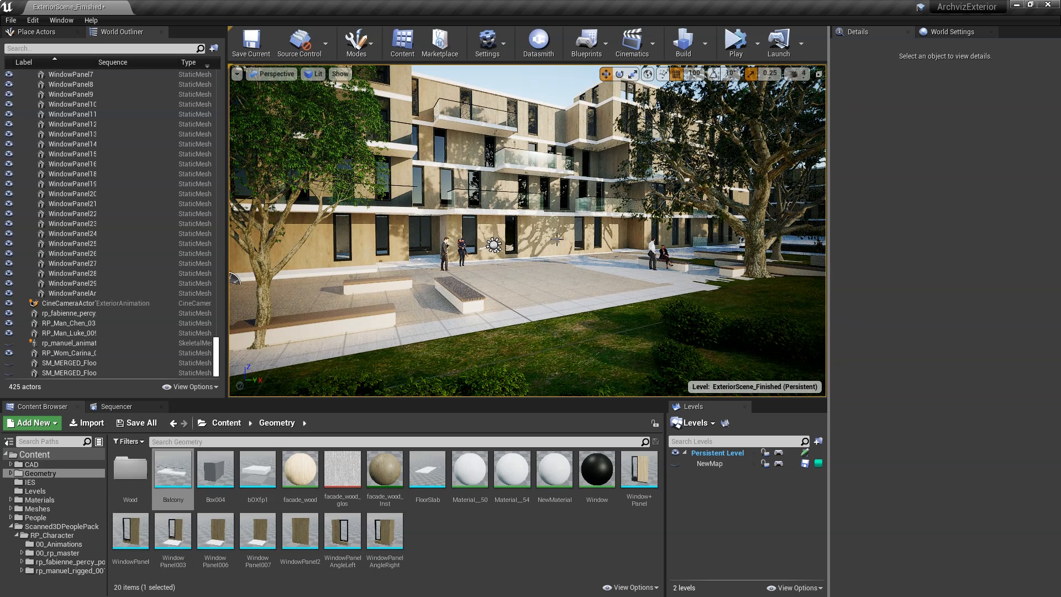
pyautogui.moveTo(566, 259); pyautogui.dragTo(576, 258, button='right')
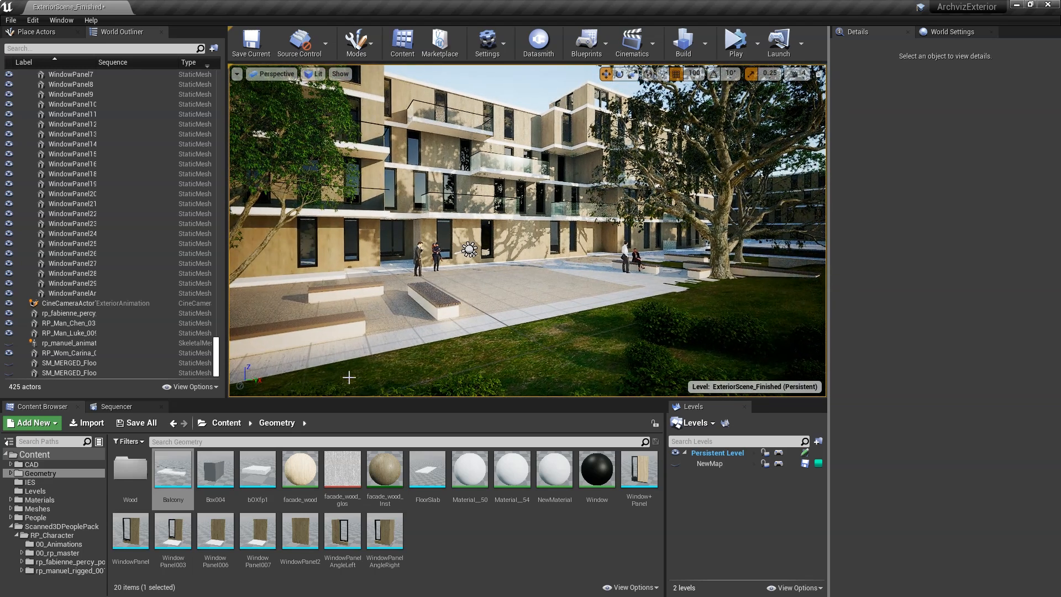
# Collapse the Landscape and Voxels folders in the World Outliner
pyautogui.moveTo(217, 356); pyautogui.dragTo(231, 64)
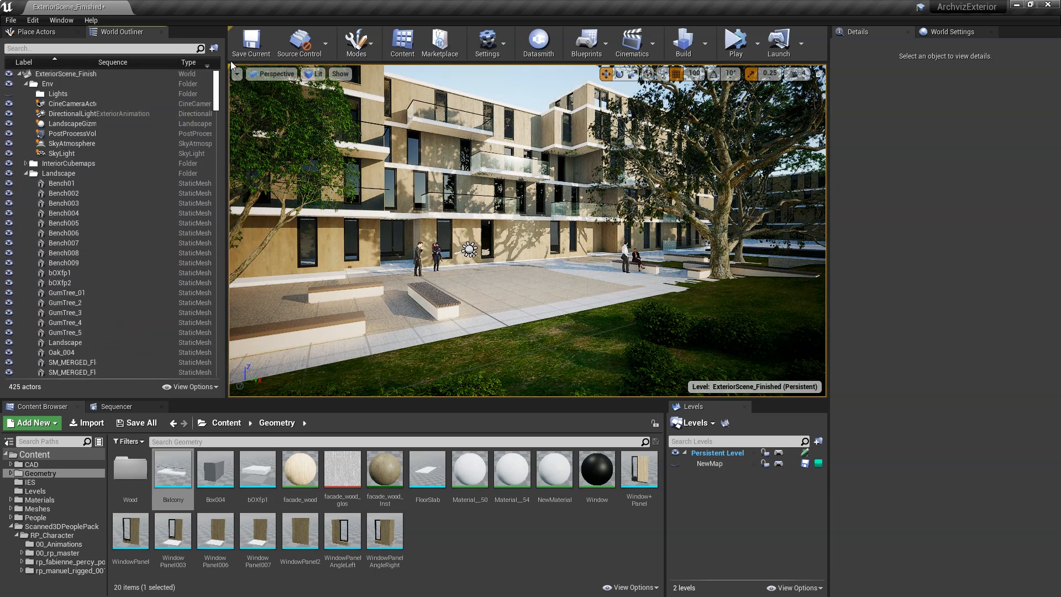
pyautogui.click(25, 174)
pyautogui.click(25, 184)
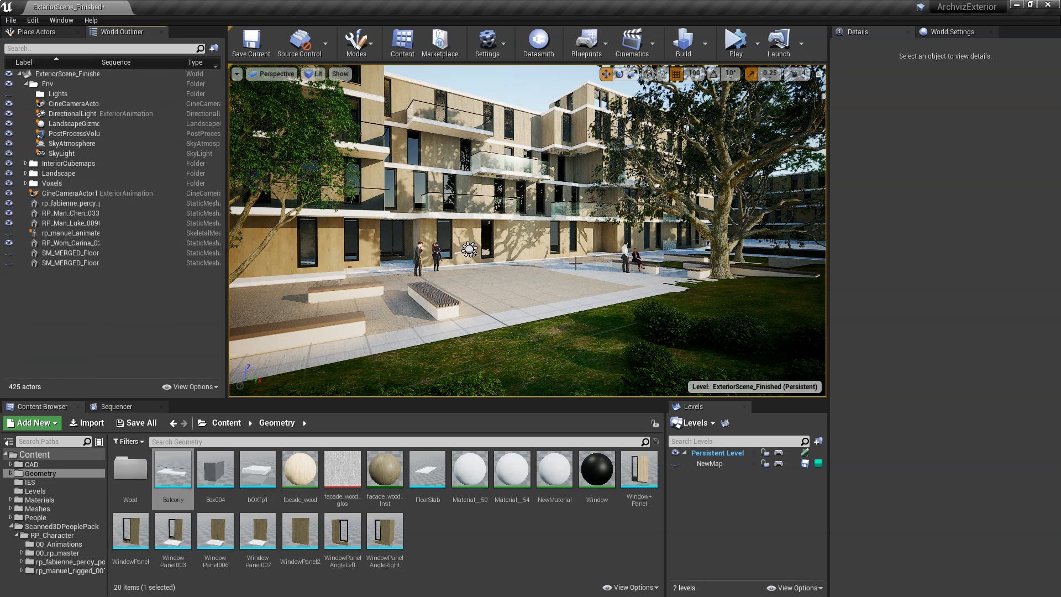
pyautogui.press('s')
pyautogui.moveTo(562, 261); pyautogui.dragTo(576, 274, button='right')
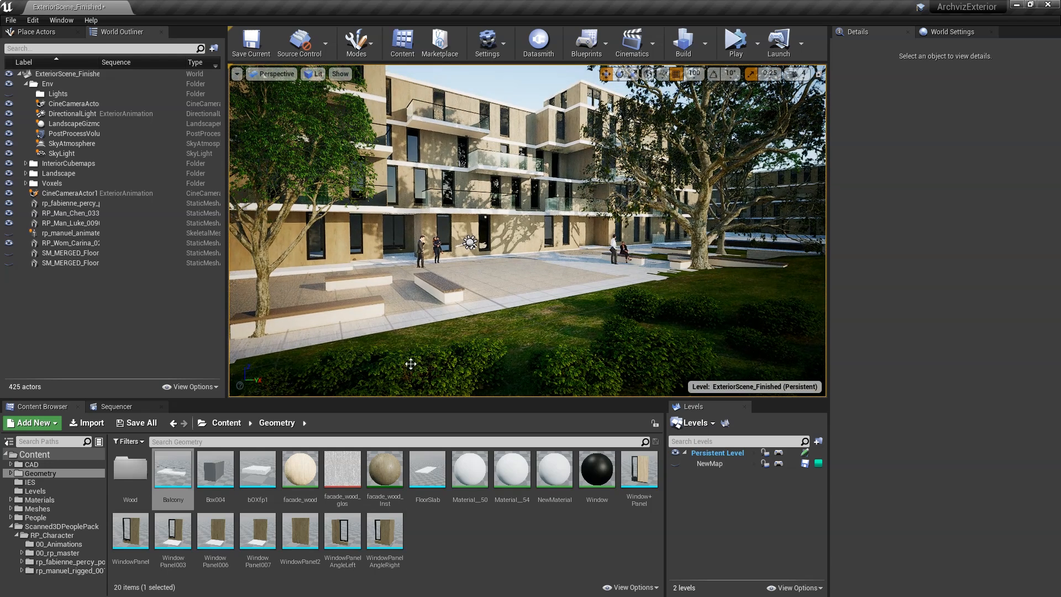
# Open the Levels content folder and delete the NewWorld level
pyautogui.click(35, 491)
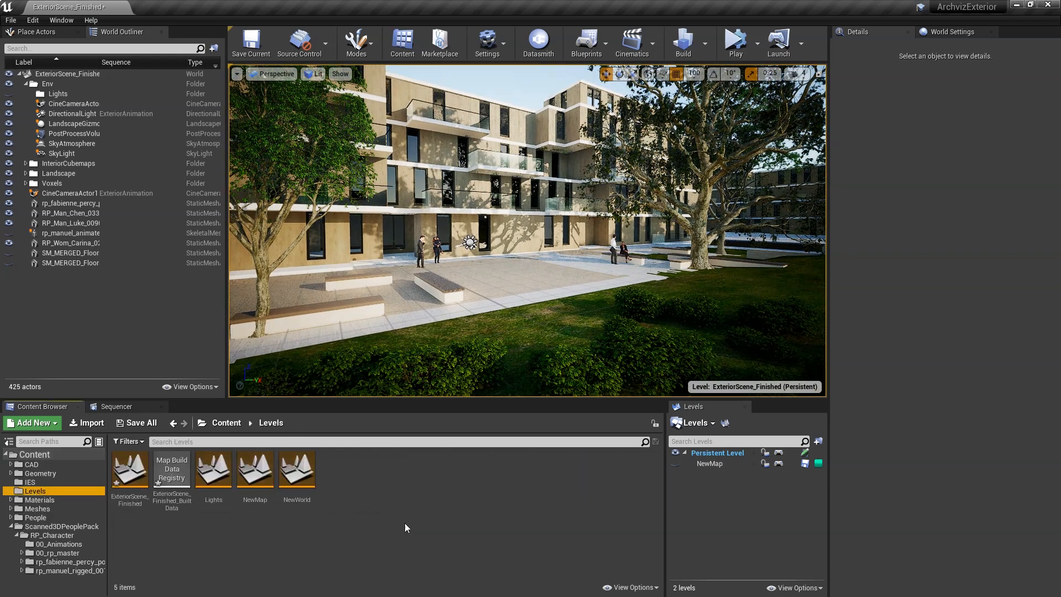
pyautogui.click(407, 520)
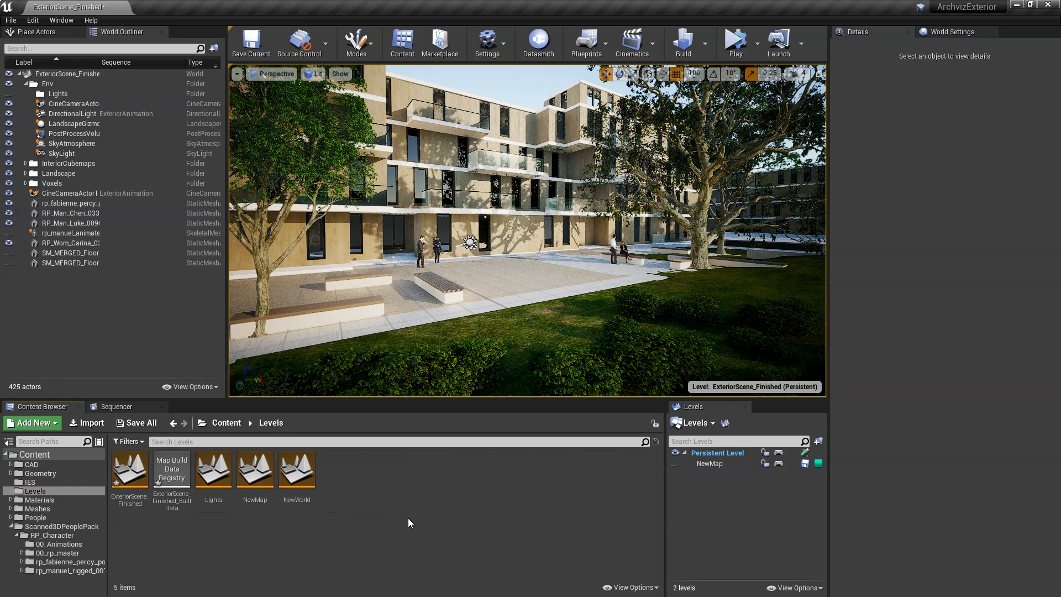
pyautogui.click(317, 482)
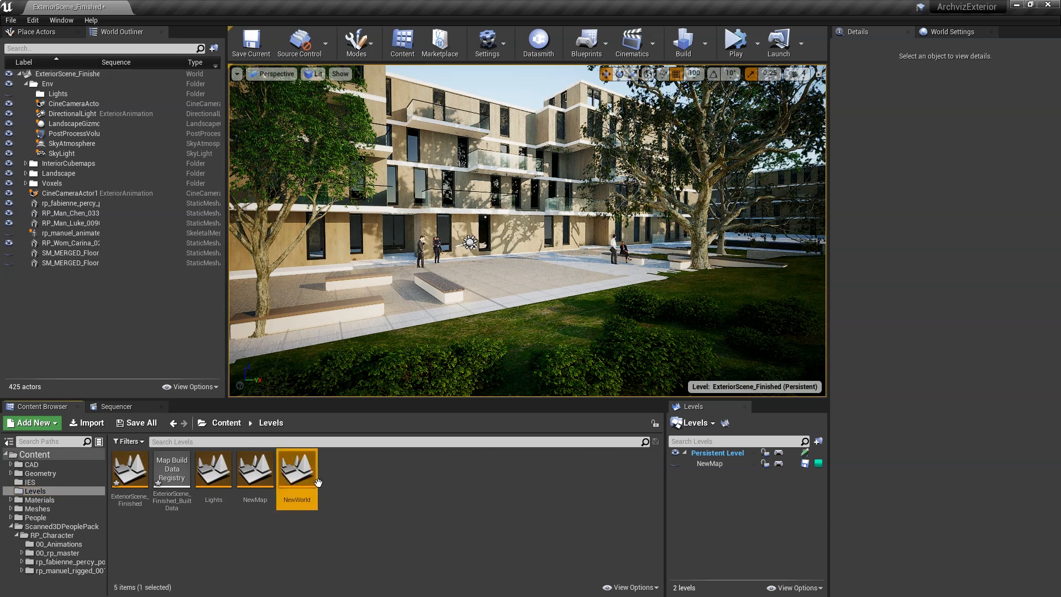
pyautogui.press('Delete')
pyautogui.click(455, 481)
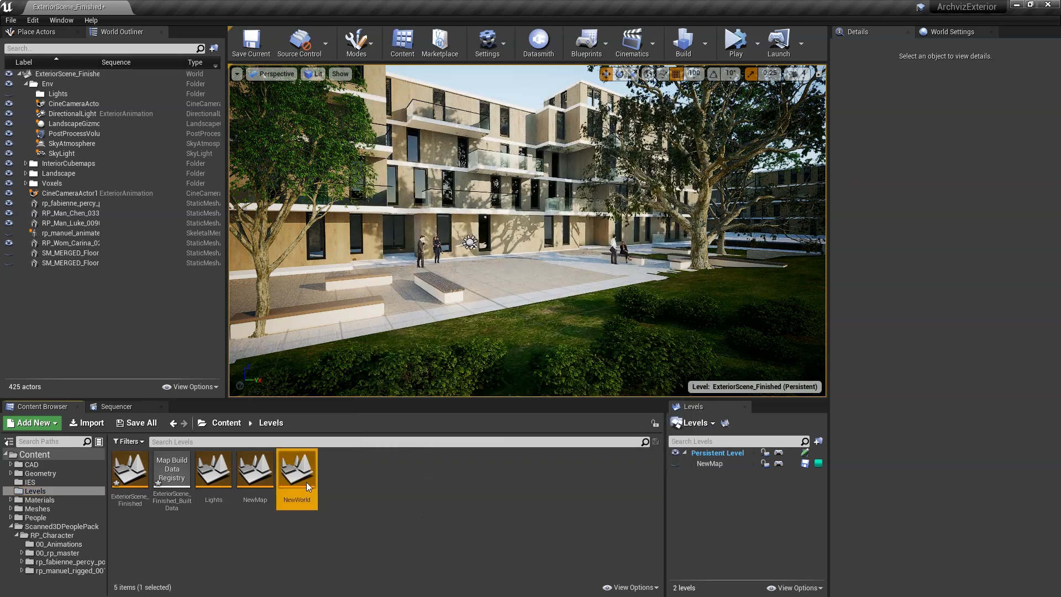
# Create a new level in the Levels folder and open it, saving all the listed unsaved content, and show the folder's contents again
pyautogui.rightClick(407, 501)
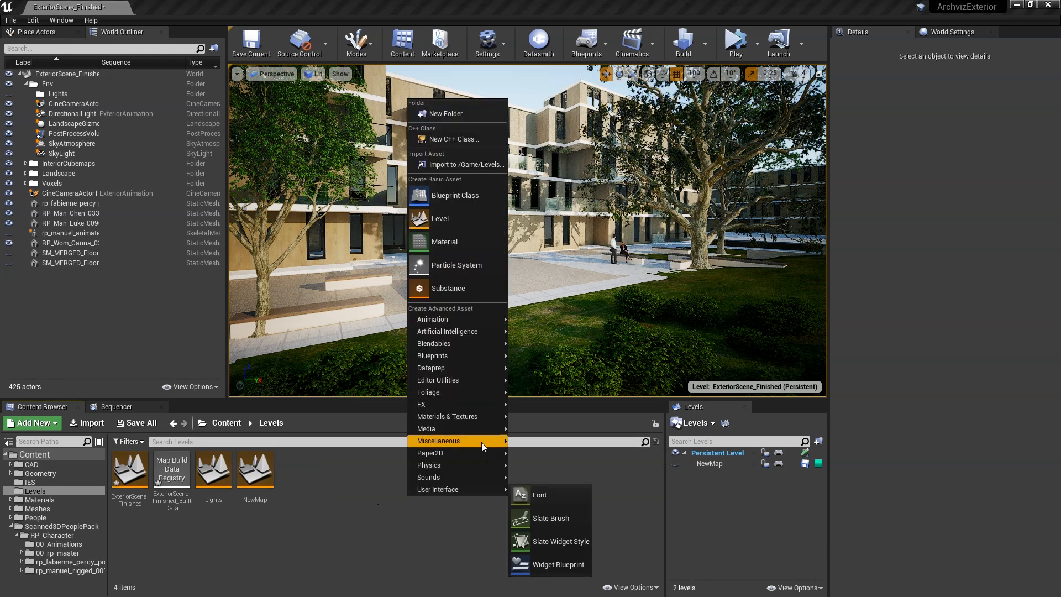
pyautogui.click(450, 219)
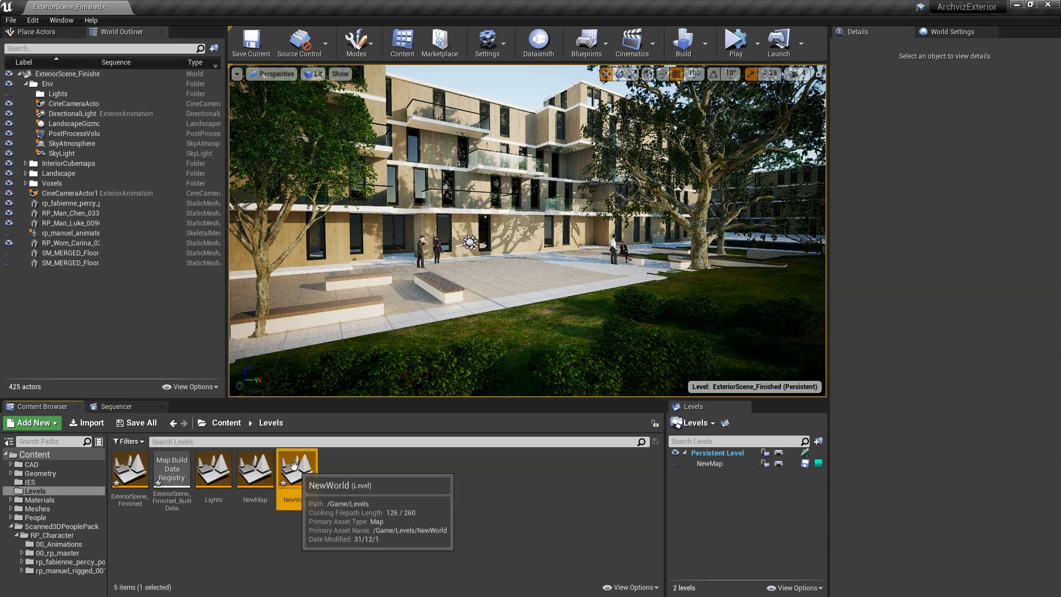
pyautogui.doubleClick(297, 472)
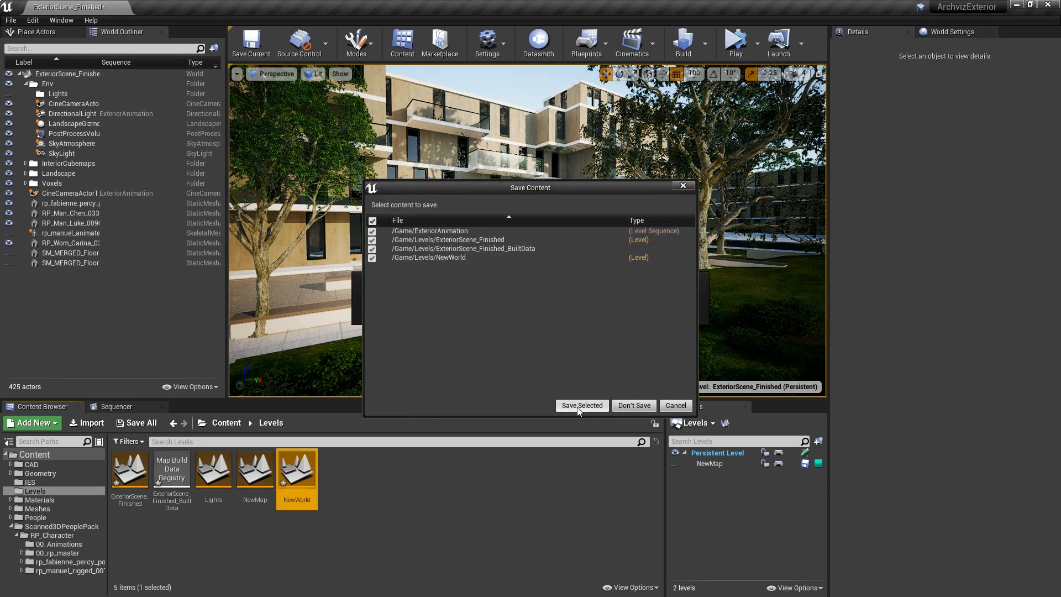
pyautogui.click(580, 407)
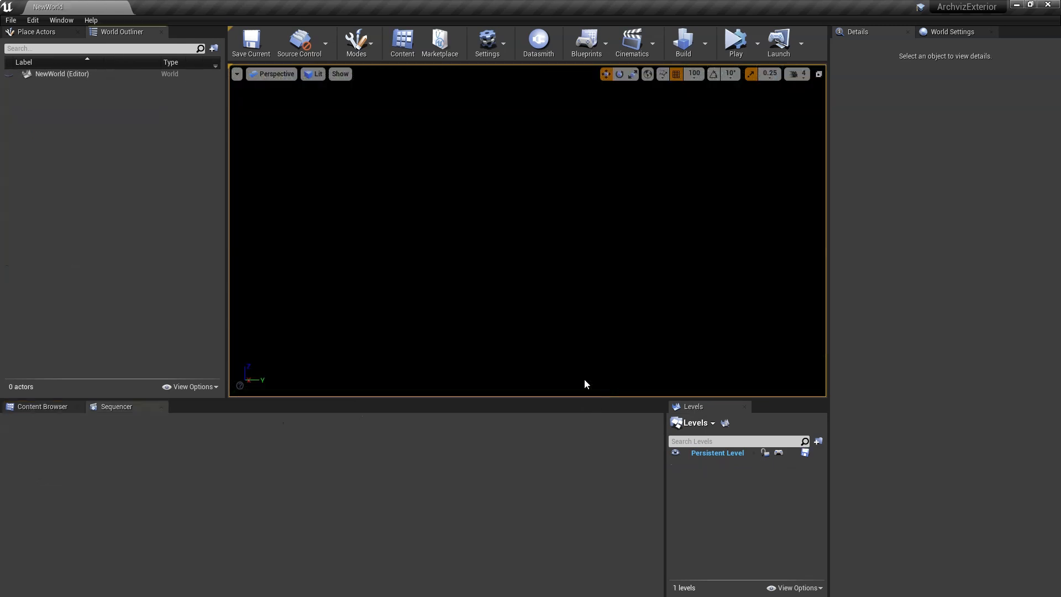
pyautogui.click(63, 409)
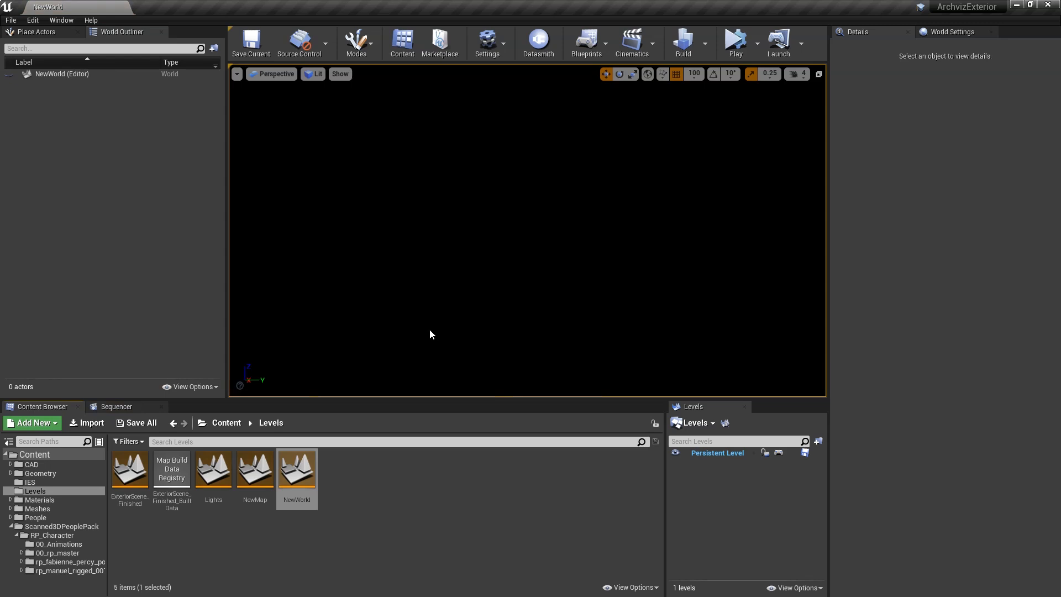
# Place the Landscape mesh from the CAD/2Site folder in the level and reset its location to the origin
pyautogui.click(32, 464)
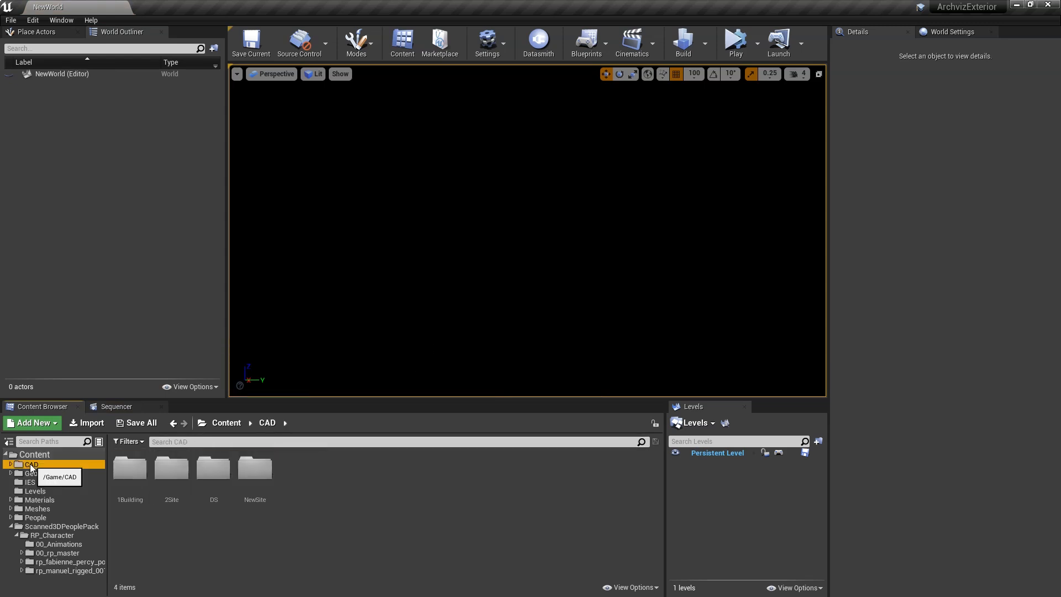
pyautogui.doubleClick(171, 469)
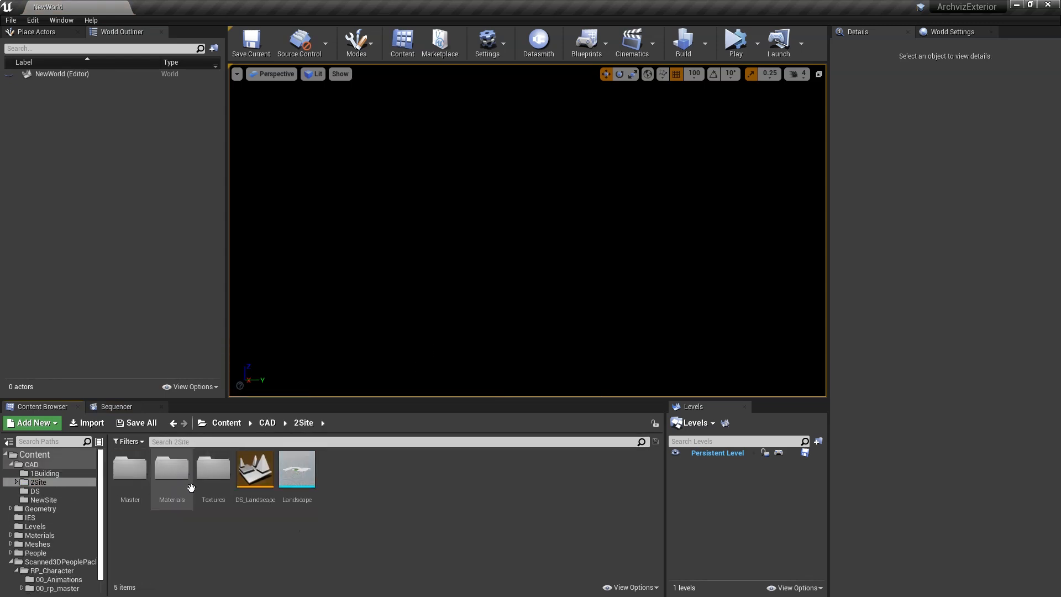
pyautogui.moveTo(297, 477); pyautogui.dragTo(528, 271)
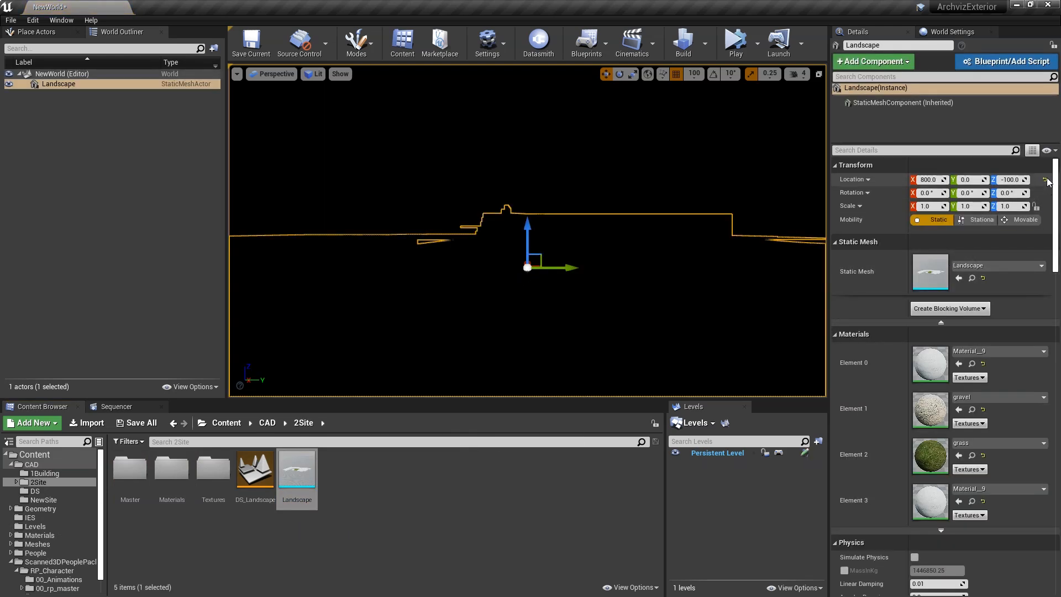
pyautogui.click(1045, 180)
# Switch the viewport to Unlit shading and frame the whole landscape mesh from above
pyautogui.moveTo(637, 264); pyautogui.dragTo(619, 310, button='right')
pyautogui.click(316, 78)
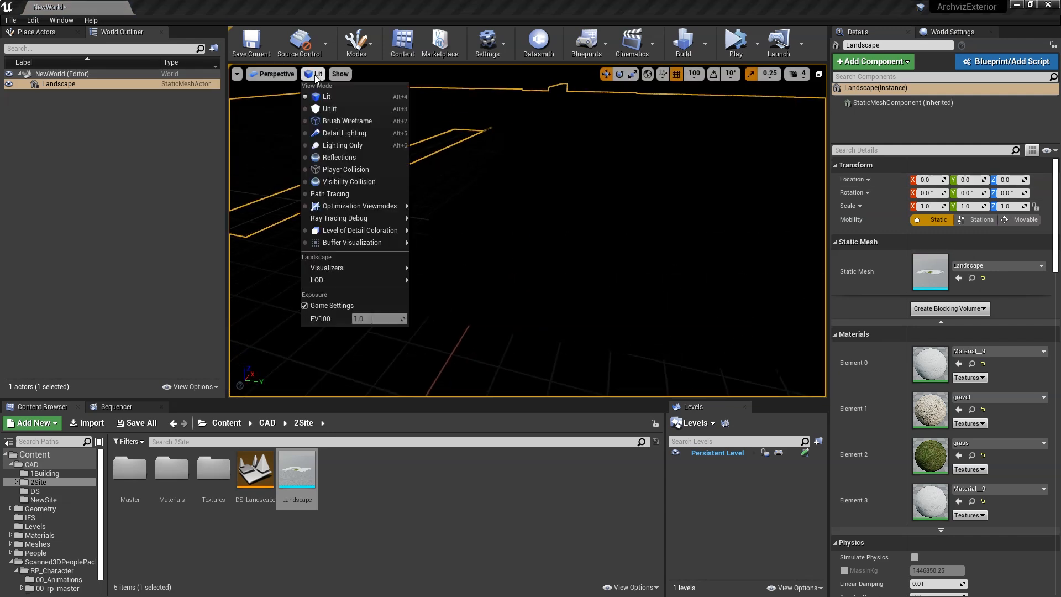
pyautogui.click(338, 109)
pyautogui.moveTo(343, 111); pyautogui.dragTo(374, 100, button='right')
pyautogui.press('s')
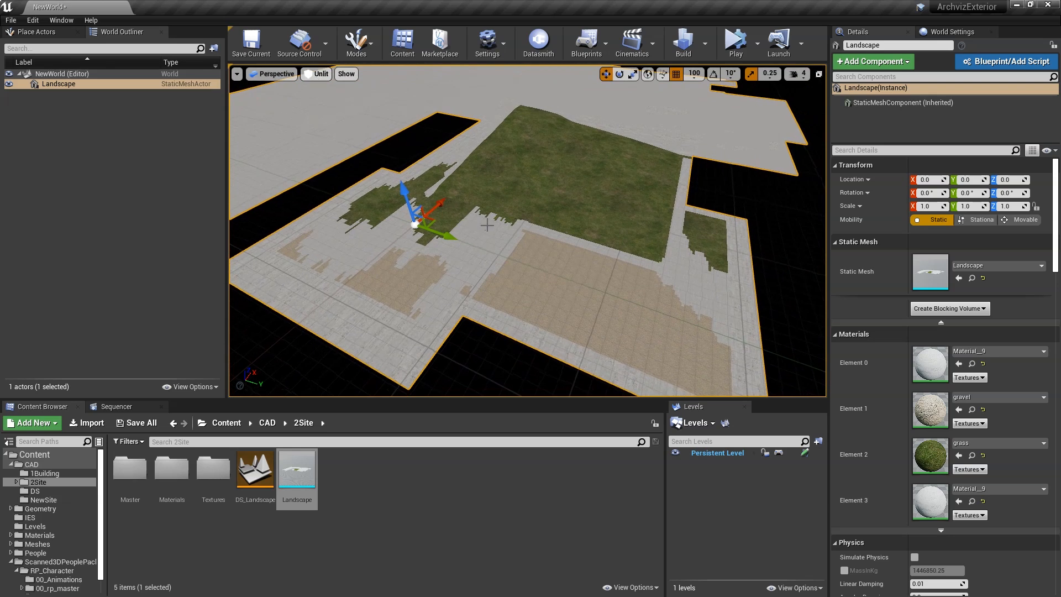
pyautogui.scroll(-2, 487, 225)
pyautogui.moveTo(520, 229); pyautogui.dragTo(505, 228, button='right')
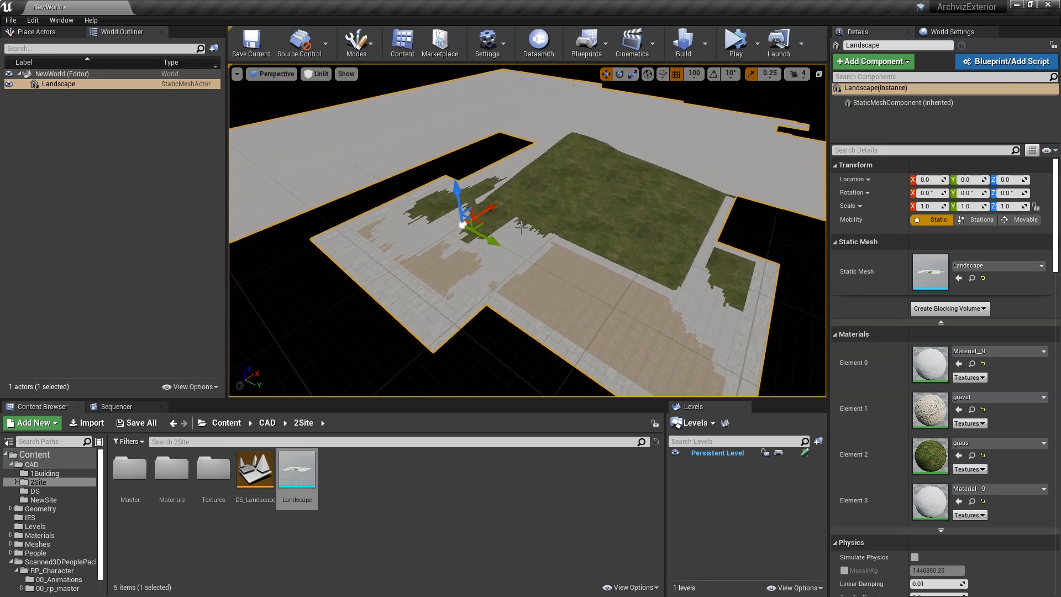
pyautogui.moveTo(616, 237); pyautogui.dragTo(640, 236, button='right')
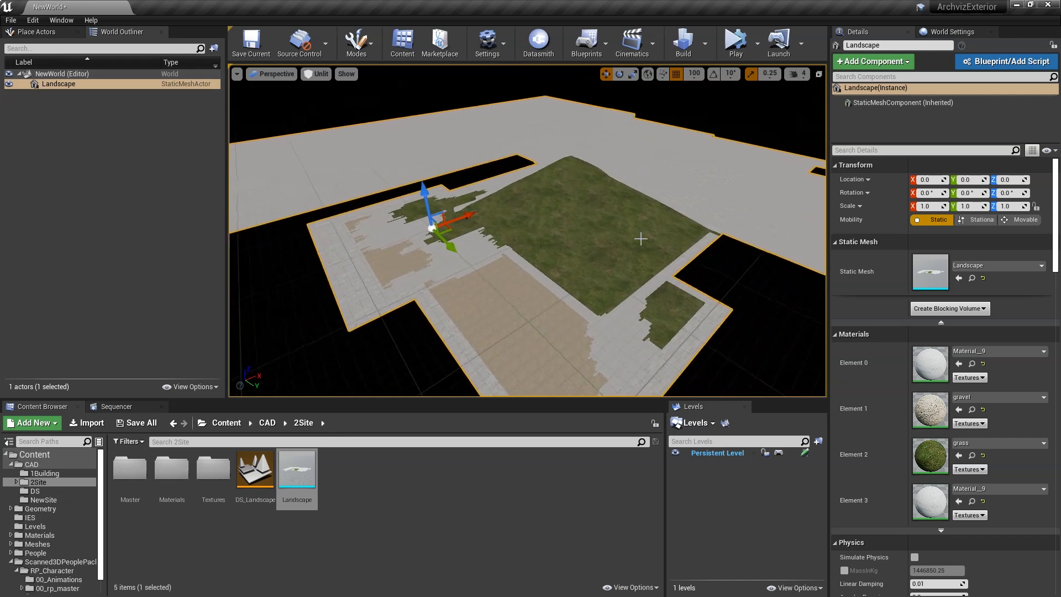
# Place the SM_MERGED_FloorSlab_207 building from the 1Building folder and rotate it -90° about Z with rotation snapping on
pyautogui.click(44, 473)
pyautogui.moveTo(172, 472); pyautogui.dragTo(410, 260)
pyautogui.moveTo(417, 272); pyautogui.dragTo(644, 295, button='right')
pyautogui.press('e')
pyautogui.moveTo(587, 229); pyautogui.dragTo(714, 215)
pyautogui.hotkey('ctrl', 'z')
pyautogui.click(713, 73)
pyautogui.press('space')
pyautogui.press('space')
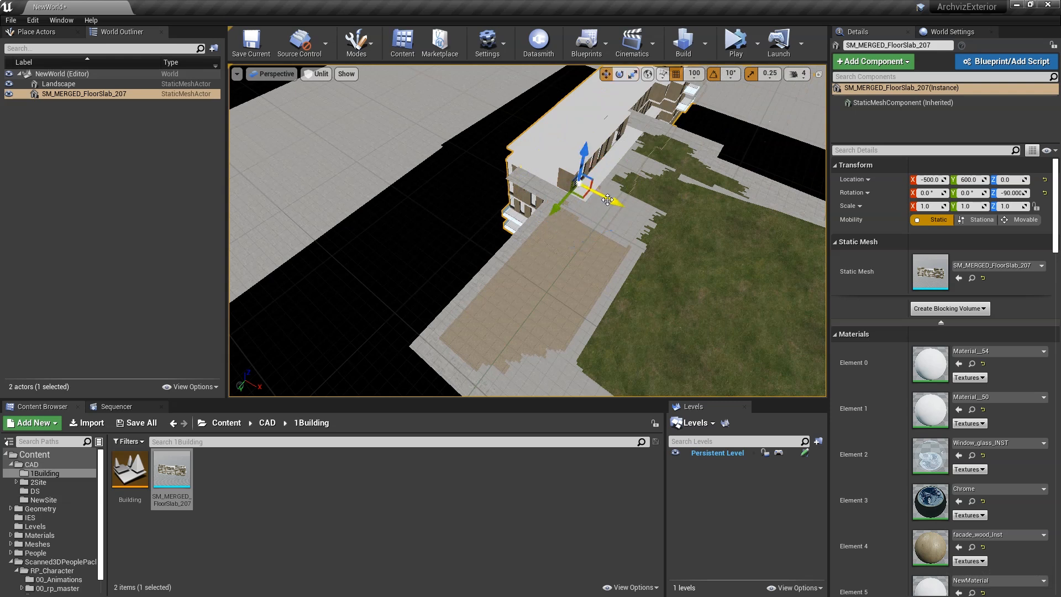
# Move the building to the edge of the paved area at about X -800, Y 2900, Z 1300
pyautogui.moveTo(581, 199); pyautogui.dragTo(338, 160)
pyautogui.moveTo(575, 328); pyautogui.dragTo(571, 336, button='right')
pyautogui.press('s')
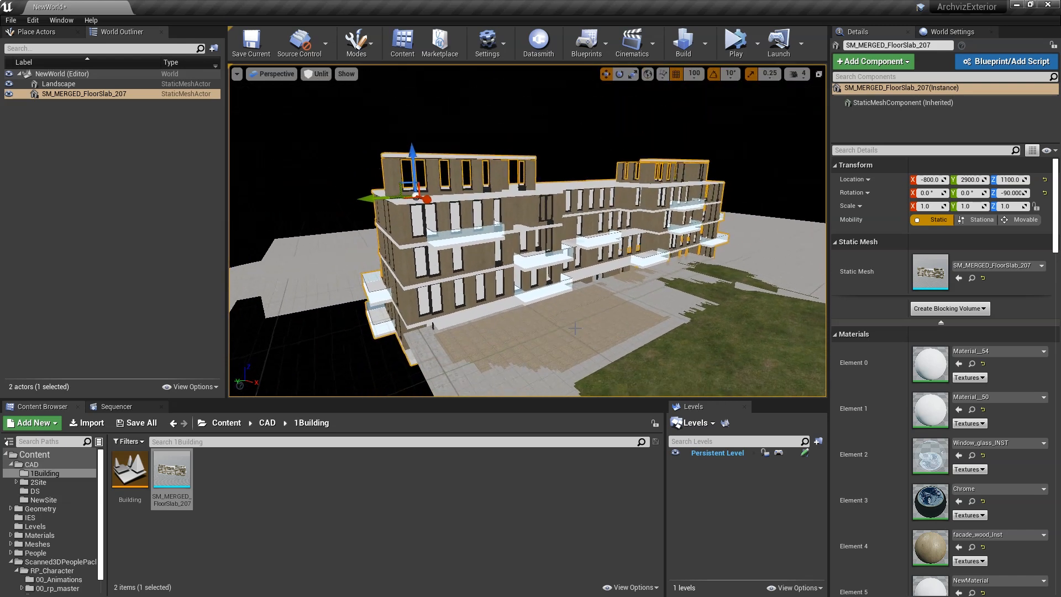
pyautogui.moveTo(413, 162); pyautogui.dragTo(410, 138)
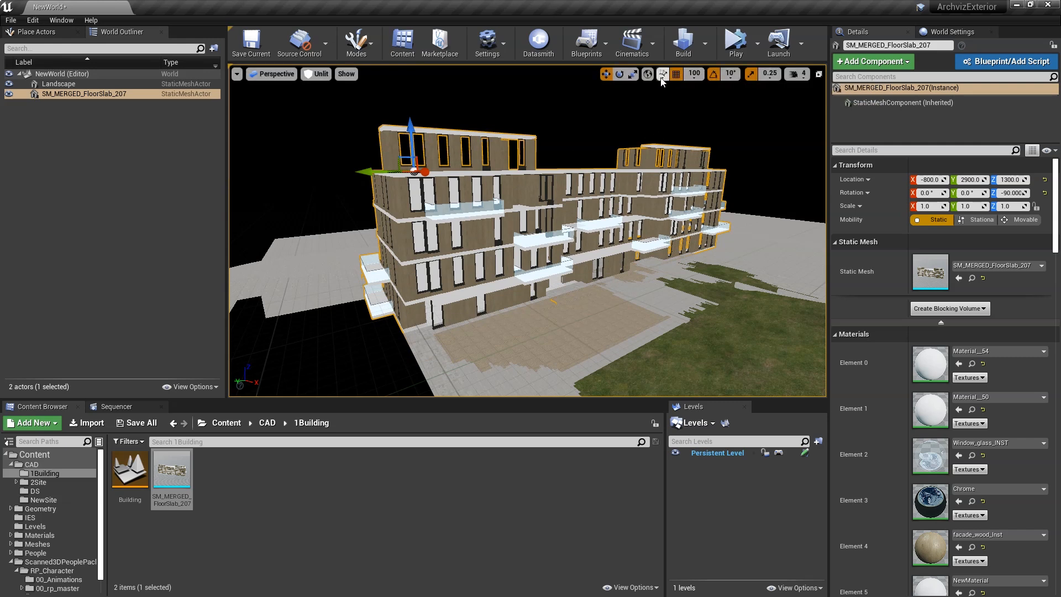
# Turn off scale and grid snapping and fine-tune the building's height to about Z 1304
pyautogui.click(751, 74)
pyautogui.click(675, 73)
pyautogui.moveTo(412, 149); pyautogui.dragTo(413, 148)
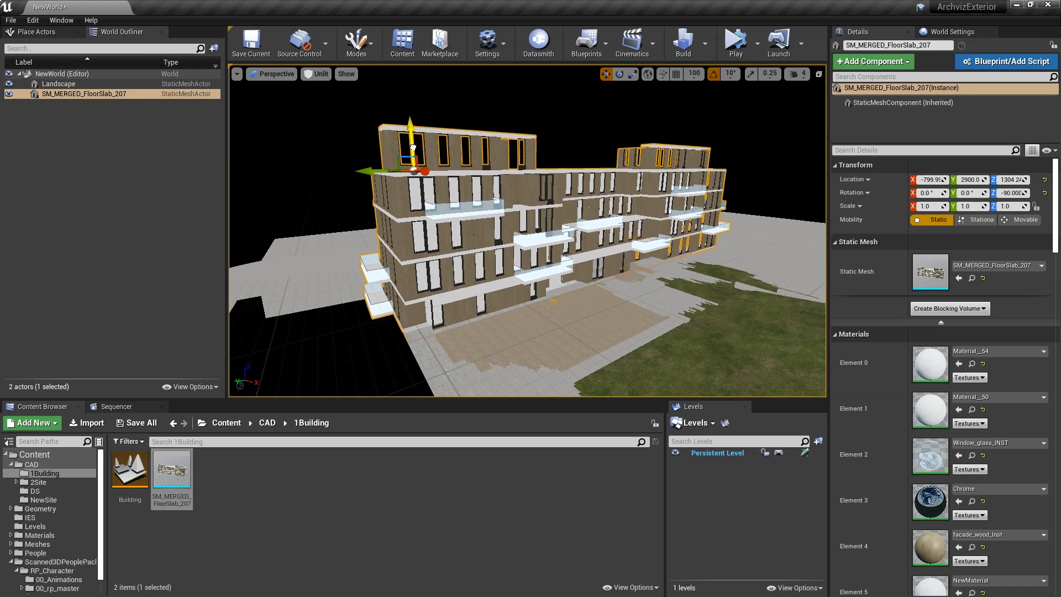
pyautogui.moveTo(497, 232); pyautogui.dragTo(476, 193, button='right')
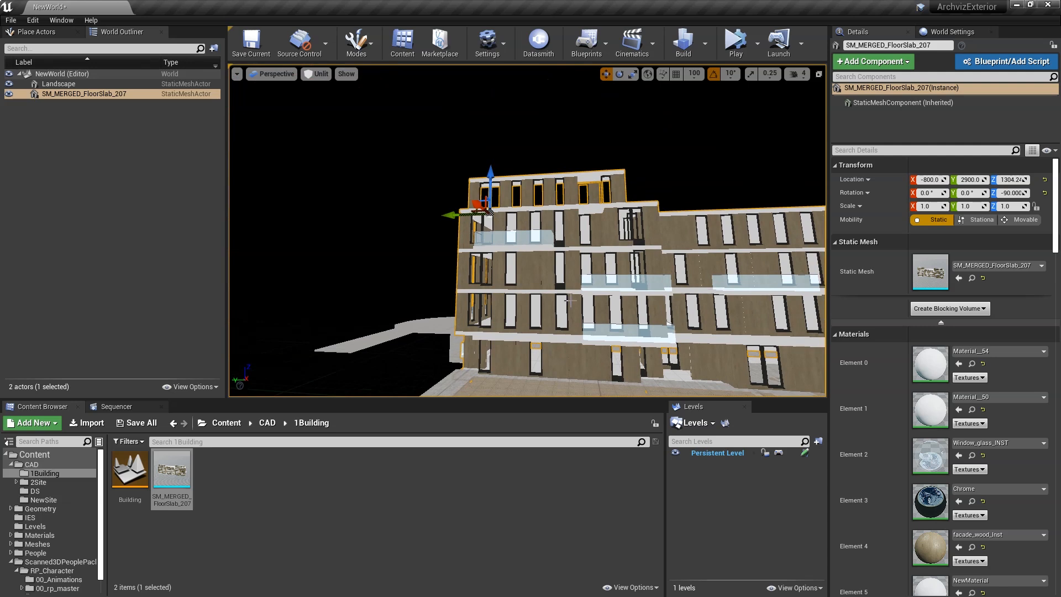
pyautogui.moveTo(615, 309); pyautogui.dragTo(610, 288, button='right')
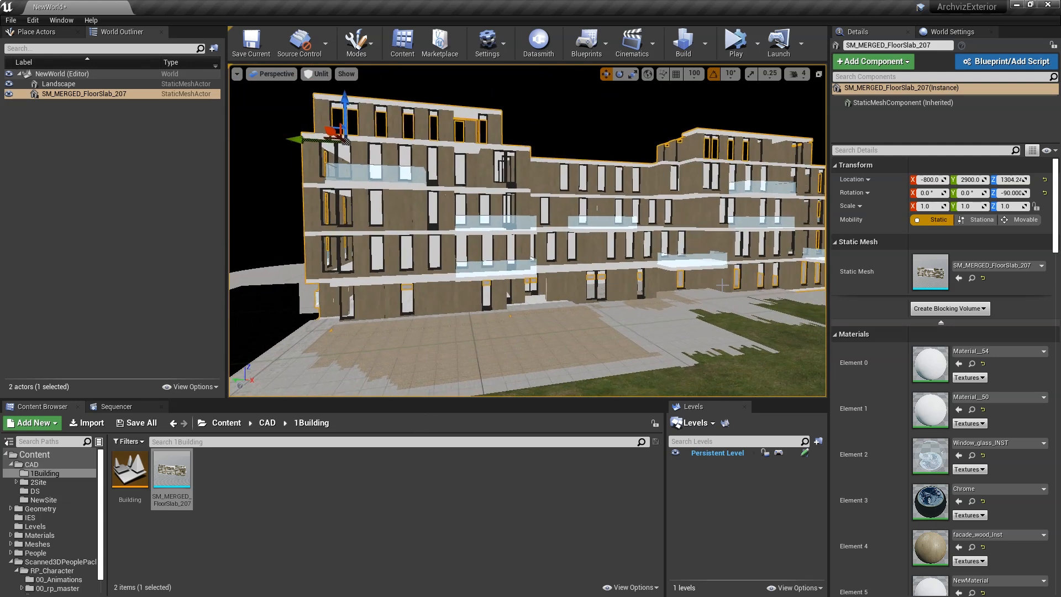
# Duplicate the building and rotate the copy to 0° about Z
pyautogui.click(62, 93)
pyautogui.moveTo(475, 242); pyautogui.dragTo(482, 265, button='right')
pyautogui.moveTo(630, 191); pyautogui.dragTo(621, 208, button='right')
pyautogui.keyDown('alt'); pyautogui.moveTo(386, 250); pyautogui.dragTo(694, 267); pyautogui.keyUp('alt')
pyautogui.keyDown('alt'); pyautogui.moveTo(568, 244); pyautogui.dragTo(649, 238); pyautogui.keyUp('alt')
pyautogui.press('e')
pyautogui.moveTo(519, 261); pyautogui.dragTo(406, 290)
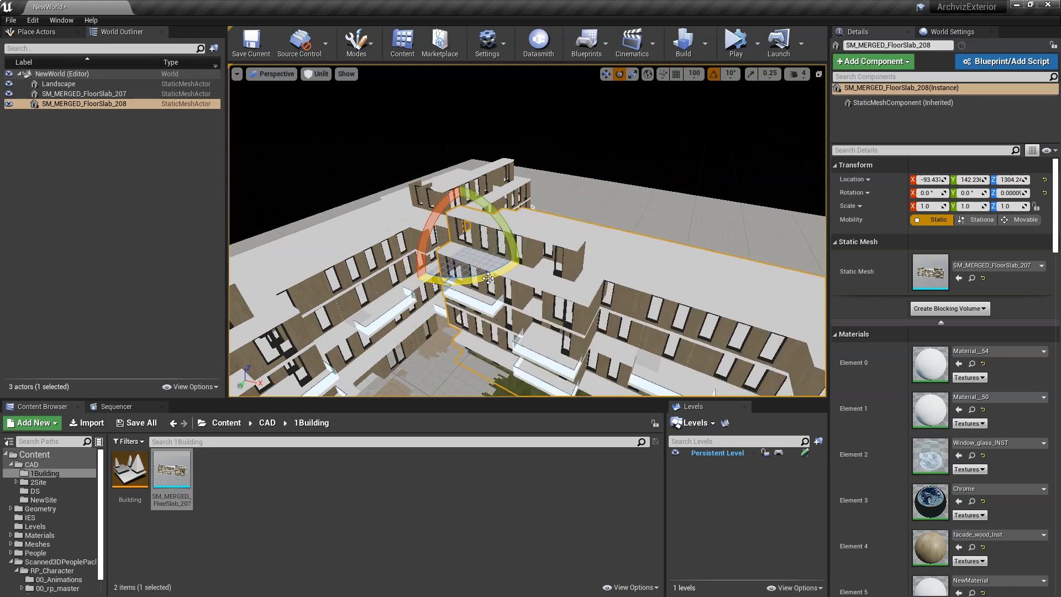
# Move the duplicated building to the far side of the site at about X -1499, Y -4411
pyautogui.press('w')
pyautogui.moveTo(470, 262); pyautogui.dragTo(674, 136)
pyautogui.press('s')
pyautogui.moveTo(710, 194); pyautogui.dragTo(665, 205, button='right')
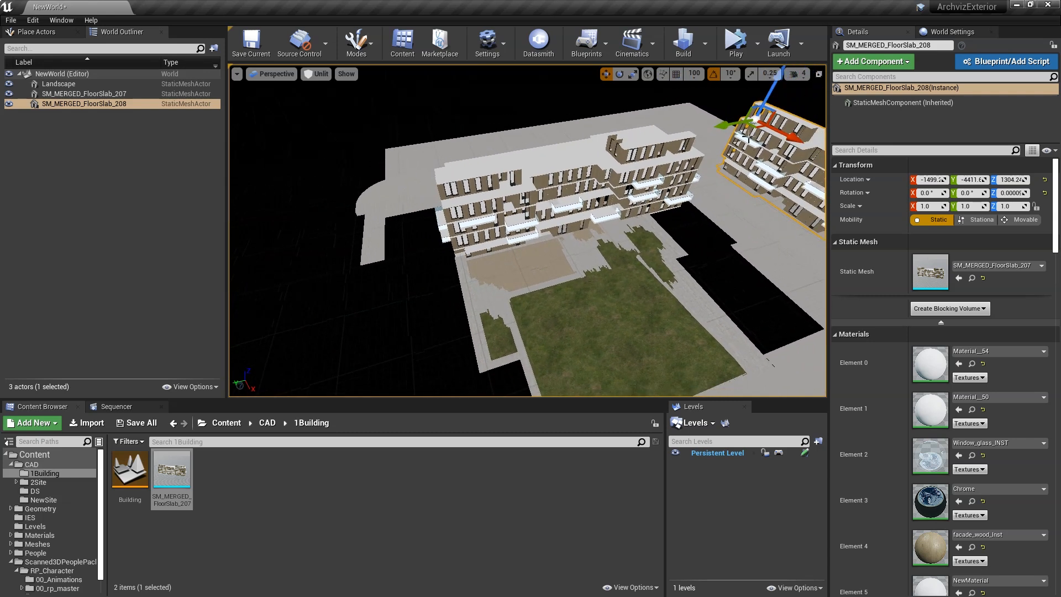
# Make two more copies of the building on the opposite side of the site and rotate the last one to -180° about Z
pyautogui.keyDown('alt'); pyautogui.moveTo(754, 126); pyautogui.dragTo(266, 181); pyautogui.keyUp('alt')
pyautogui.press('e')
pyautogui.moveTo(347, 192); pyautogui.dragTo(287, 221)
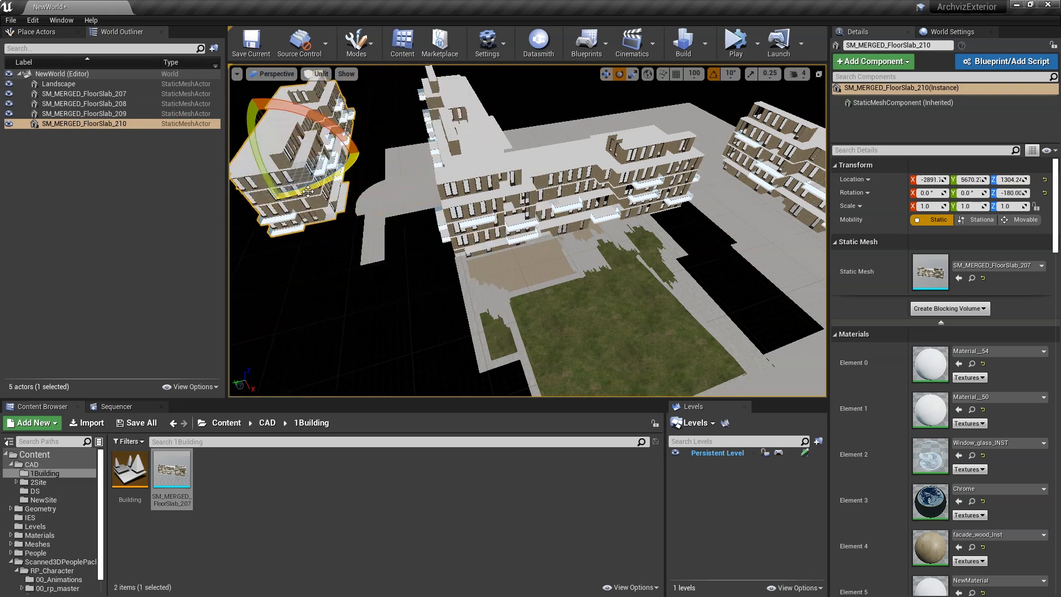
# Move the last building copy beside the lawn at about X 3072, Y 5143 and view the courtyard from ground level
pyautogui.press('w')
pyautogui.moveTo(280, 172); pyautogui.dragTo(262, 283)
pyautogui.moveTo(262, 283); pyautogui.dragTo(232, 276, button='right')
pyautogui.moveTo(488, 243); pyautogui.dragTo(442, 242, button='right')
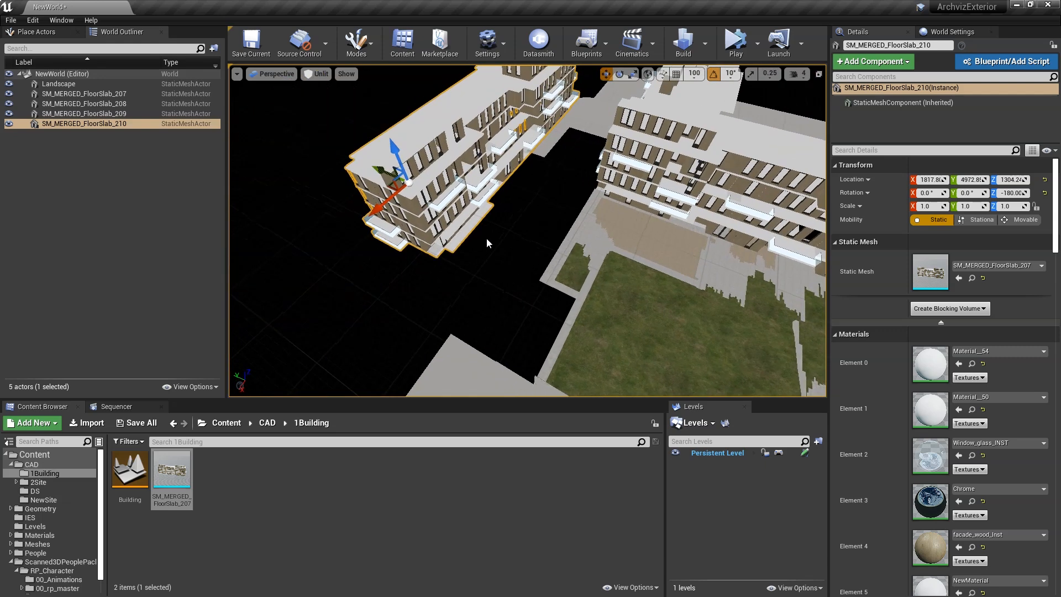
pyautogui.moveTo(388, 189); pyautogui.dragTo(288, 253)
pyautogui.moveTo(288, 254); pyautogui.dragTo(349, 164, button='right')
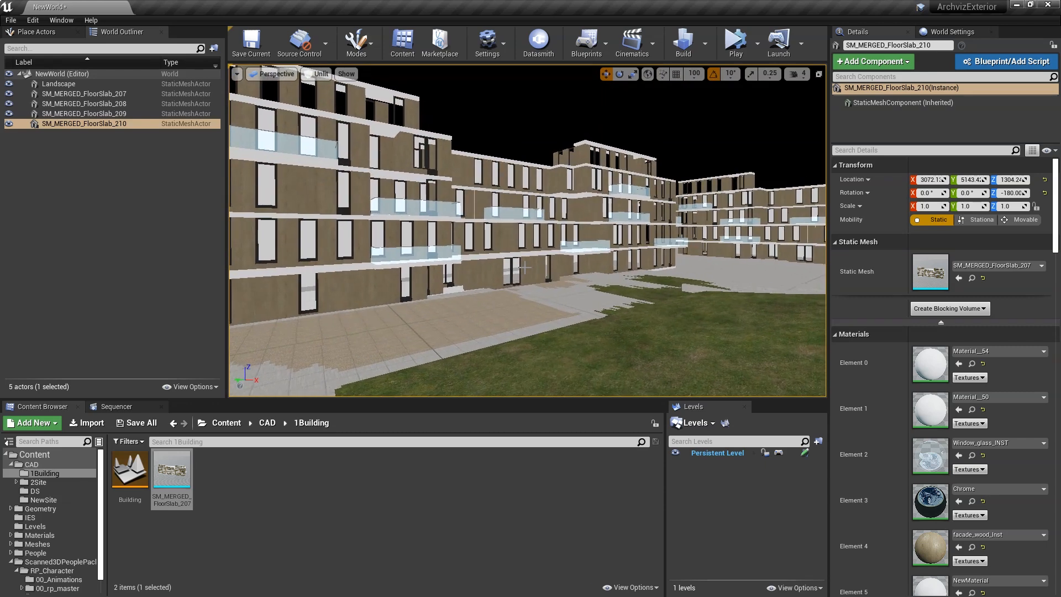
# Place the Oak_004 and GumTree_01 meshes from the Meshes/Tree folder in the courtyard and adjust their positions
pyautogui.click(44, 548)
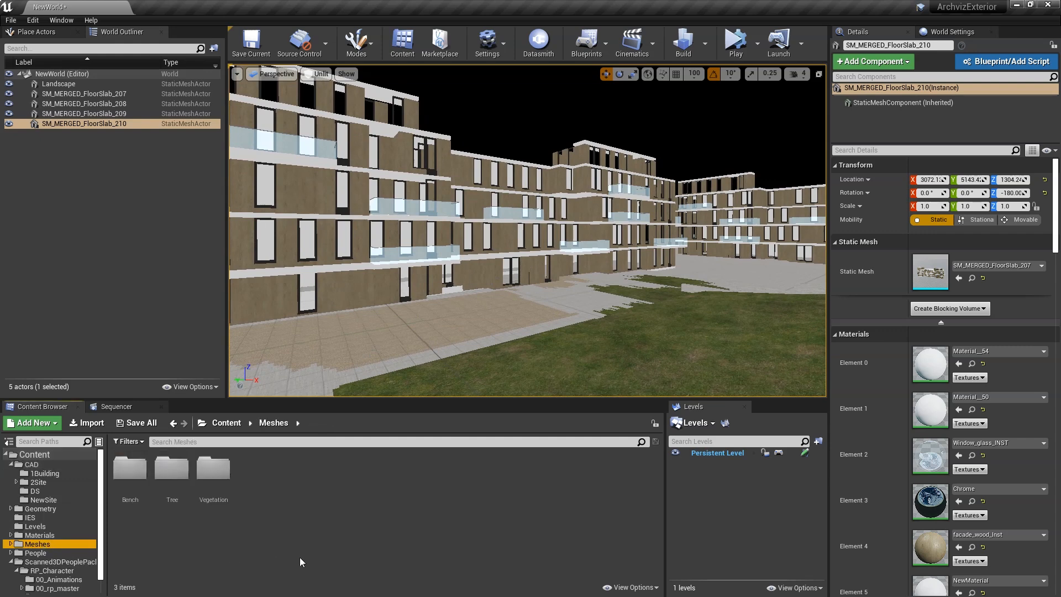
pyautogui.doubleClick(172, 470)
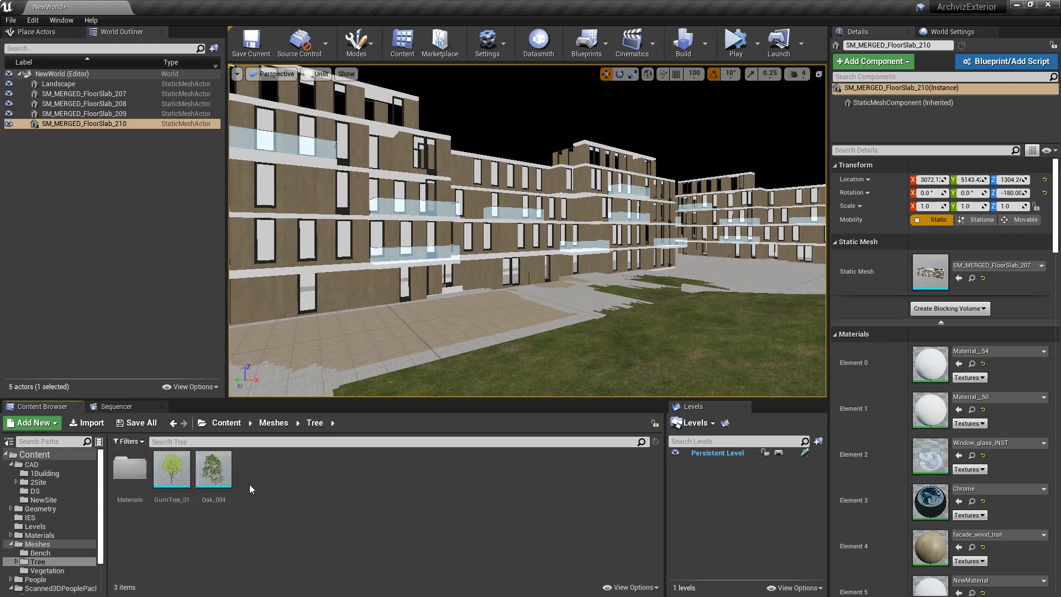
pyautogui.moveTo(214, 469); pyautogui.dragTo(671, 289)
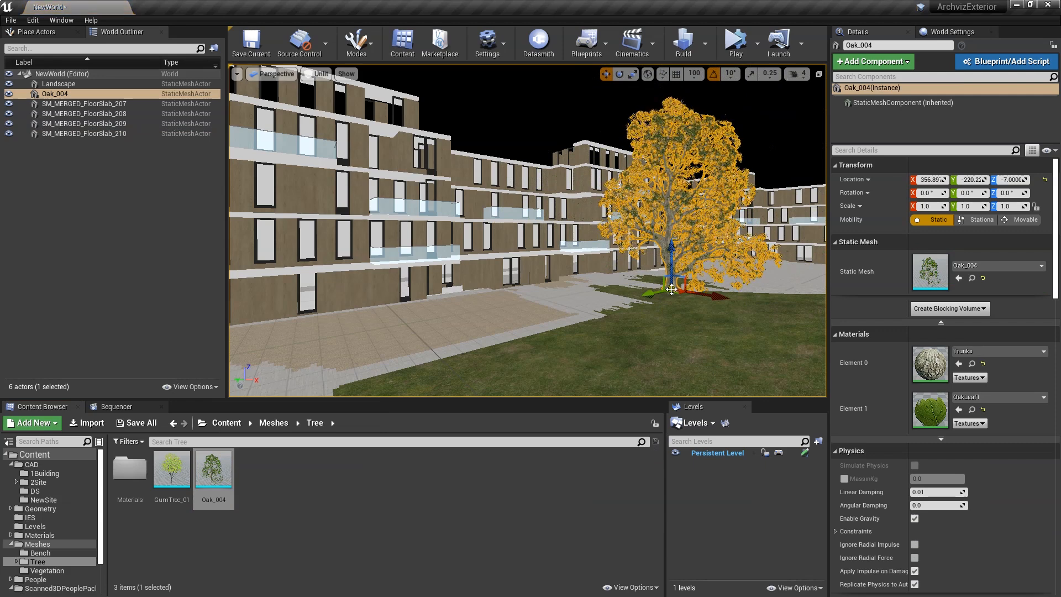
pyautogui.moveTo(172, 469); pyautogui.dragTo(475, 349)
pyautogui.moveTo(629, 310); pyautogui.dragTo(625, 322, button='right')
pyautogui.moveTo(361, 335); pyautogui.dragTo(374, 311)
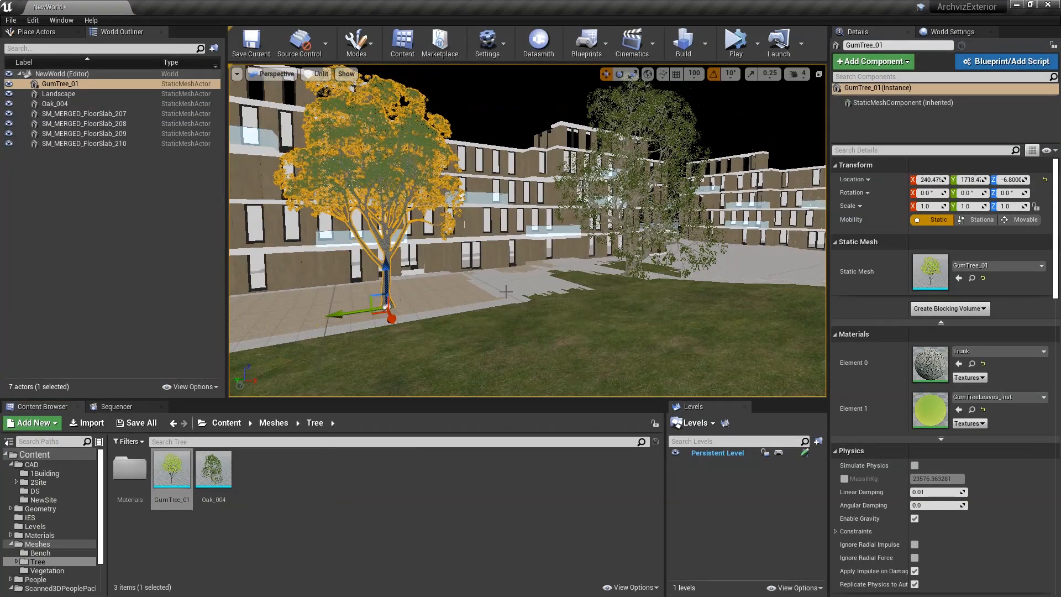
pyautogui.click(629, 233)
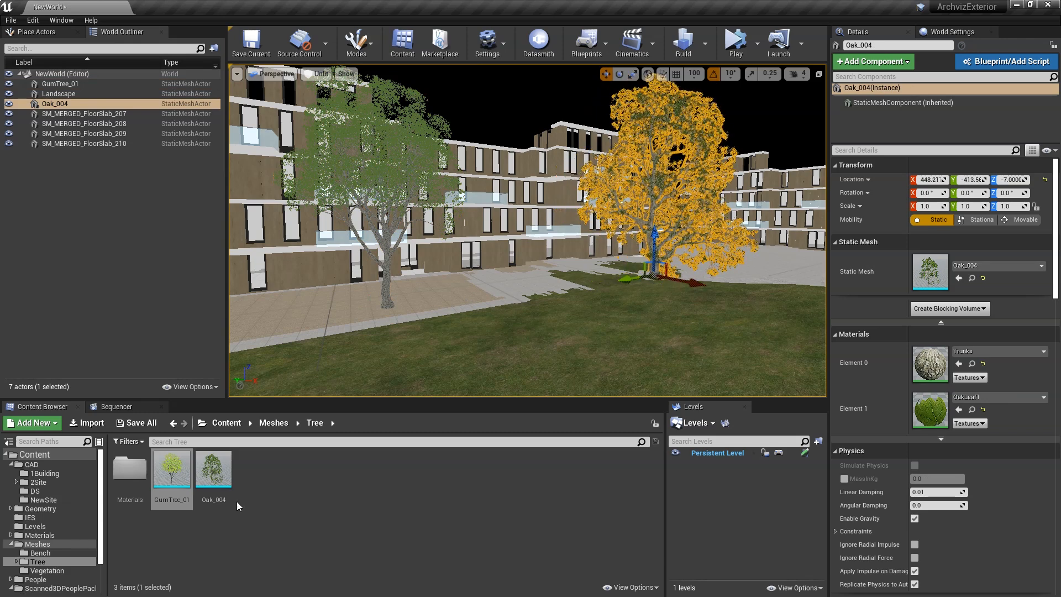
# Enlarge the content area and place the Bench01 mesh from the Bench folder on the paving beside the gum tree
pyautogui.moveTo(253, 407); pyautogui.dragTo(251, 386)
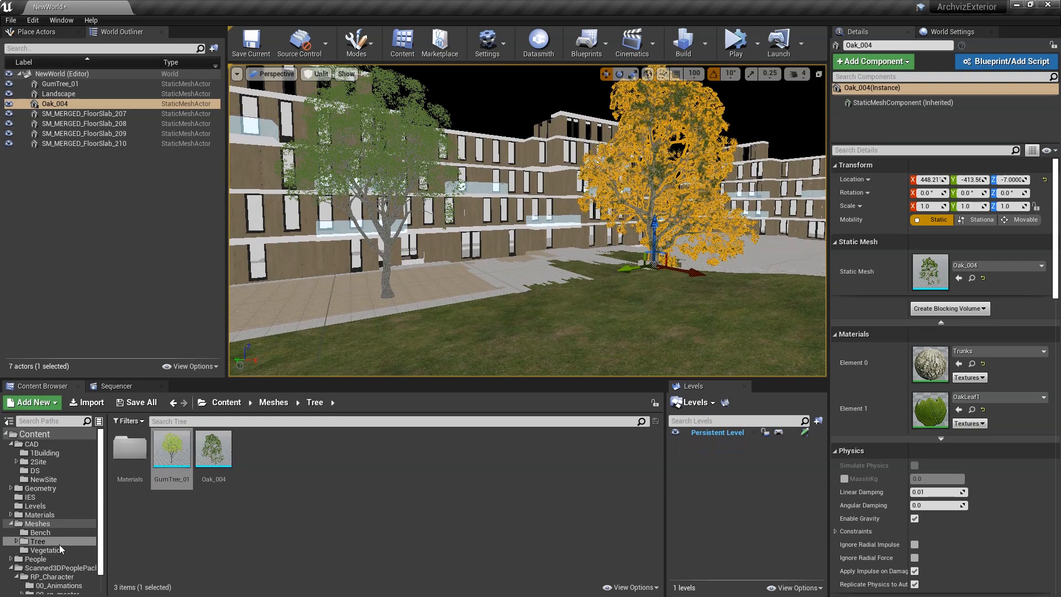
pyautogui.click(40, 532)
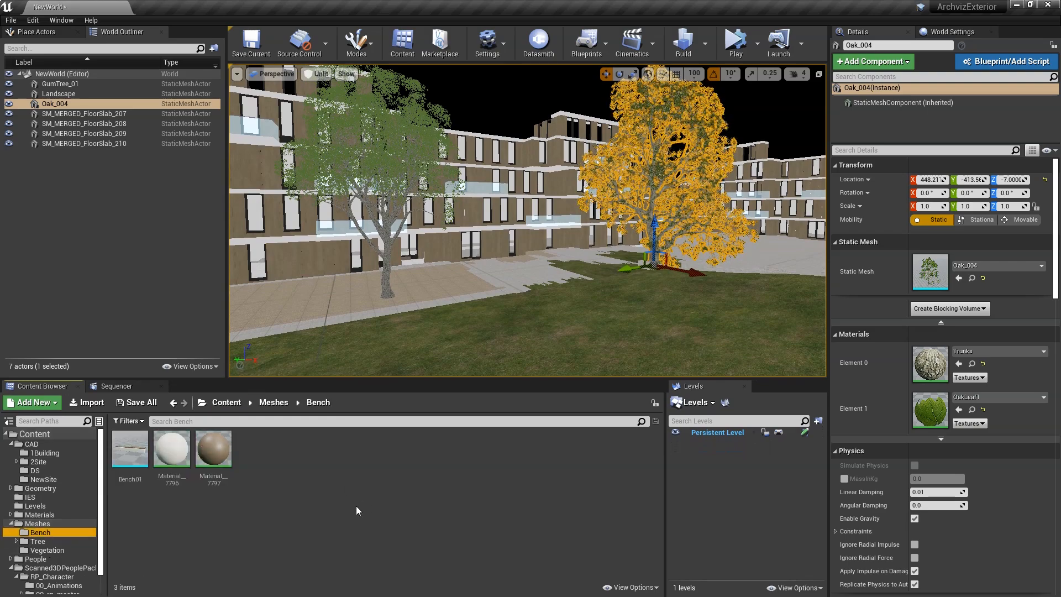
pyautogui.moveTo(573, 311); pyautogui.dragTo(532, 315, button='right')
pyautogui.press('w')
pyautogui.press('w')
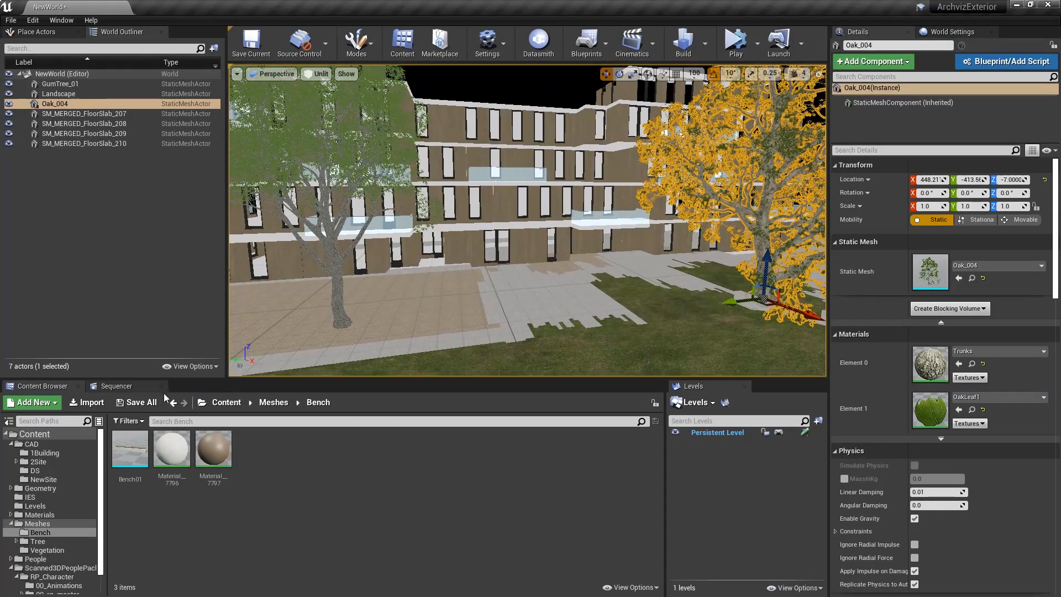
pyautogui.moveTo(130, 449); pyautogui.dragTo(396, 292)
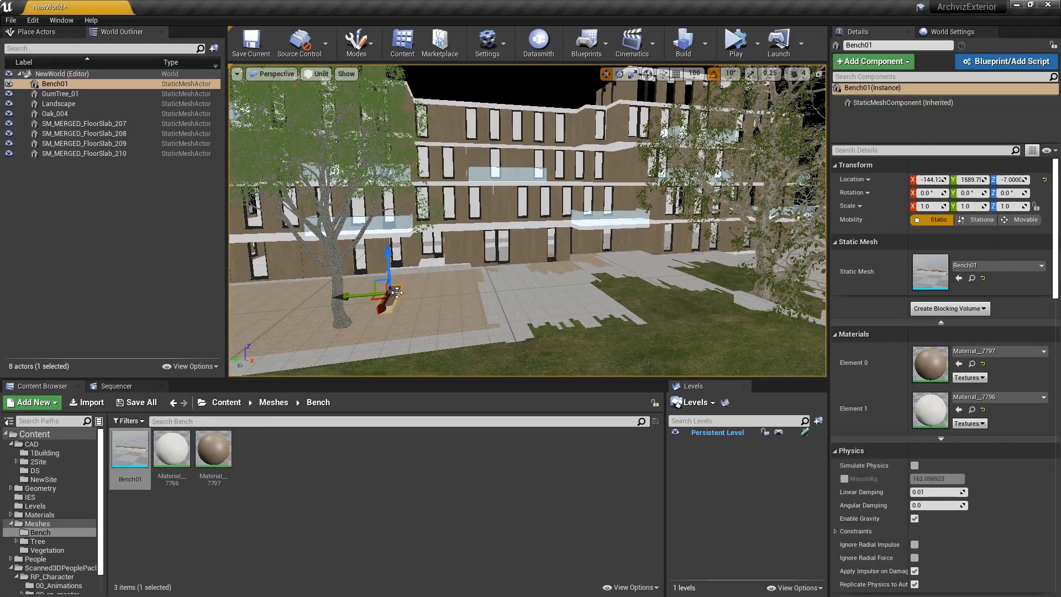
# Duplicate the bench next to the original and rotate the copy to -90° about Z
pyautogui.moveTo(478, 310); pyautogui.dragTo(462, 316, button='right')
pyautogui.press('w')
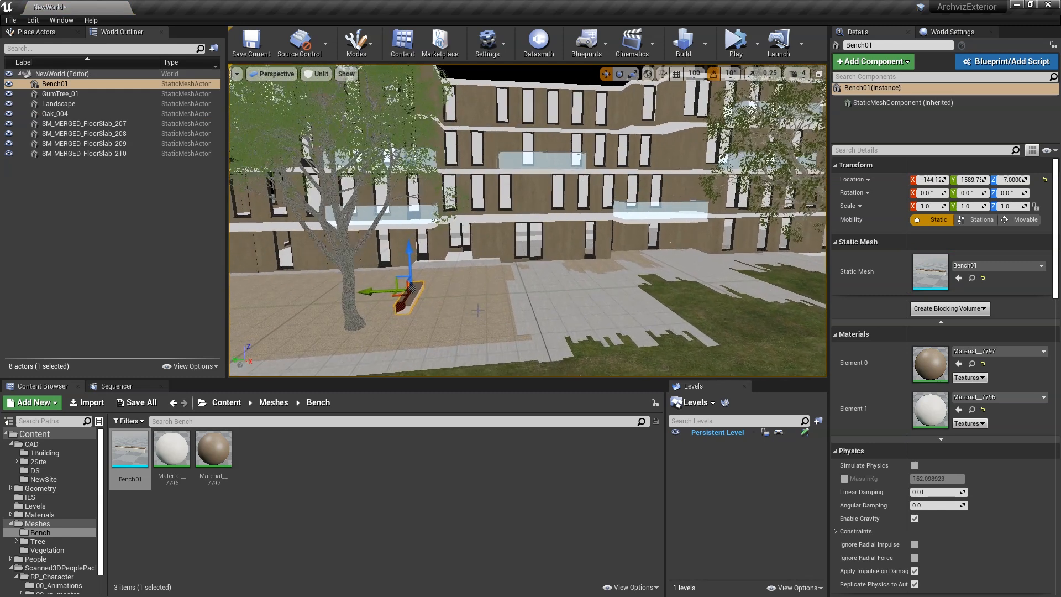
pyautogui.keyDown('alt'); pyautogui.moveTo(395, 296); pyautogui.dragTo(450, 233); pyautogui.keyUp('alt')
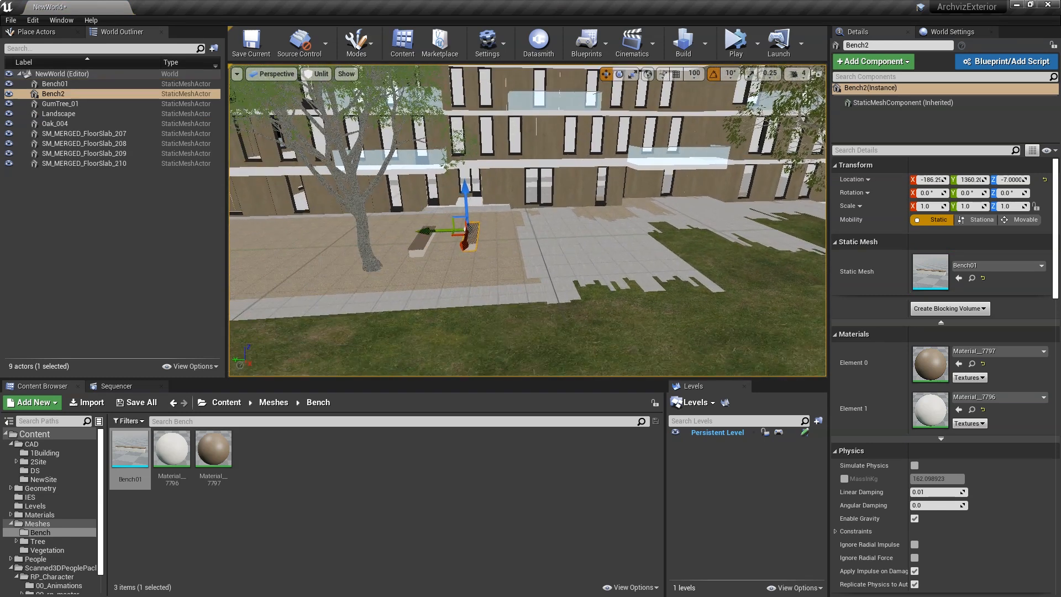
pyautogui.press('f')
pyautogui.keyDown('alt'); pyautogui.moveTo(514, 317); pyautogui.dragTo(541, 337); pyautogui.keyUp('alt')
pyautogui.press('e')
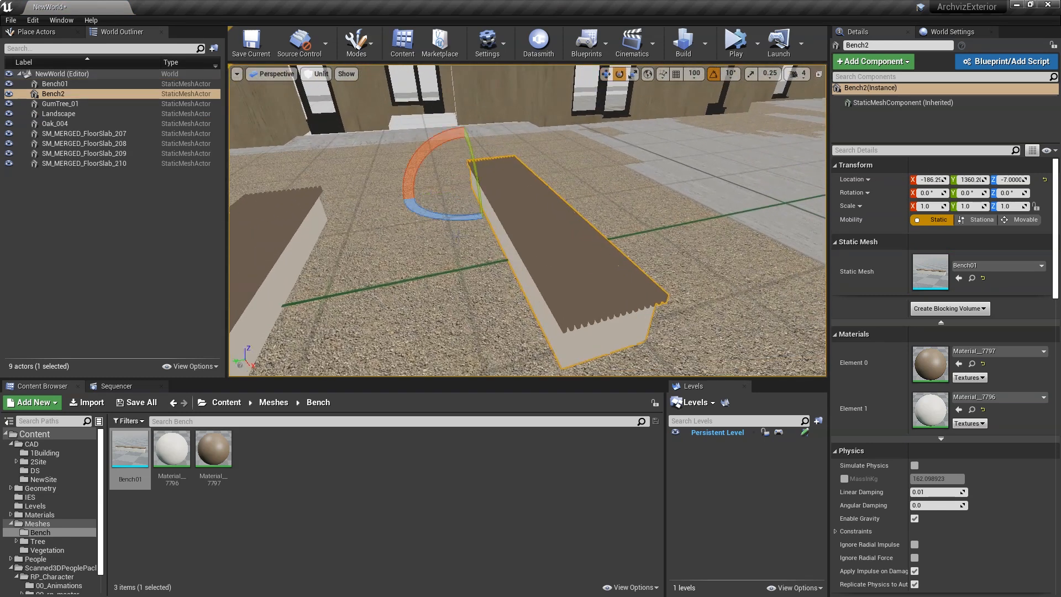
pyautogui.moveTo(450, 216); pyautogui.dragTo(542, 233)
pyautogui.moveTo(543, 234); pyautogui.dragTo(569, 244, button='right')
# Scale the rotated bench to about 1.2 in X and the original bench to about 0.85 in X
pyautogui.press('r')
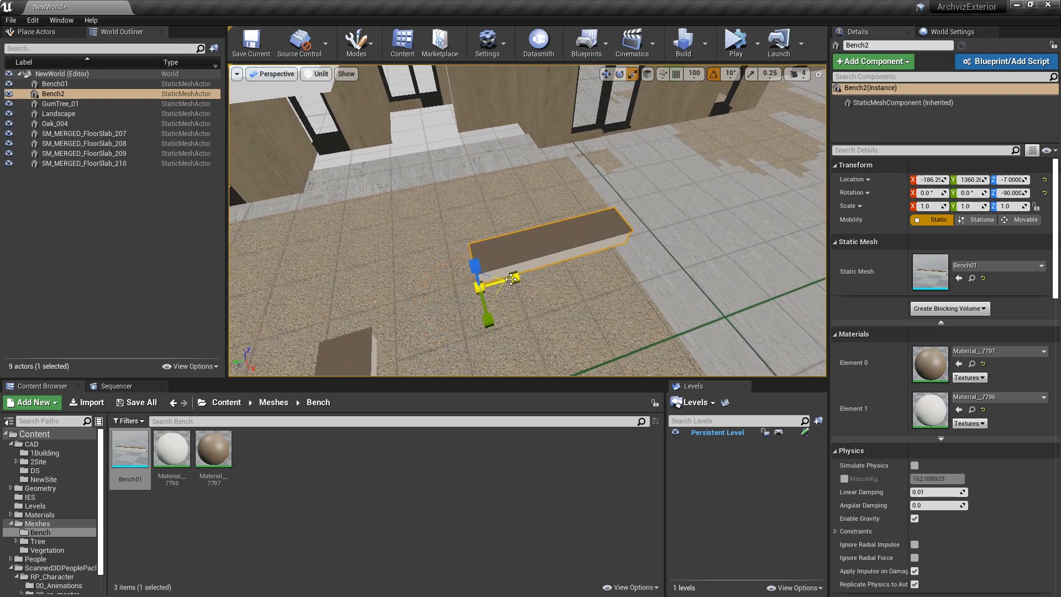
pyautogui.moveTo(548, 288); pyautogui.dragTo(575, 303, button='right')
pyautogui.moveTo(545, 273)
pyautogui.mouseDown()
pyautogui.moveTo(597, 283)
pyautogui.moveTo(560, 274)
pyautogui.mouseUp()
pyautogui.moveTo(560, 274); pyautogui.dragTo(503, 290, button='right')
pyautogui.click(441, 231)
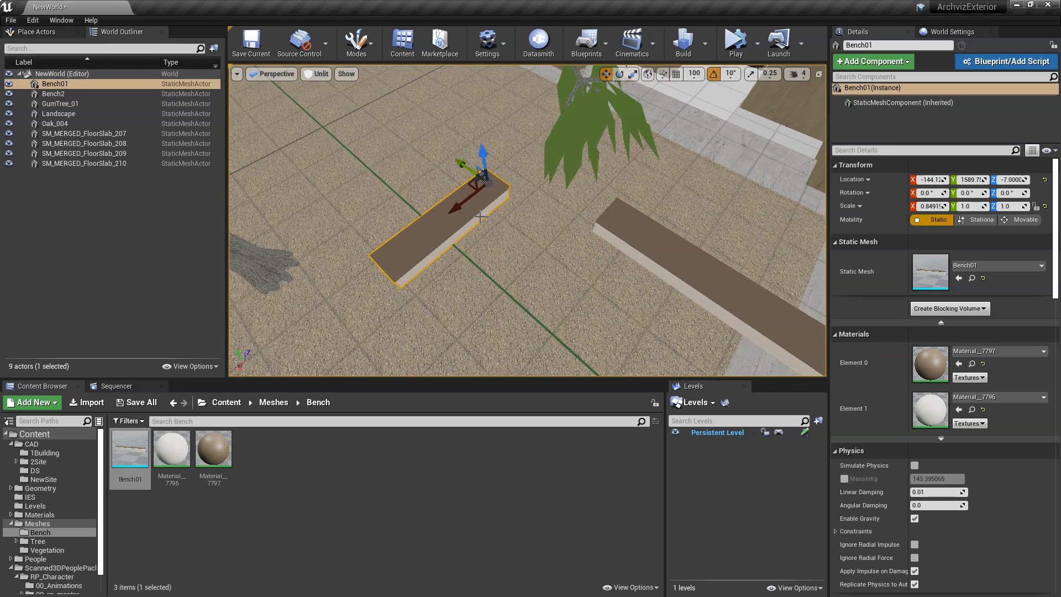
# Duplicate the shortened bench alongside itself and rotate the copy to 90° about Z
pyautogui.keyDown('alt'); pyautogui.moveTo(469, 187); pyautogui.dragTo(414, 127); pyautogui.keyUp('alt')
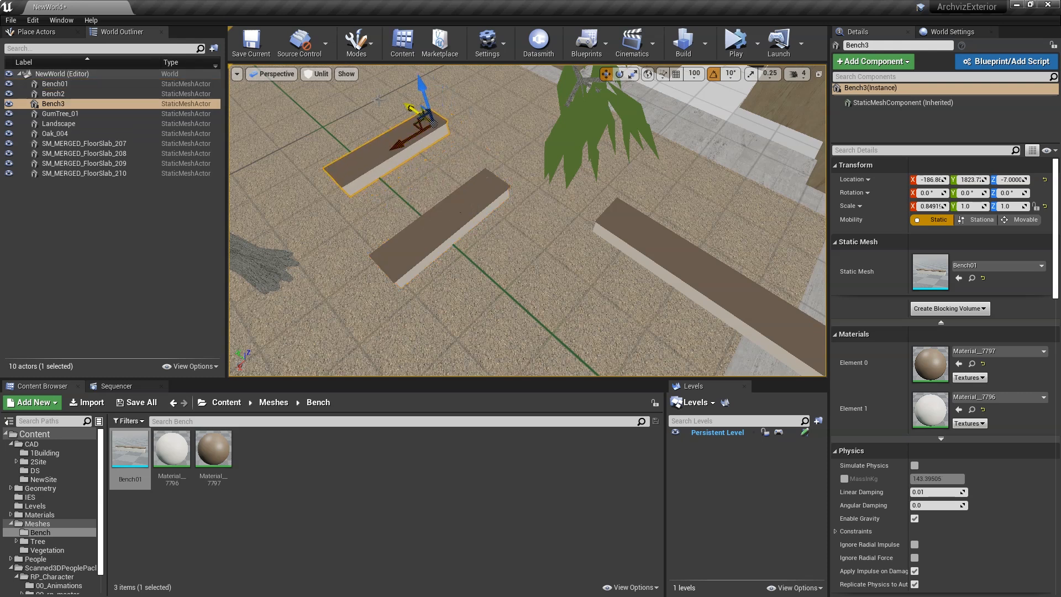
pyautogui.click(621, 75)
pyautogui.moveTo(427, 163); pyautogui.dragTo(383, 137)
pyautogui.moveTo(568, 265); pyautogui.dragTo(943, 128, button='right')
pyautogui.moveTo(732, 348); pyautogui.dragTo(601, 199, button='right')
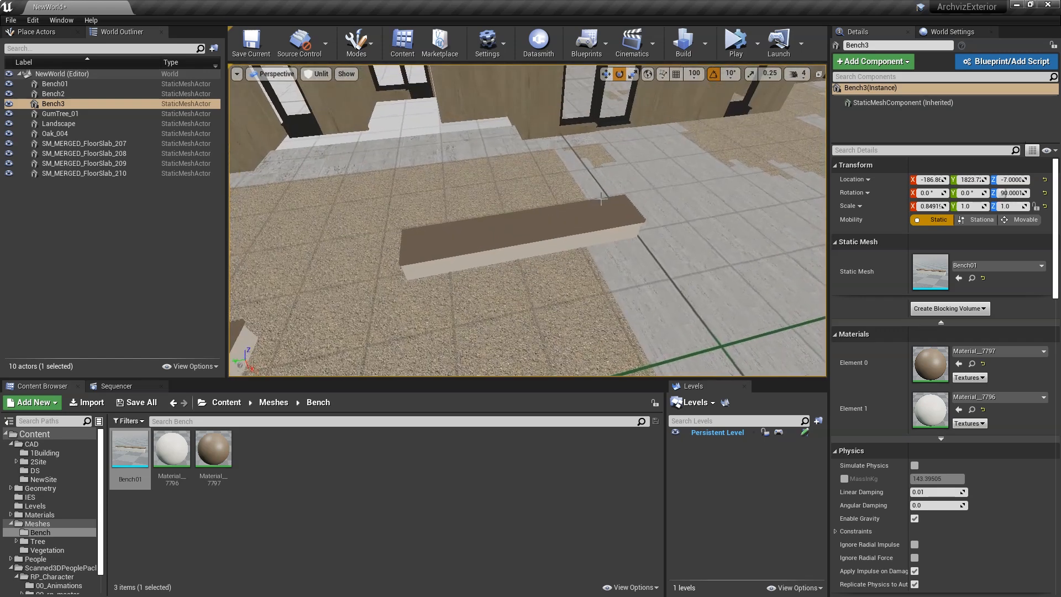
# Scale the bench rotated to -90° down to about 0.92 in X
pyautogui.click(582, 207)
pyautogui.click(607, 75)
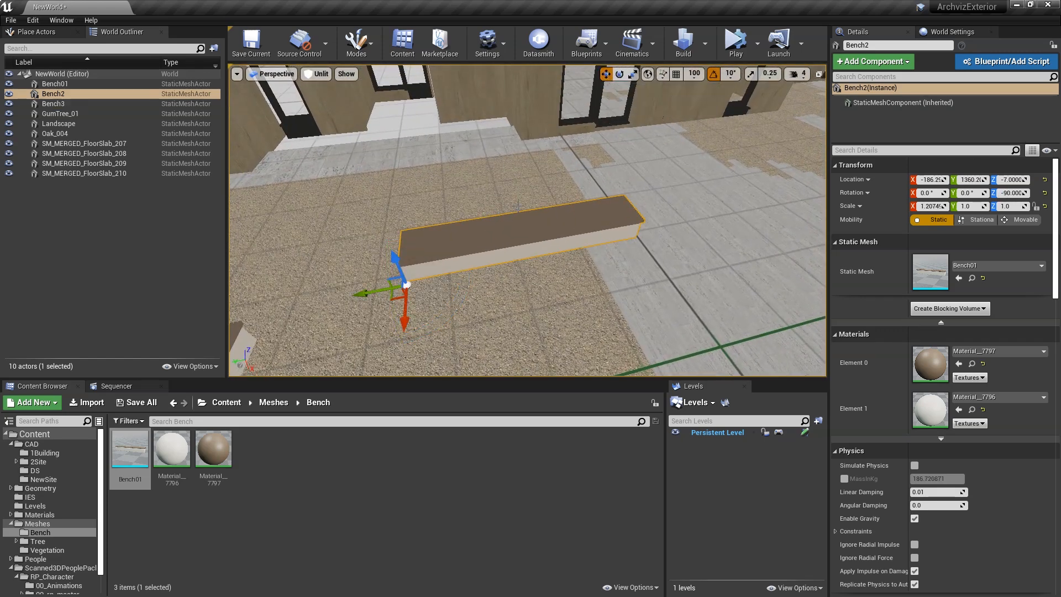
pyautogui.click(633, 74)
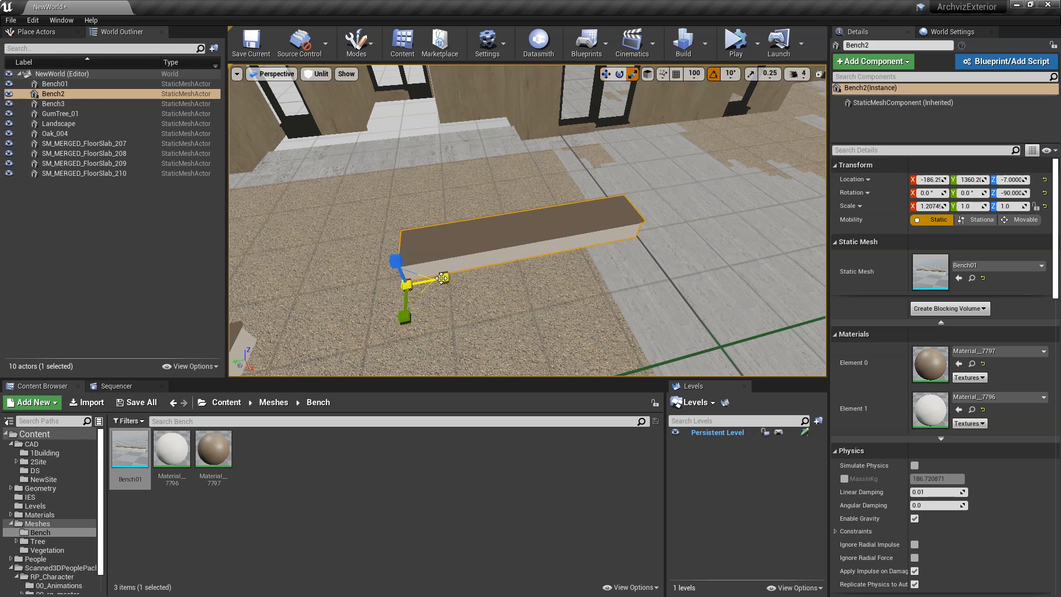
pyautogui.moveTo(442, 278); pyautogui.dragTo(423, 281)
pyautogui.moveTo(547, 310)
pyautogui.mouseDown(button='right')
pyautogui.moveTo(586, 307)
pyautogui.moveTo(586, 287)
pyautogui.moveTo(547, 309)
pyautogui.mouseUp(button='right')
# Duplicate the rescaled bench across the paving to the lawn's edge and rotate the copy about Z
pyautogui.press('w')
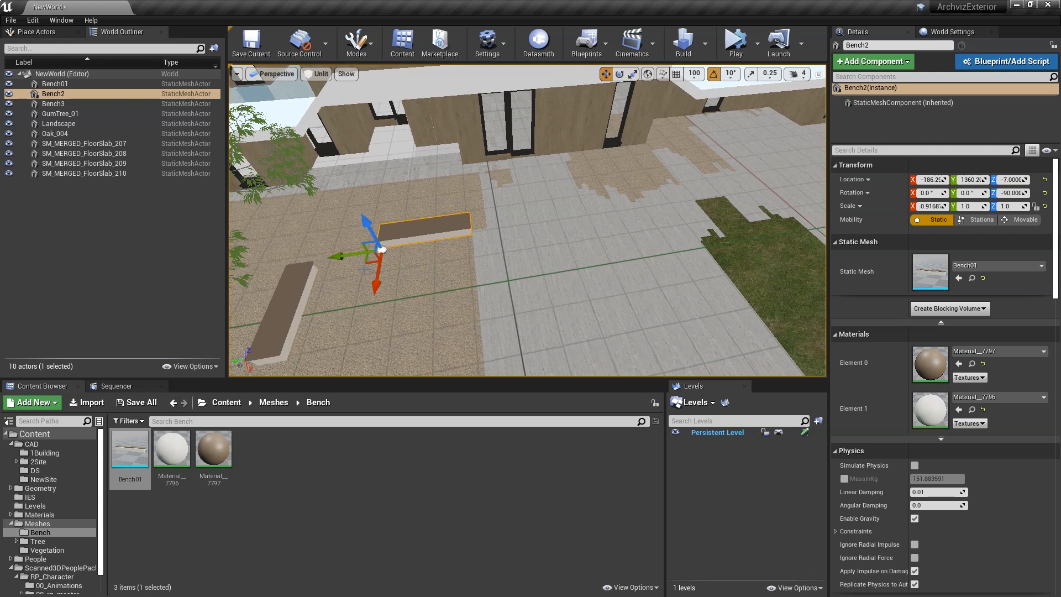
pyautogui.keyDown('alt'); pyautogui.moveTo(368, 264); pyautogui.dragTo(652, 294); pyautogui.keyUp('alt')
pyautogui.moveTo(789, 318)
pyautogui.mouseDown(button='right')
pyautogui.moveTo(820, 326)
pyautogui.moveTo(789, 318)
pyautogui.mouseUp(button='right')
pyautogui.press('e')
pyautogui.moveTo(481, 318); pyautogui.dragTo(484, 266)
pyautogui.press('w')
# Move the oak tree across the lawn closer to the newly placed bench
pyautogui.click(645, 145)
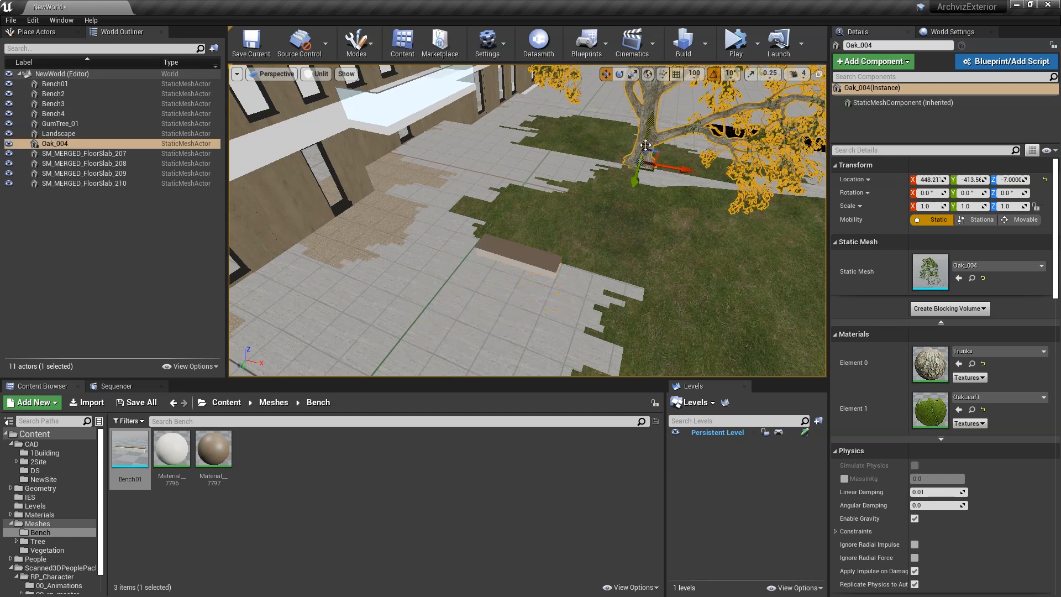
pyautogui.moveTo(649, 172); pyautogui.dragTo(604, 199)
pyautogui.moveTo(604, 200); pyautogui.dragTo(495, 158, button='right')
pyautogui.press('s')
pyautogui.press('a')
# Shift the bench rotated to -90° along the paving to about 1396 in Y
pyautogui.click(452, 259)
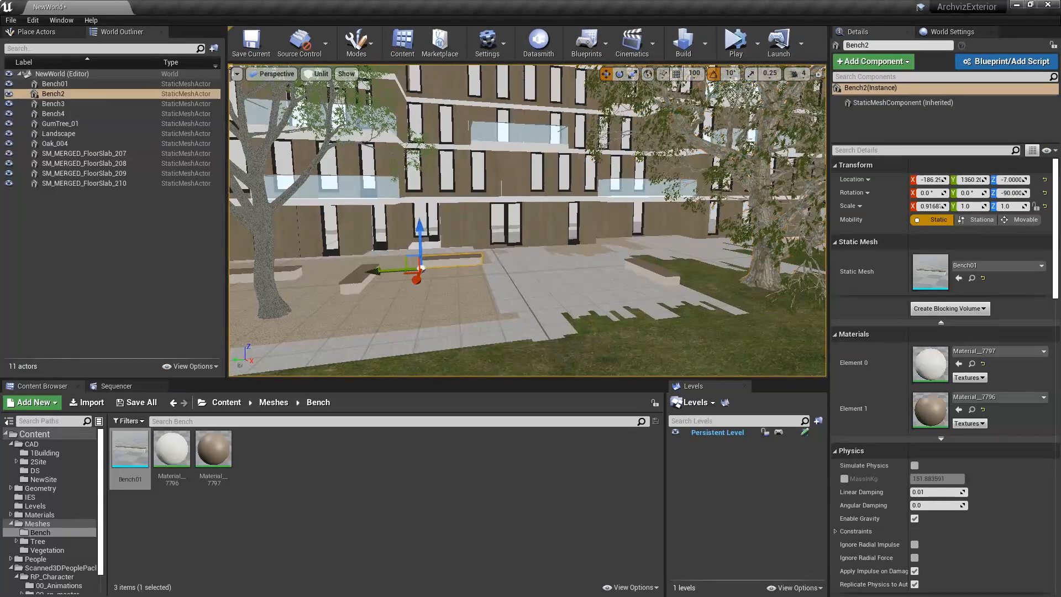
pyautogui.press('a')
pyautogui.moveTo(581, 257); pyautogui.dragTo(593, 245, button='right')
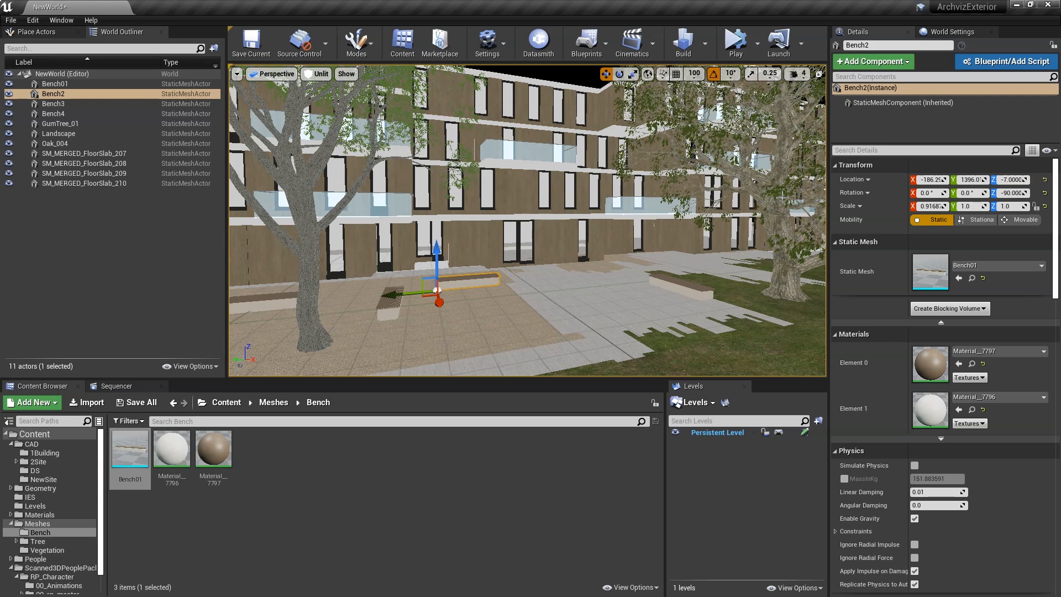
# Place a Directional Light near the lawn's edge in the courtyard and display the viewport as Lighting Only
pyautogui.click(53, 33)
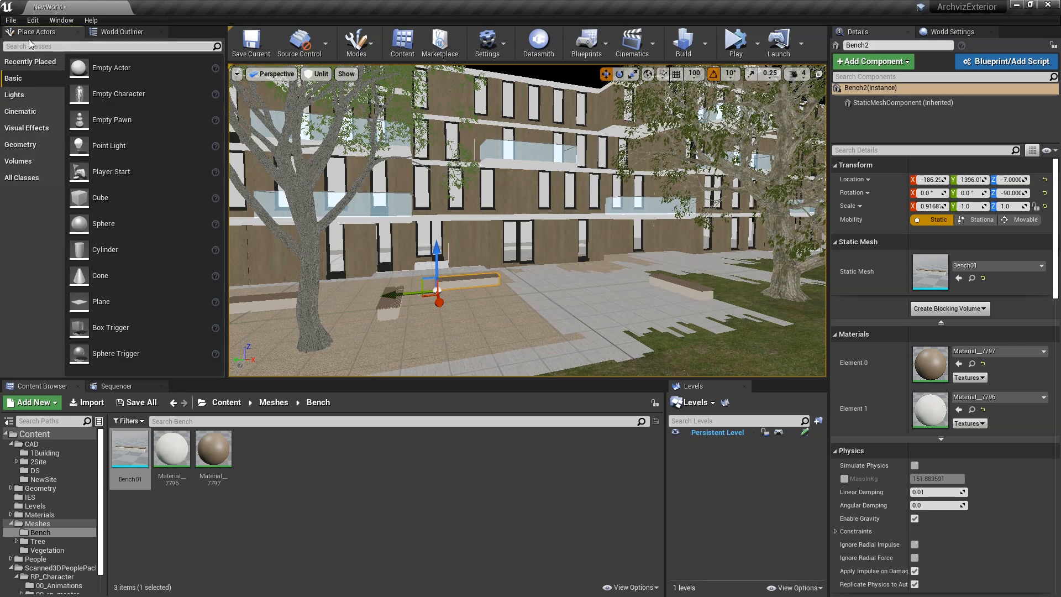
pyautogui.click(15, 95)
pyautogui.moveTo(79, 67); pyautogui.dragTo(658, 318)
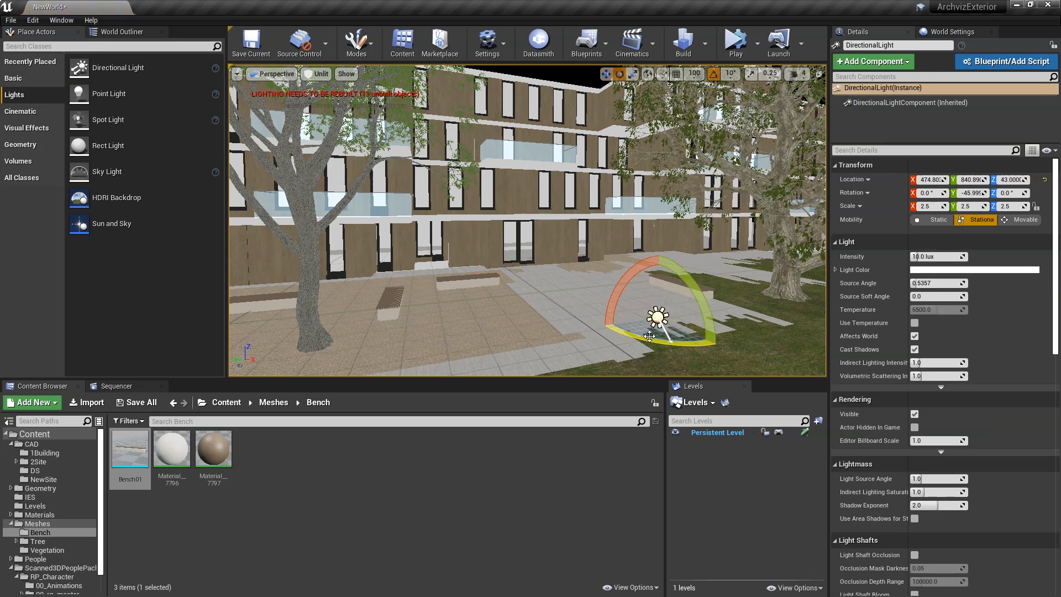
pyautogui.click(316, 74)
pyautogui.click(343, 145)
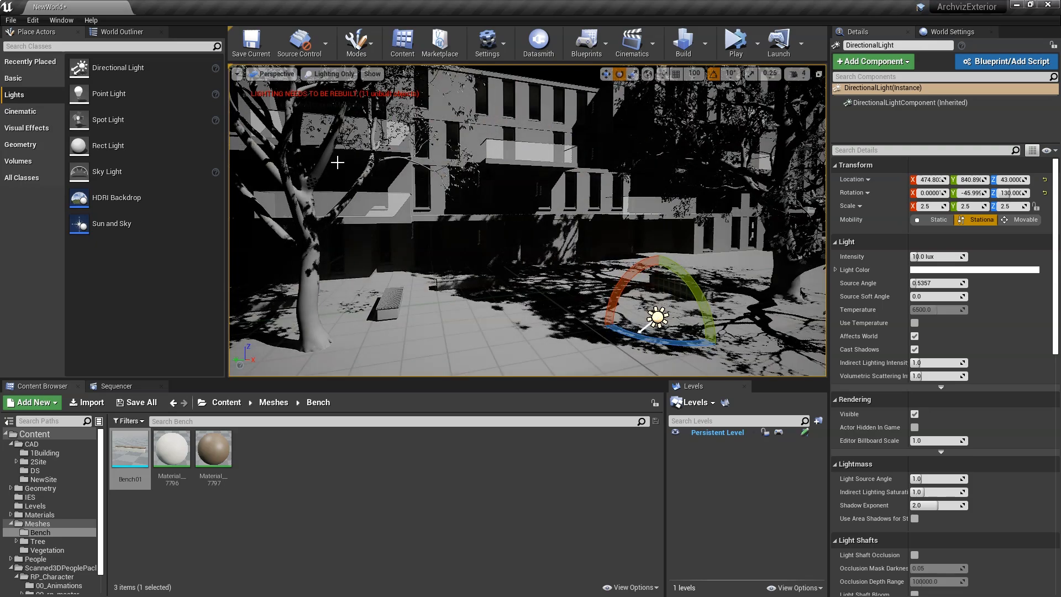
# Rotate the directional light to about -14.6° in X, -29.6° in Y and 139.1° in Z
pyautogui.moveTo(619, 322); pyautogui.dragTo(659, 341)
pyautogui.moveTo(699, 289); pyautogui.dragTo(715, 303)
pyautogui.moveTo(670, 345); pyautogui.dragTo(651, 343)
pyautogui.moveTo(651, 343); pyautogui.dragTo(649, 357, button='right')
pyautogui.press('s')
pyautogui.moveTo(553, 160); pyautogui.dragTo(553, 141, button='right')
pyautogui.press('q')
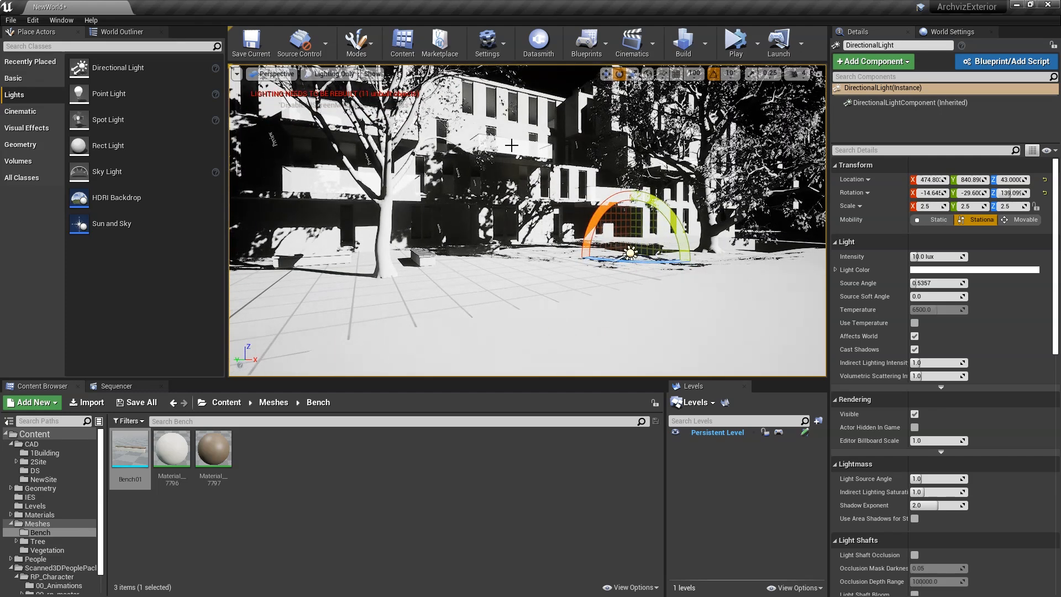
pyautogui.click(328, 74)
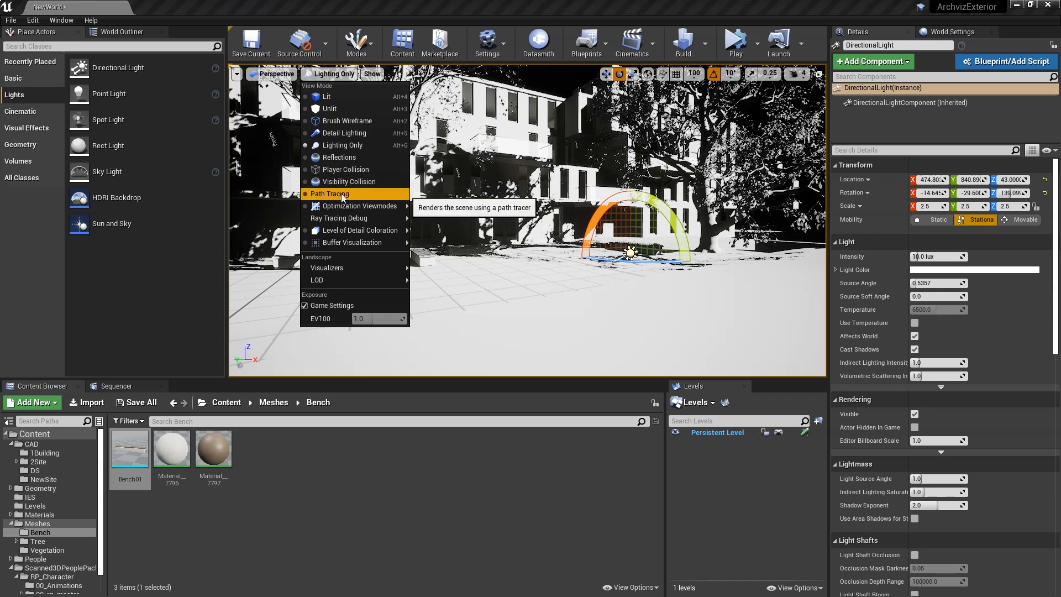
pyautogui.moveTo(405, 201)
pyautogui.moveTo(575, 150); pyautogui.dragTo(586, 151, button='right')
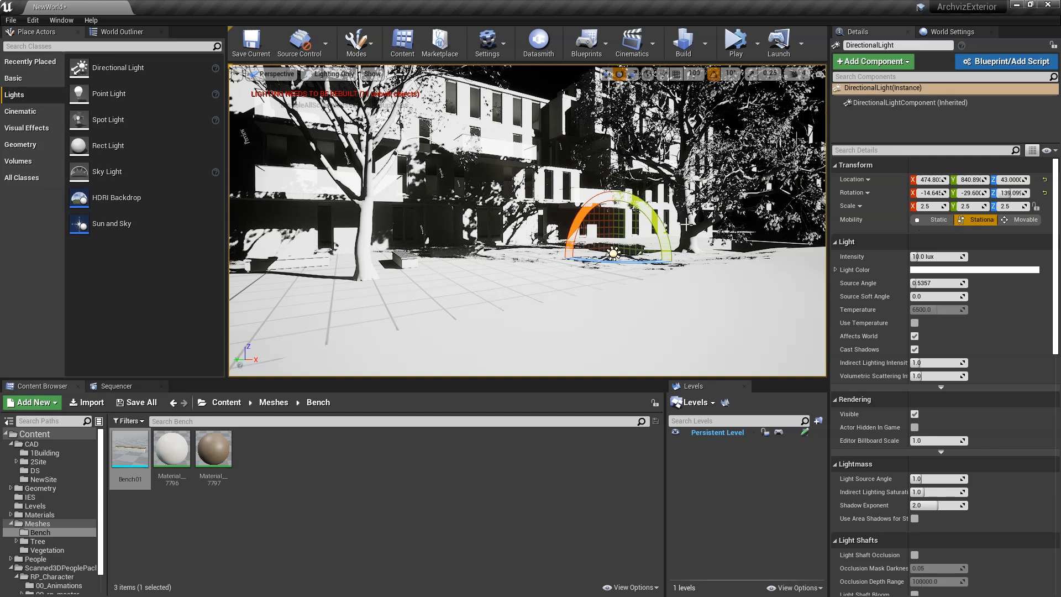
# Set the directional light's mobility to Movable and rotate it to about -21.7° in X, -21.9° in Y and 142.2° in Z
pyautogui.click(1022, 220)
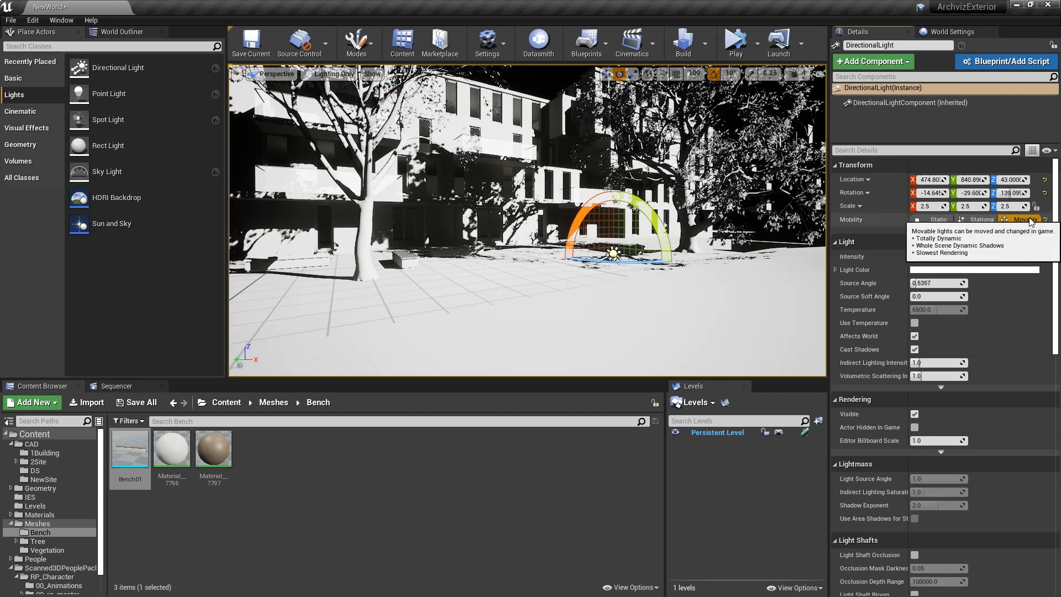
pyautogui.moveTo(676, 264); pyautogui.dragTo(674, 276)
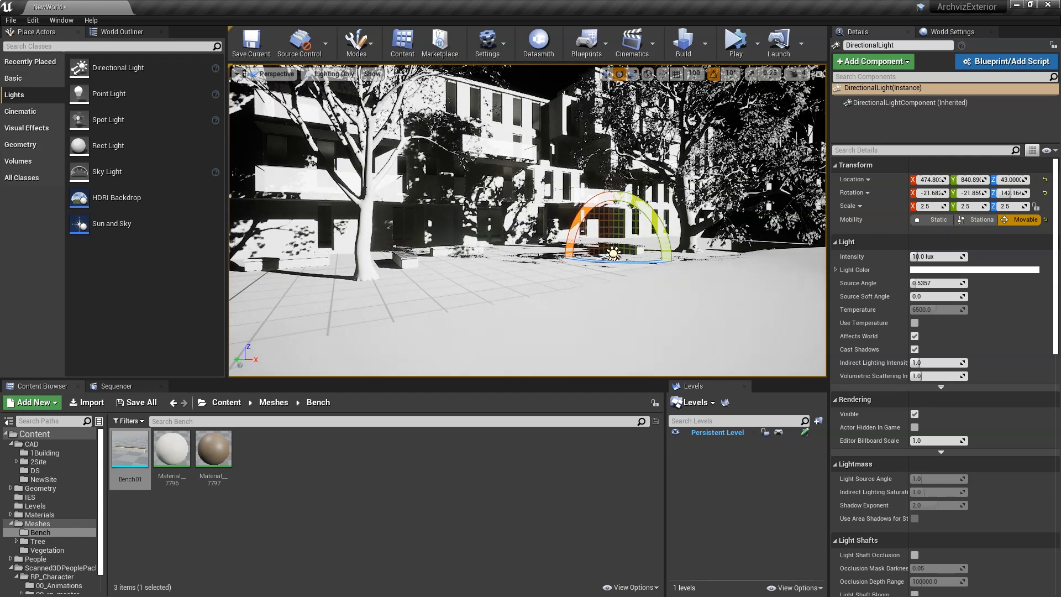
# Change the viewport from Lighting Only to the Lit view mode
pyautogui.click(331, 74)
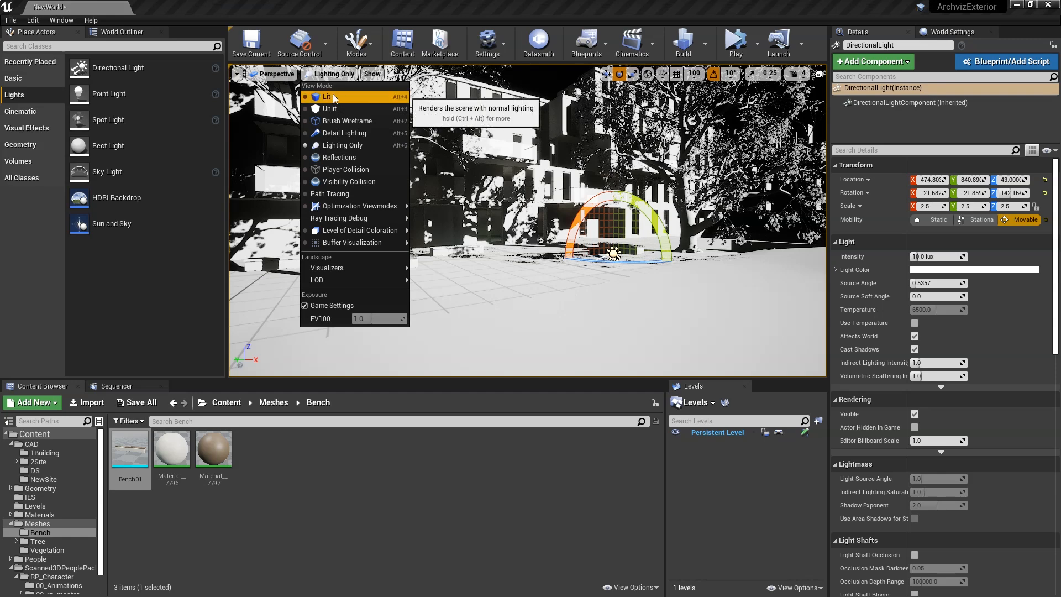
pyautogui.moveTo(470, 183); pyautogui.dragTo(467, 183, button='right')
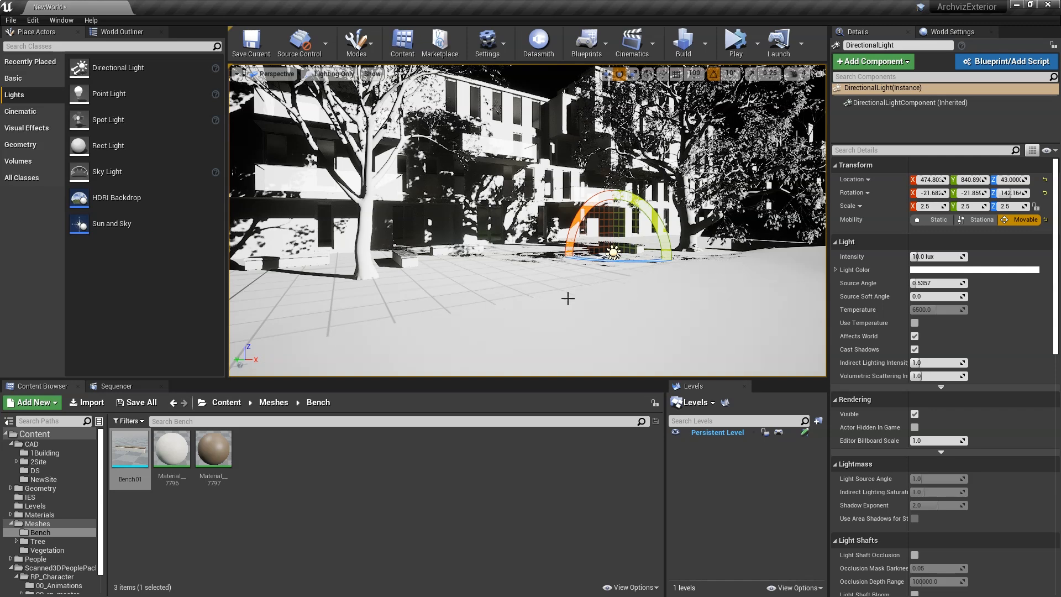
pyautogui.click(331, 74)
pyautogui.click(338, 94)
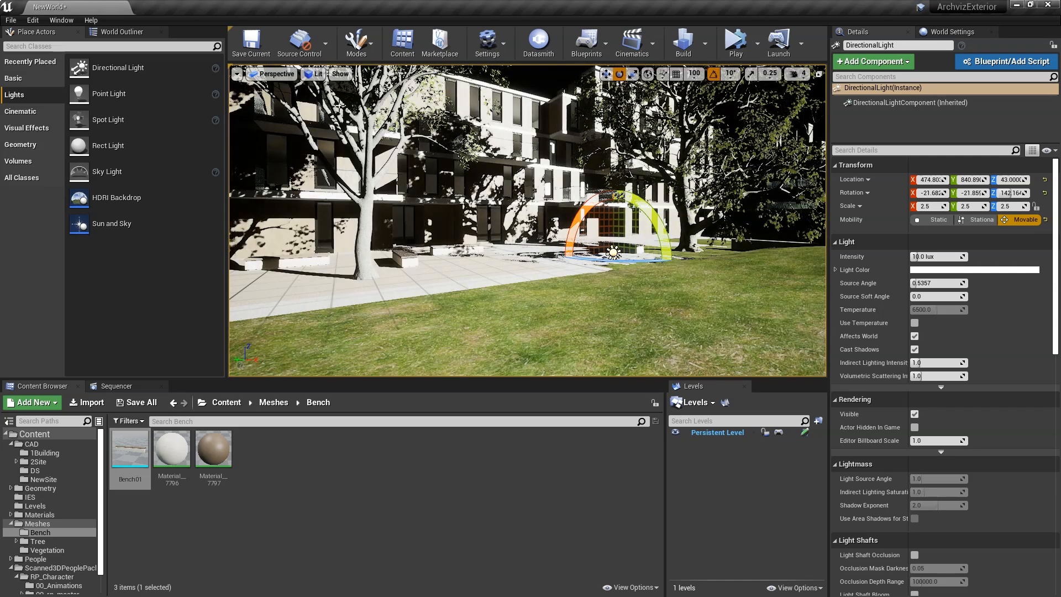
pyautogui.moveTo(338, 94); pyautogui.dragTo(344, 88, button='right')
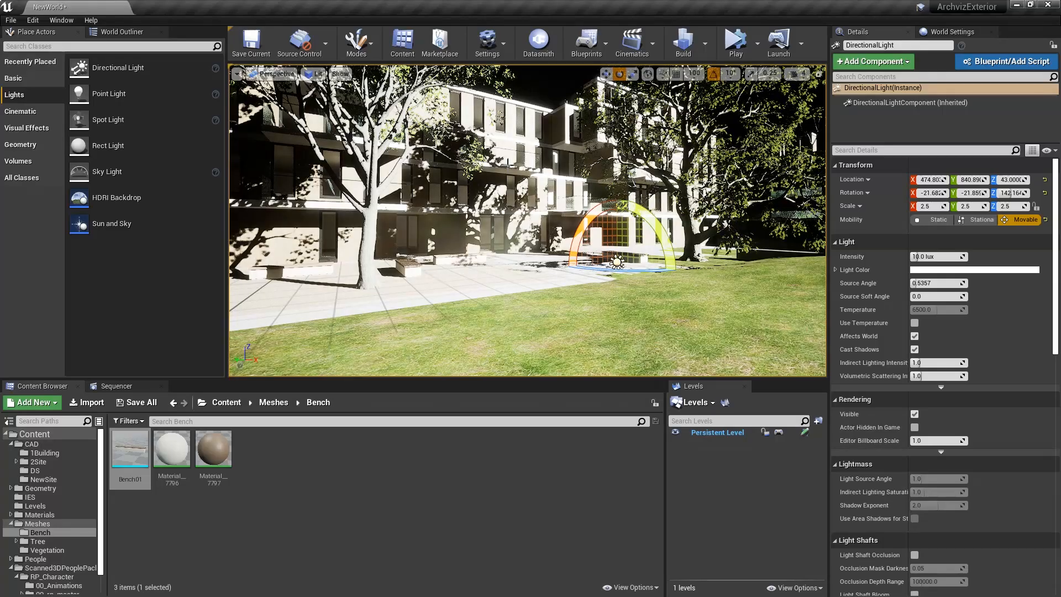
# Enlarge the content area and open the Vegetation folder under Meshes
pyautogui.moveTo(344, 89); pyautogui.dragTo(530, 225, button='right')
pyautogui.moveTo(540, 383); pyautogui.dragTo(517, 433)
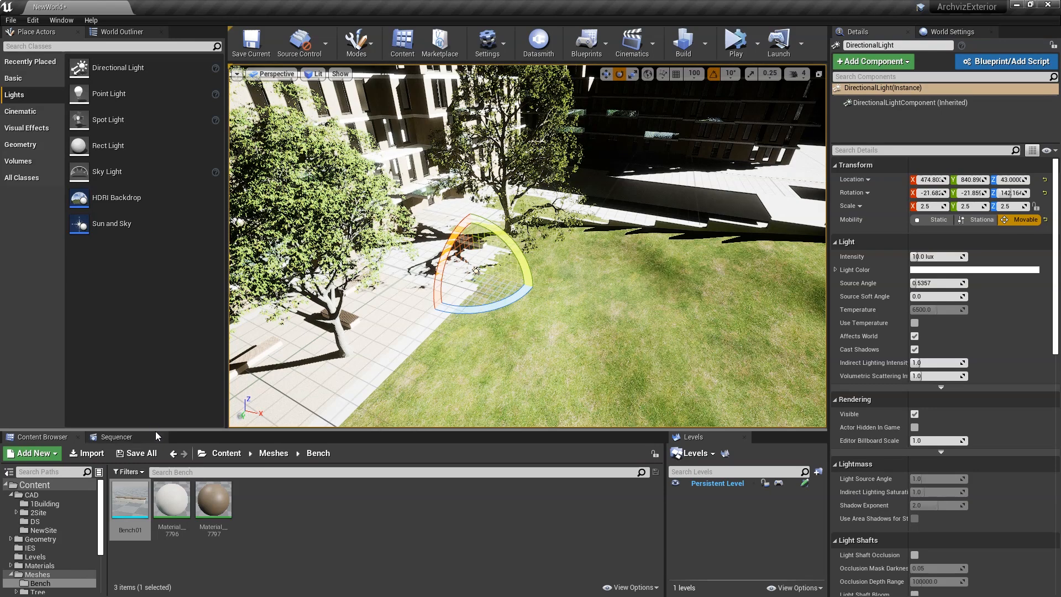
pyautogui.moveTo(155, 427); pyautogui.dragTo(156, 336)
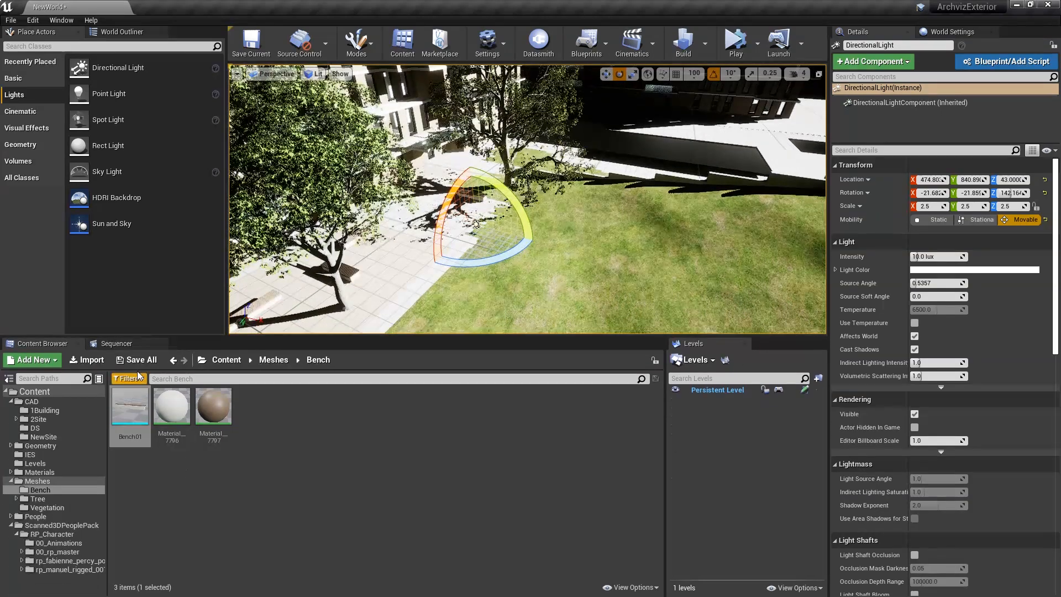
pyautogui.click(55, 508)
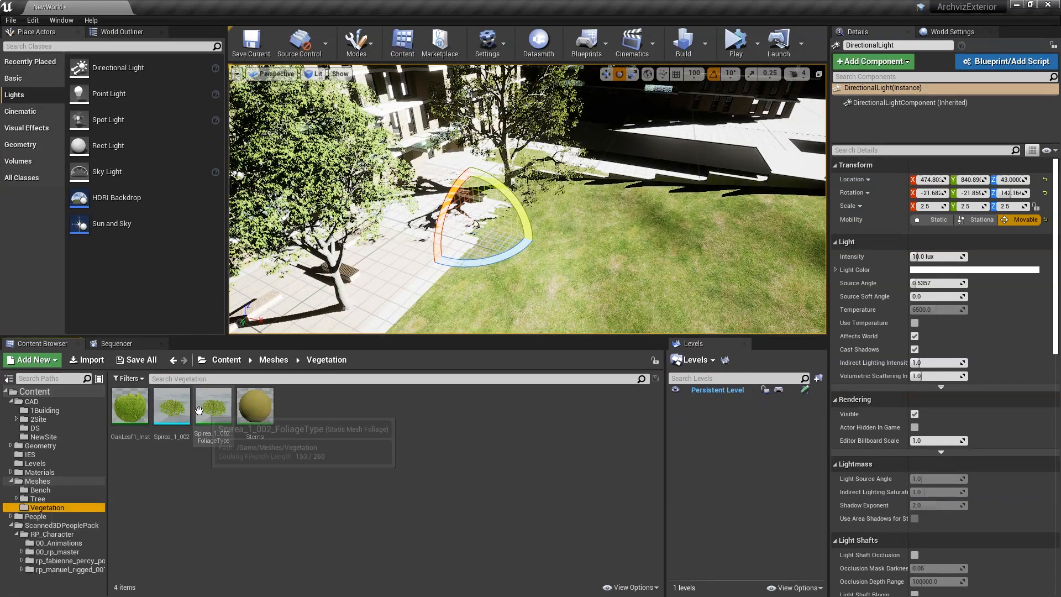
# Switch to Foliage mode and add the Spirea_1_002_FoliageType asset to the foliage list
pyautogui.click(120, 33)
pyautogui.click(36, 31)
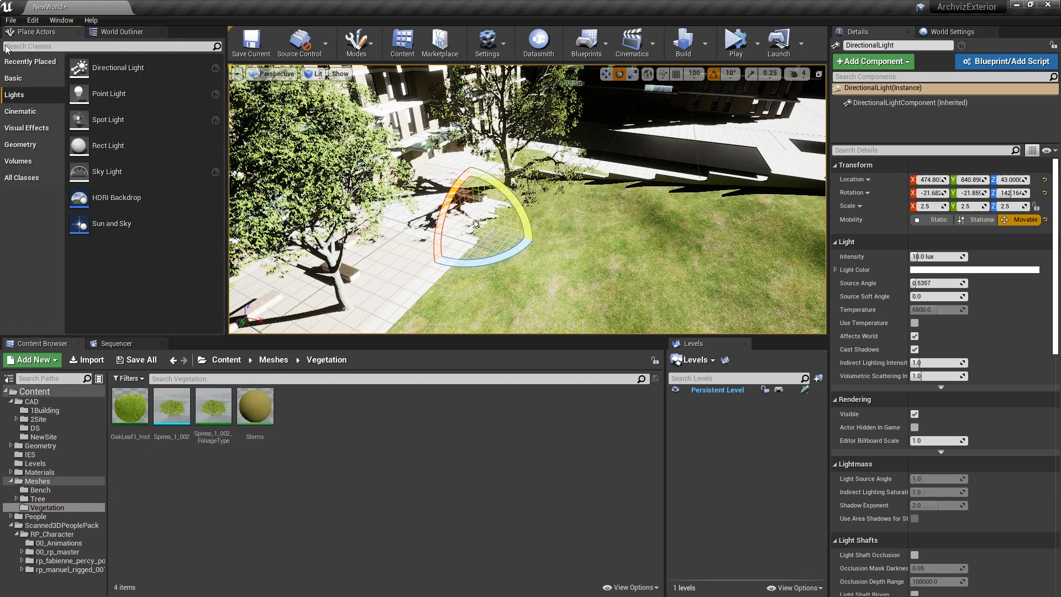
pyautogui.click(125, 34)
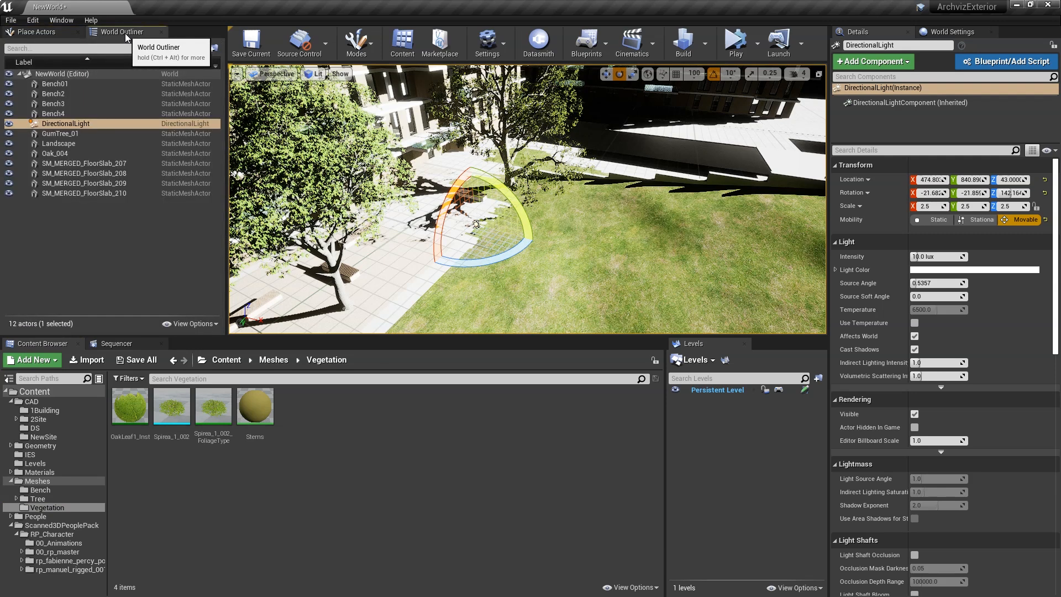
pyautogui.click(368, 53)
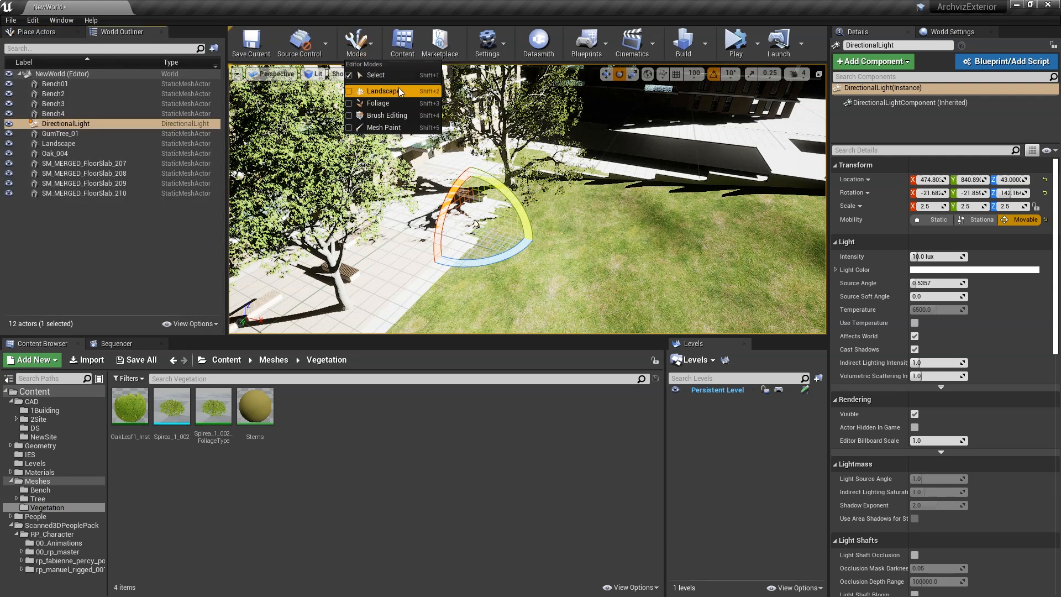
pyautogui.click(390, 106)
pyautogui.moveTo(213, 409); pyautogui.dragTo(19, 122)
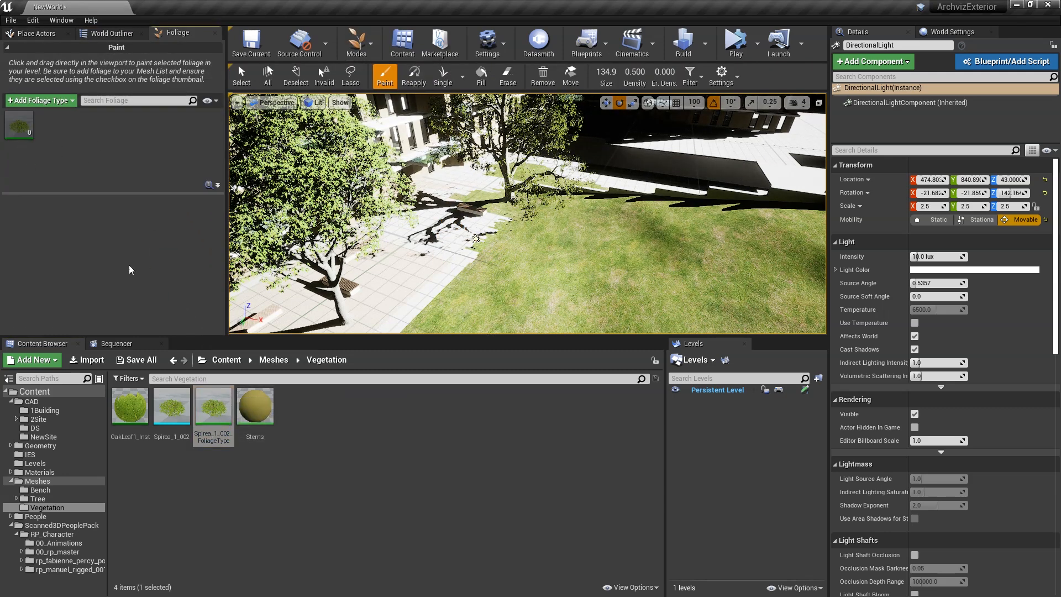
# Activate the spirea foliage type, choose single-instance placement and enlarge the foliage settings area to show its painting options
pyautogui.moveTo(506, 276); pyautogui.dragTo(475, 332, button='right')
pyautogui.click(171, 406)
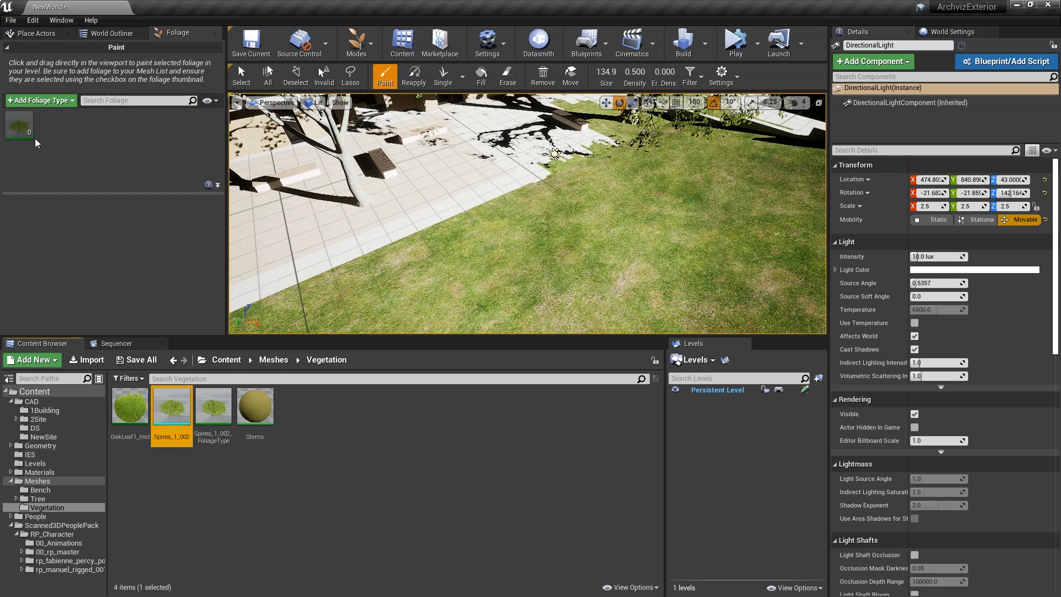
pyautogui.click(18, 127)
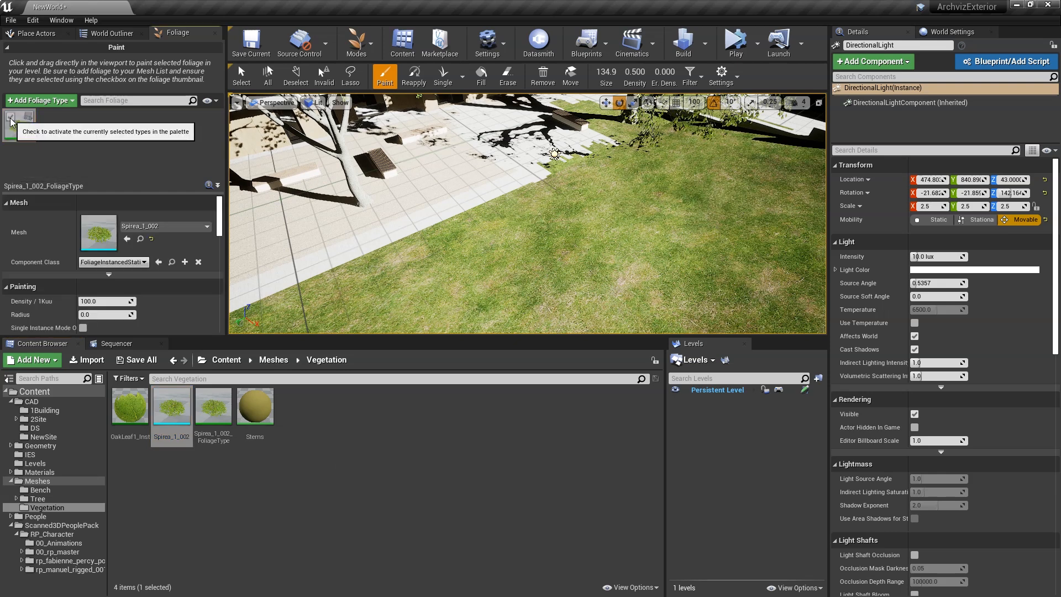
pyautogui.click(444, 75)
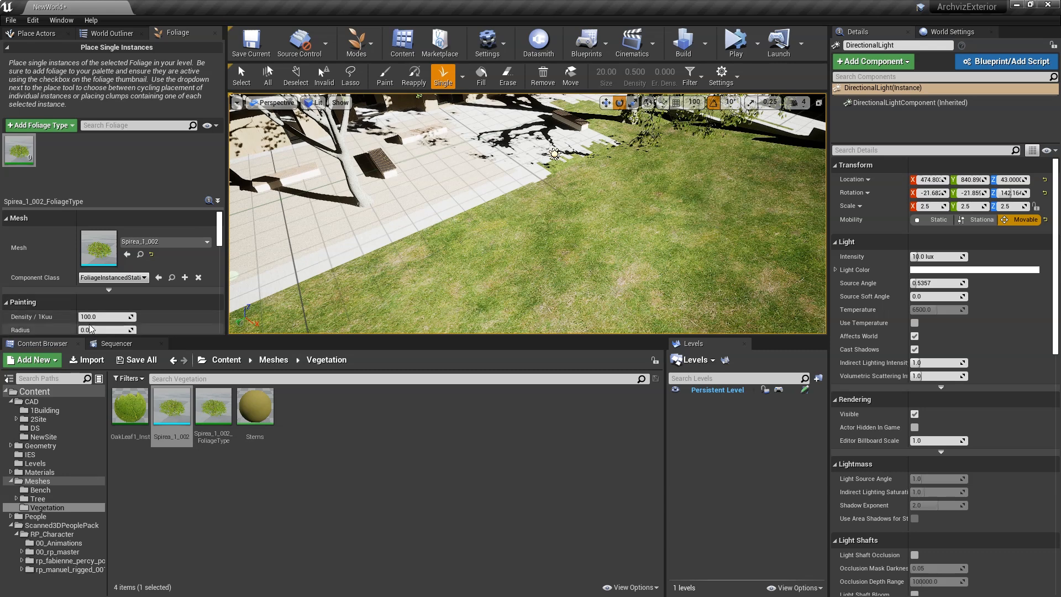
pyautogui.moveTo(144, 337); pyautogui.dragTo(140, 422)
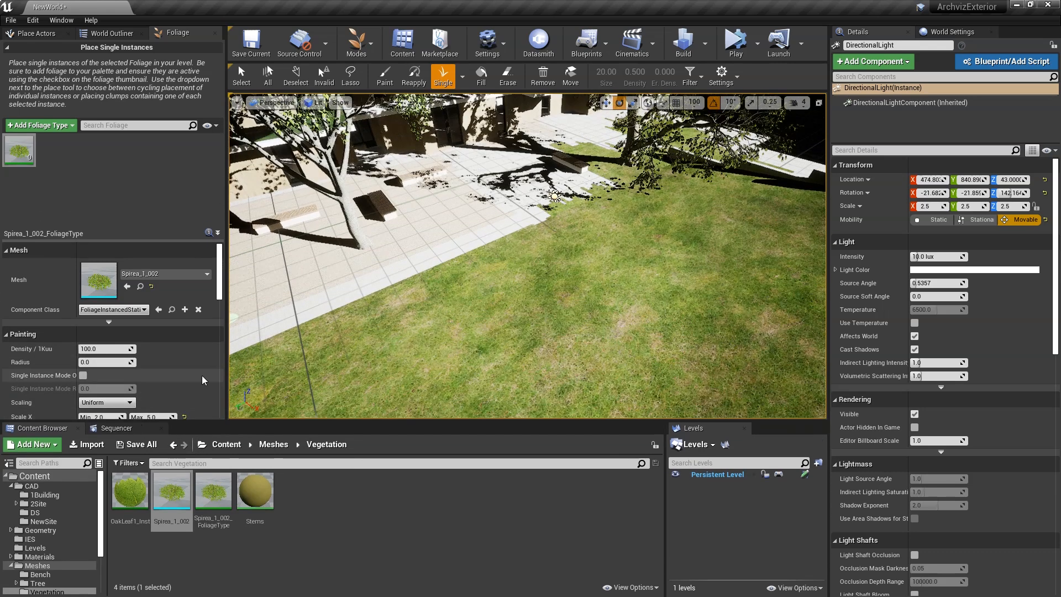
pyautogui.scroll(-3, 88, 343)
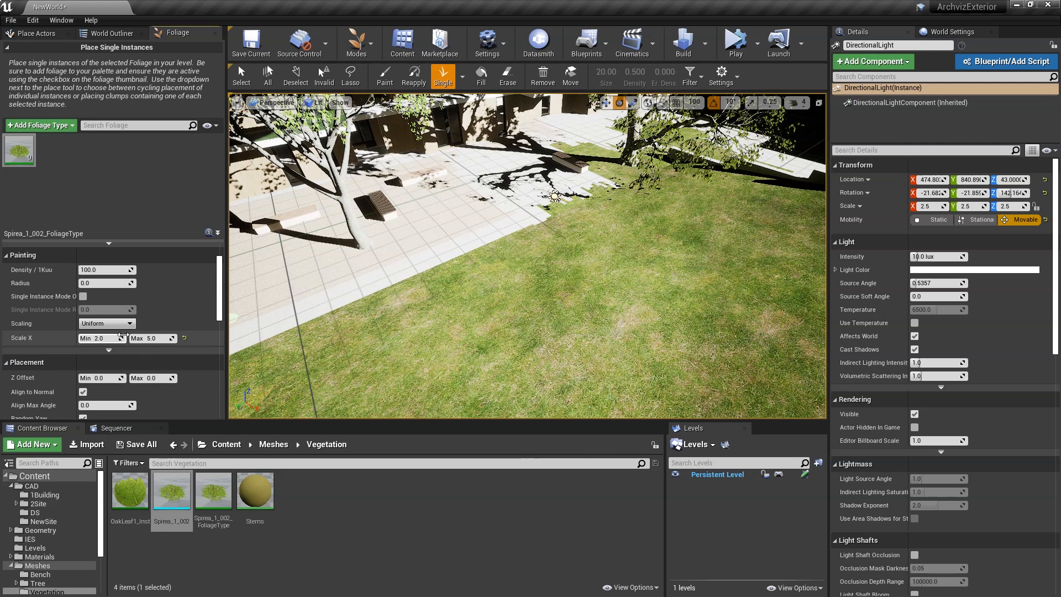
# Plant individual spirea shrubs in a row along the lawn's edge beside the paving, starting near the oak tree
pyautogui.click(615, 231)
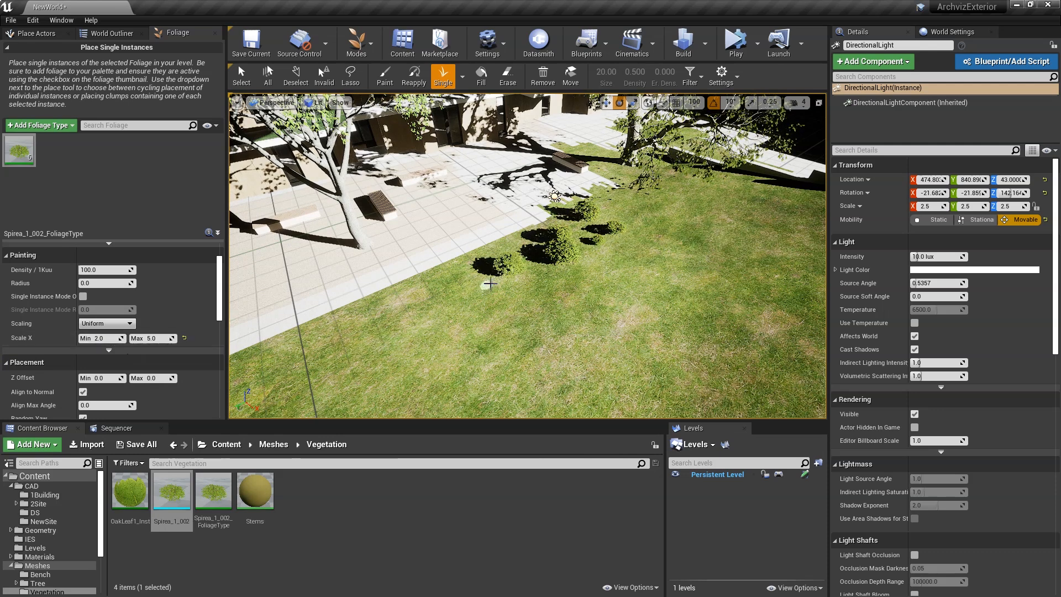
pyautogui.click(472, 294)
pyautogui.click(442, 312)
pyautogui.click(461, 279)
pyautogui.click(473, 327)
pyautogui.click(432, 337)
pyautogui.click(389, 341)
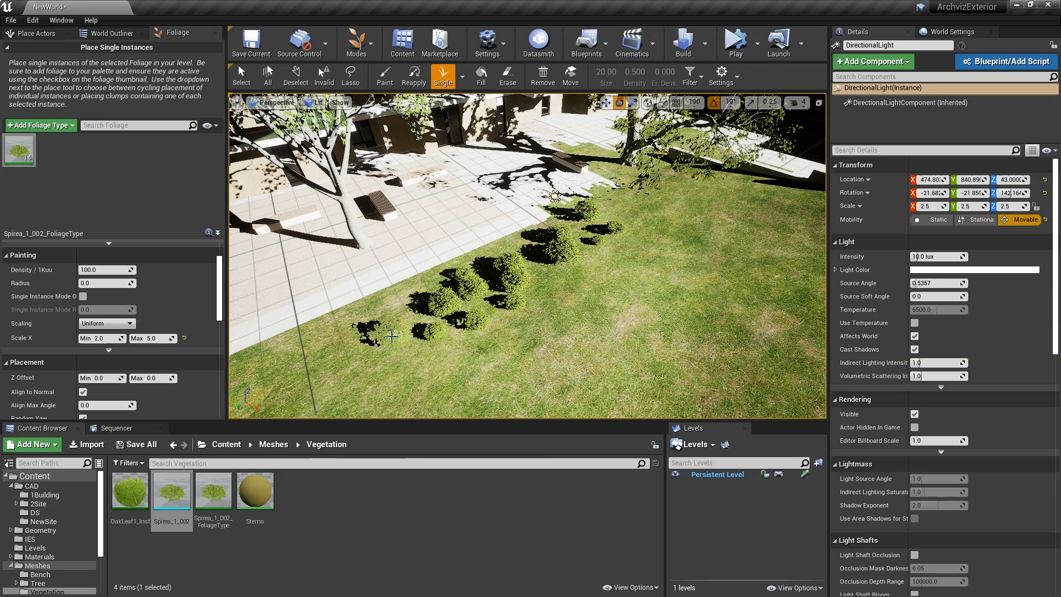
pyautogui.click(416, 310)
pyautogui.click(434, 290)
pyautogui.click(372, 316)
pyautogui.click(333, 336)
pyautogui.click(321, 349)
pyautogui.click(294, 360)
# Thicken the hedge with more single spirea shrubs on its lawn side
pyautogui.moveTo(390, 317); pyautogui.dragTo(315, 315, button='right')
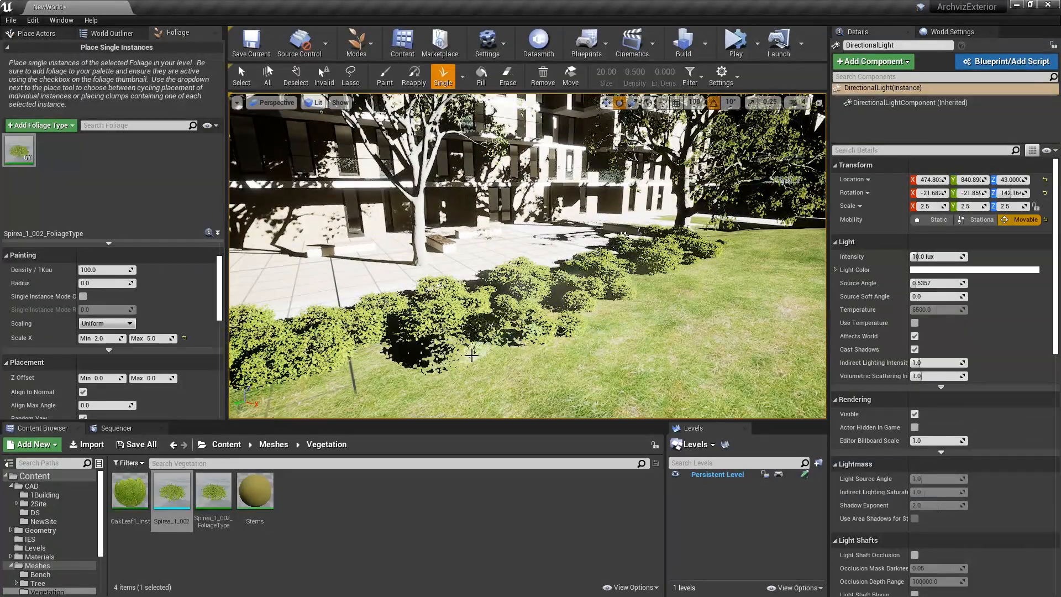
pyautogui.click(617, 311)
pyautogui.moveTo(665, 289)
pyautogui.mouseDown(button='right')
pyautogui.moveTo(680, 274)
pyautogui.moveTo(665, 288)
pyautogui.mouseUp(button='right')
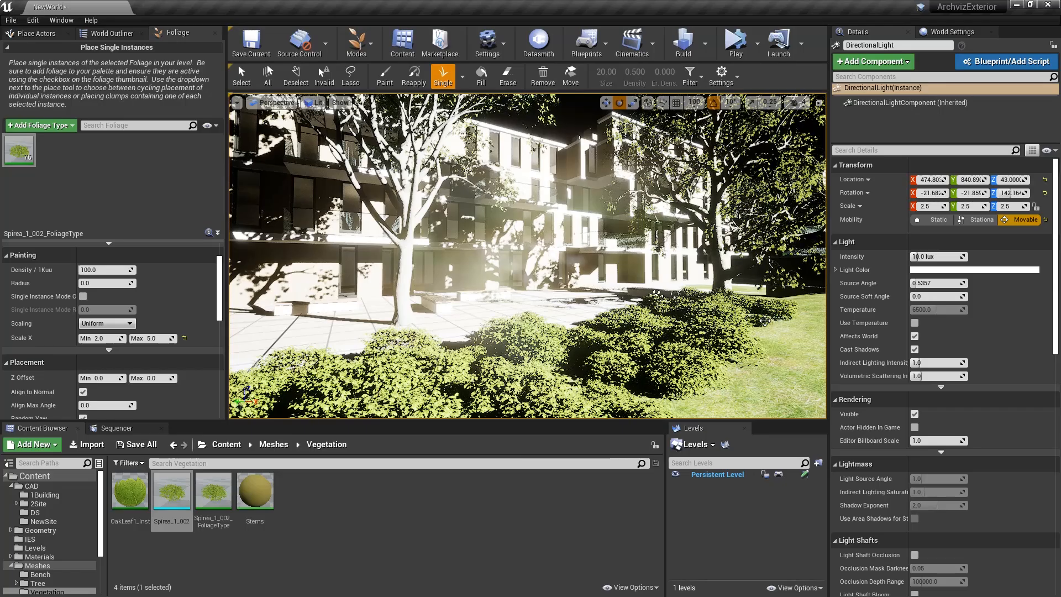
pyautogui.moveTo(433, 345); pyautogui.dragTo(478, 364, button='right')
pyautogui.moveTo(456, 207)
pyautogui.mouseDown(button='right')
pyautogui.moveTo(575, 254)
pyautogui.moveTo(457, 207)
pyautogui.mouseUp(button='right')
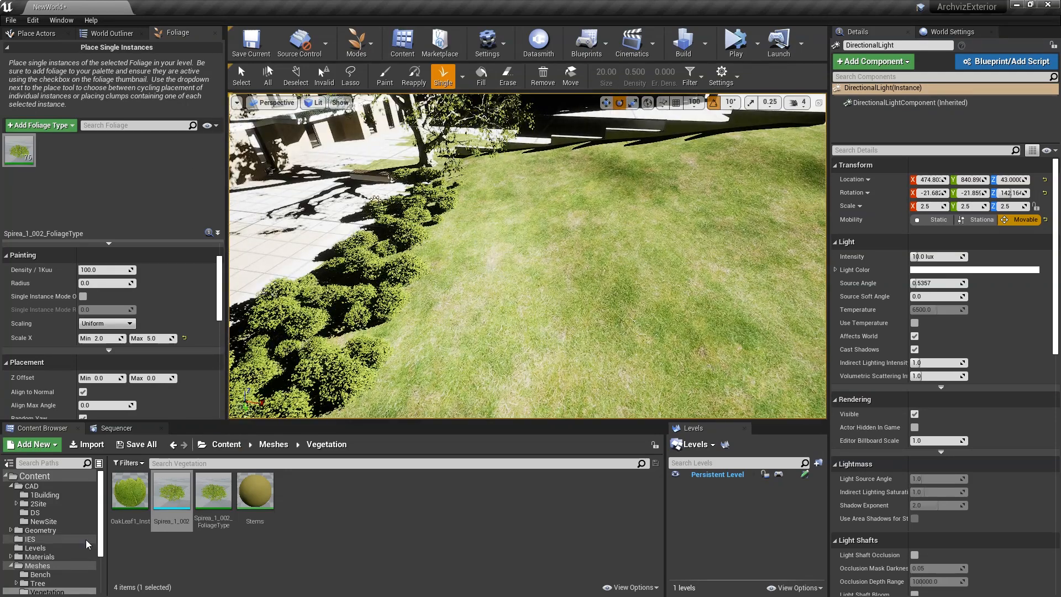
# Add the GumTree_01 mesh from the Meshes/Tree folder to the foliage list
pyautogui.click(38, 583)
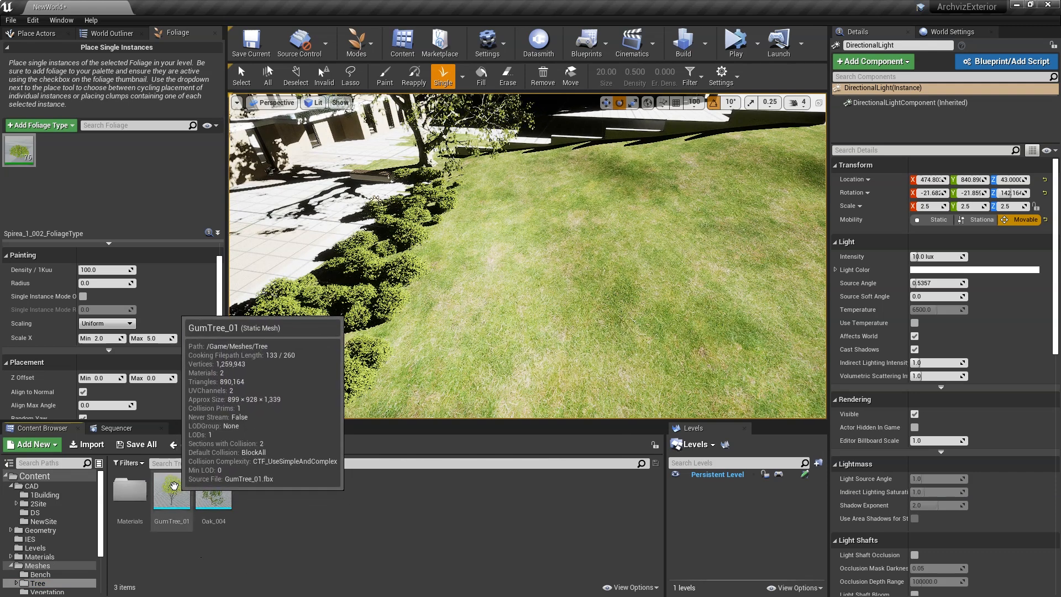
pyautogui.moveTo(173, 485); pyautogui.dragTo(143, 176)
pyautogui.click(43, 140)
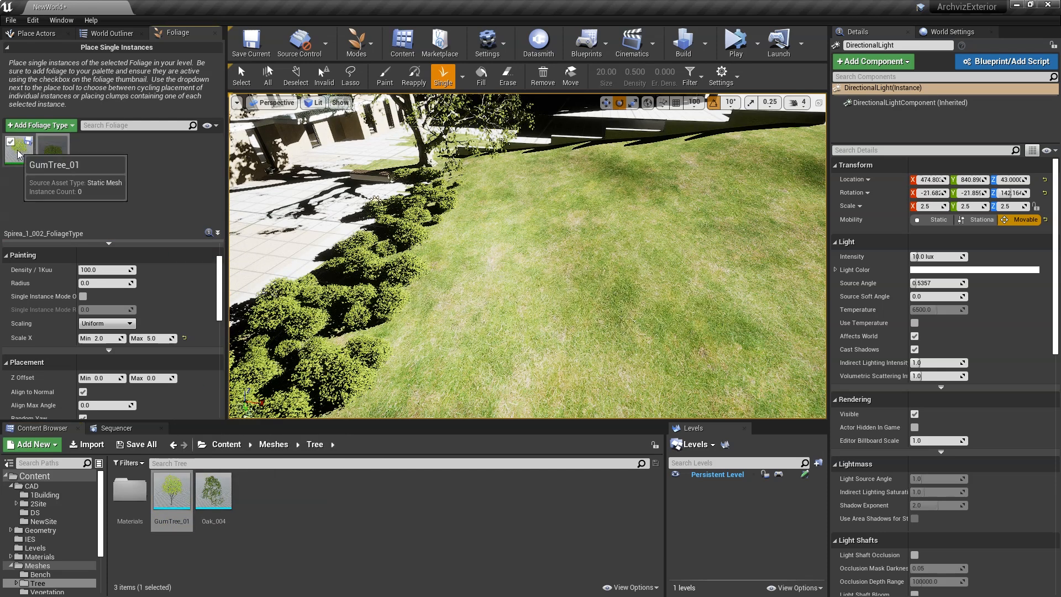
# Select the GumTree_01 foliage type and turn off Align to Normal for its placement
pyautogui.moveTo(442, 265); pyautogui.dragTo(481, 250, button='right')
pyautogui.moveTo(288, 233); pyautogui.dragTo(396, 221, button='right')
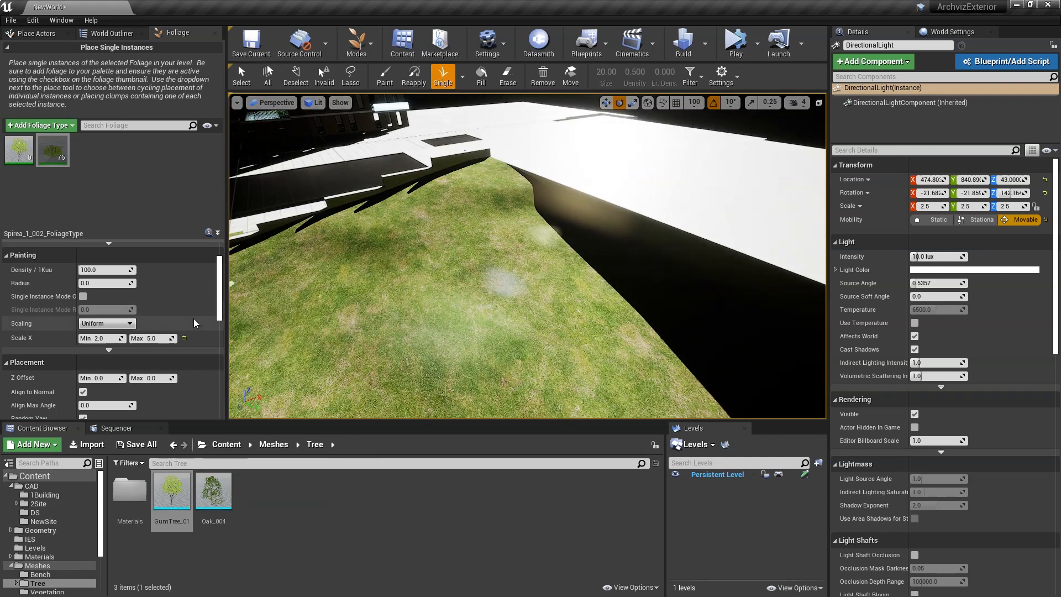
pyautogui.click(19, 149)
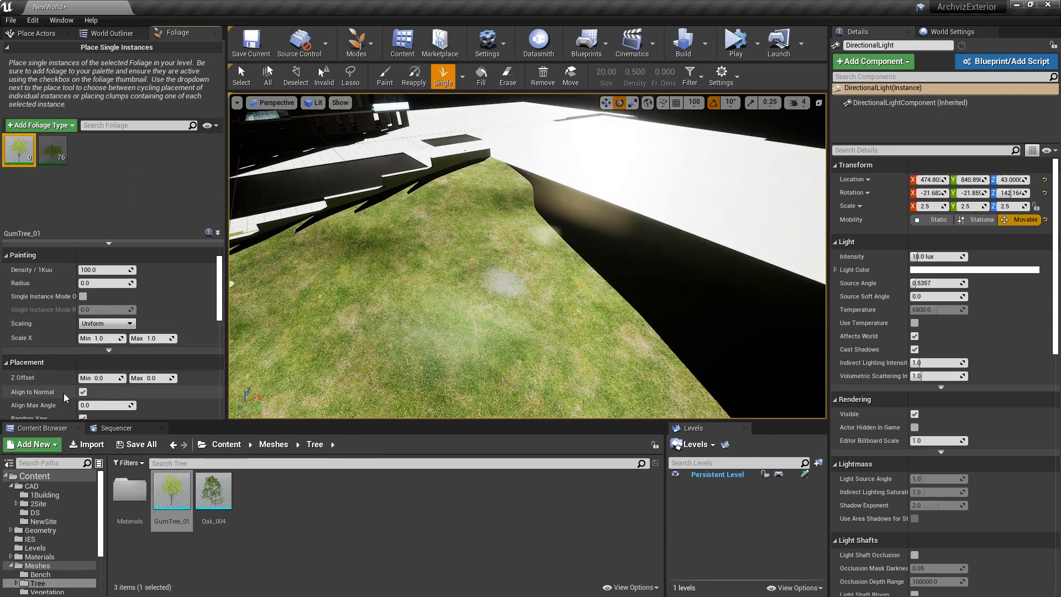
pyautogui.click(84, 392)
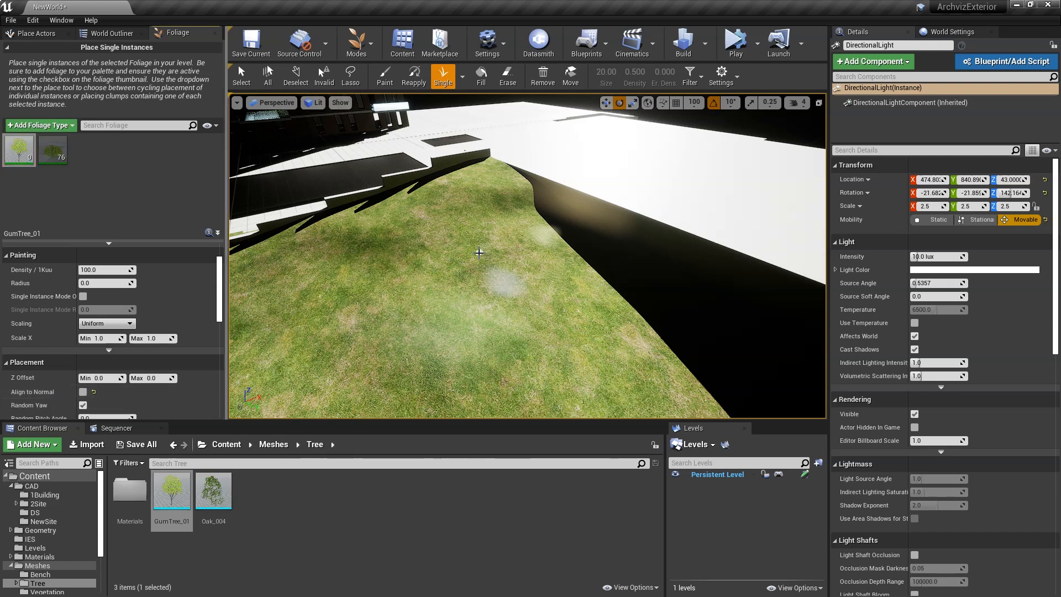
# Plant single gum trees in a row along the lawn's edge beside the long wall and out to the paving
pyautogui.click(483, 175)
pyautogui.click(523, 215)
pyautogui.moveTo(558, 307); pyautogui.dragTo(570, 273, button='right')
pyautogui.click(557, 307)
pyautogui.moveTo(436, 277); pyautogui.dragTo(429, 269, button='right')
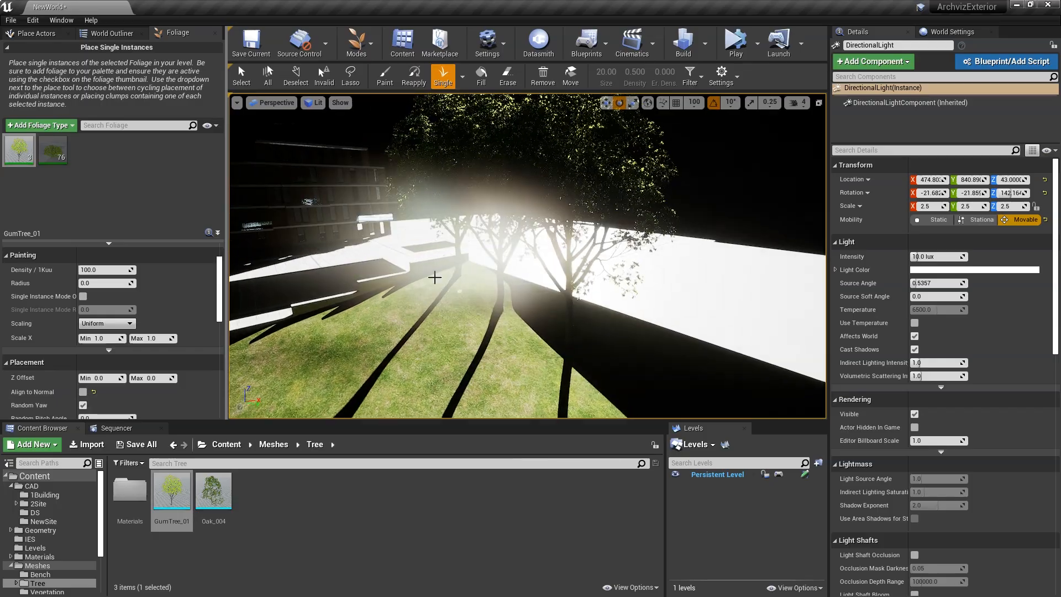
pyautogui.click(658, 401)
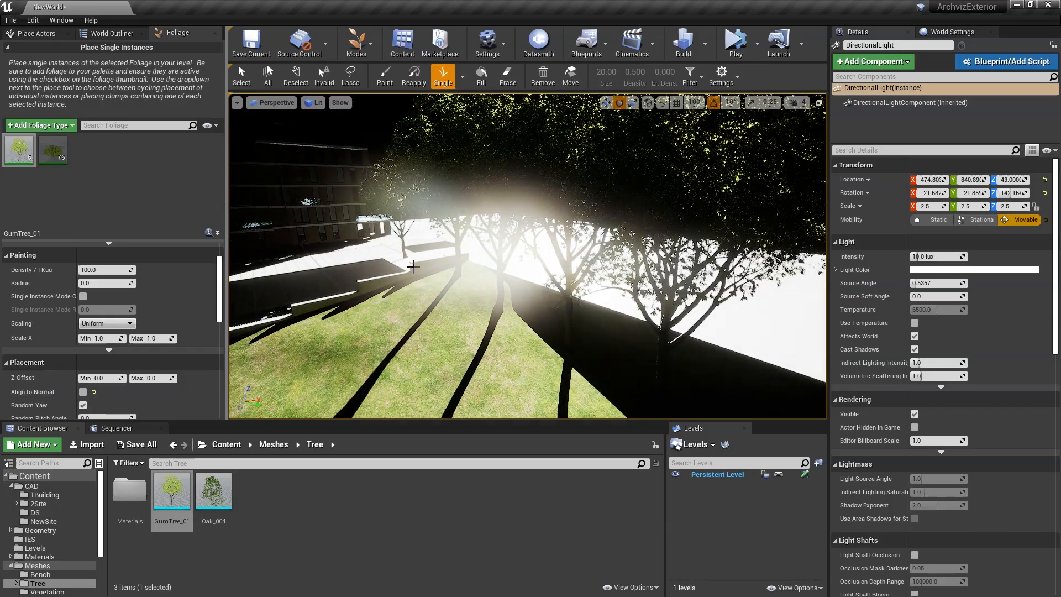
pyautogui.moveTo(420, 255); pyautogui.dragTo(554, 325, button='right')
pyautogui.click(629, 347)
pyautogui.moveTo(629, 347); pyautogui.dragTo(362, 314, button='right')
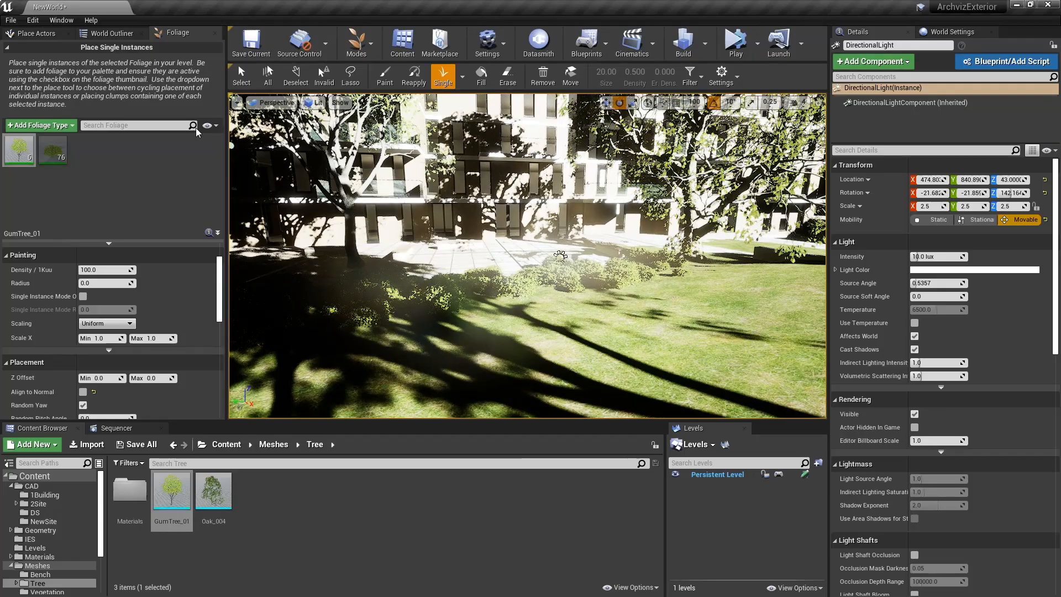
pyautogui.moveTo(474, 336); pyautogui.dragTo(519, 319, button='right')
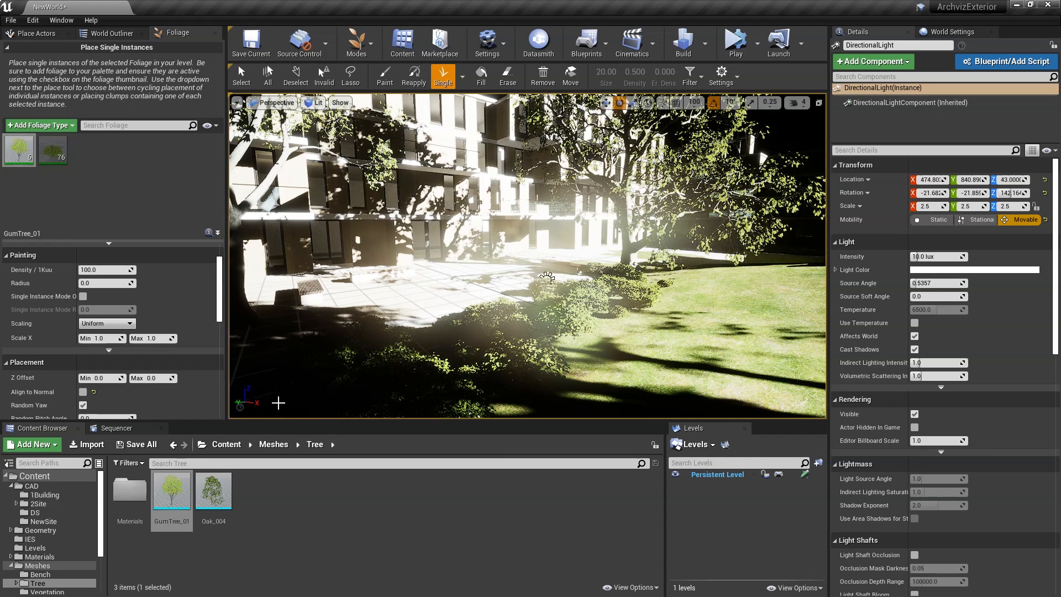
# Place a Post Process Volume on the paving in front of the building and return to Select mode
pyautogui.click(36, 33)
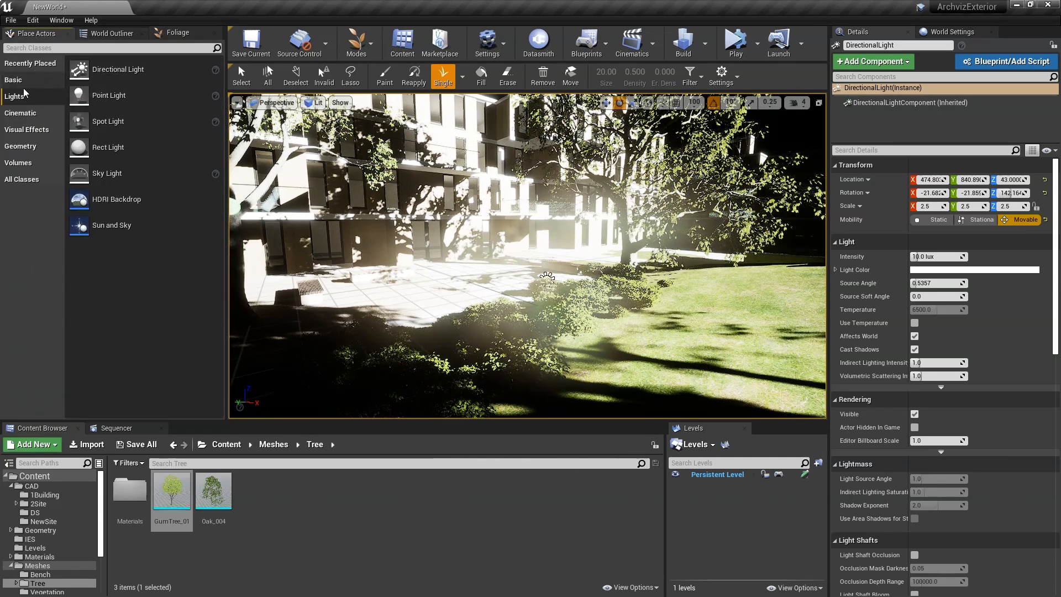
pyautogui.click(27, 47)
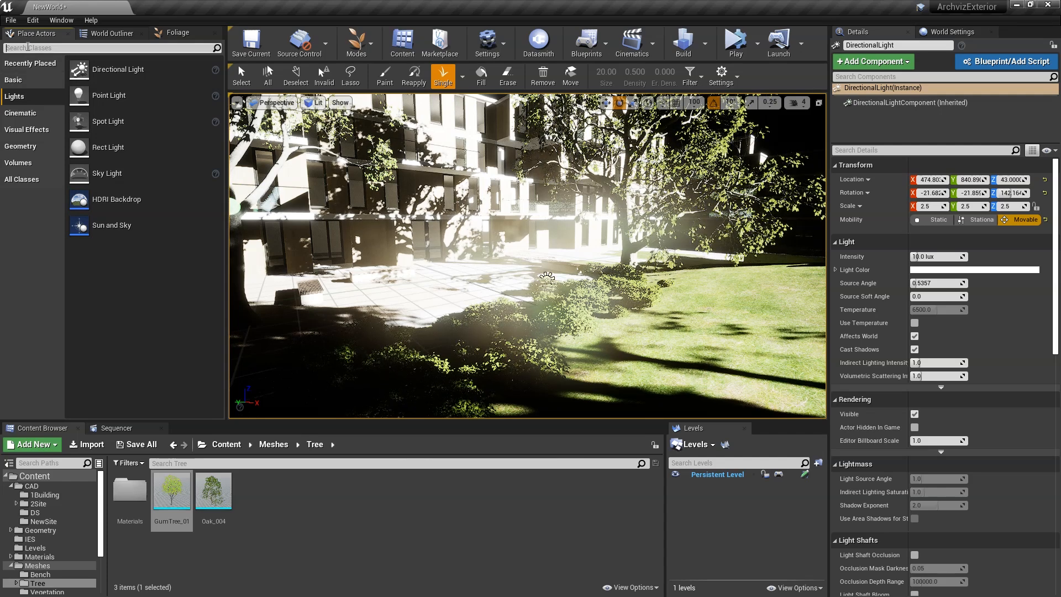
pyautogui.write('post')
pyautogui.moveTo(60, 69); pyautogui.dragTo(458, 297)
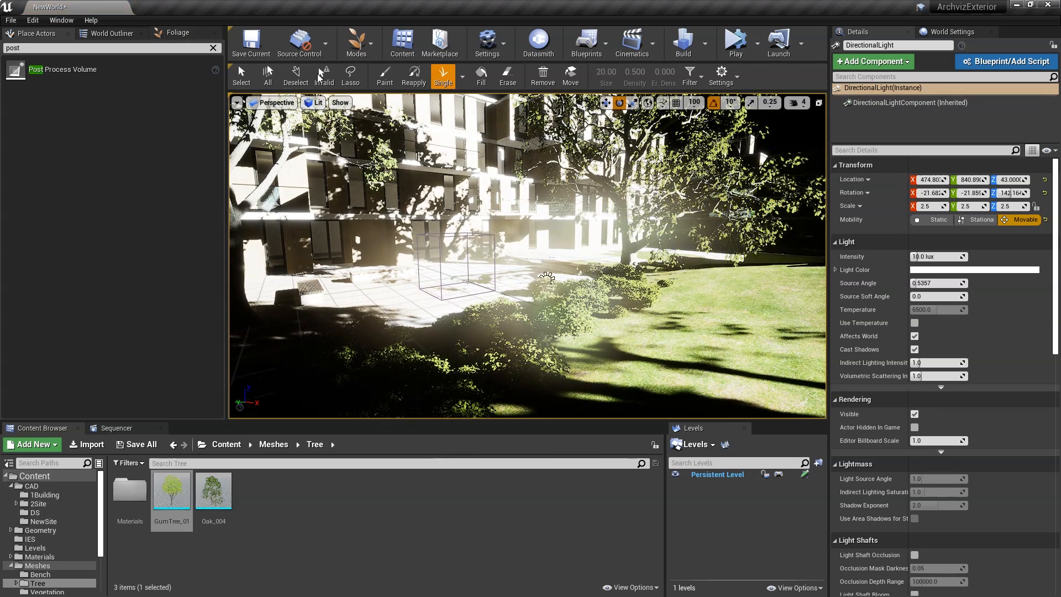
pyautogui.click(357, 41)
pyautogui.click(377, 72)
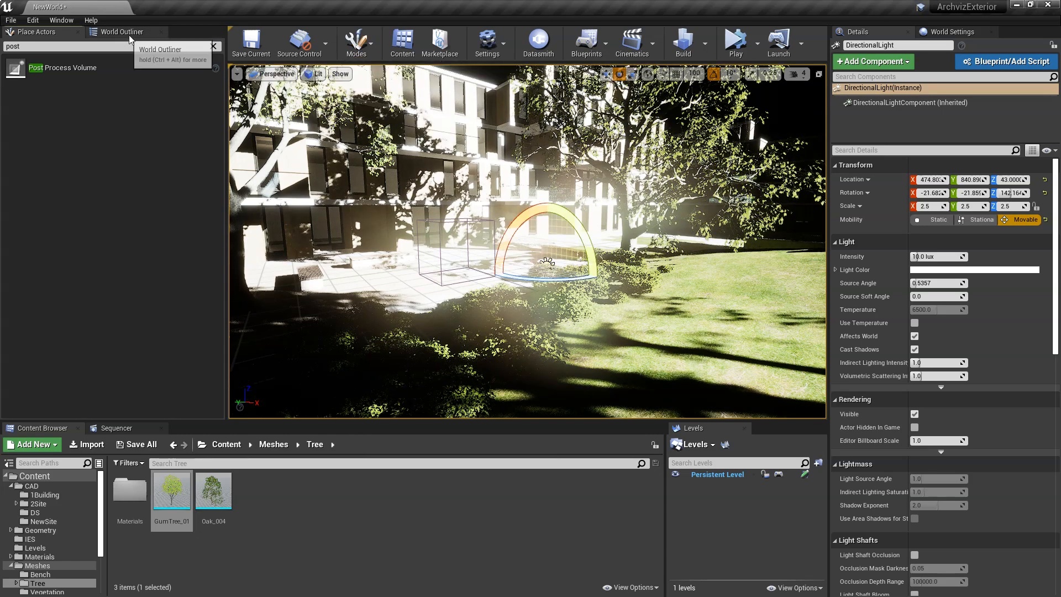
# Select the post process volume and enable Infinite Extent (Unbound) so it affects the whole level
pyautogui.click(130, 34)
pyautogui.click(69, 165)
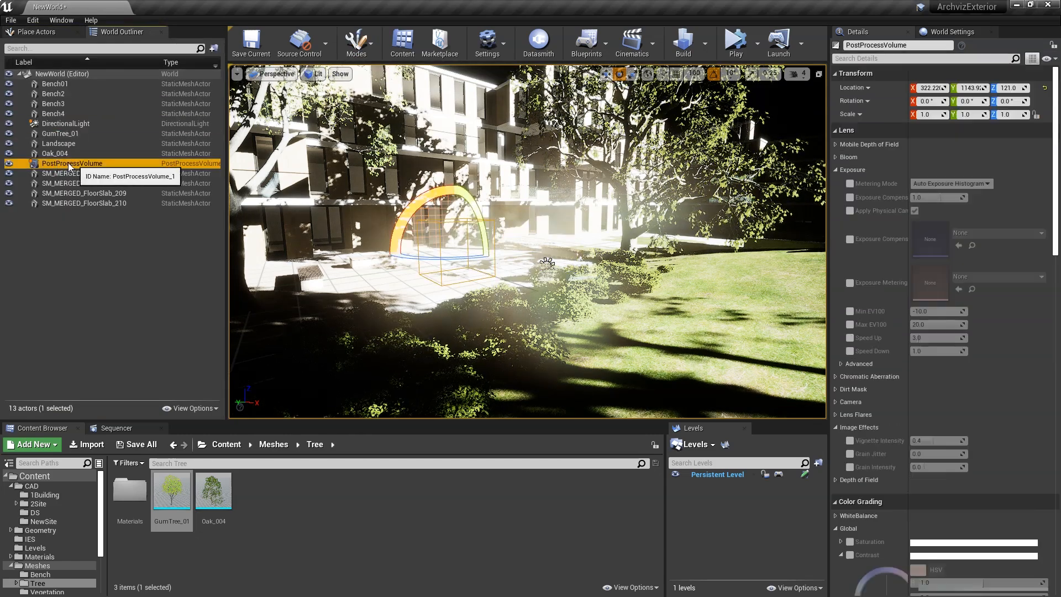
pyautogui.scroll(-1, 1057, 255)
pyautogui.moveTo(1057, 255); pyautogui.dragTo(1057, 530)
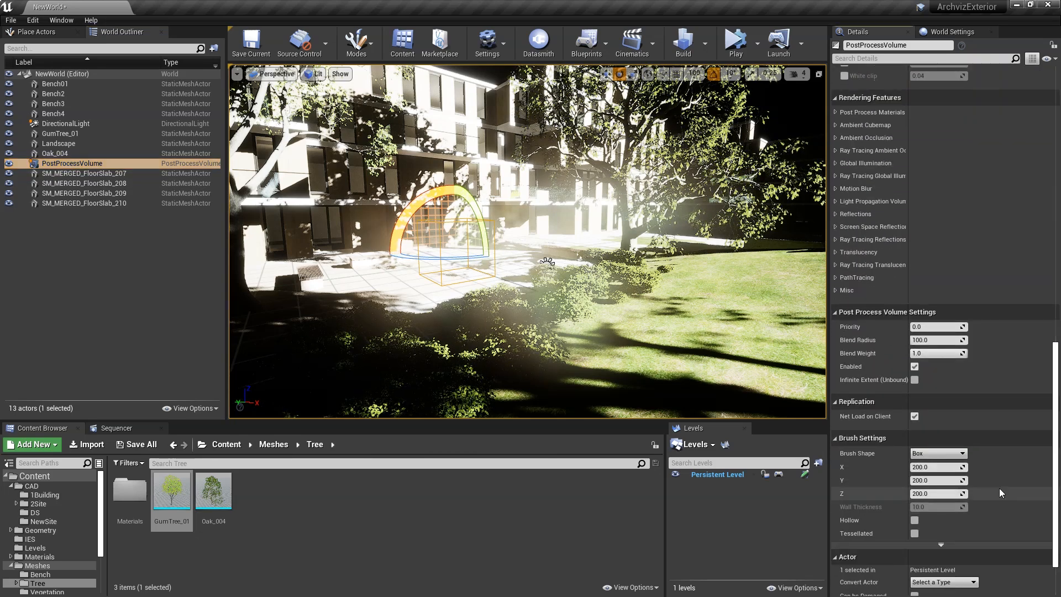
pyautogui.click(915, 381)
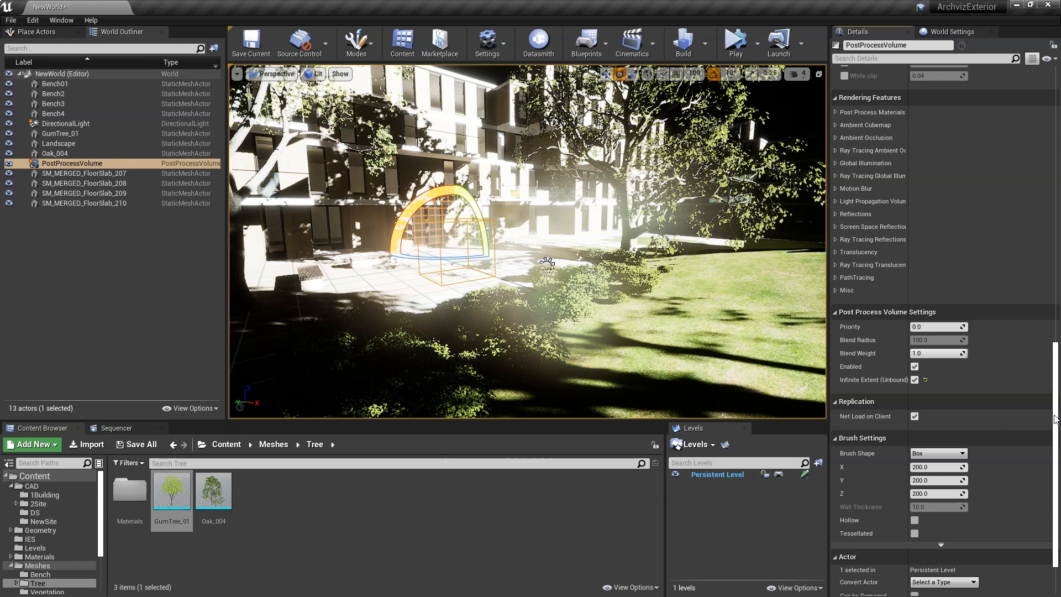
# Override the post process volume's bloom intensity with 0.2
pyautogui.scroll(2, 1056, 420)
pyautogui.moveTo(1056, 399); pyautogui.dragTo(1057, 145)
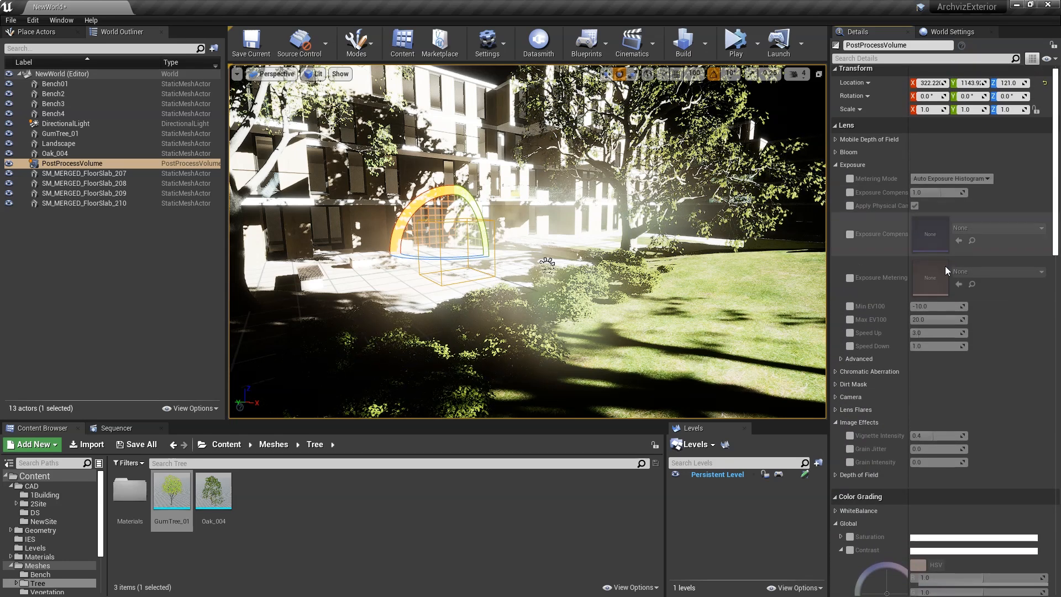
pyautogui.click(879, 152)
pyautogui.click(850, 179)
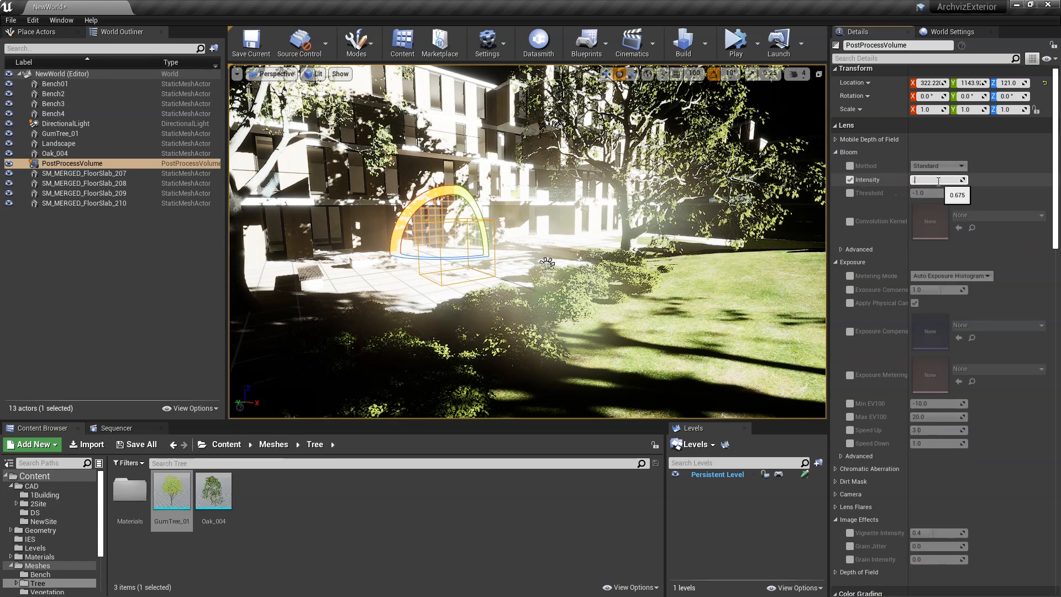
pyautogui.write('0.2')
pyautogui.press('Return')
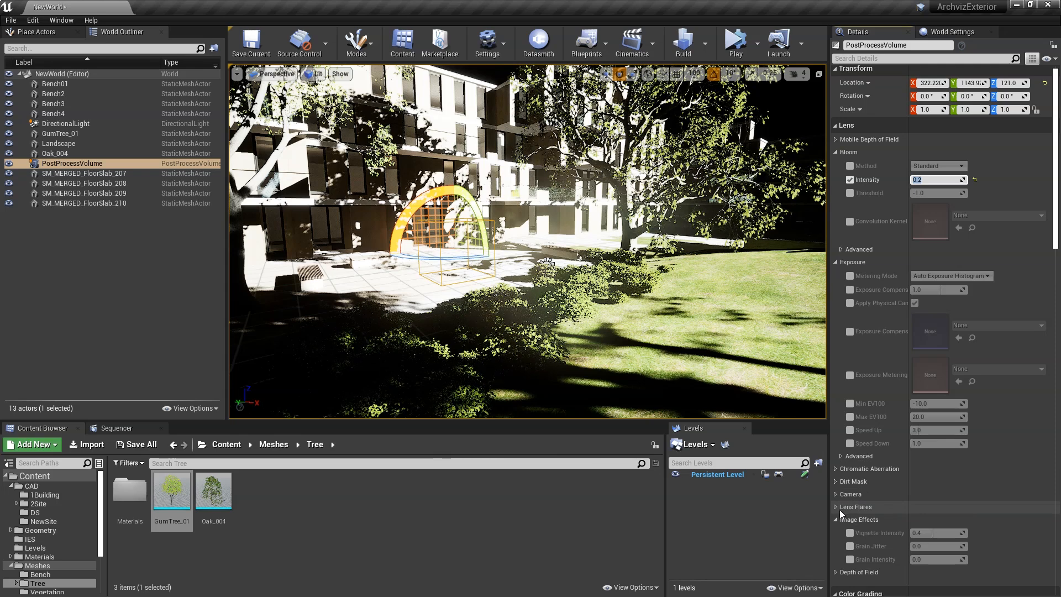
# Override the post process volume's lens flare intensity with 0.1
pyautogui.click(835, 508)
pyautogui.click(850, 520)
pyautogui.click(937, 520)
pyautogui.write('0.1')
pyautogui.press('Return')
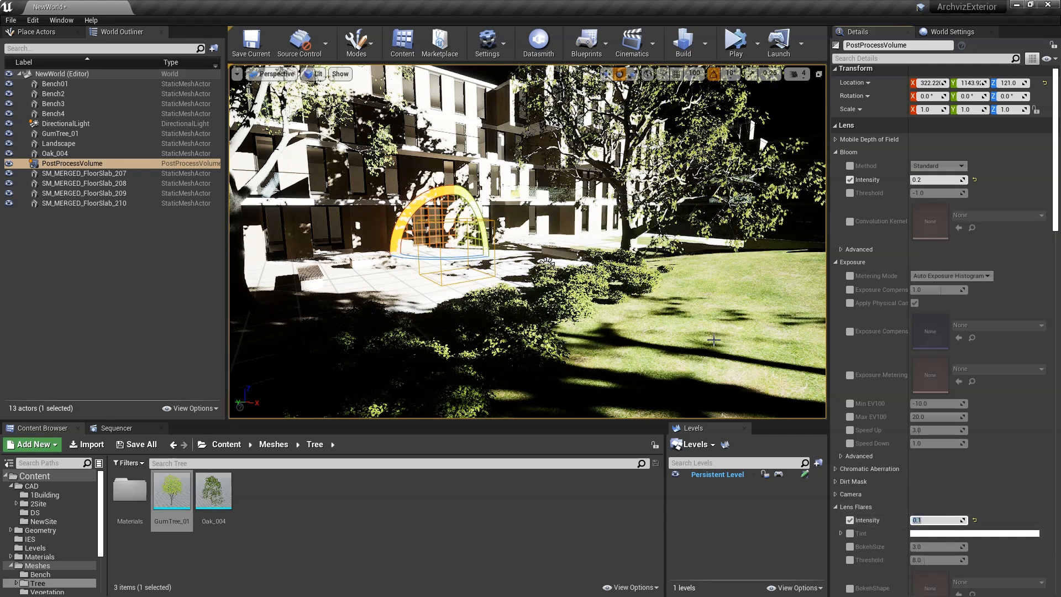
pyautogui.moveTo(643, 249); pyautogui.dragTo(642, 249, button='middle')
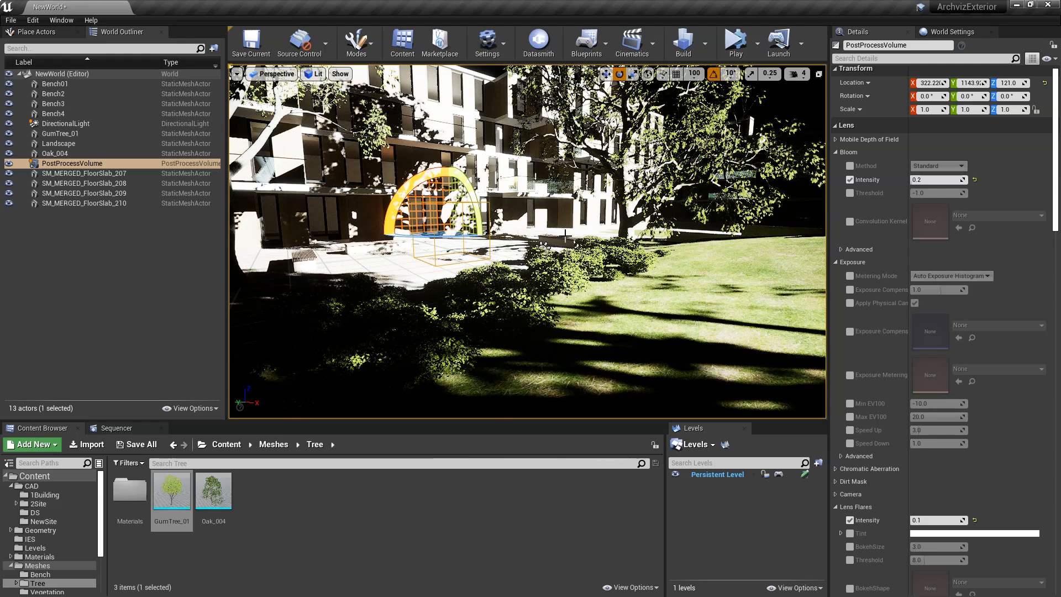
pyautogui.moveTo(622, 267); pyautogui.dragTo(615, 260, button='right')
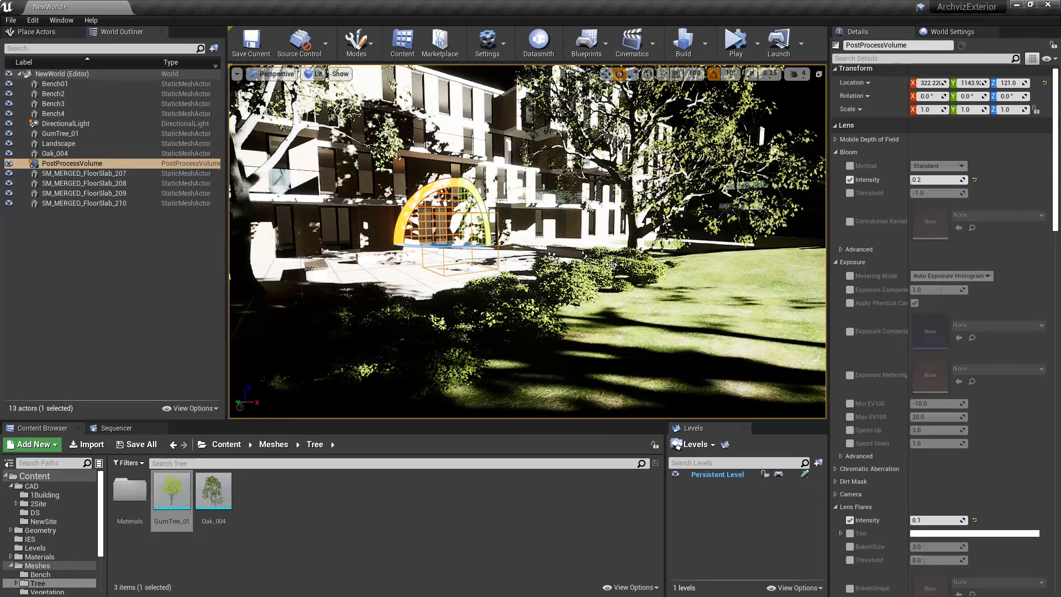
# Search the placeable actors for "atm" and place a Sky Atmosphere actor on the lawn
pyautogui.click(37, 32)
pyautogui.click(209, 47)
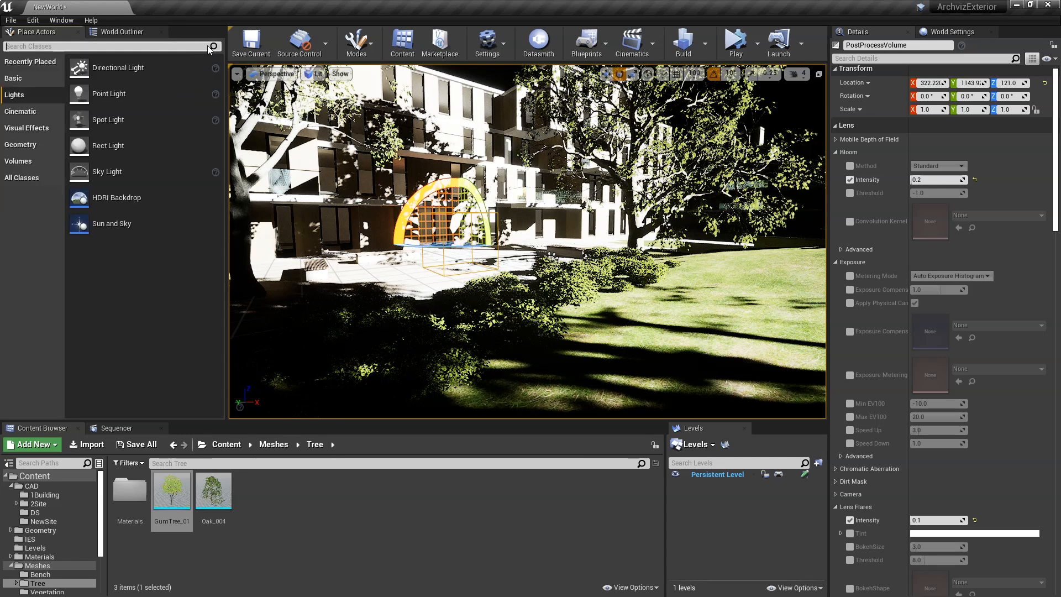
pyautogui.write('atm')
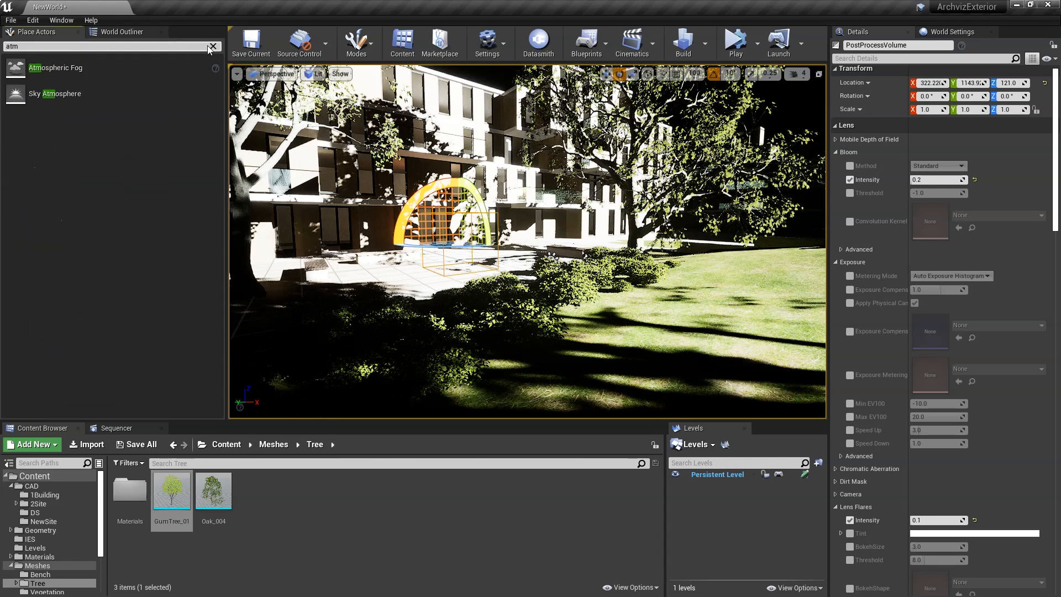
pyautogui.moveTo(52, 94); pyautogui.dragTo(615, 327)
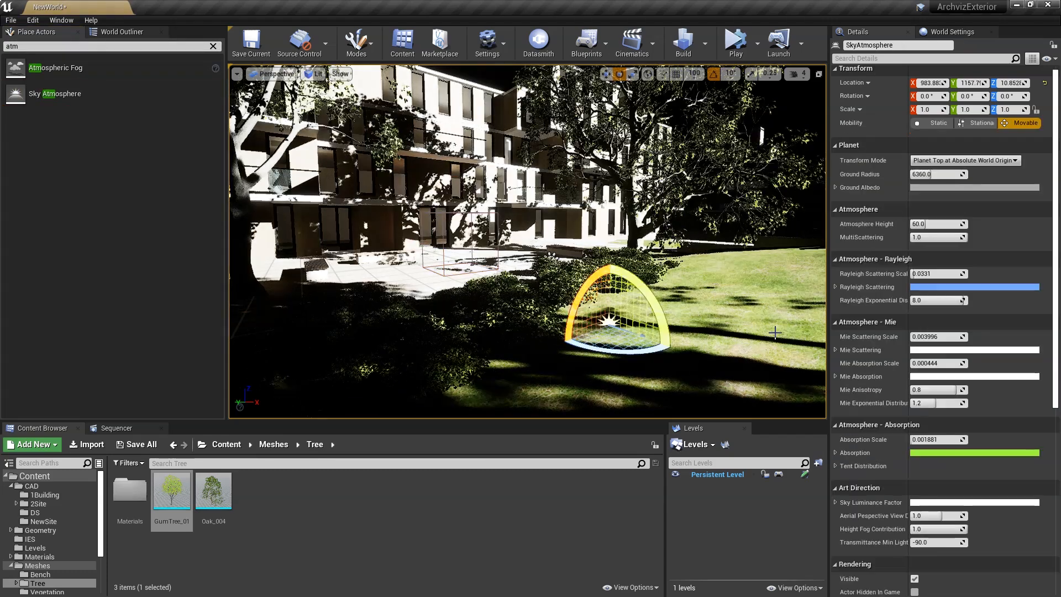
# Enable Atmosphere / Fog Sun Light in the directional light's advanced light settings
pyautogui.click(132, 31)
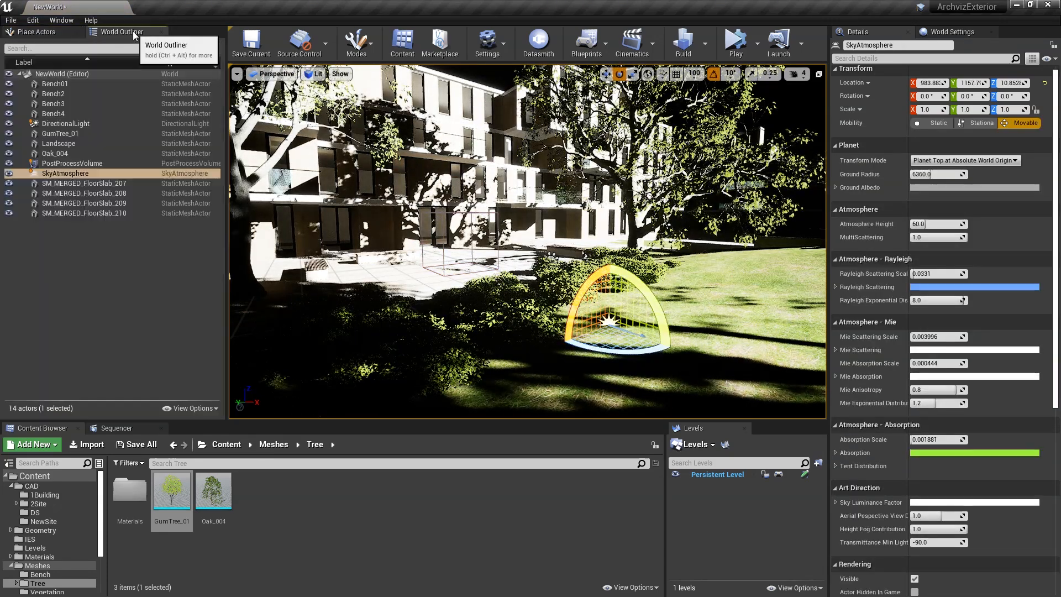
pyautogui.click(65, 123)
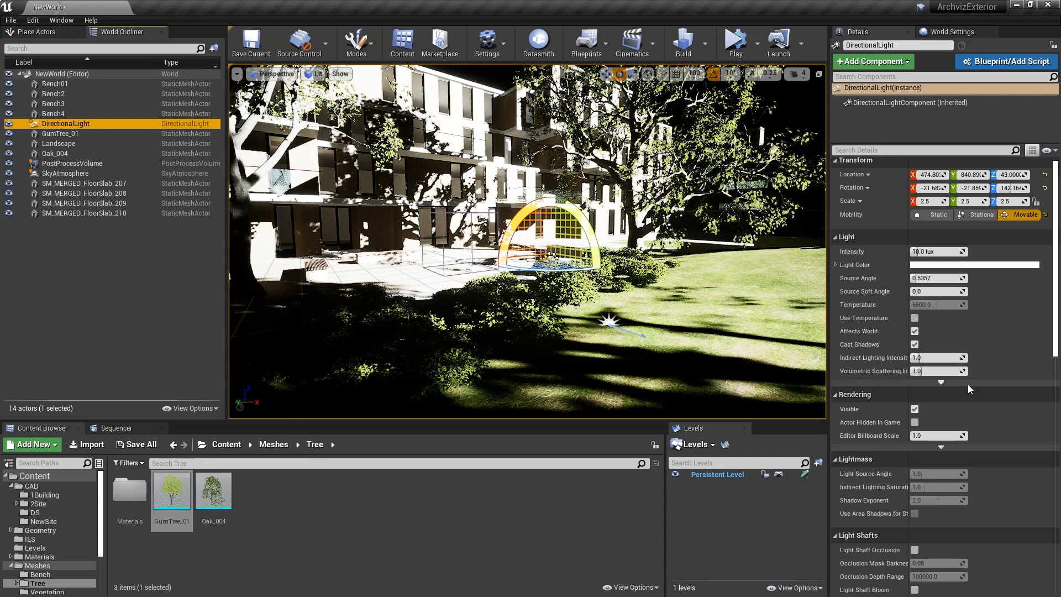
pyautogui.click(940, 382)
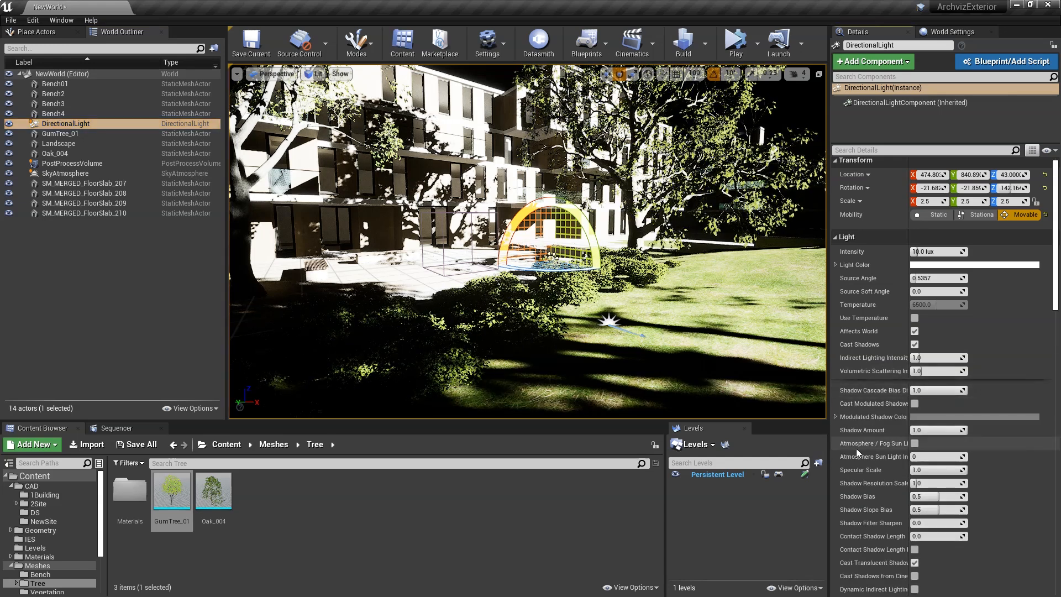
pyautogui.moveTo(910, 445); pyautogui.dragTo(934, 447)
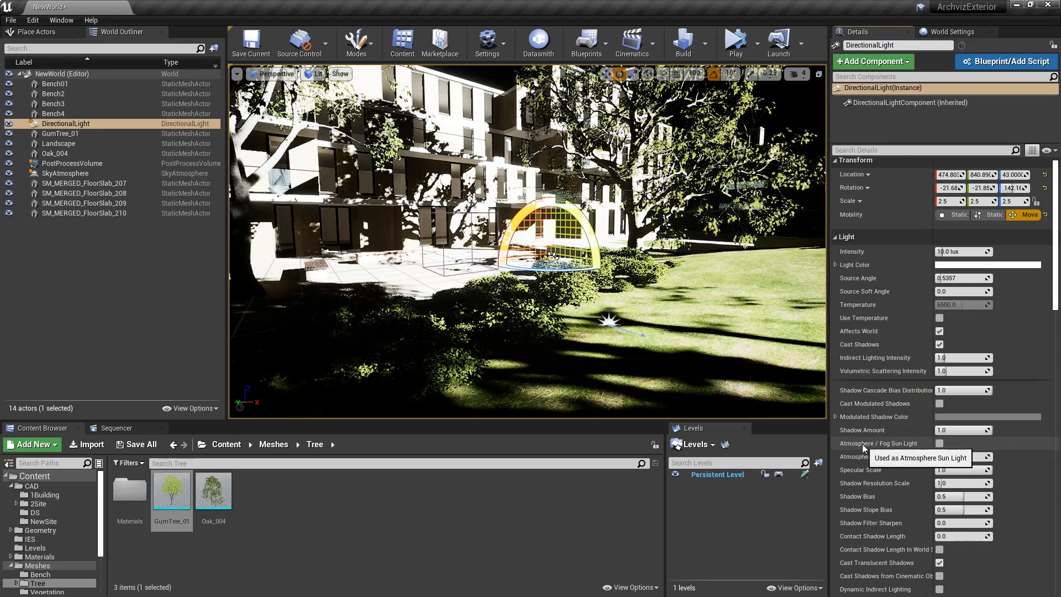
pyautogui.click(939, 443)
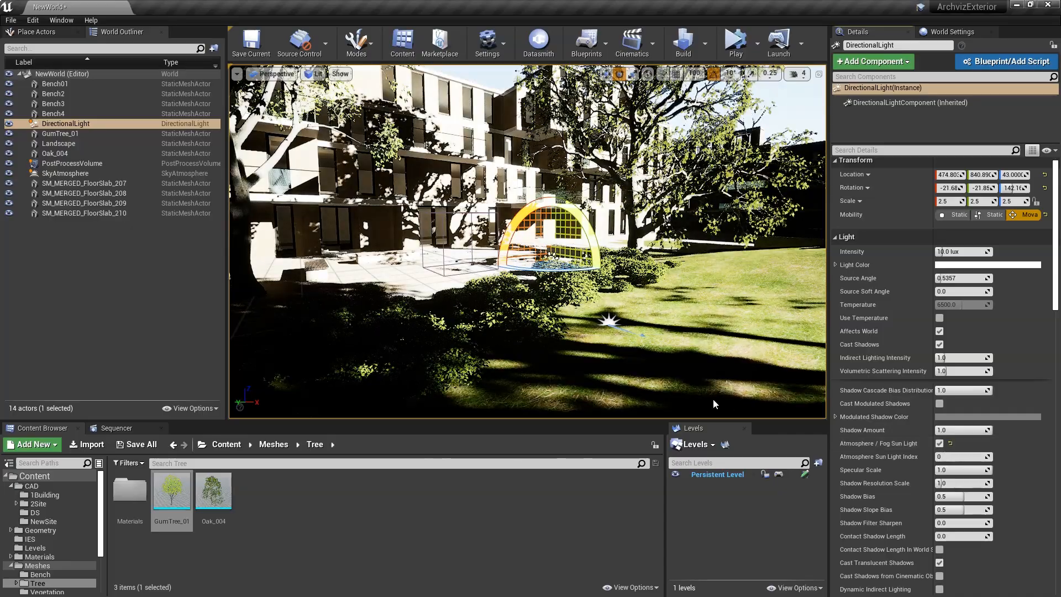
pyautogui.moveTo(527, 242); pyautogui.dragTo(467, 252, button='right')
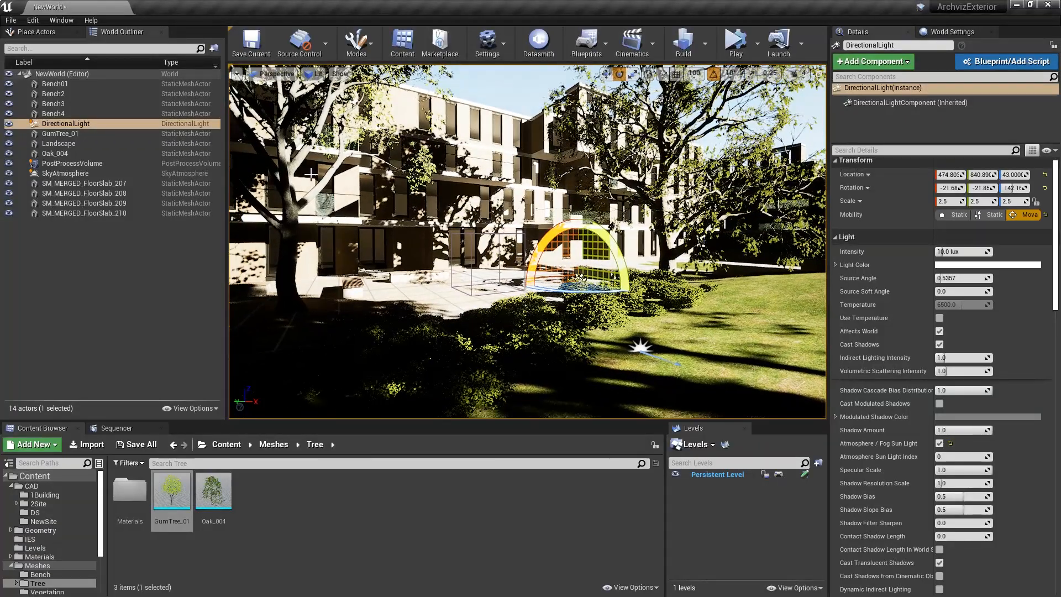
# Select the post process volume and look through its exposure, image effects and color grading settings
pyautogui.click(61, 164)
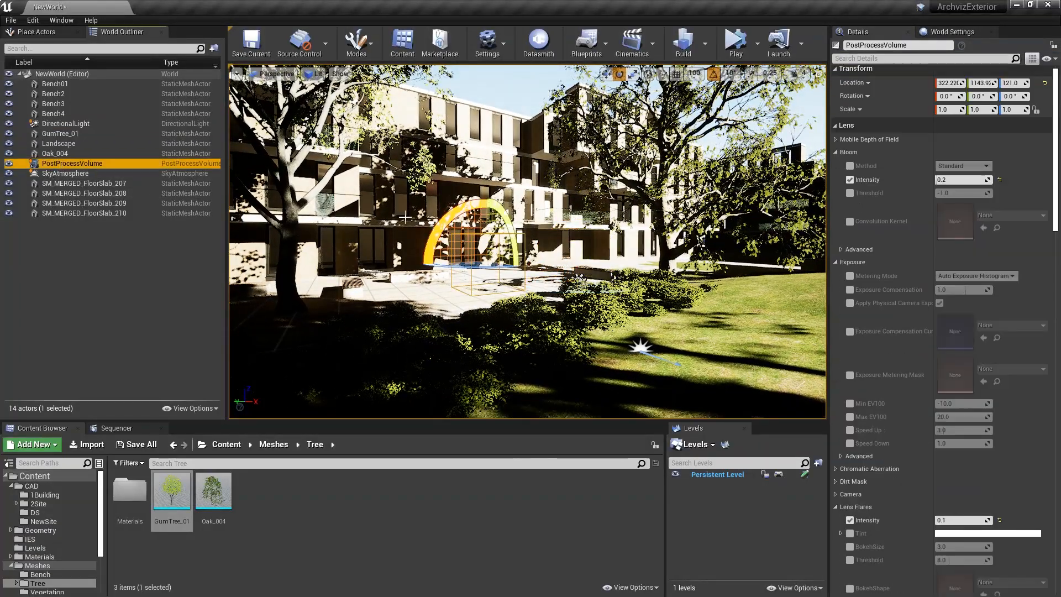
pyautogui.moveTo(528, 241); pyautogui.dragTo(511, 241, button='right')
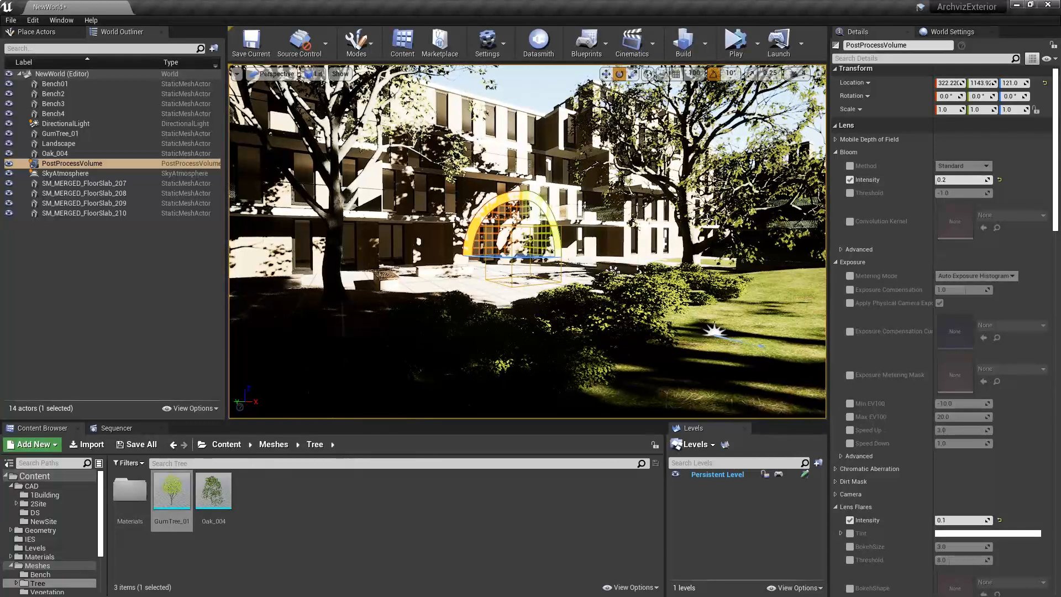
pyautogui.scroll(-10, 906, 323)
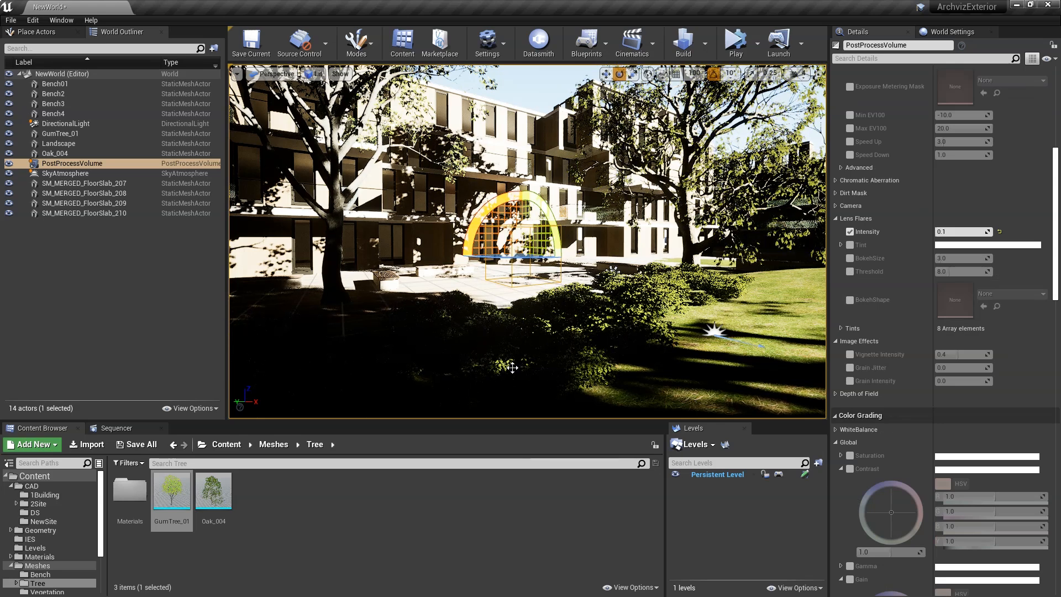
# Search the placeable actors for "sky", place a Sky Light and move it behind the shrubs, beside the post process volume
pyautogui.click(42, 33)
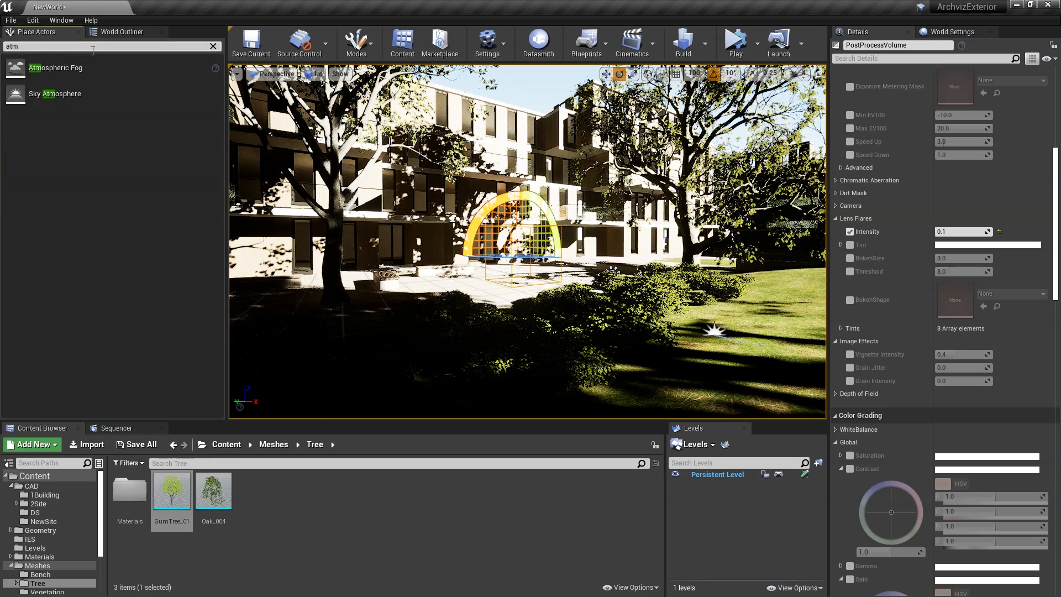
pyautogui.write('sky')
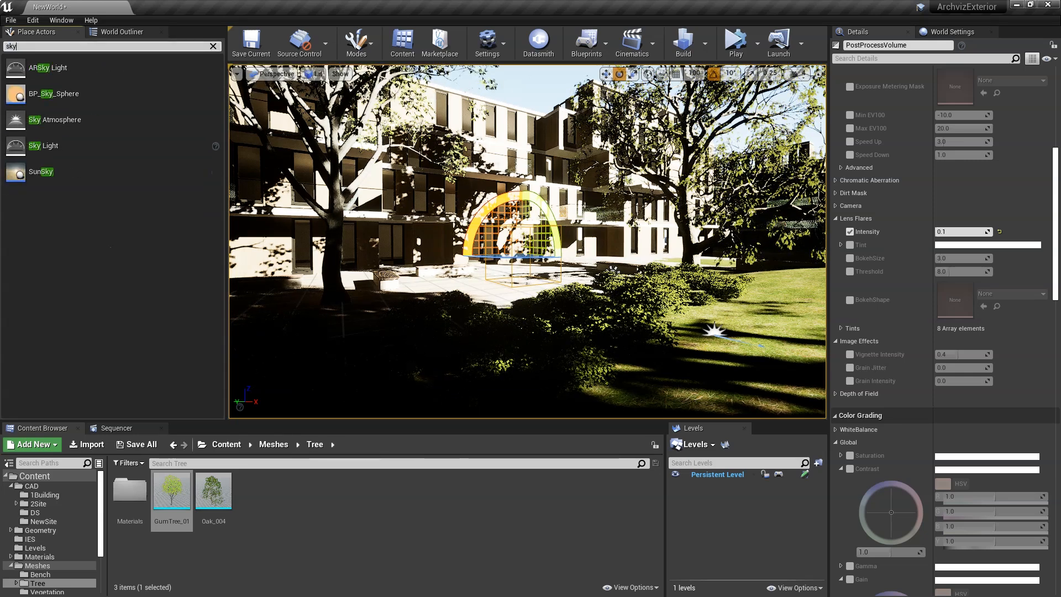
pyautogui.moveTo(61, 146); pyautogui.dragTo(613, 271)
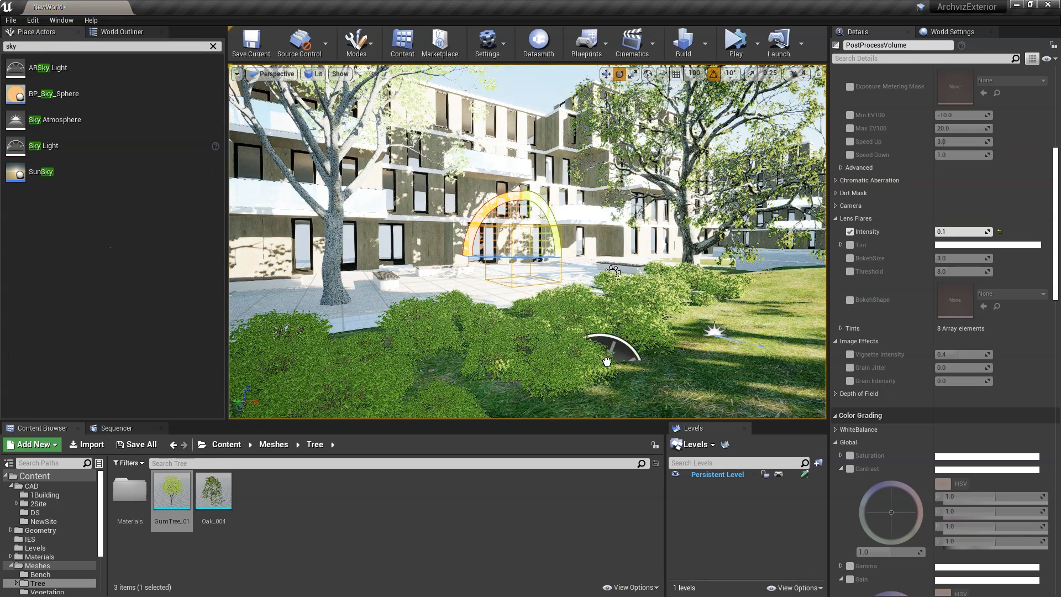
pyautogui.moveTo(666, 360); pyautogui.dragTo(666, 359)
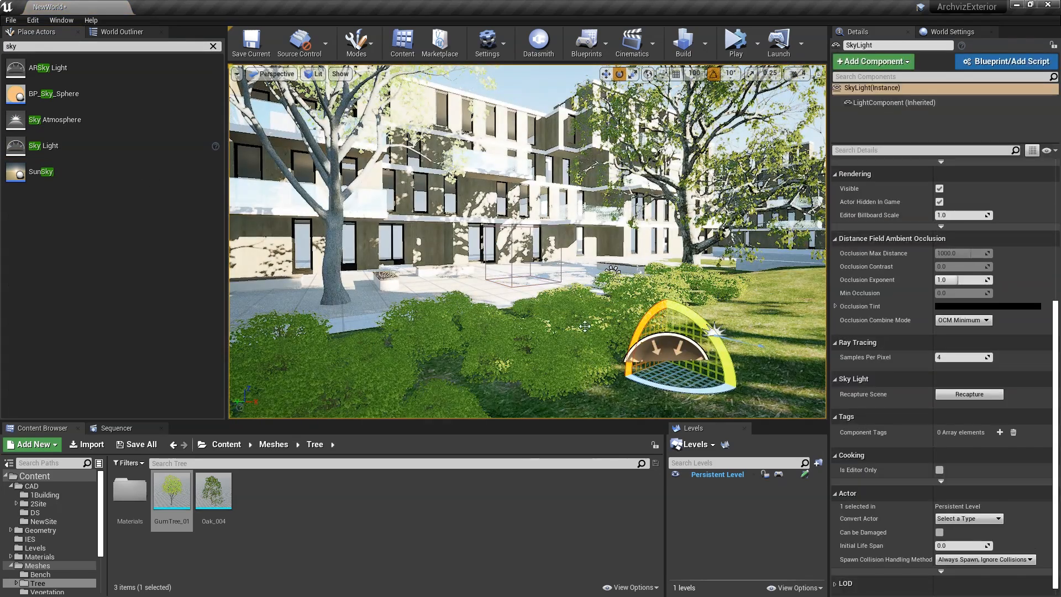
pyautogui.click(607, 75)
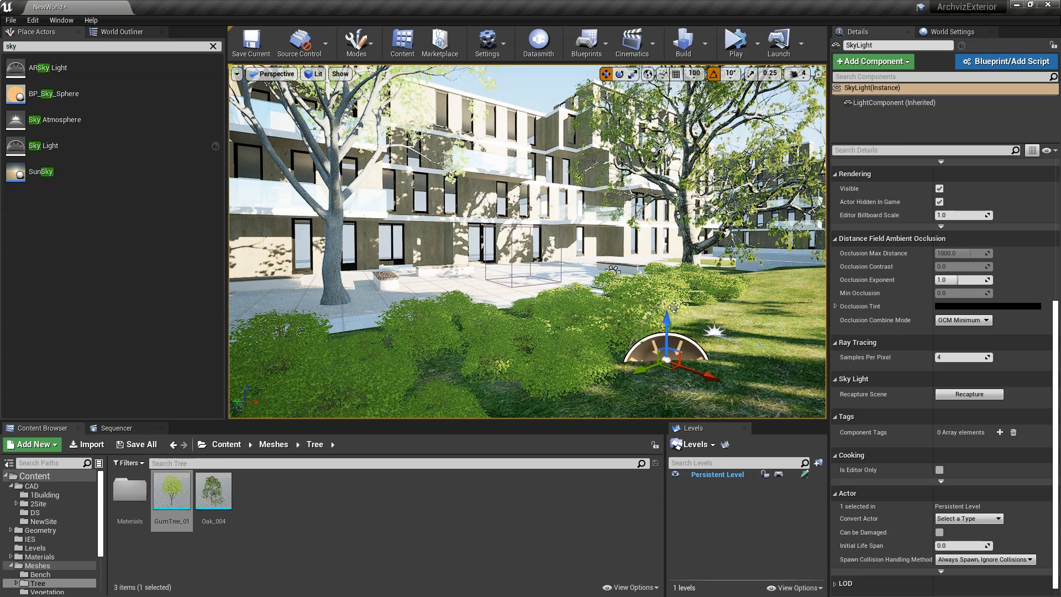
pyautogui.moveTo(672, 370); pyautogui.dragTo(475, 292)
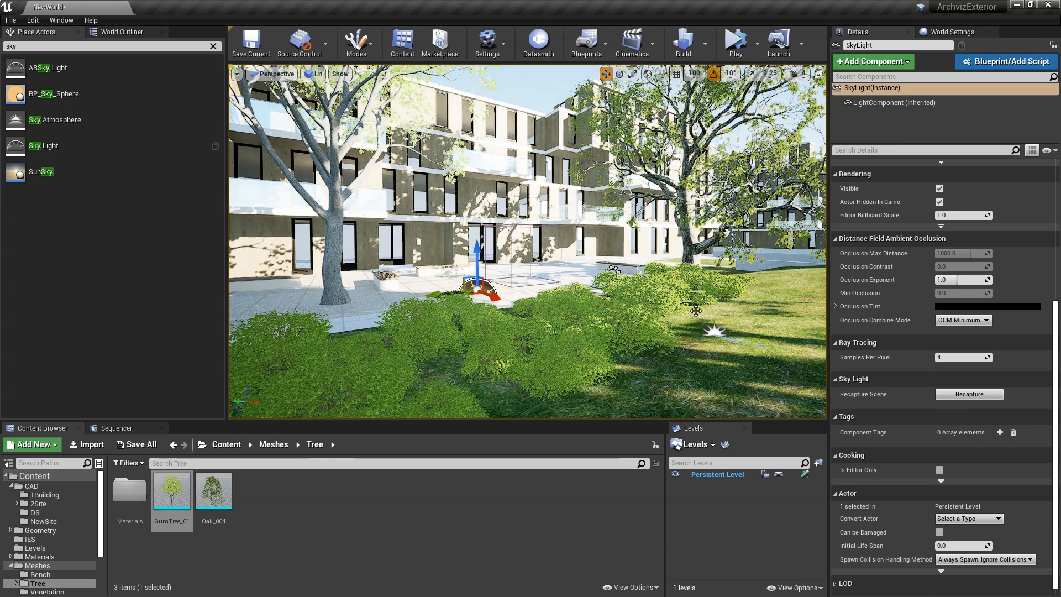
# Set the sky light's mobility to Movable and enable Cast Ray Tracing Shadows in its advanced light settings
pyautogui.click(124, 34)
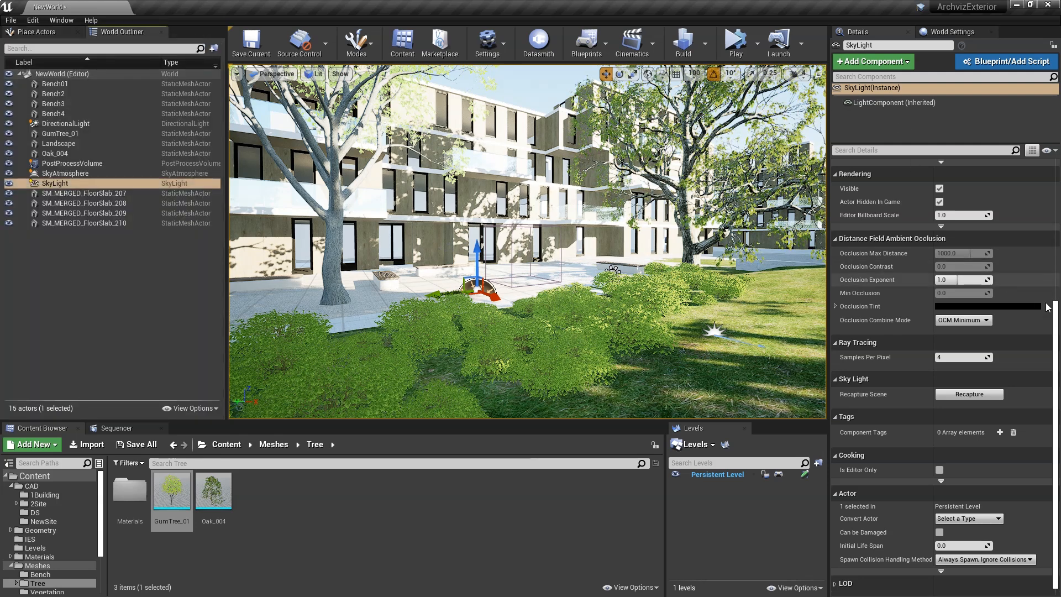
pyautogui.moveTo(1057, 325); pyautogui.dragTo(1057, 169)
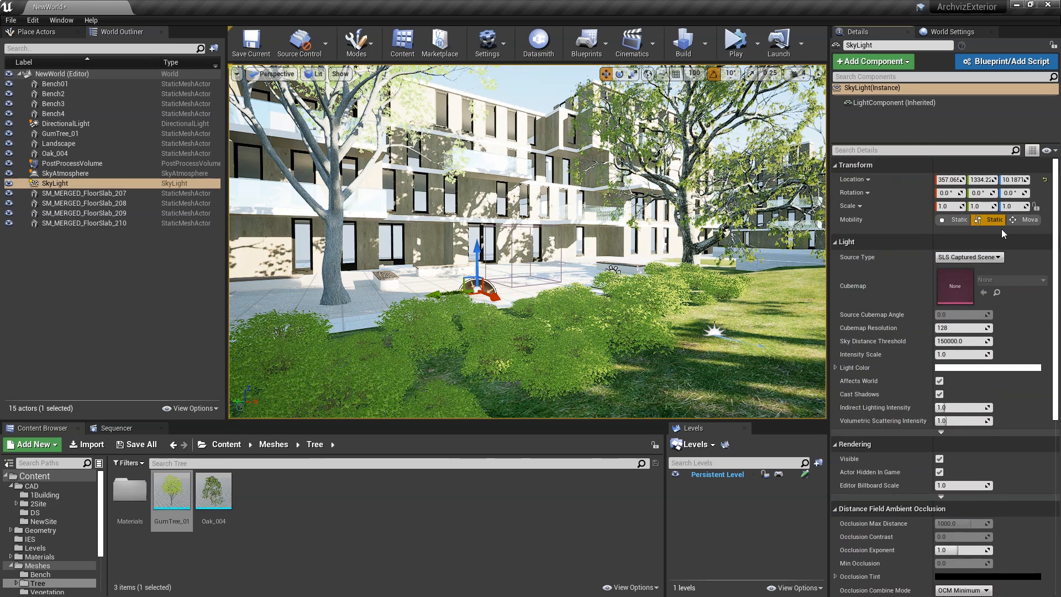
pyautogui.click(1027, 220)
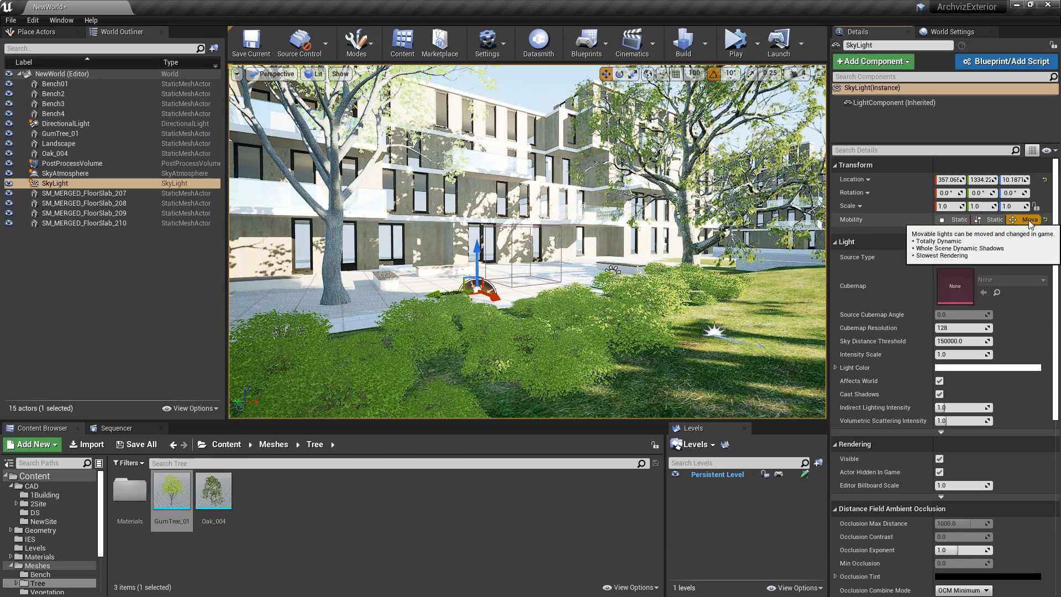
pyautogui.click(926, 432)
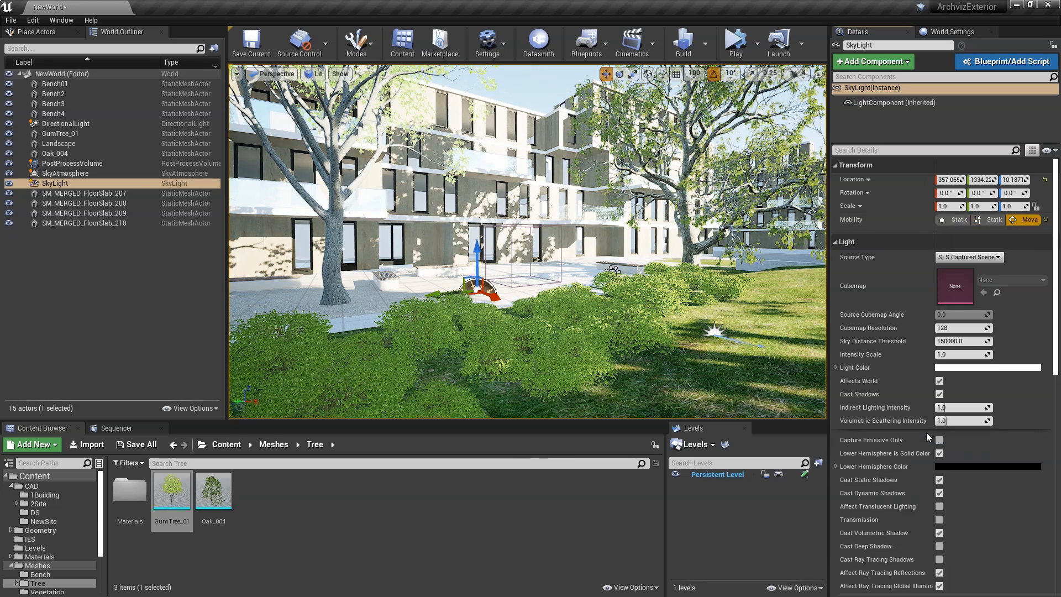
pyautogui.scroll(-2, 936, 440)
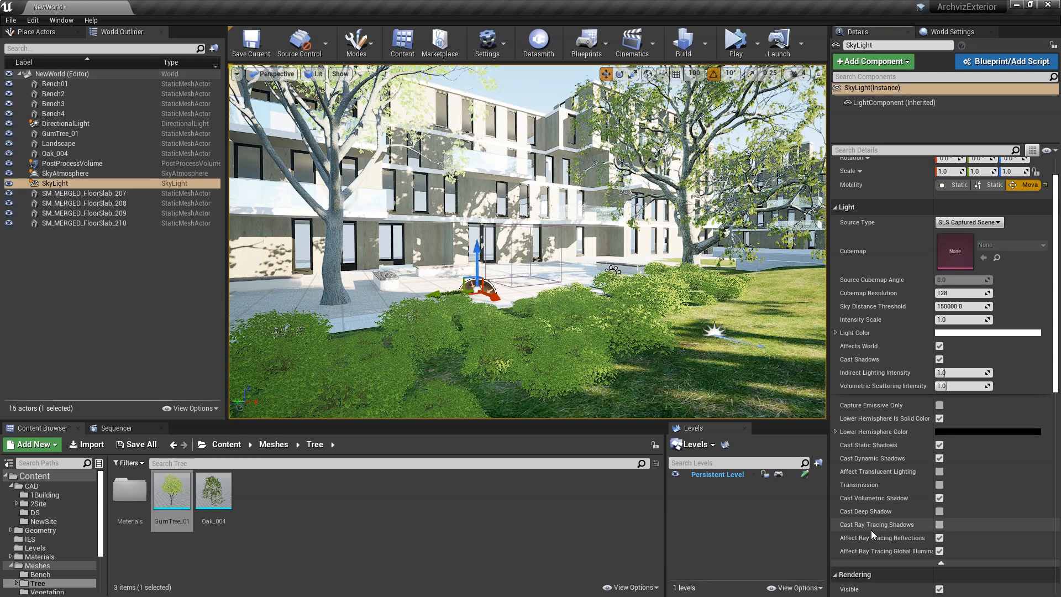
pyautogui.click(940, 525)
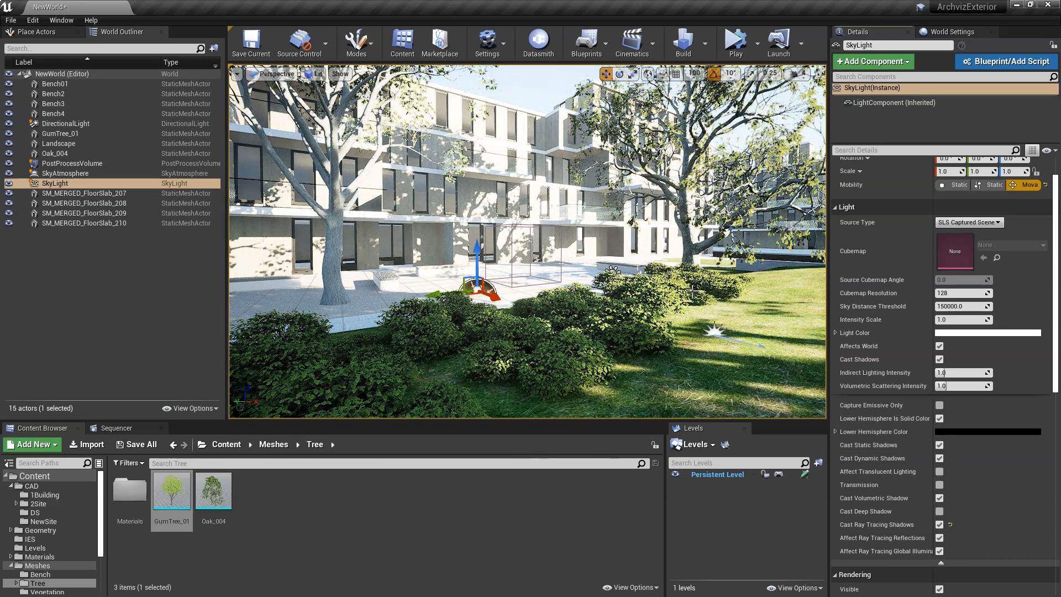
pyautogui.moveTo(645, 278); pyautogui.dragTo(652, 276, button='right')
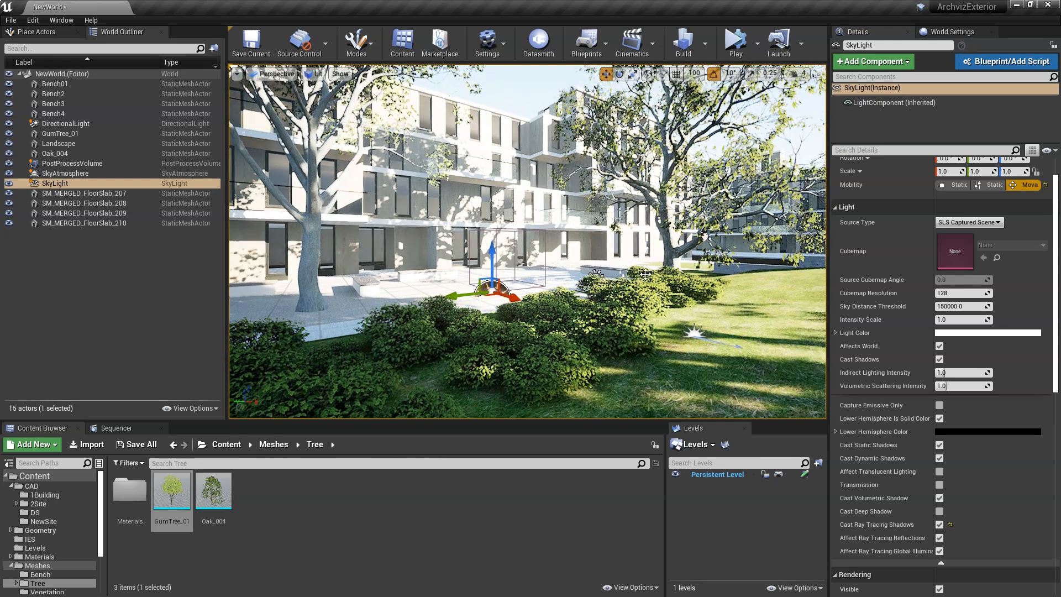
# Move the directional light beside the sky light and rotate it to a low sun angle, fine-tuning with rotation snapping off
pyautogui.click(63, 125)
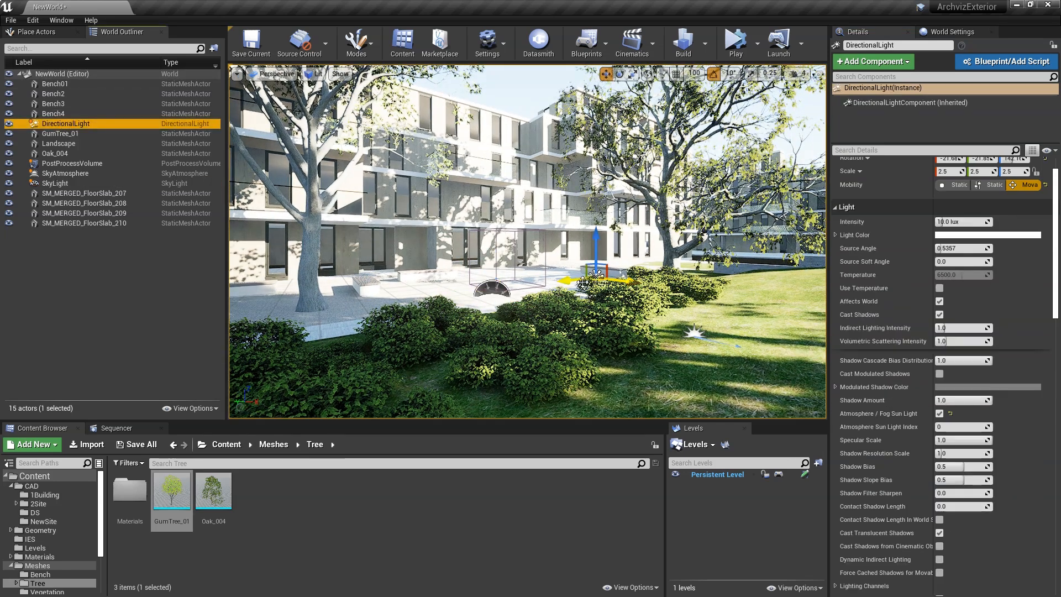
pyautogui.moveTo(583, 283); pyautogui.dragTo(559, 283)
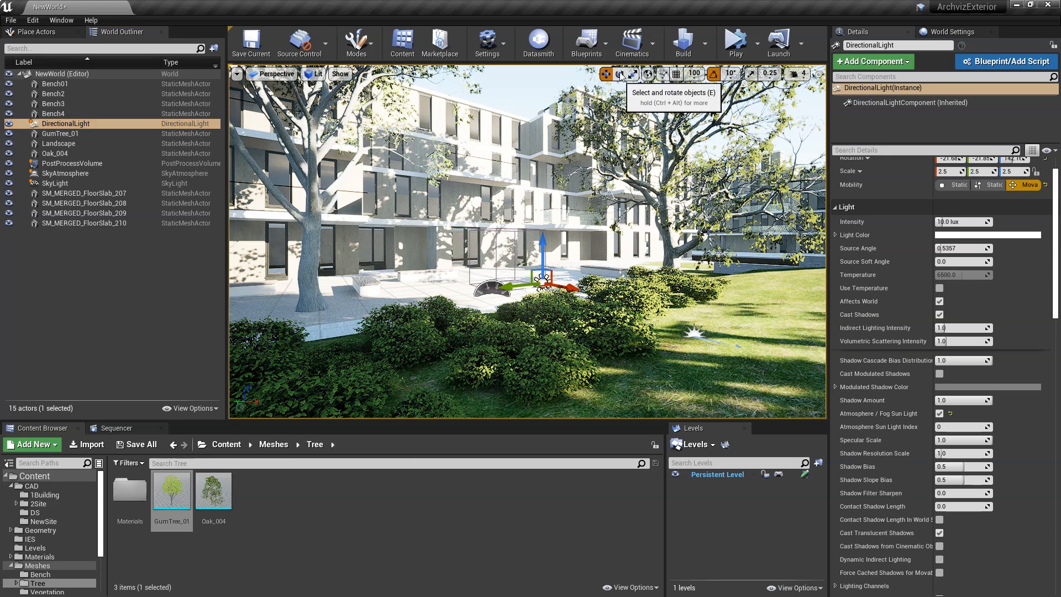
pyautogui.moveTo(582, 264); pyautogui.dragTo(589, 320)
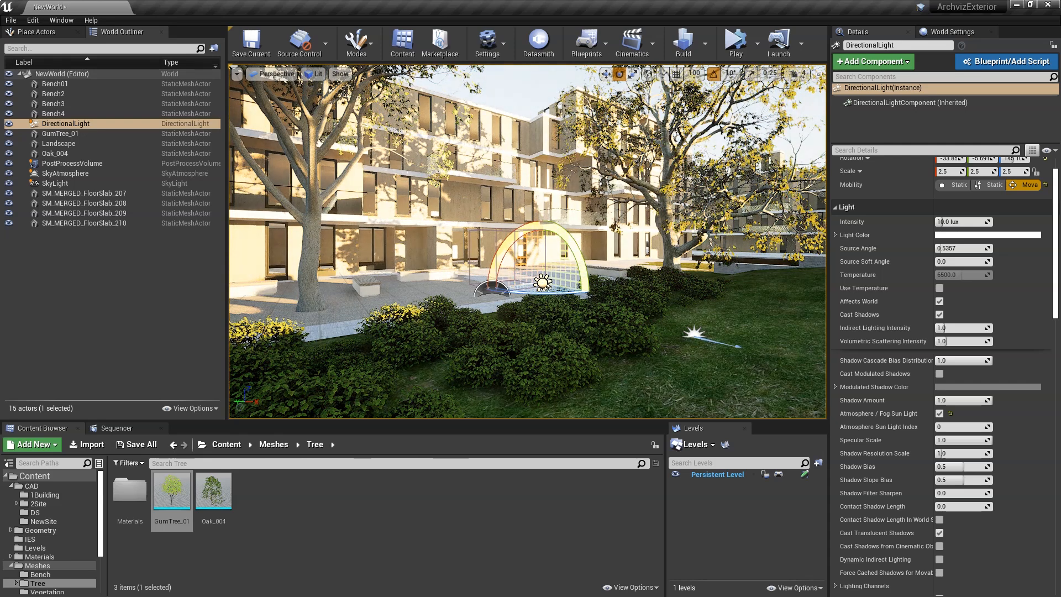
pyautogui.click(713, 76)
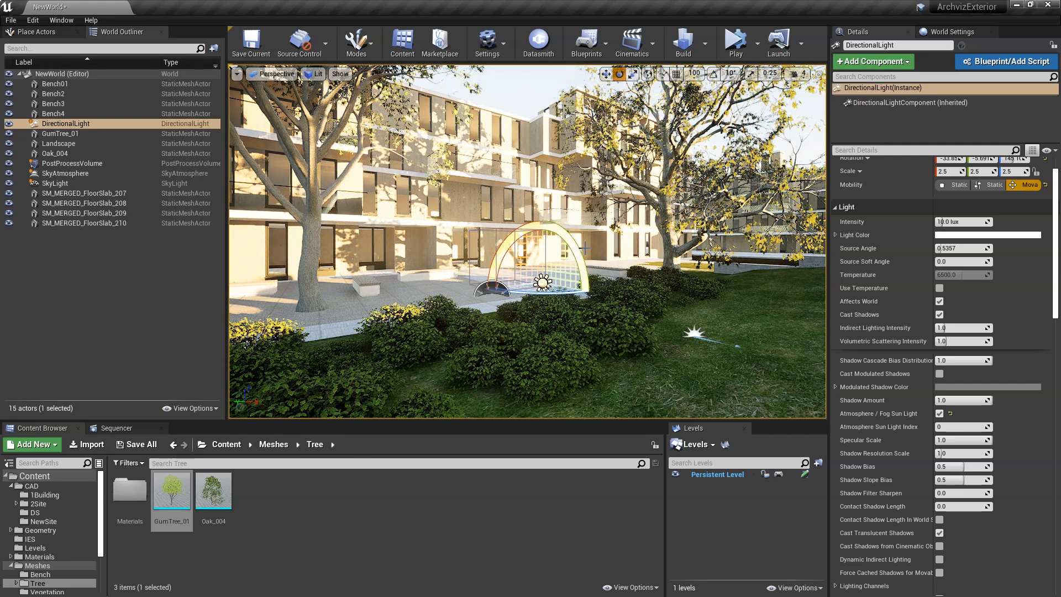
pyautogui.moveTo(577, 248)
pyautogui.mouseDown()
pyautogui.moveTo(592, 313)
pyautogui.moveTo(590, 259)
pyautogui.moveTo(592, 305)
pyautogui.moveTo(575, 253)
pyautogui.mouseUp()
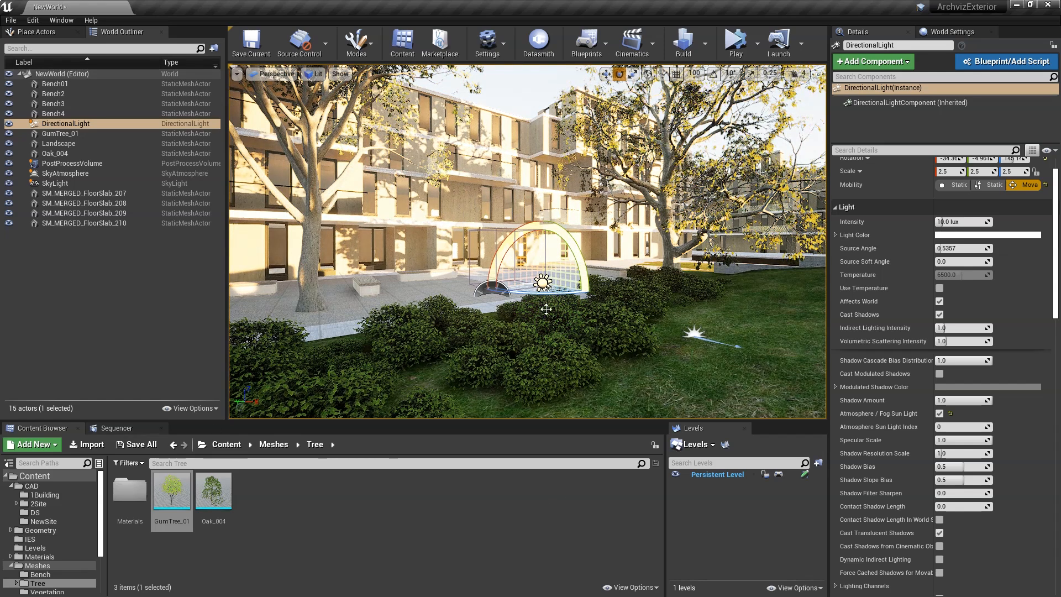
# Rotate the directional light to a lower, warmer sun angle and create a level sequence saved as NewLevelSequence
pyautogui.moveTo(568, 297); pyautogui.dragTo(591, 298)
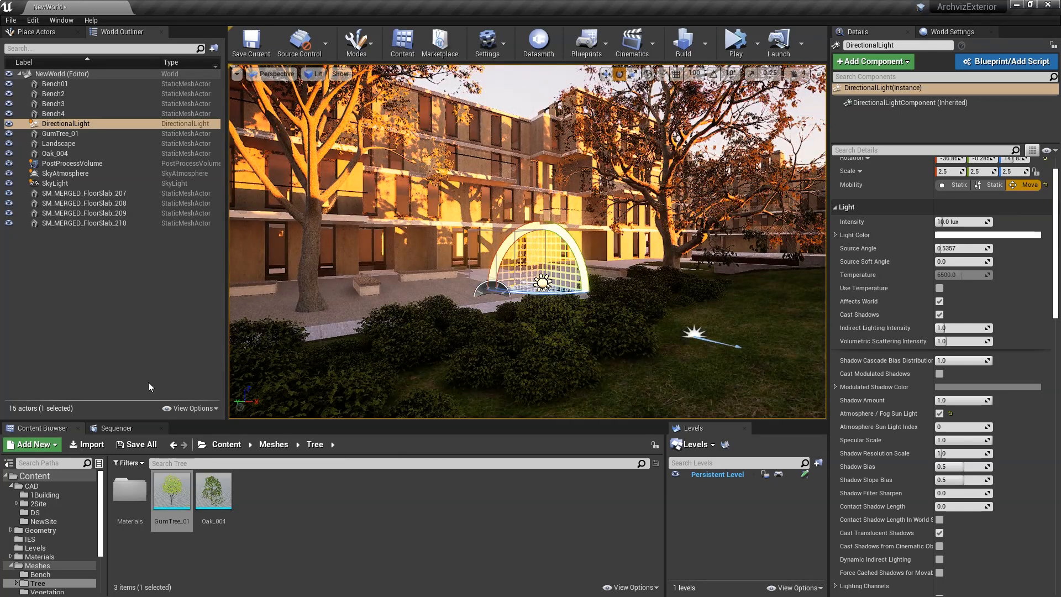
pyautogui.click(125, 429)
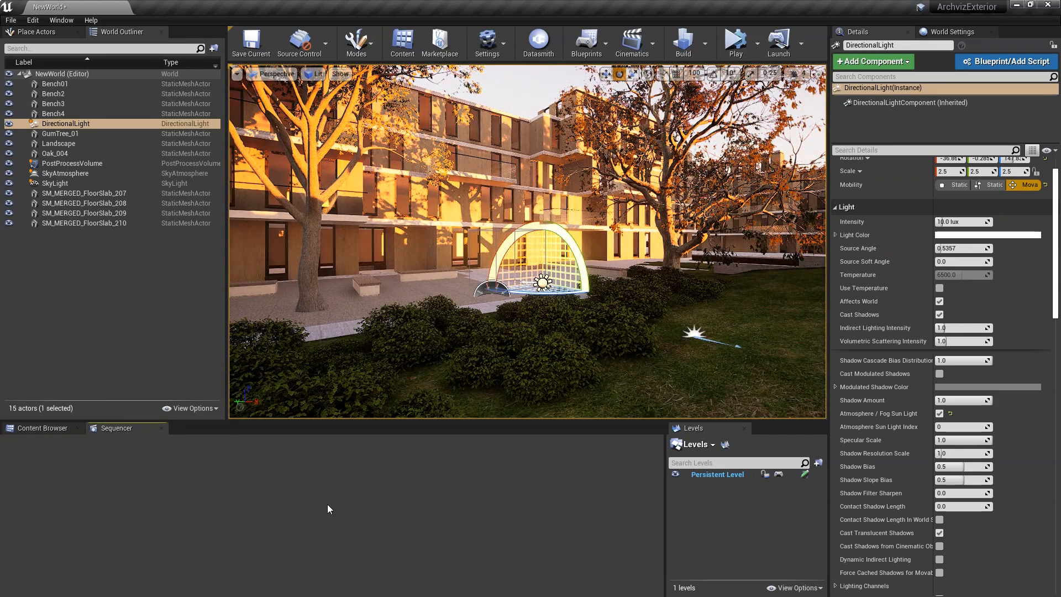
pyautogui.click(648, 34)
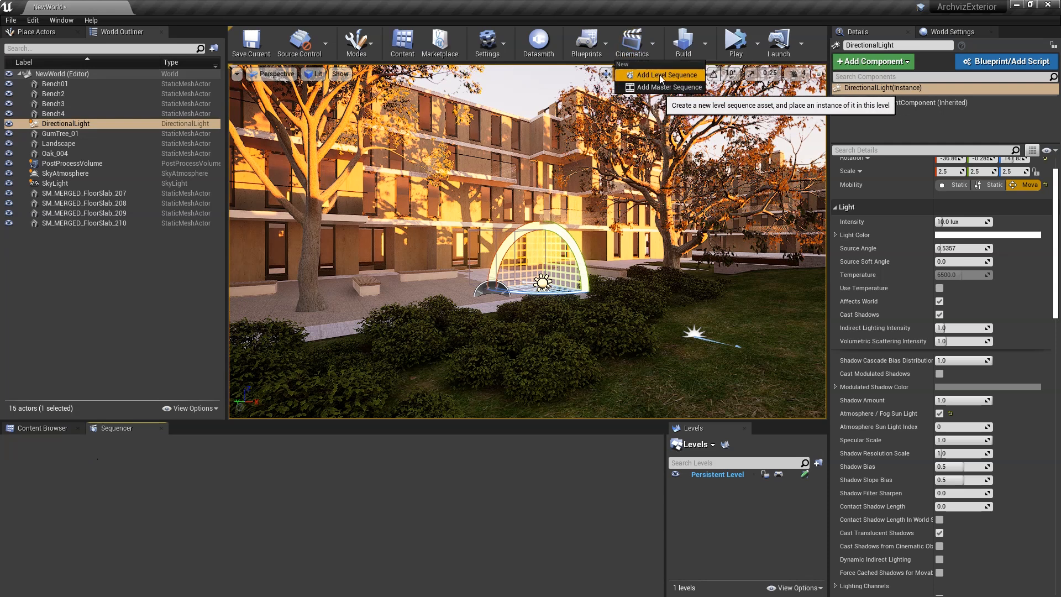
pyautogui.click(660, 76)
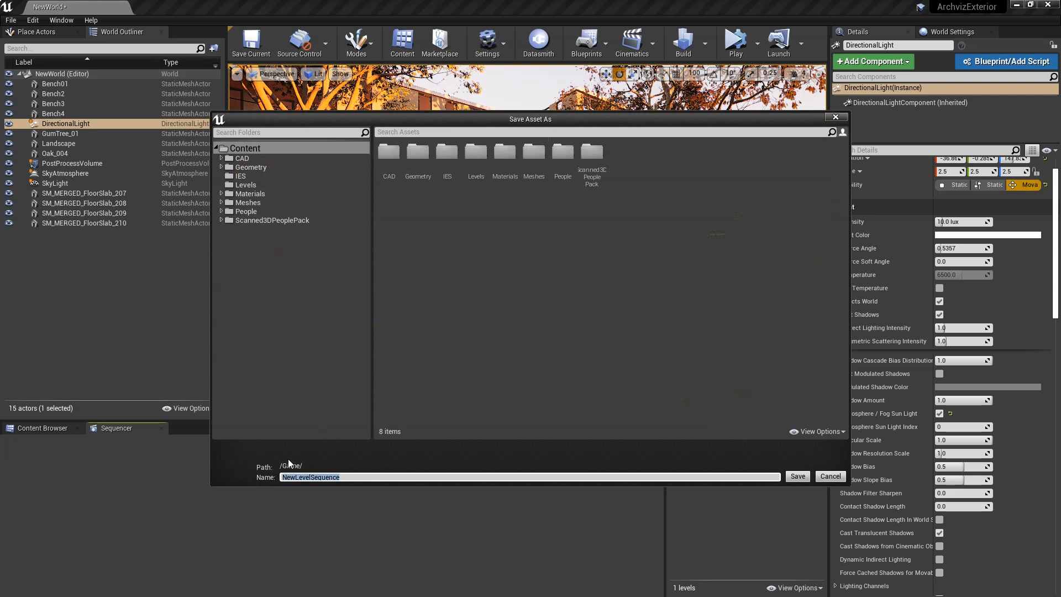
pyautogui.click(799, 477)
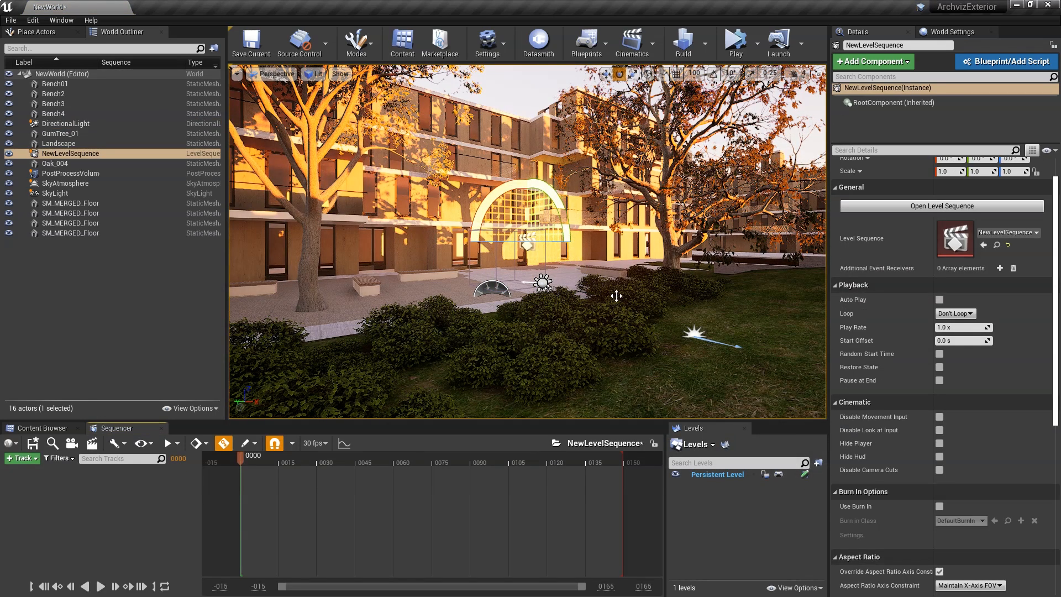
# Add the DirectionalLight actor to the sequence and give it a Transform track
pyautogui.click(66, 123)
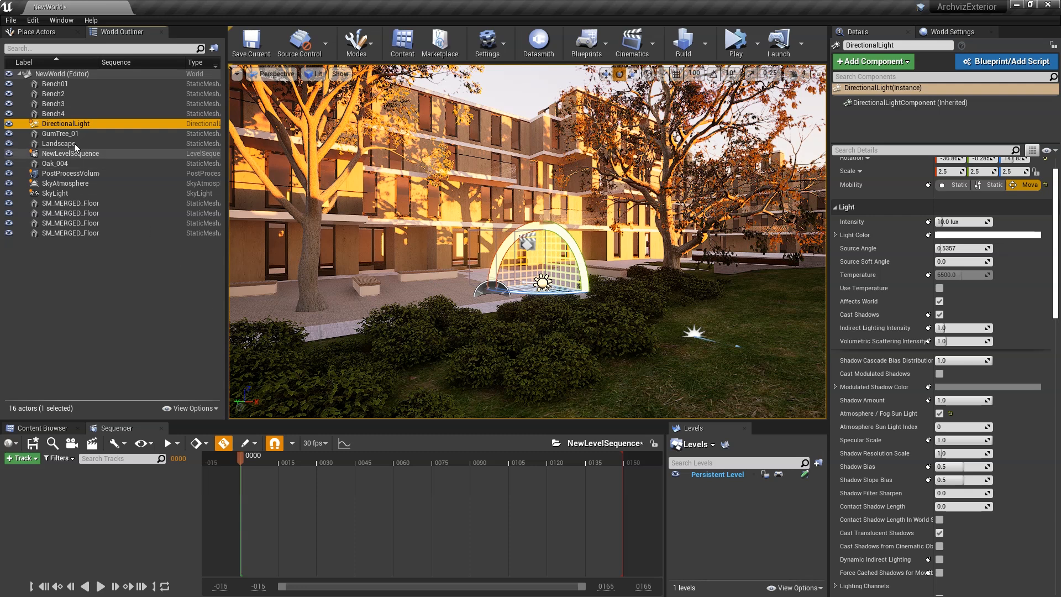
pyautogui.click(22, 458)
pyautogui.moveTo(76, 298)
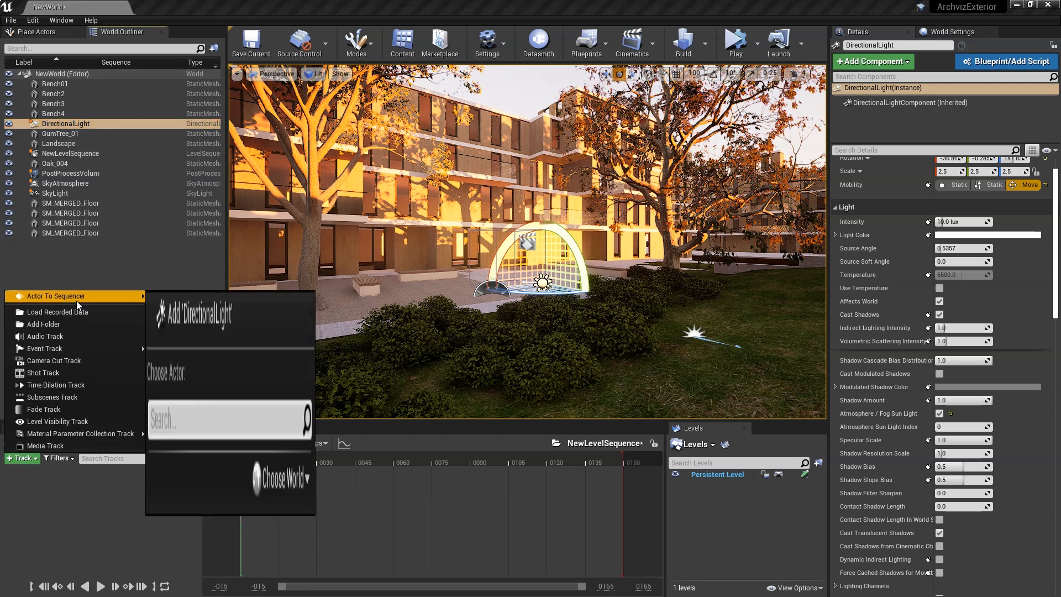
pyautogui.click(167, 296)
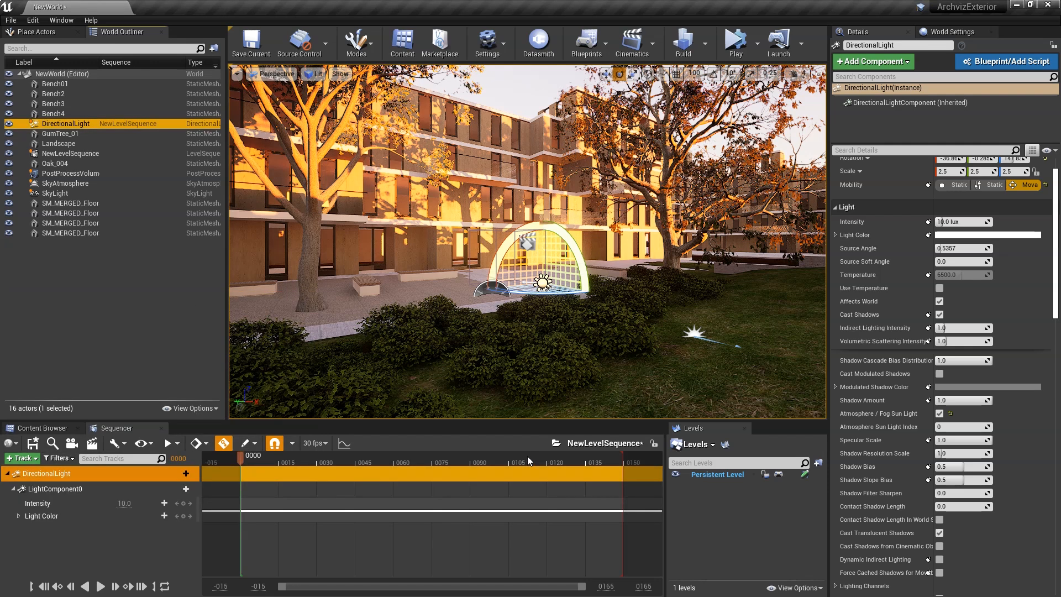
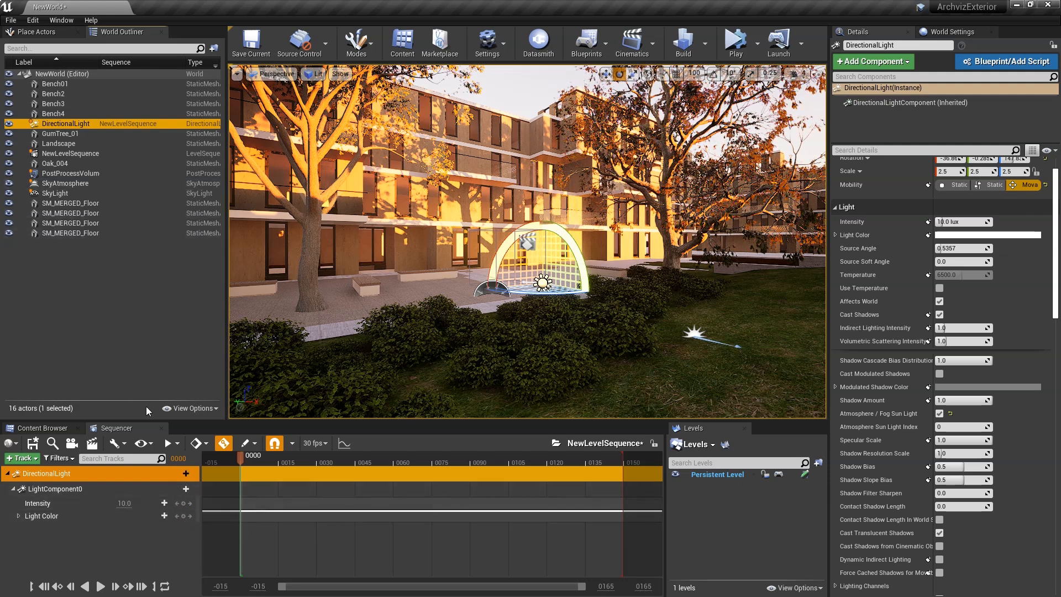
pyautogui.click(180, 472)
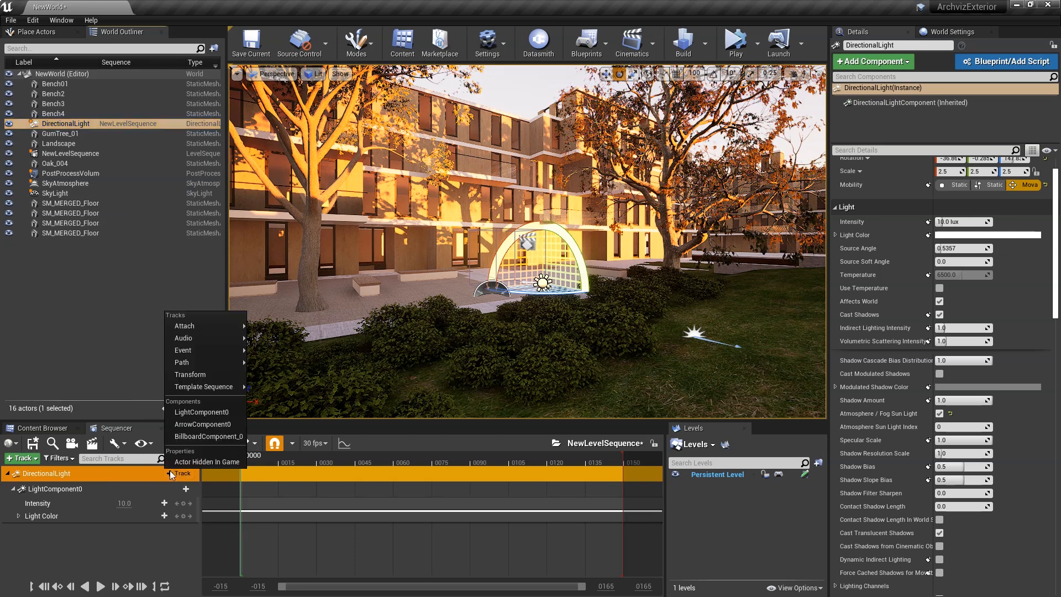
pyautogui.click(188, 374)
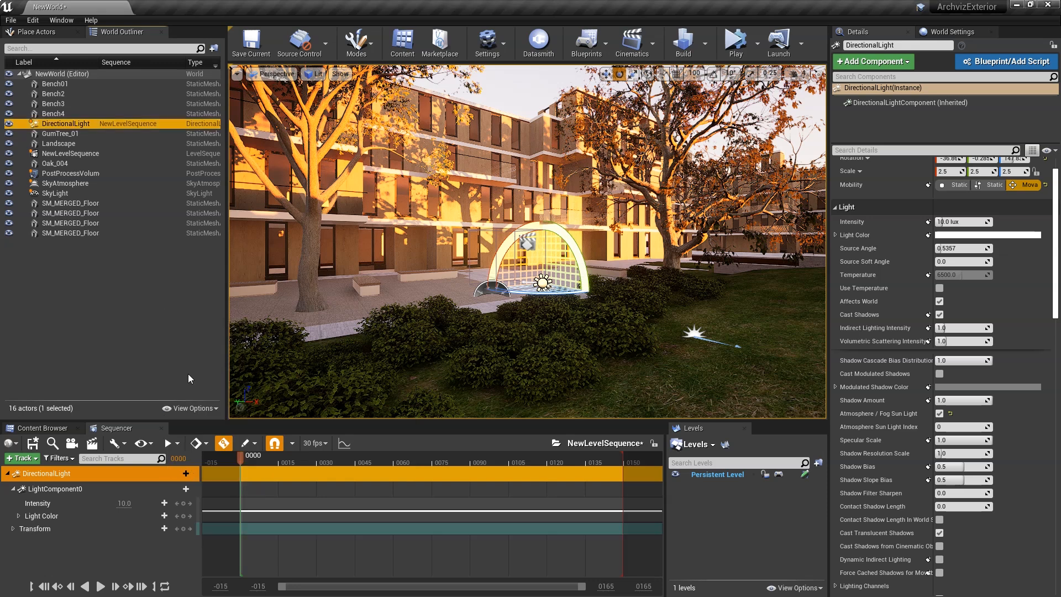
# Key the light's transform at frames 0 and 149, rotating the sun below the horizon at frame 149
pyautogui.click(13, 529)
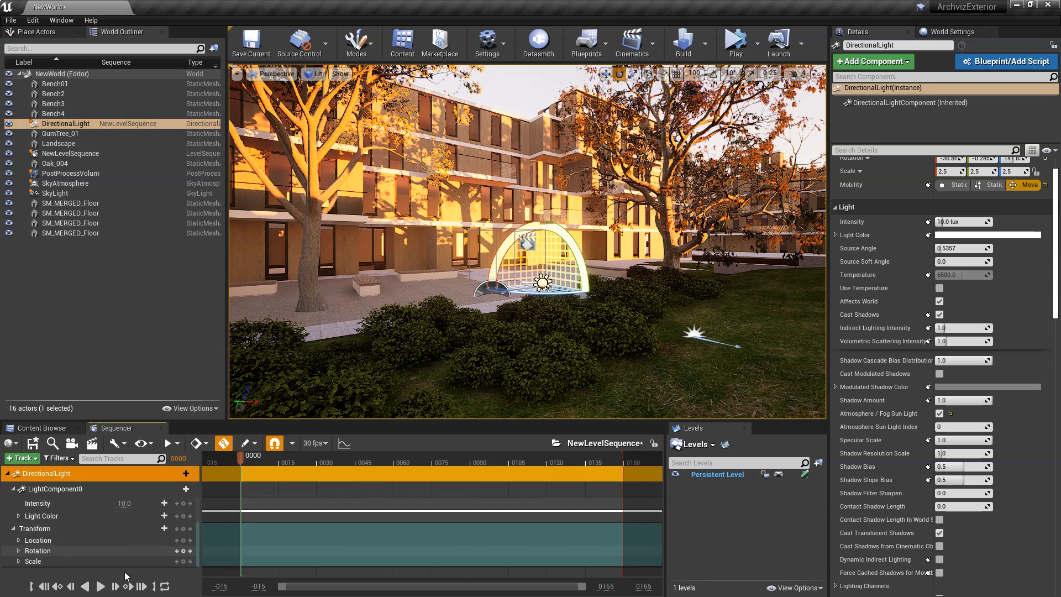
pyautogui.click(180, 530)
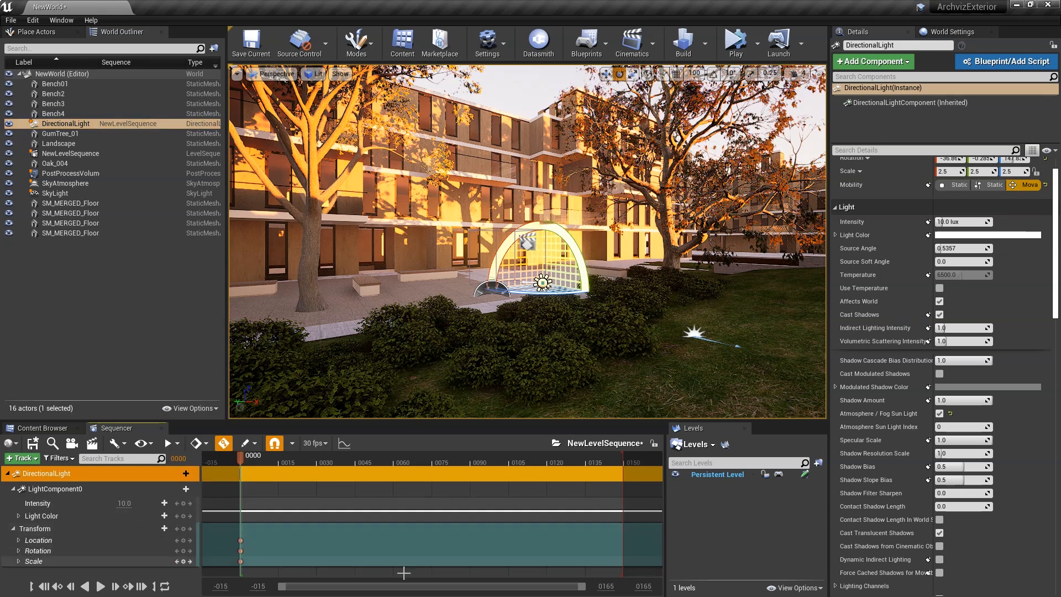
pyautogui.moveTo(242, 456); pyautogui.dragTo(555, 457)
pyautogui.moveTo(626, 469); pyautogui.dragTo(622, 469)
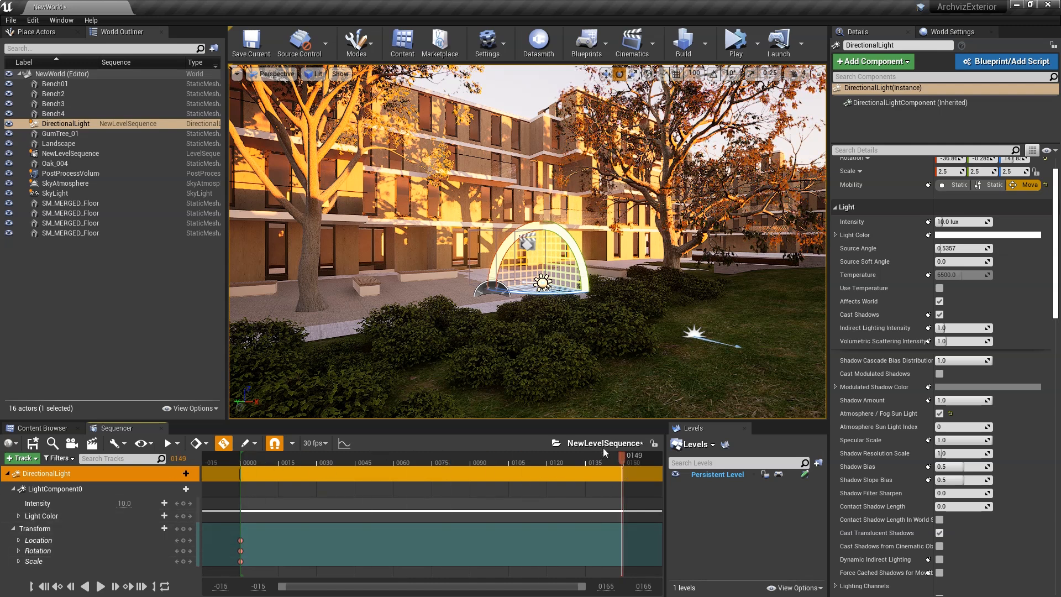
pyautogui.click(183, 529)
pyautogui.moveTo(586, 273); pyautogui.dragTo(594, 306)
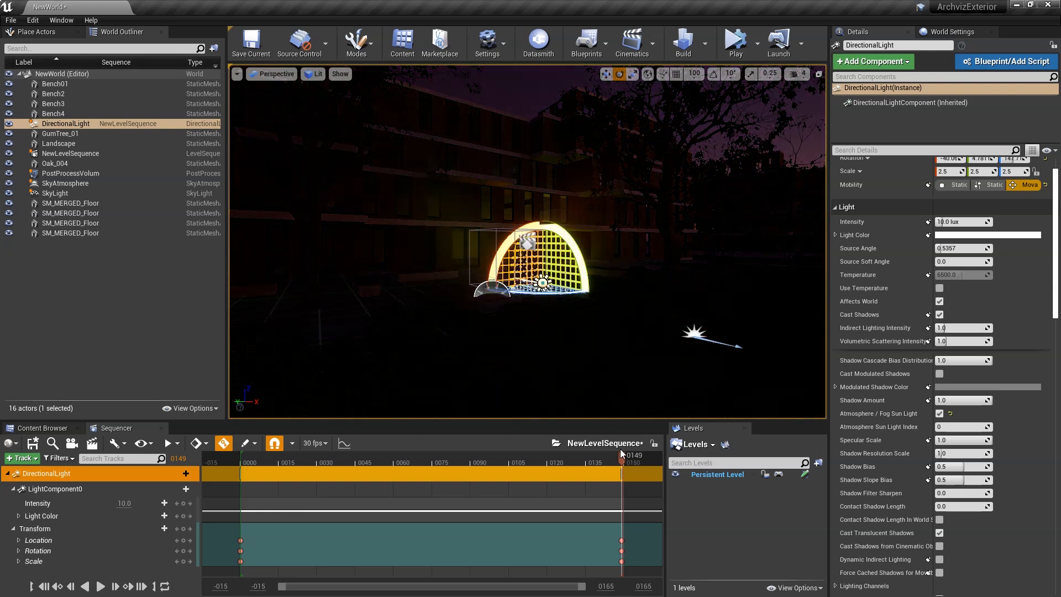
# Scrub back to preview the sunset, return to the frame 0 rotation key, and rotate the sun slightly higher there
pyautogui.moveTo(622, 462); pyautogui.dragTo(276, 457)
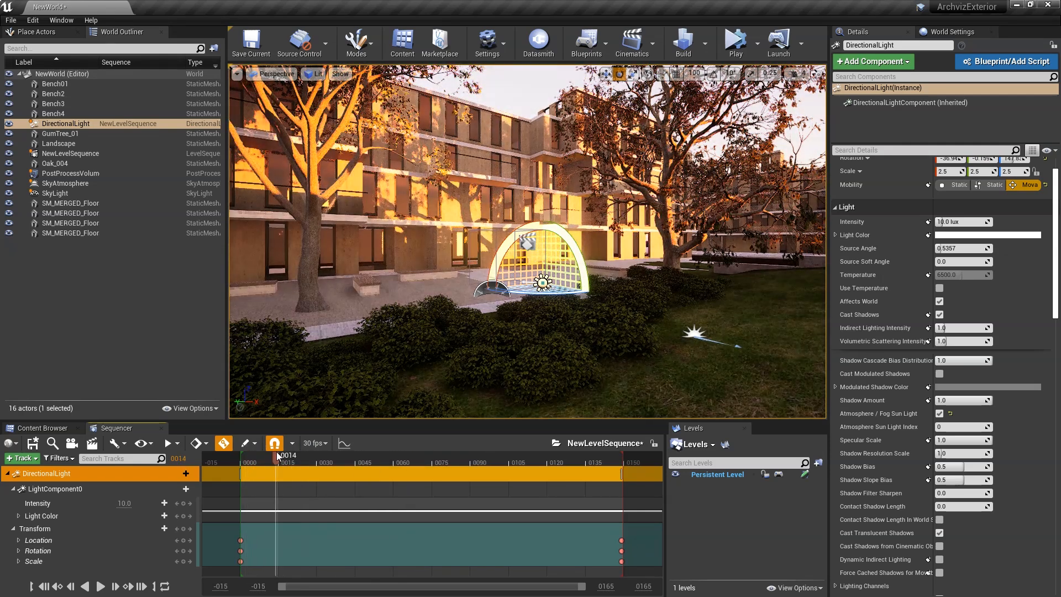
pyautogui.click(241, 551)
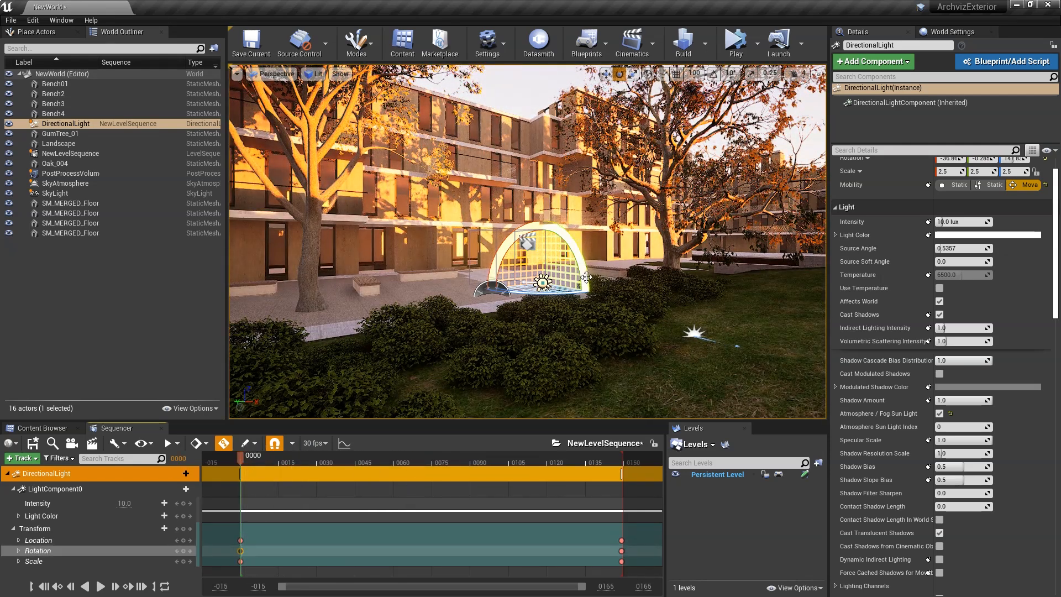
pyautogui.moveTo(587, 291); pyautogui.dragTo(587, 289)
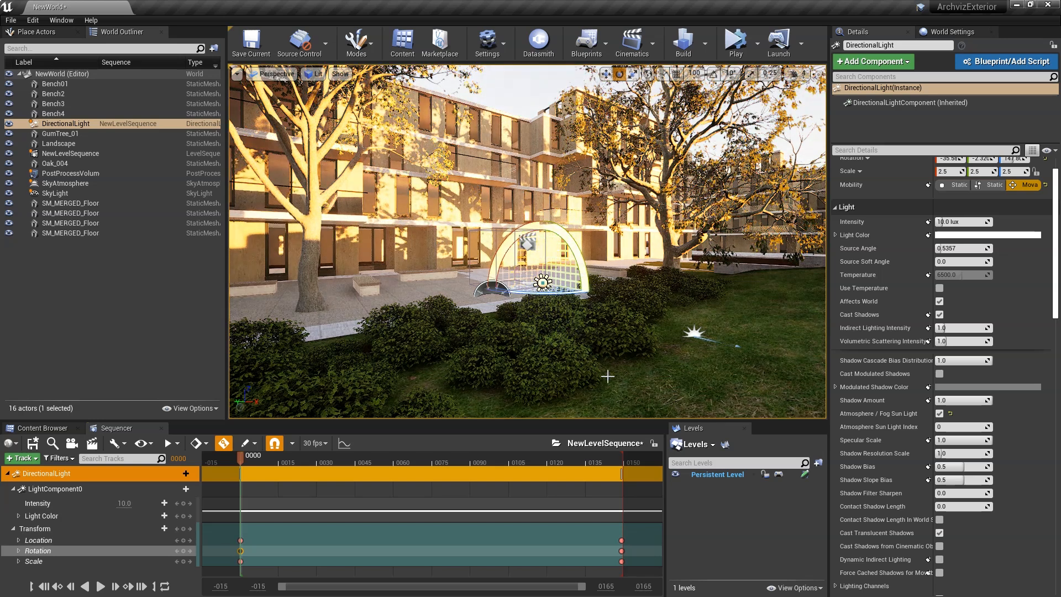
# Switch the viewport to the Cinematic Viewport type and frame the building with its trees and lawn
pyautogui.click(274, 73)
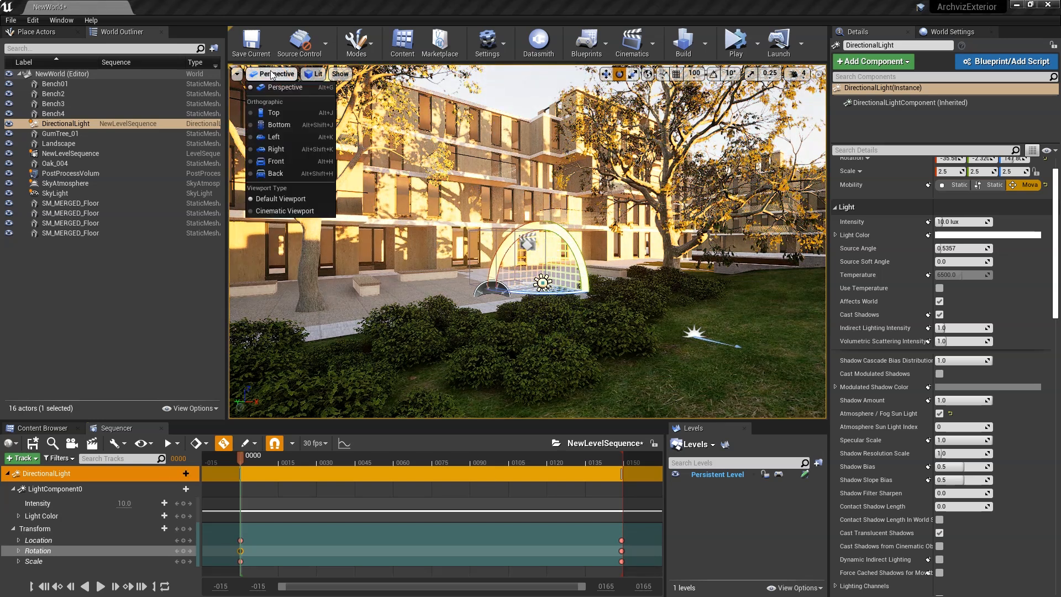
pyautogui.click(281, 211)
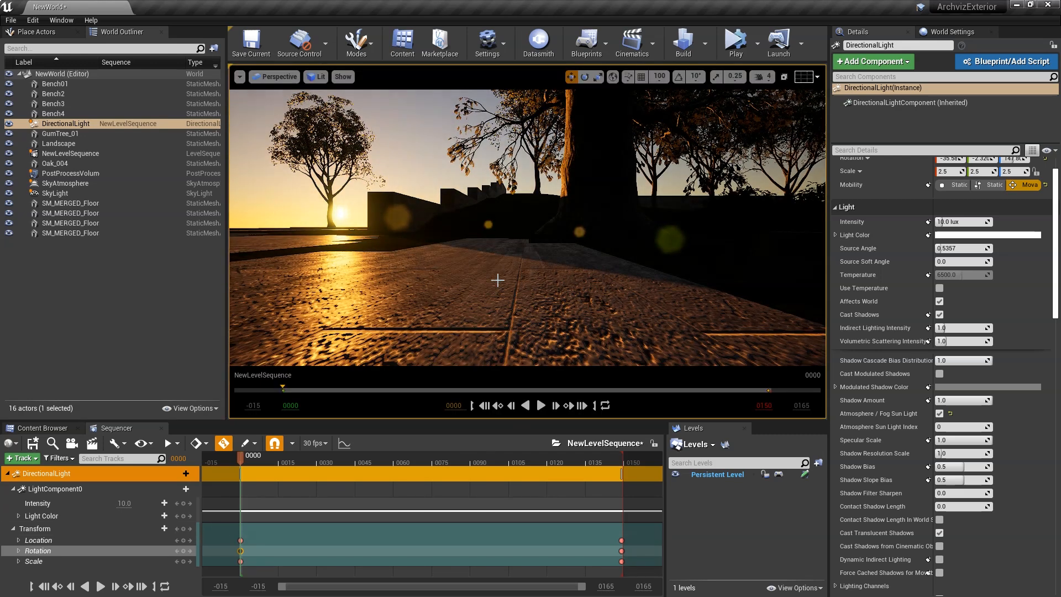
pyautogui.press('w')
pyautogui.moveTo(541, 282)
pyautogui.mouseDown(button='right')
pyautogui.moveTo(663, 283)
pyautogui.moveTo(470, 283)
pyautogui.moveTo(541, 279)
pyautogui.mouseUp(button='right')
pyautogui.press('s')
pyautogui.press('w')
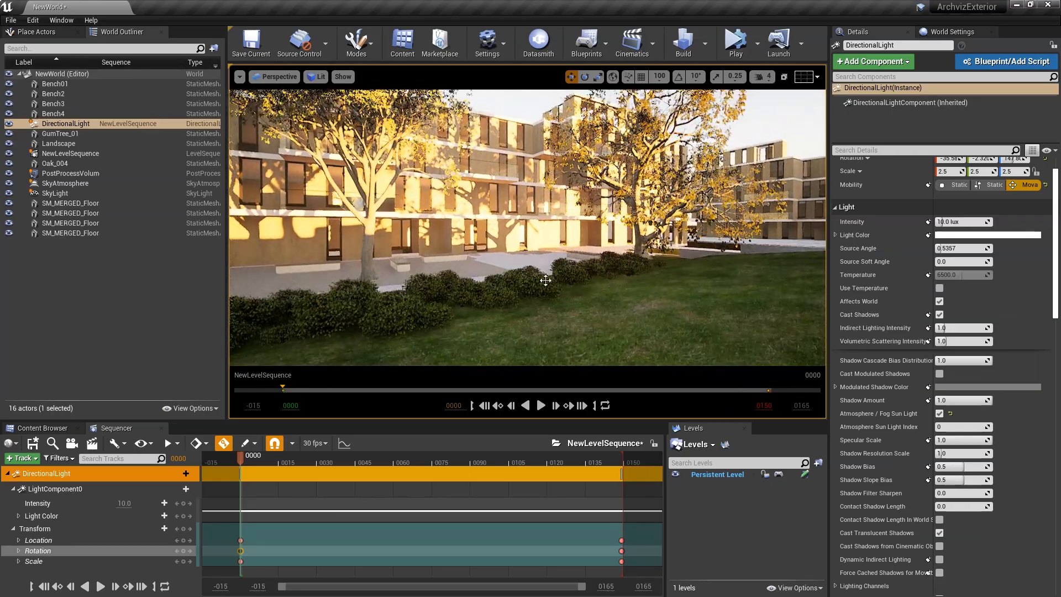
# Add a cine camera to the sequence, frame it on the building facade behind the hedge, and release it from piloting
pyautogui.click(72, 443)
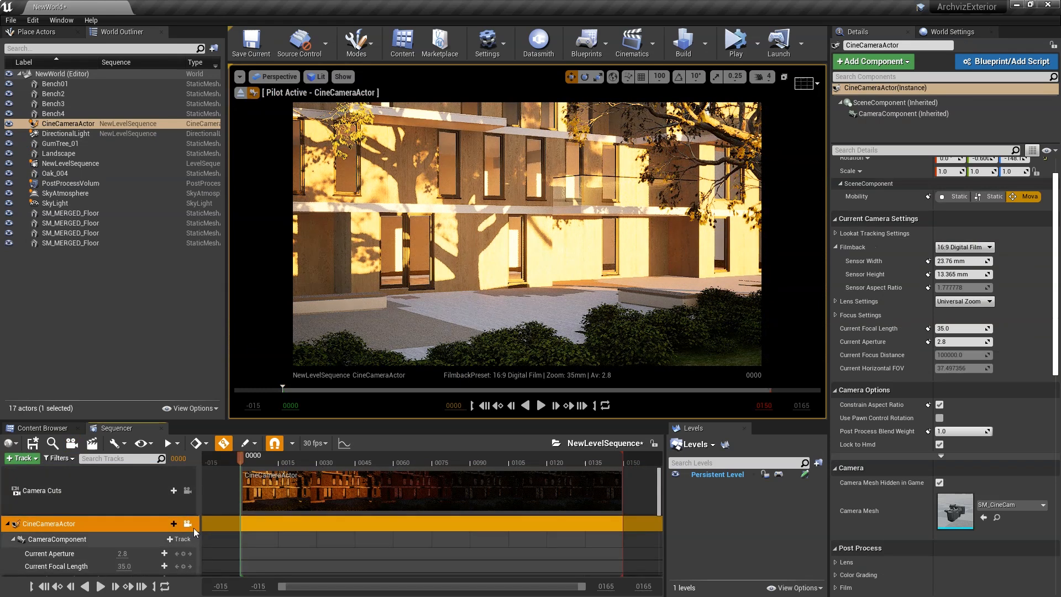
pyautogui.moveTo(523, 283); pyautogui.dragTo(528, 276, button='right')
pyautogui.press('s')
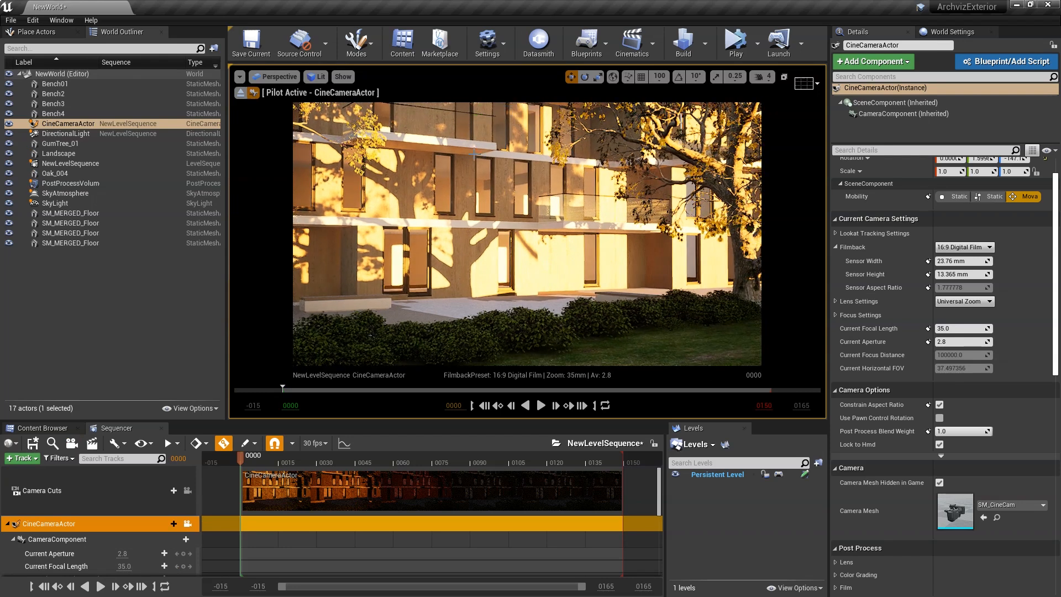
pyautogui.moveTo(715, 216); pyautogui.dragTo(713, 215, button='right')
pyautogui.press('a')
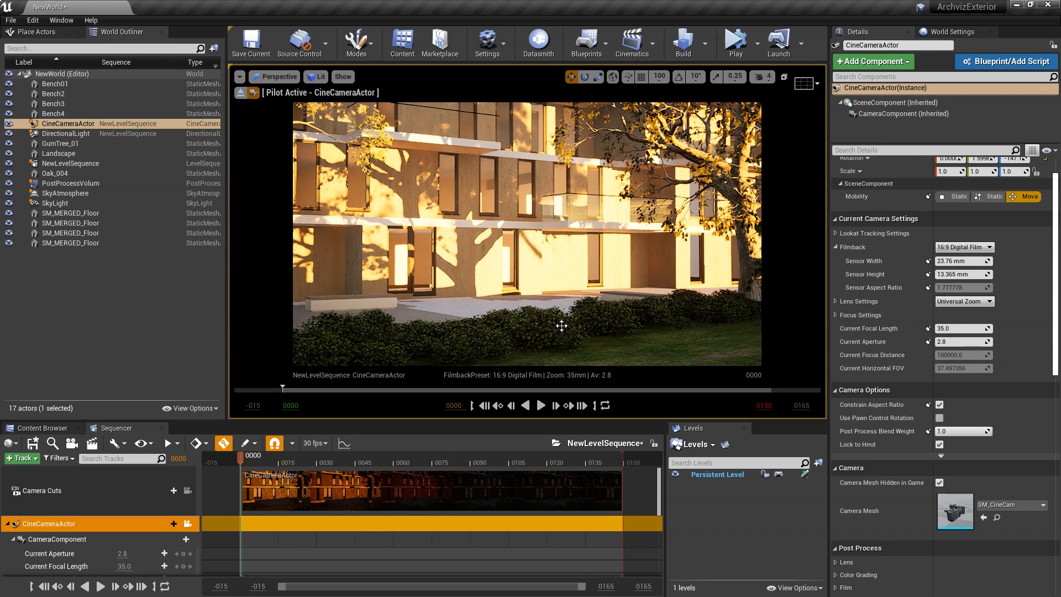
pyautogui.click(8, 524)
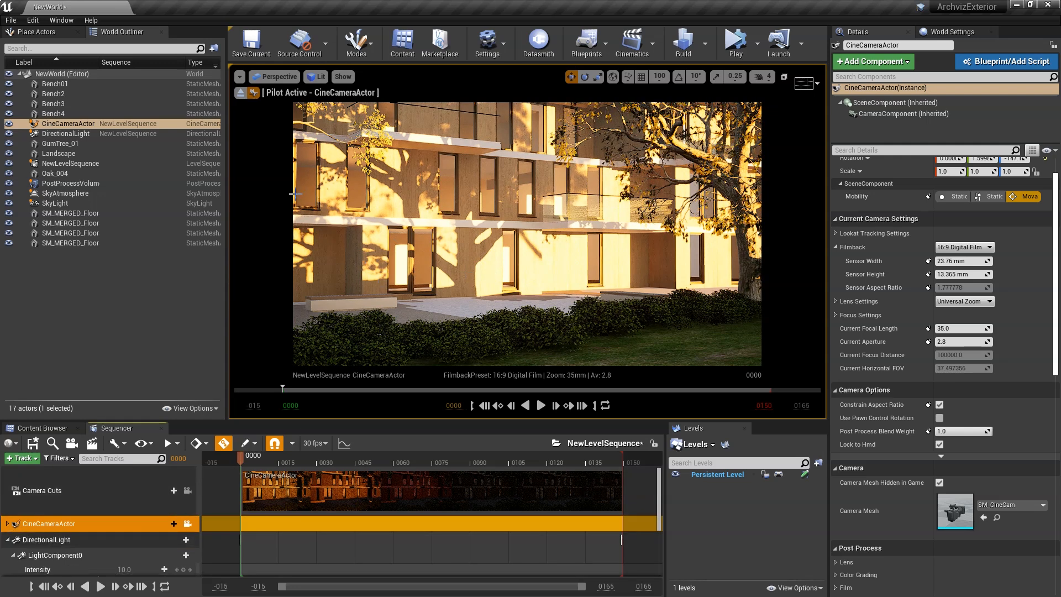
pyautogui.click(254, 99)
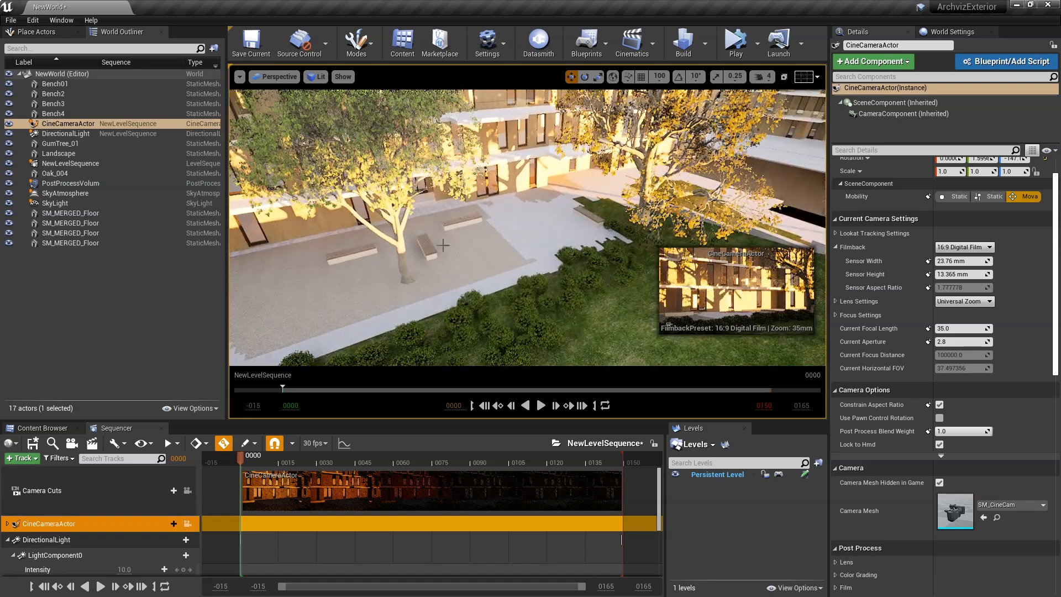
# Bring up the project assets with more height and open the rp_fabienne_percy_posed_001_ue4 character folder
pyautogui.click(421, 243)
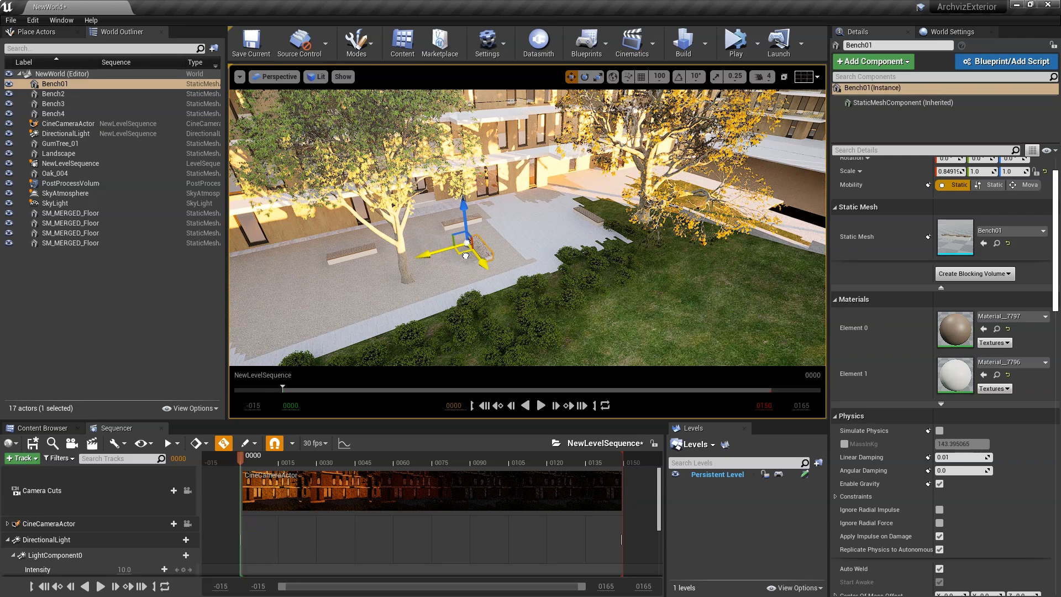
pyautogui.click(364, 264)
pyautogui.moveTo(364, 258); pyautogui.dragTo(458, 284)
pyautogui.press('w')
pyautogui.moveTo(458, 284)
pyautogui.mouseDown(button='right')
pyautogui.moveTo(467, 285)
pyautogui.moveTo(451, 285)
pyautogui.mouseUp(button='right')
pyautogui.click(270, 335)
pyautogui.moveTo(269, 350); pyautogui.dragTo(416, 310)
pyautogui.click(58, 429)
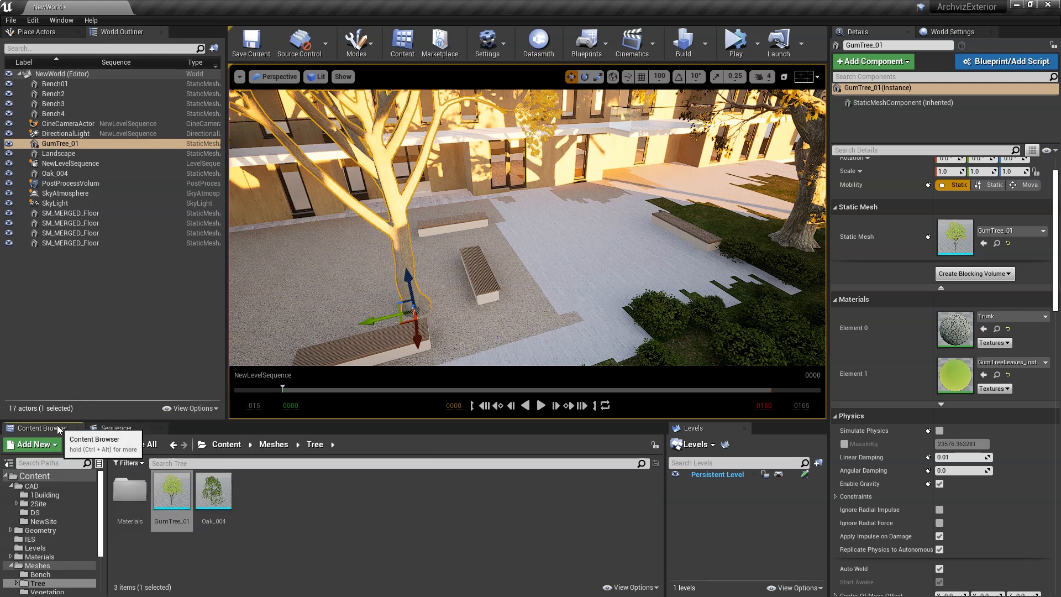
pyautogui.moveTo(220, 424); pyautogui.dragTo(220, 336)
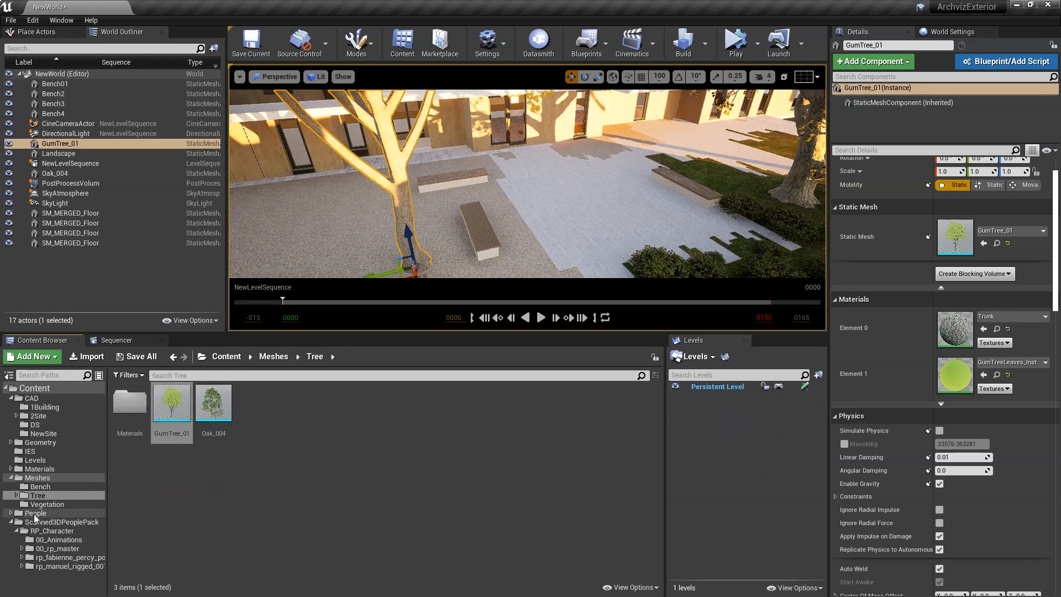
pyautogui.click(59, 558)
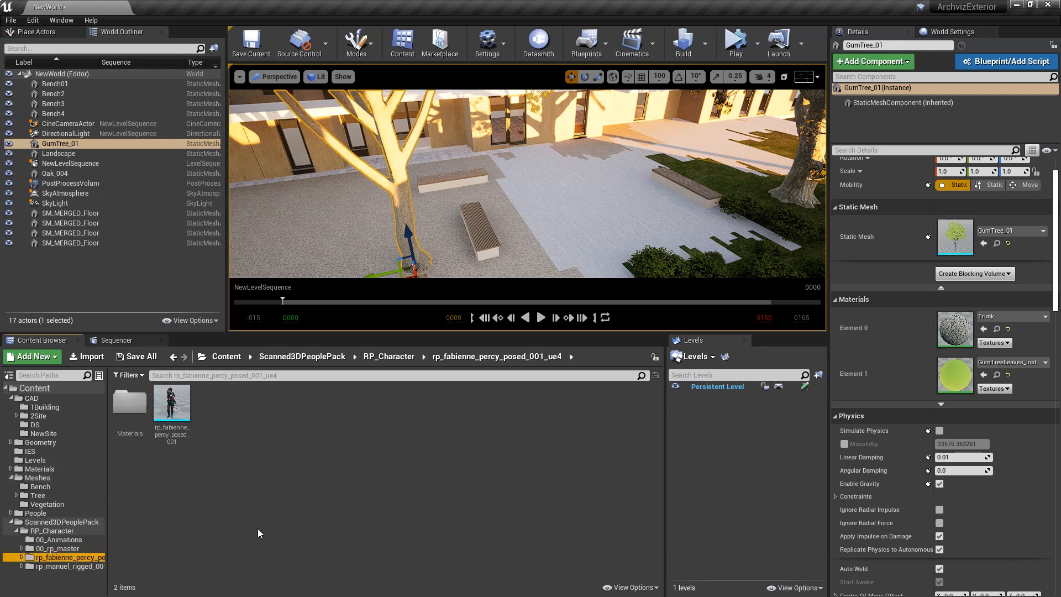
# Place one rp_fabienne_percy_posed_001 figure on the paving near the building entrance and rotate it about its vertical axis
pyautogui.moveTo(172, 403); pyautogui.dragTo(406, 243)
pyautogui.moveTo(512, 162); pyautogui.dragTo(512, 162)
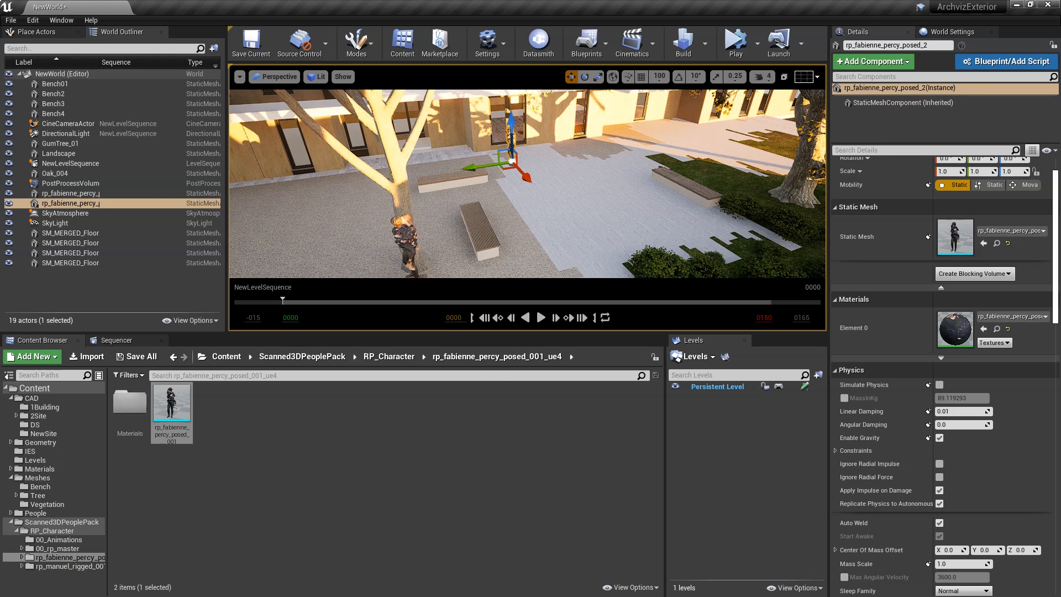
pyautogui.press('Delete')
pyautogui.click(510, 149)
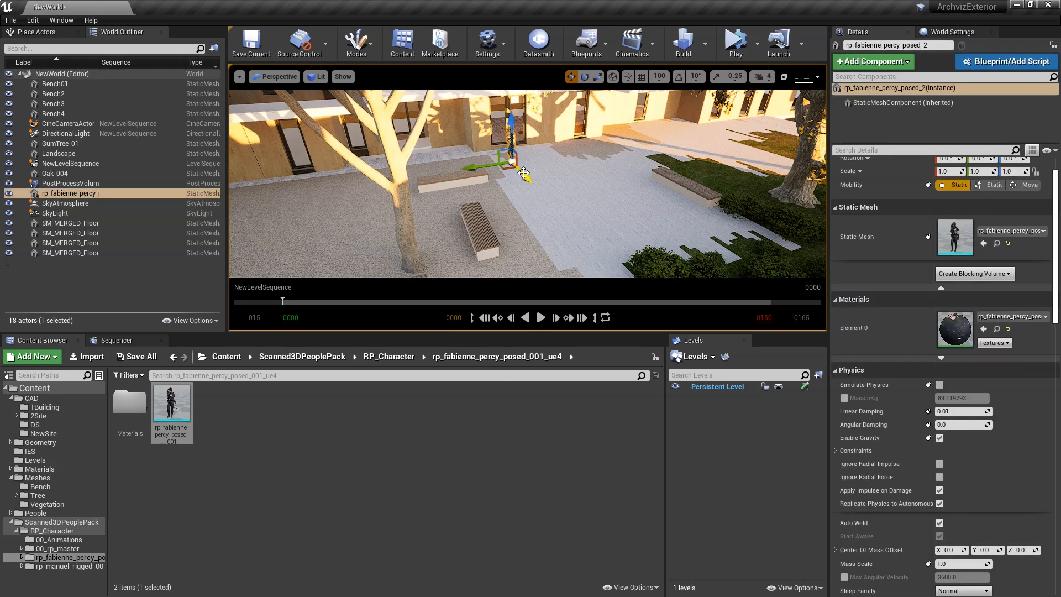
pyautogui.press('e')
pyautogui.moveTo(497, 189); pyautogui.dragTo(539, 189)
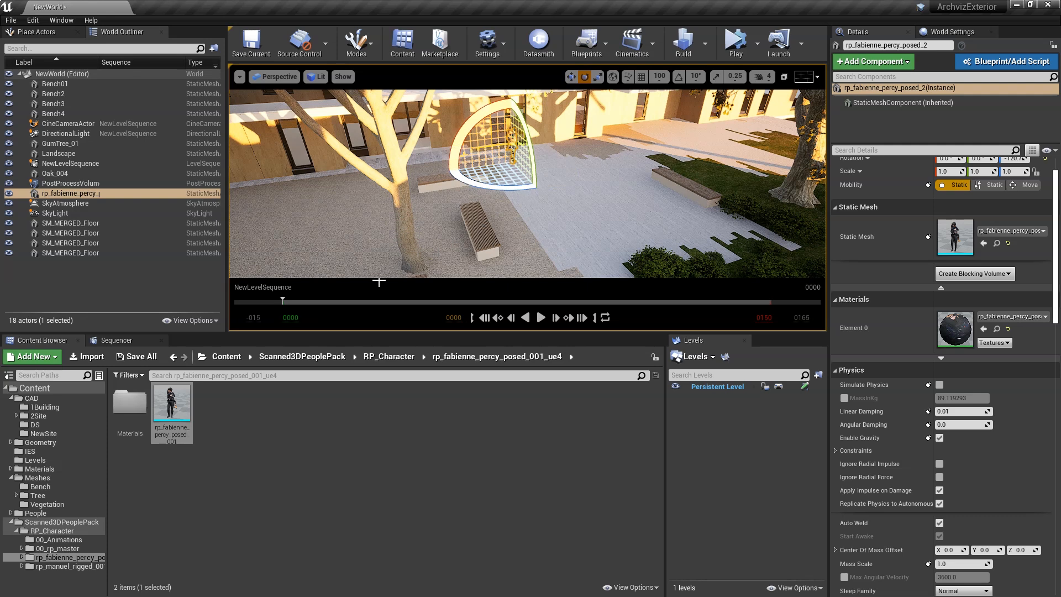
# Place the rp_manuel_rigged_001_ue4 figure on the paving behind the bench near the lawn and rotate it about -102° around its vertical axis
pyautogui.click(66, 566)
pyautogui.moveTo(172, 402); pyautogui.dragTo(655, 168)
pyautogui.press('r')
pyautogui.press('e')
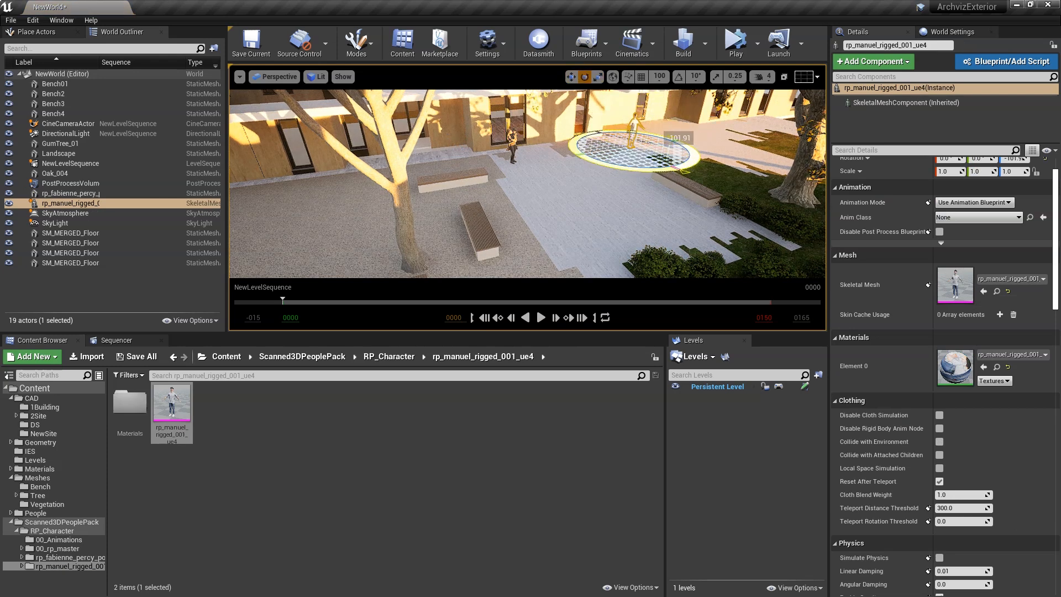
# Look through the Scanned3DPeoplePack folders, collapse them, and open the Geometries folder of People/Datasmith/Business_Render_People
pyautogui.click(57, 549)
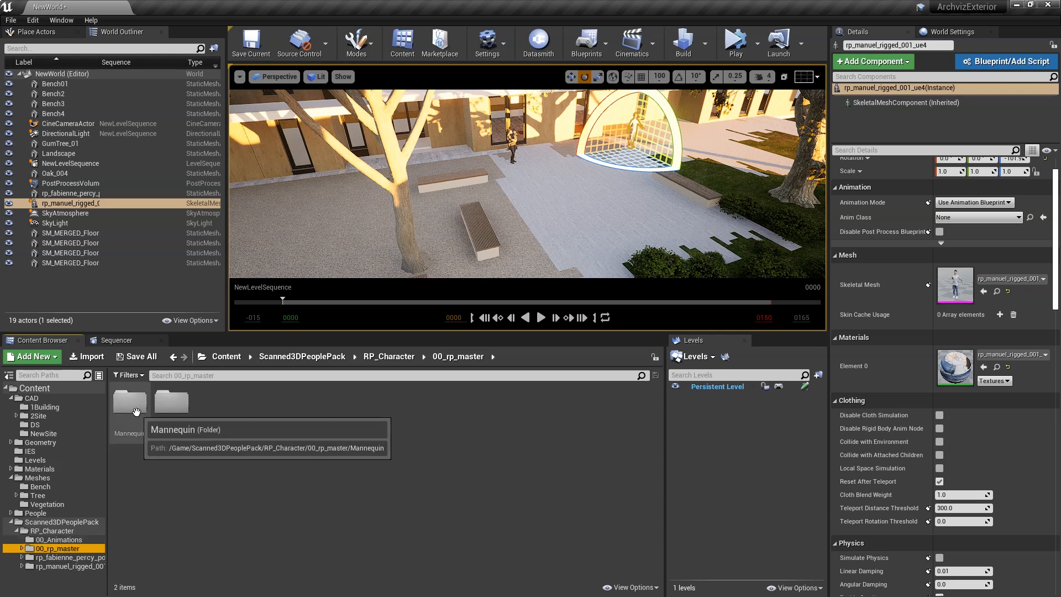
pyautogui.click(59, 540)
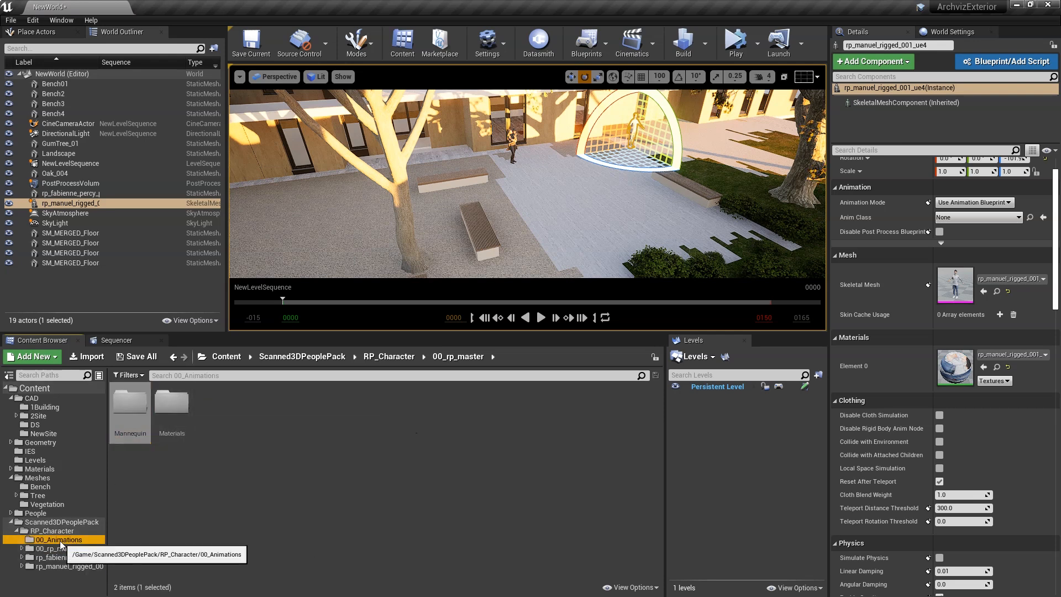
pyautogui.click(52, 531)
pyautogui.click(53, 523)
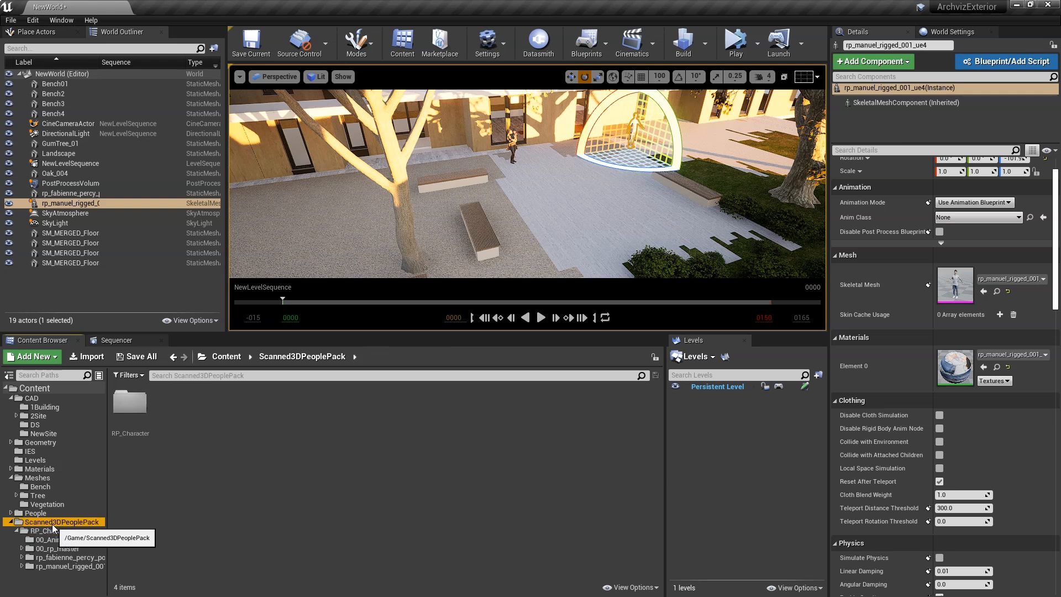
pyautogui.doubleClick(53, 524)
pyautogui.doubleClick(31, 516)
pyautogui.click(54, 523)
pyautogui.doubleClick(128, 407)
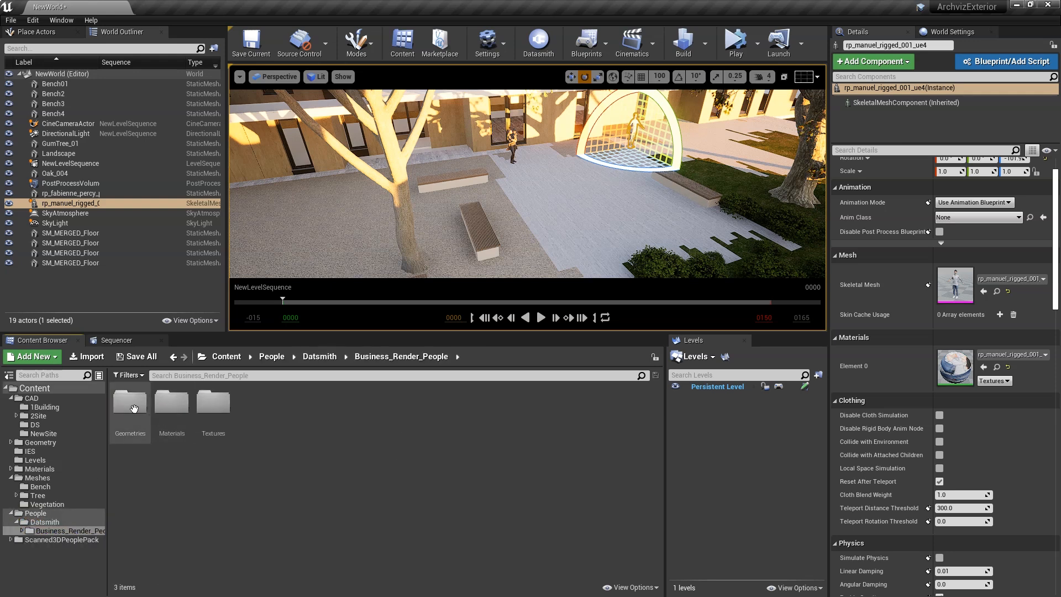
pyautogui.doubleClick(125, 411)
# Place RP_Wom_Carina_0293_100k on the bench by the lawn, RP_Man_Luke_0090_100K beside her, and RP_Man_Chen_0332_100k near the tree
pyautogui.moveTo(259, 420); pyautogui.dragTo(685, 188)
pyautogui.click(694, 205)
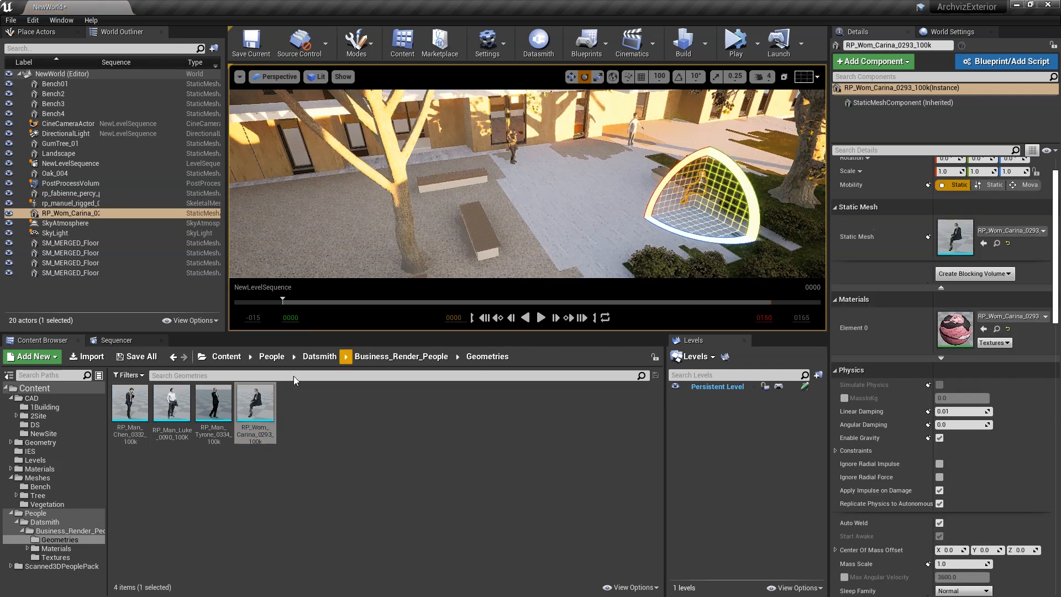
pyautogui.moveTo(172, 404); pyautogui.dragTo(662, 196)
pyautogui.moveTo(130, 406); pyautogui.dragTo(465, 161)
pyautogui.moveTo(540, 211); pyautogui.dragTo(540, 191, button='right')
# View the sequence through its camera cuts with nothing selected and scrub the timeline to check the populated shot
pyautogui.click(122, 343)
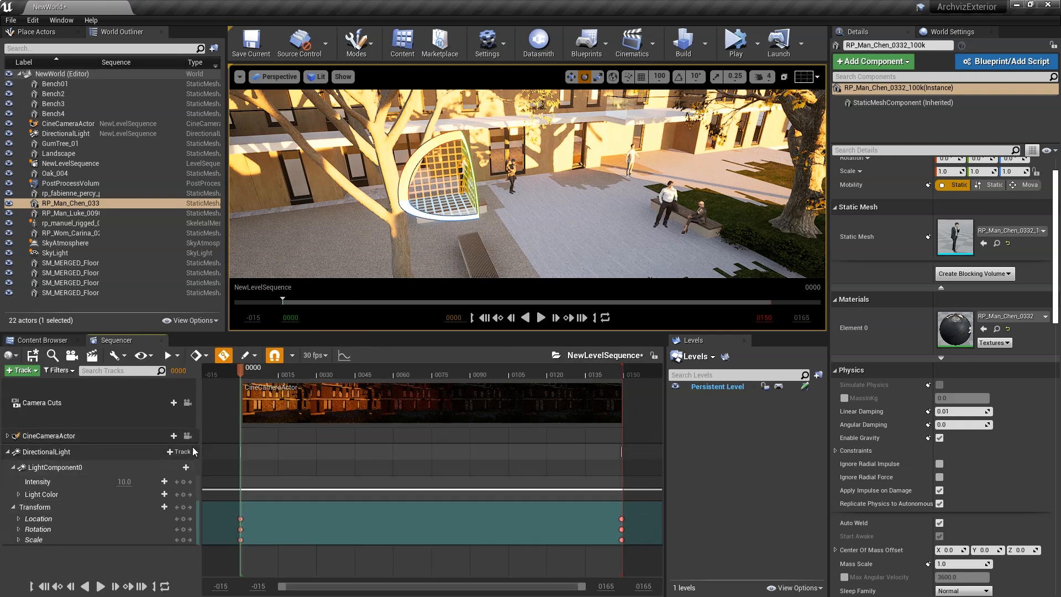
pyautogui.click(188, 402)
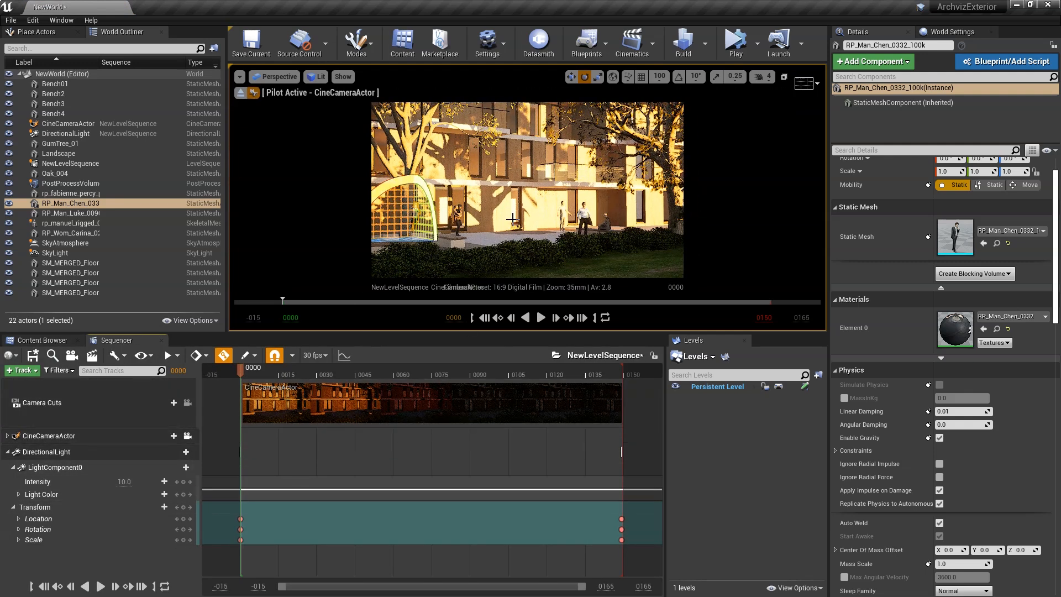
pyautogui.press('Escape')
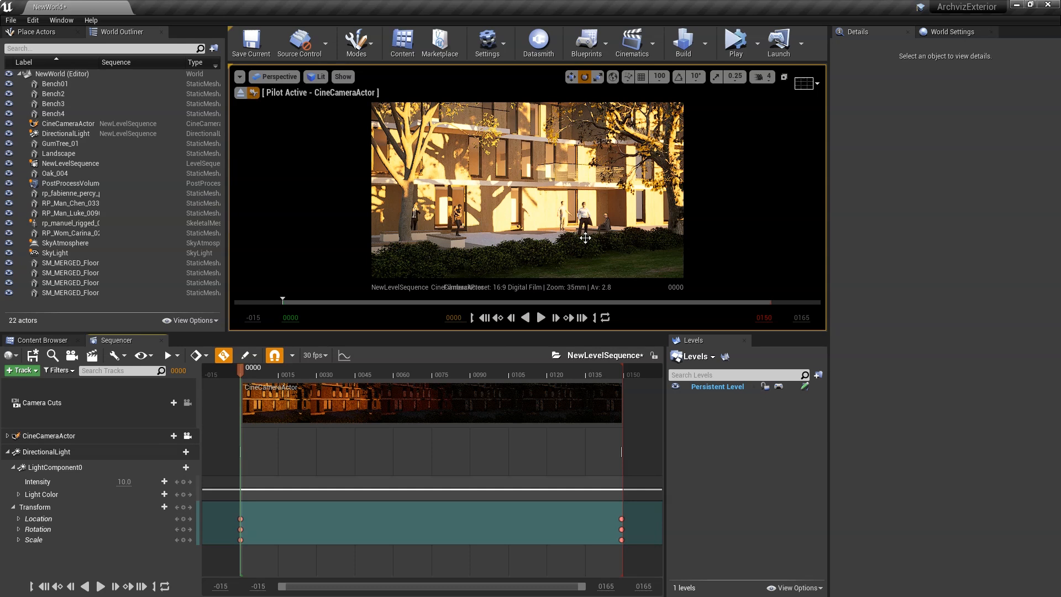
pyautogui.moveTo(240, 371); pyautogui.dragTo(258, 390)
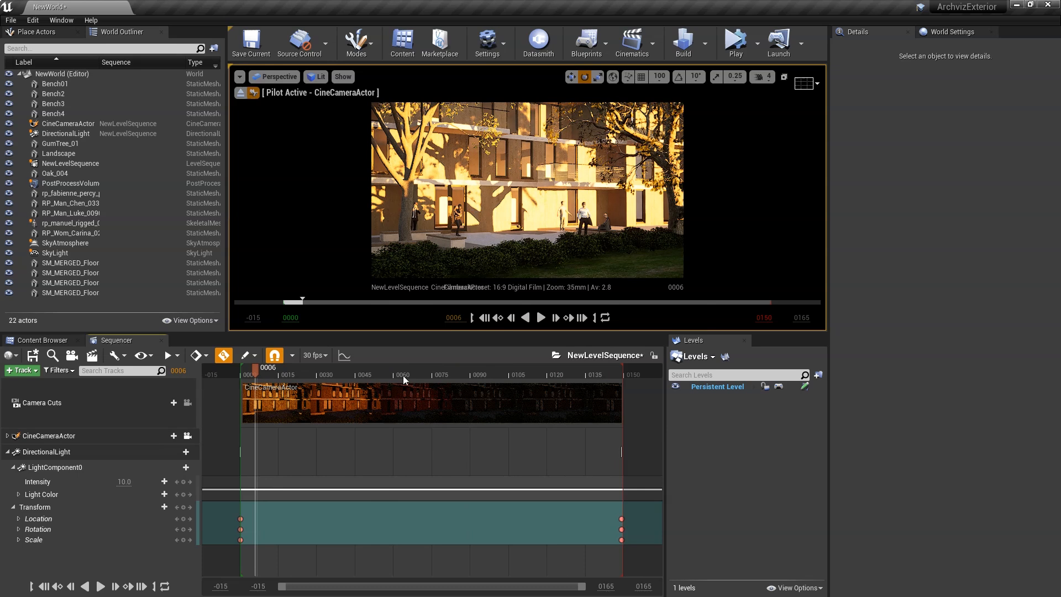
pyautogui.moveTo(377, 377); pyautogui.dragTo(269, 377)
# Rotate the directional light at frame 0000 to adjust the starting sun direction on the facade
pyautogui.click(241, 519)
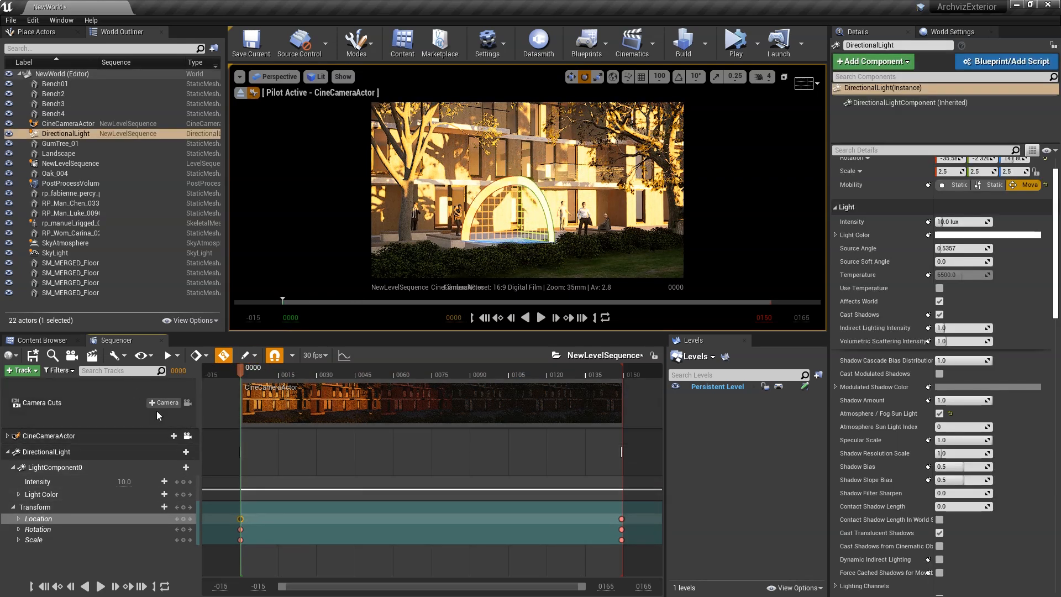
pyautogui.click(66, 133)
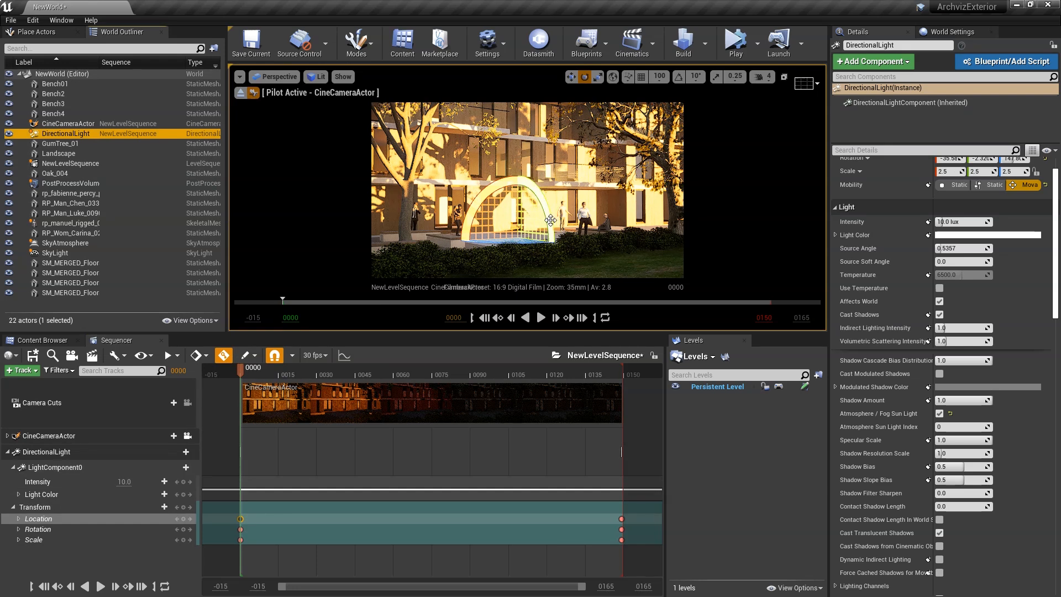
pyautogui.moveTo(550, 220); pyautogui.dragTo(552, 223)
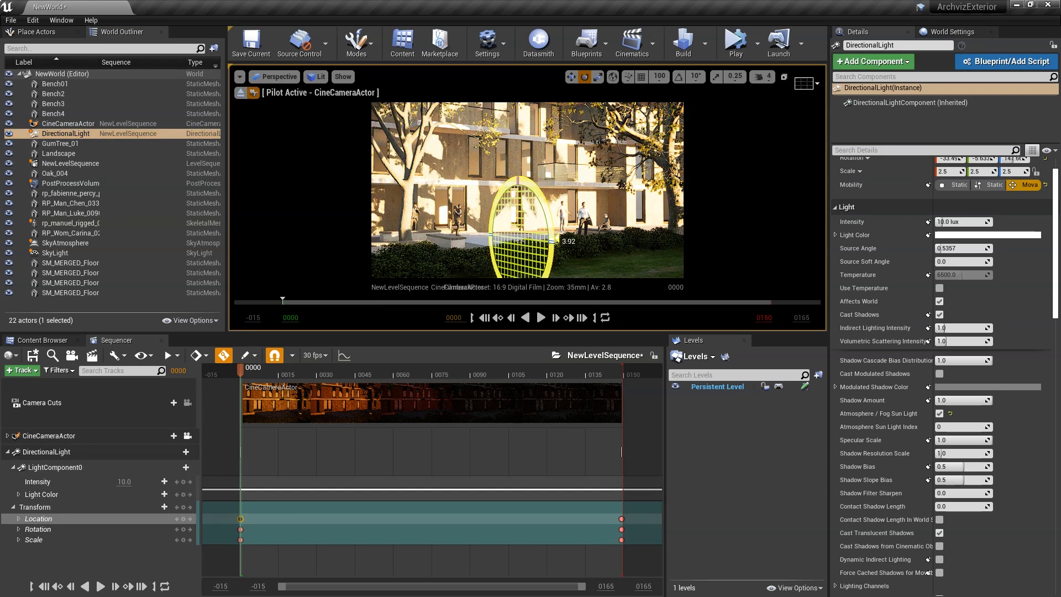
pyautogui.moveTo(535, 229); pyautogui.dragTo(530, 236)
# Scrub through the darker end of the sequence with nothing selected and park the playhead at frame 0096
pyautogui.moveTo(254, 373); pyautogui.dragTo(608, 371)
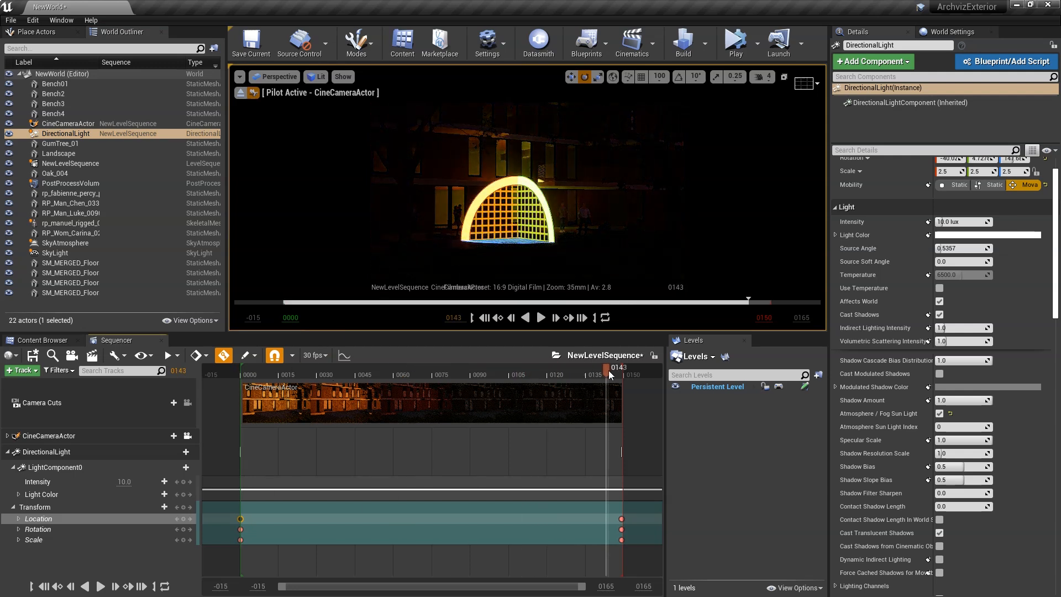
pyautogui.click(654, 277)
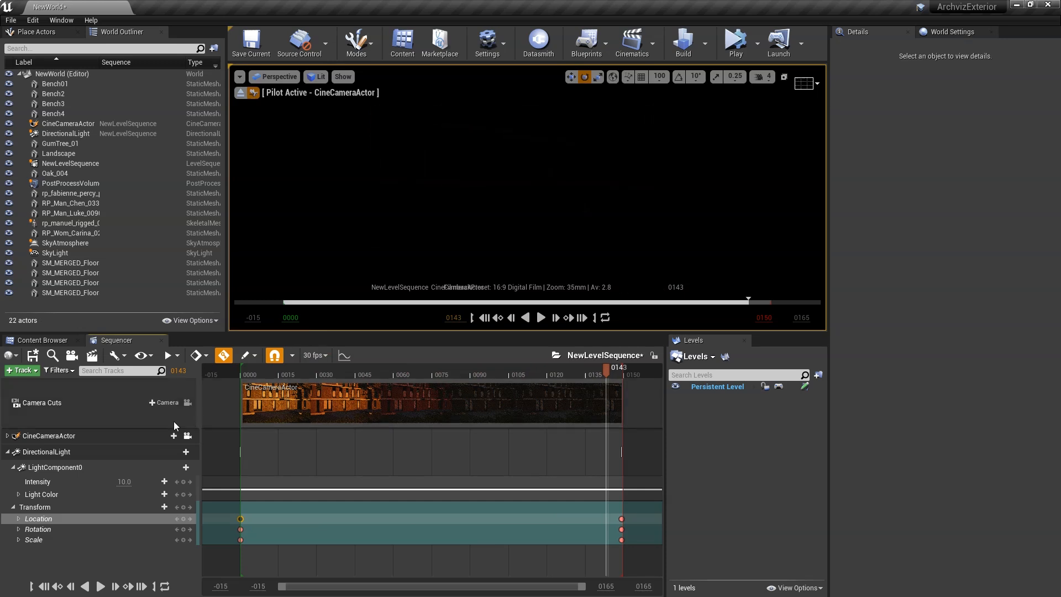
pyautogui.moveTo(553, 371); pyautogui.dragTo(486, 383)
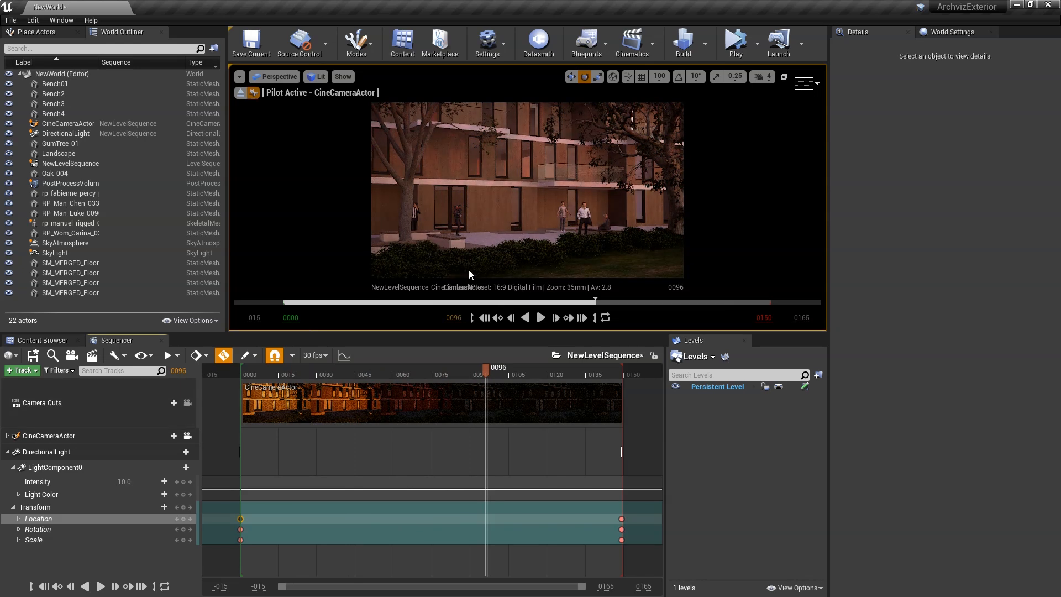
# Place a Spot Light on the building facade and leave the camera view for a close view of it
pyautogui.click(43, 31)
pyautogui.write('sky')
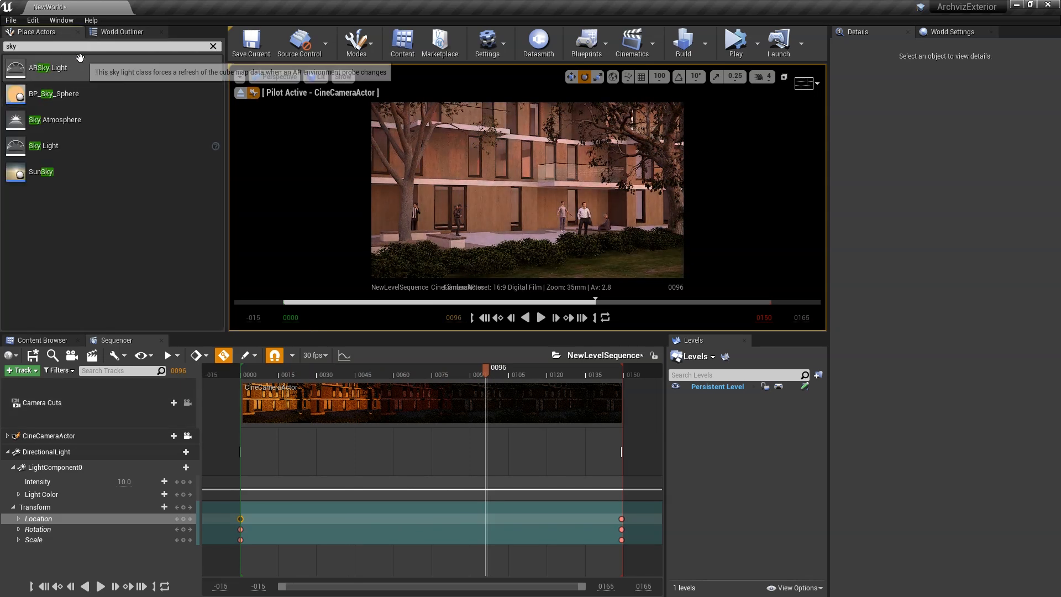
pyautogui.click(213, 47)
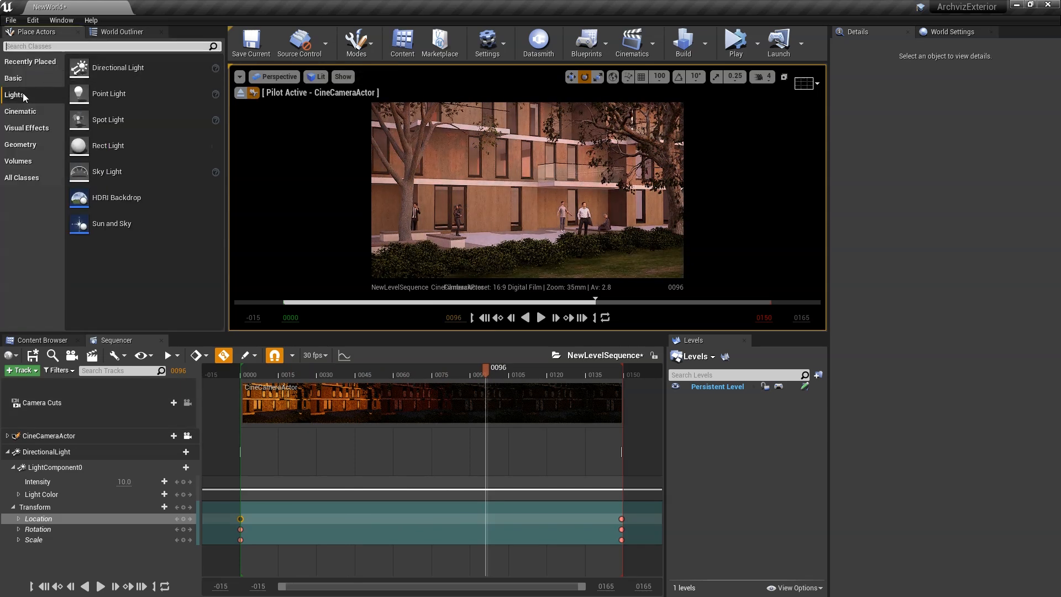
pyautogui.moveTo(105, 119); pyautogui.dragTo(493, 188)
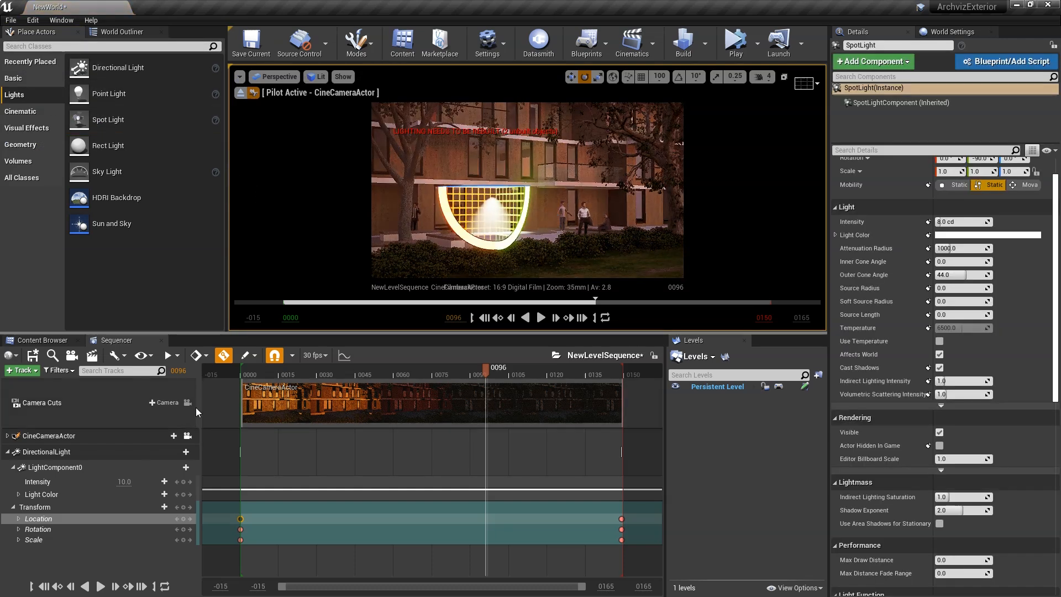
pyautogui.click(240, 95)
pyautogui.moveTo(645, 206)
pyautogui.mouseDown(button='right')
pyautogui.moveTo(645, 221)
pyautogui.moveTo(642, 196)
pyautogui.mouseUp(button='right')
pyautogui.press('w')
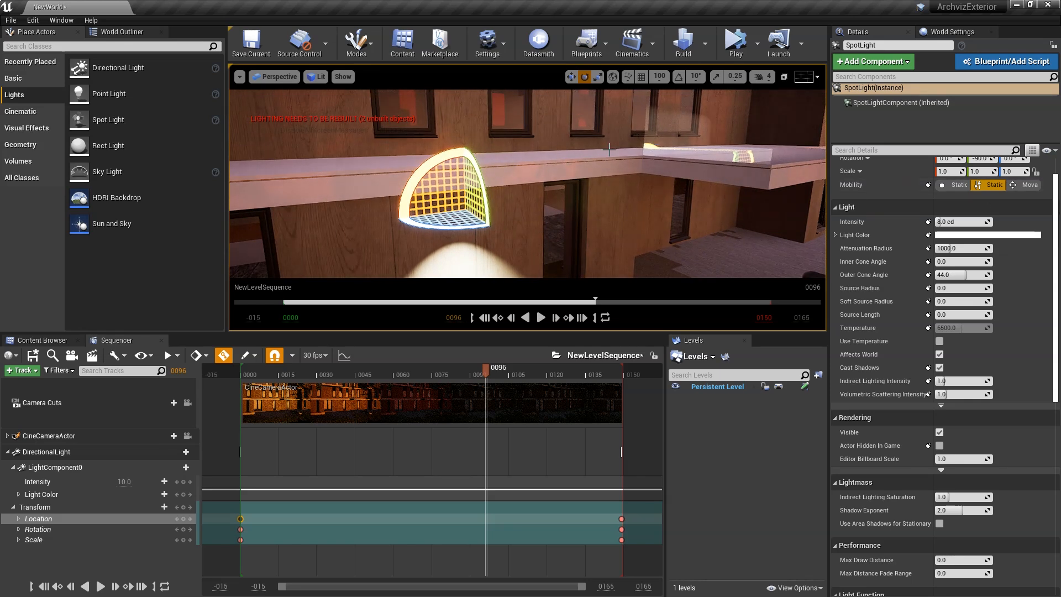
# Enlarge the viewport, make the spot light movable and raise it to just below the horizontal slab edge
pyautogui.moveTo(373, 339); pyautogui.dragTo(376, 442)
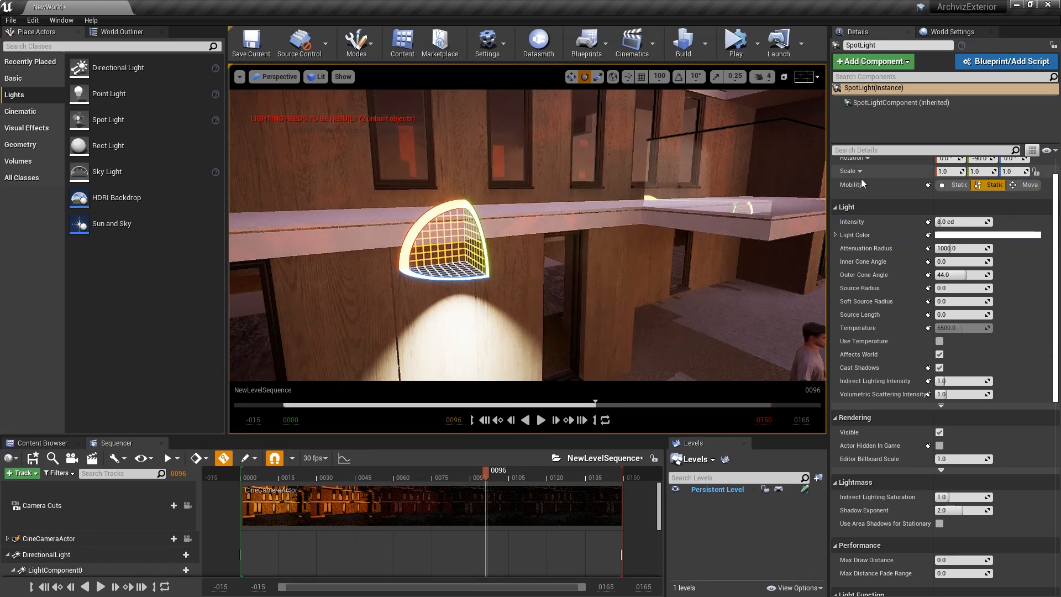
pyautogui.click(1020, 185)
pyautogui.moveTo(612, 251); pyautogui.dragTo(608, 255, button='right')
pyautogui.press('r')
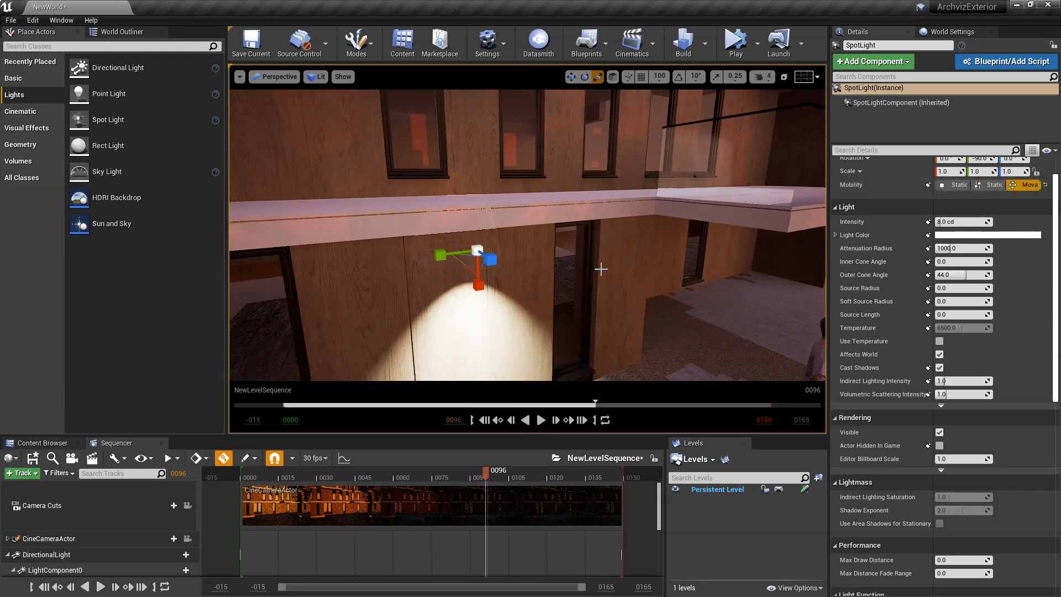
pyautogui.moveTo(474, 223); pyautogui.dragTo(478, 211)
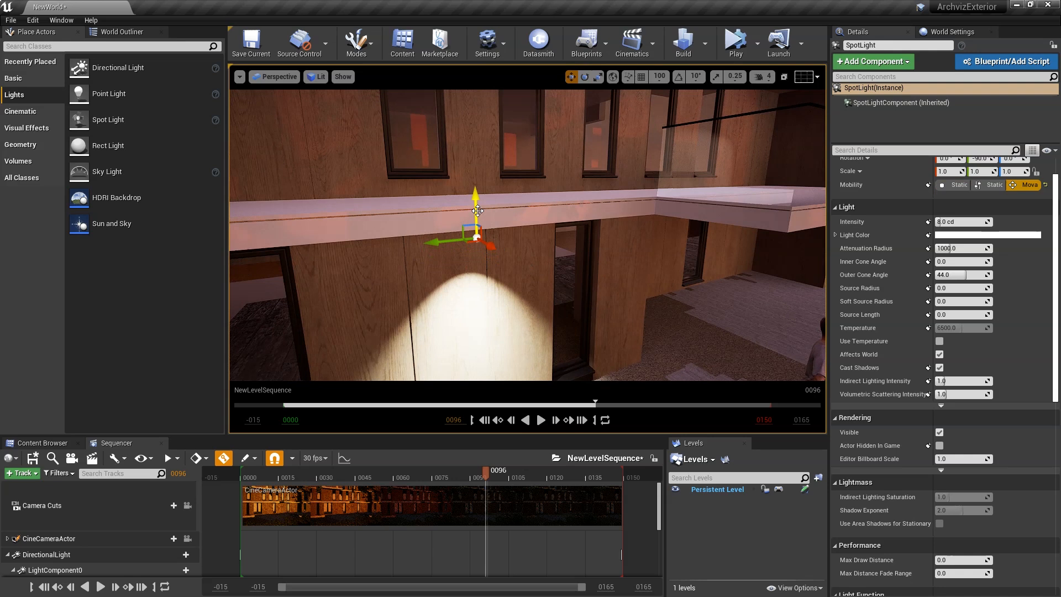
# Show the light's editor outlines and widen the spot light's outer cone angle to about 60.55
pyautogui.press('g')
pyautogui.moveTo(973, 276); pyautogui.dragTo(980, 275)
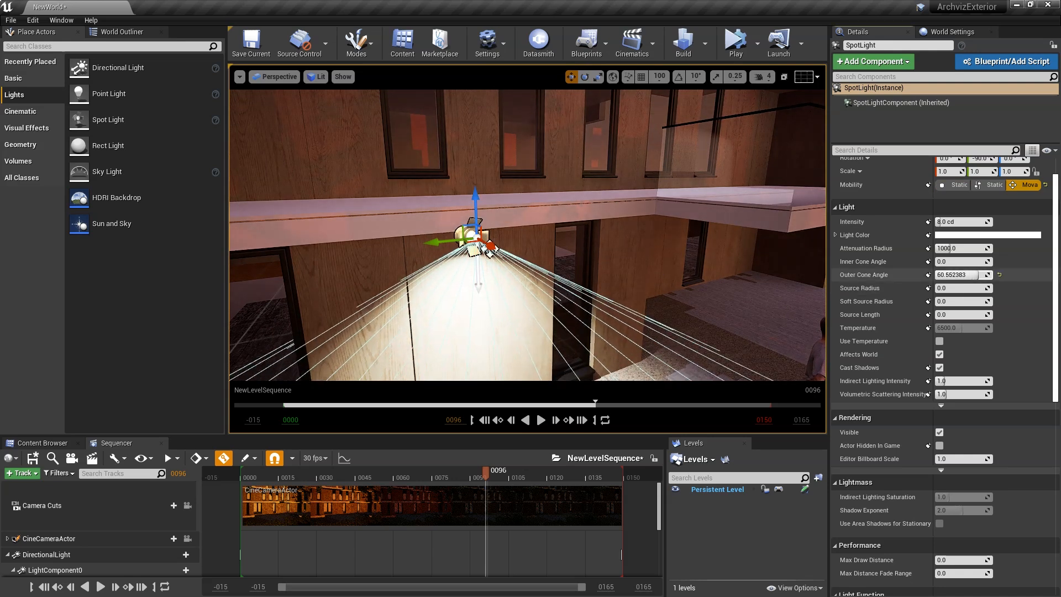
pyautogui.moveTo(666, 251); pyautogui.dragTo(648, 290, button='right')
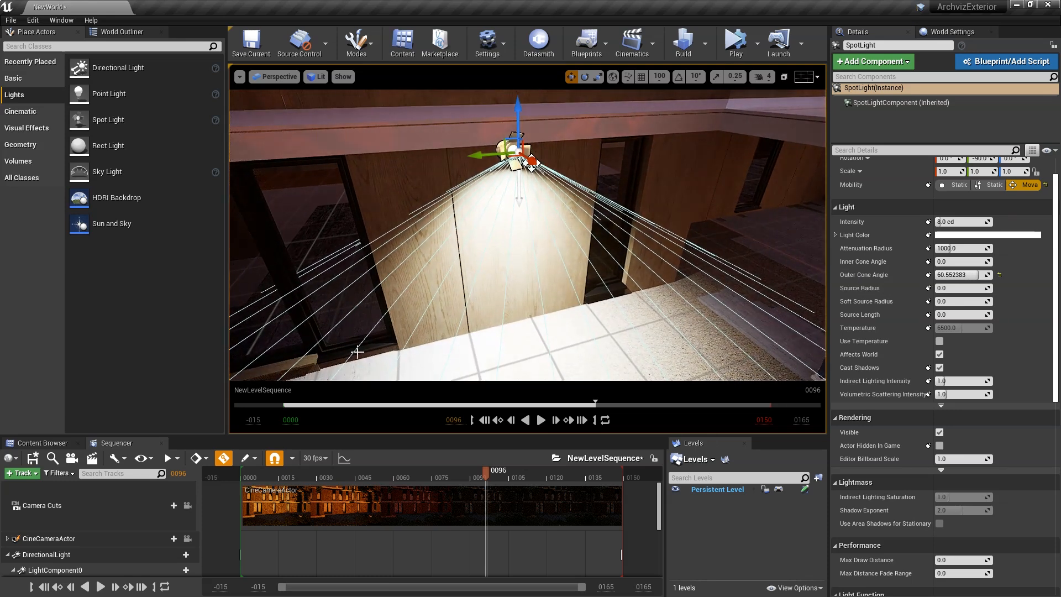
# Assign the 10_ profile from the IES folder as the spot light's IES texture
pyautogui.click(62, 444)
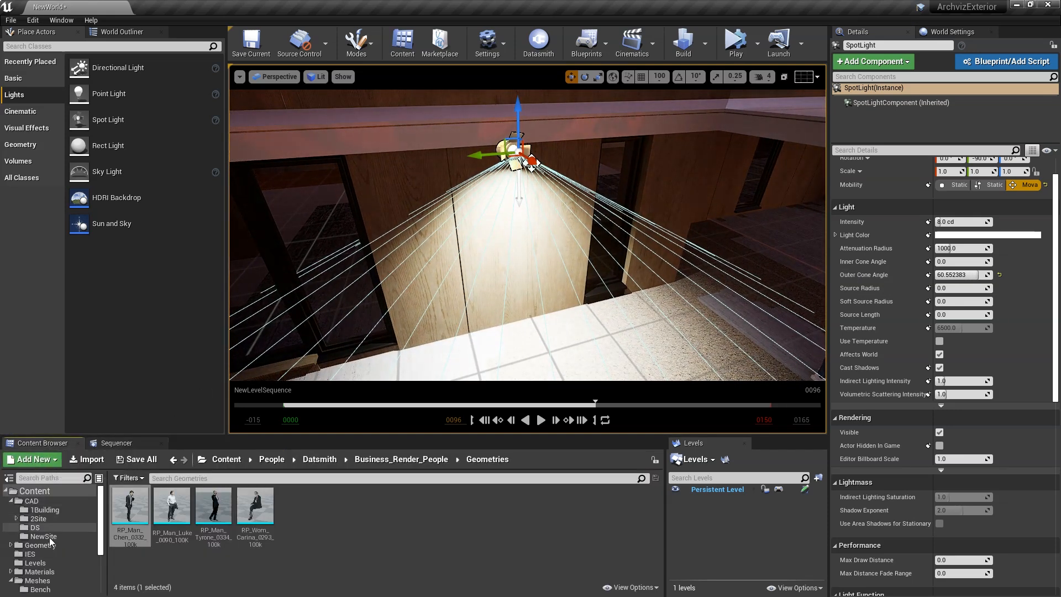
pyautogui.click(30, 554)
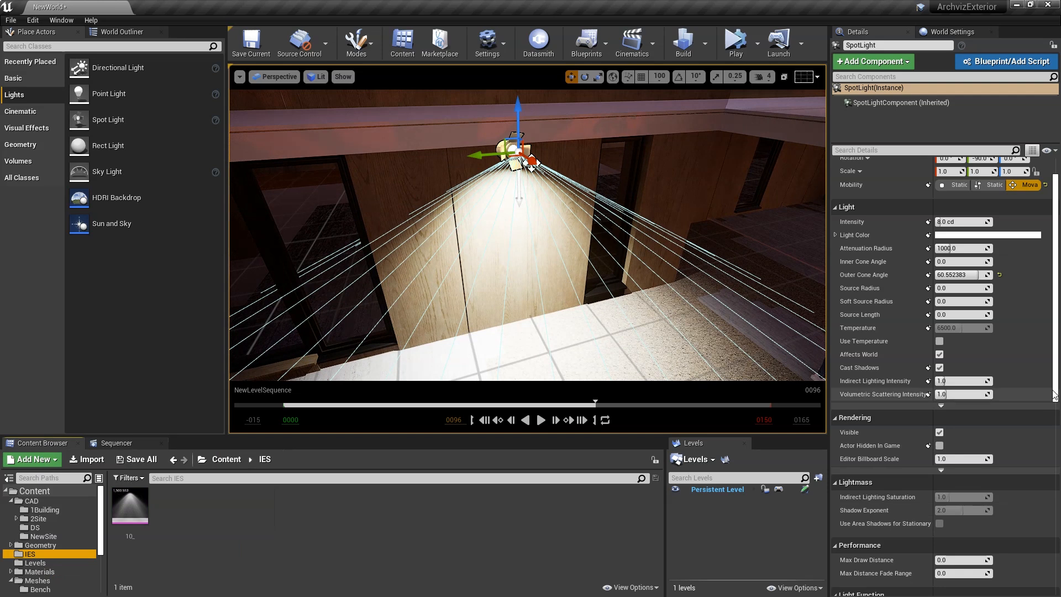
pyautogui.scroll(-10, 940, 387)
pyautogui.moveTo(131, 506); pyautogui.dragTo(954, 485)
pyautogui.moveTo(586, 249)
pyautogui.mouseDown(button='right')
pyautogui.moveTo(586, 232)
pyautogui.moveTo(586, 288)
pyautogui.moveTo(588, 228)
pyautogui.mouseUp(button='right')
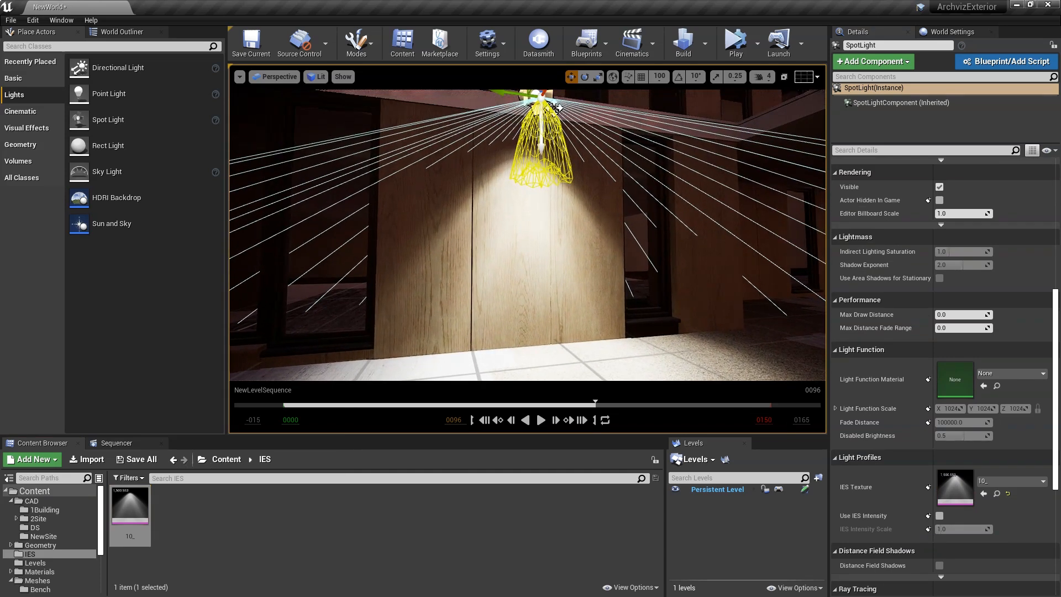
# Set the spot light's attenuation radius to 350
pyautogui.moveTo(1057, 299); pyautogui.dragTo(1056, 185)
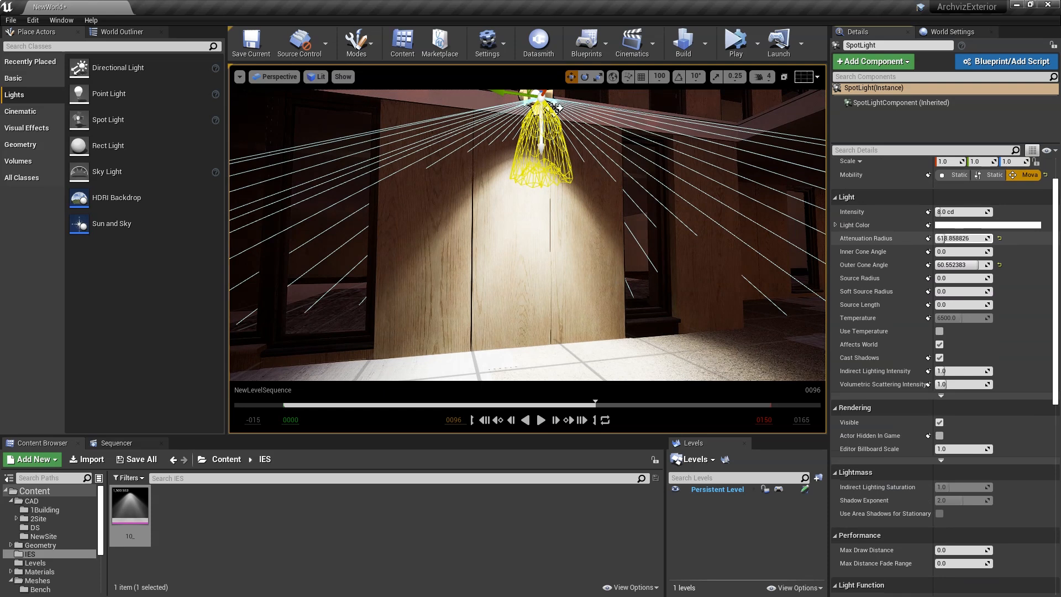
pyautogui.moveTo(941, 238); pyautogui.dragTo(941, 238)
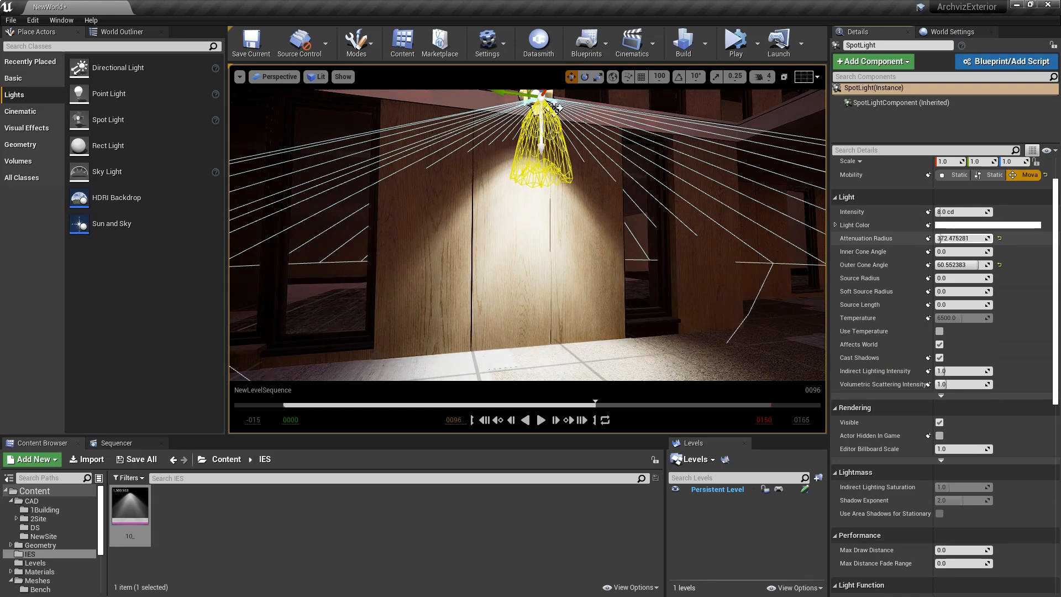
pyautogui.click(942, 238)
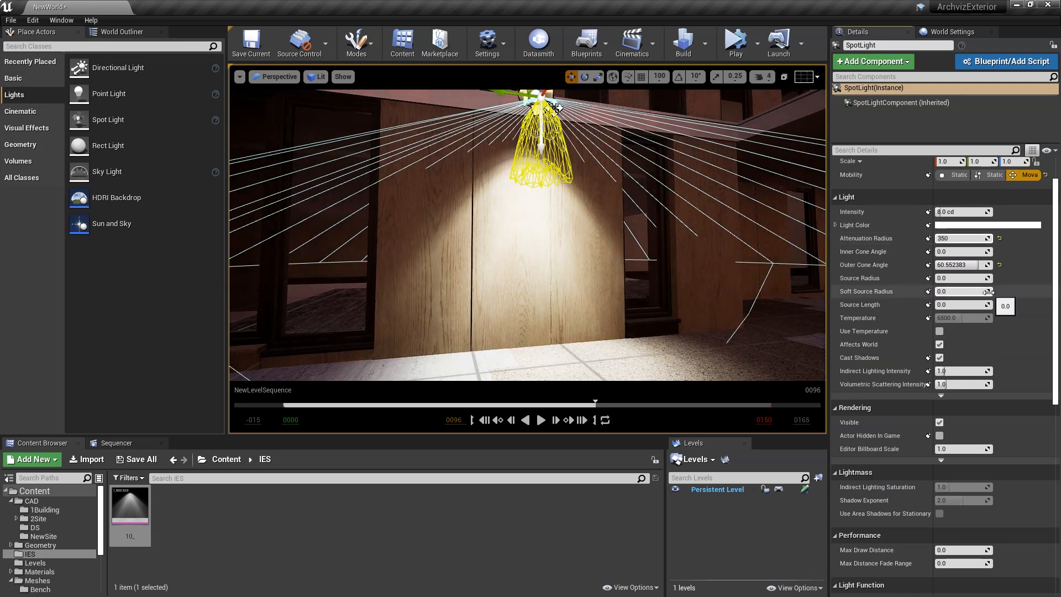
pyautogui.press('Return')
# Nudge the spot light's position against the wall and enable its color temperature at about 4734
pyautogui.moveTo(561, 214); pyautogui.dragTo(555, 171, button='middle')
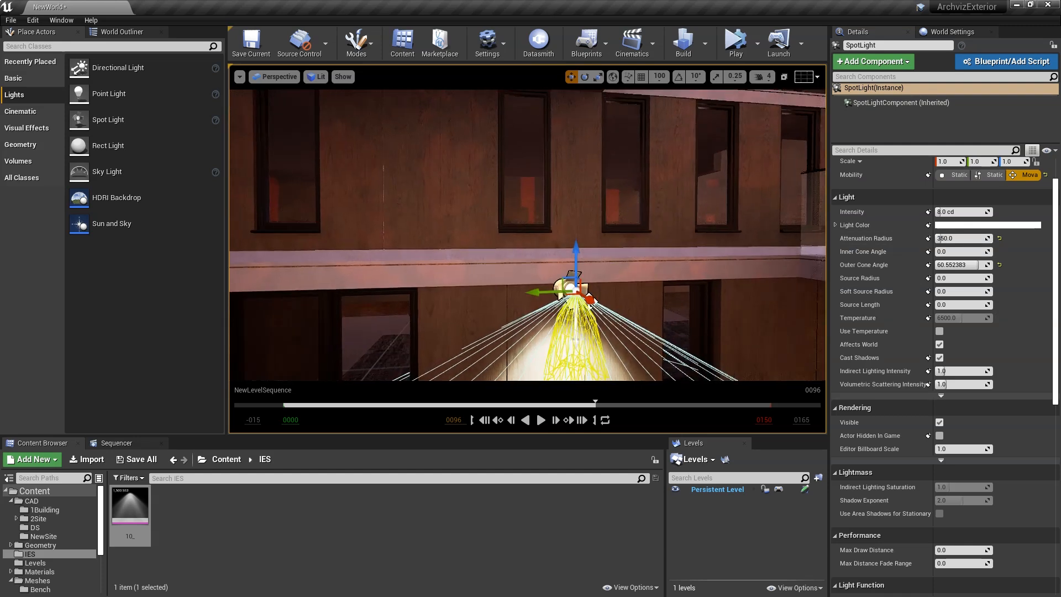
pyautogui.moveTo(555, 210); pyautogui.dragTo(561, 265, button='right')
pyautogui.moveTo(577, 218); pyautogui.dragTo(569, 213)
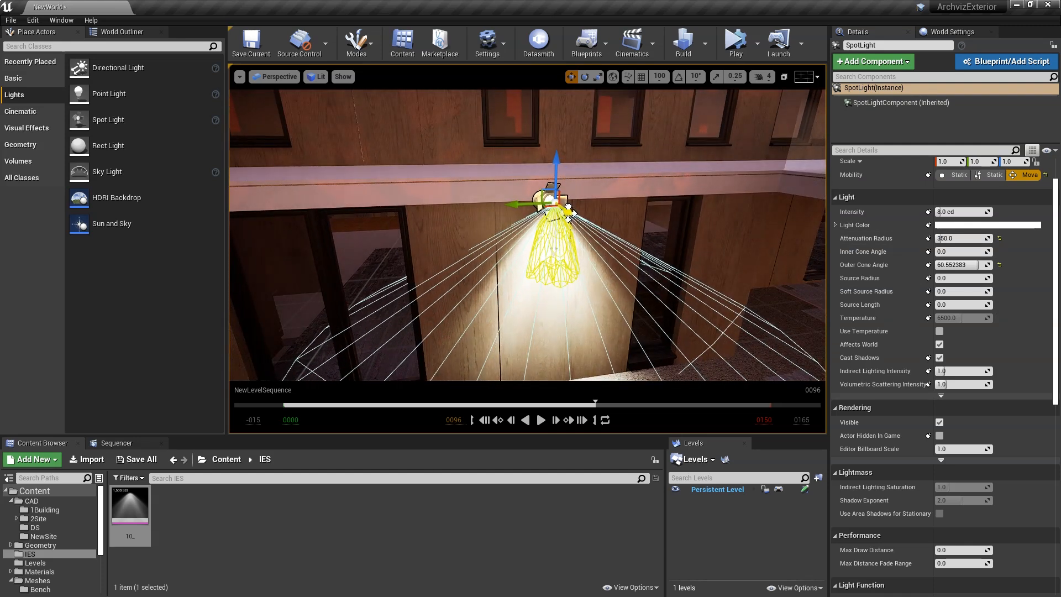
pyautogui.click(940, 331)
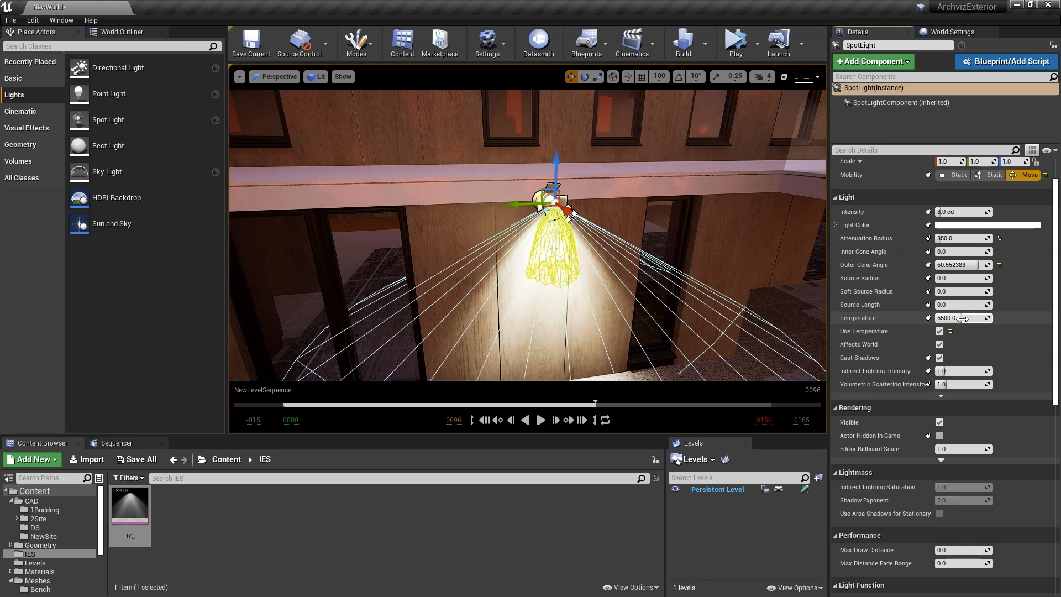
pyautogui.moveTo(962, 318); pyautogui.dragTo(960, 318)
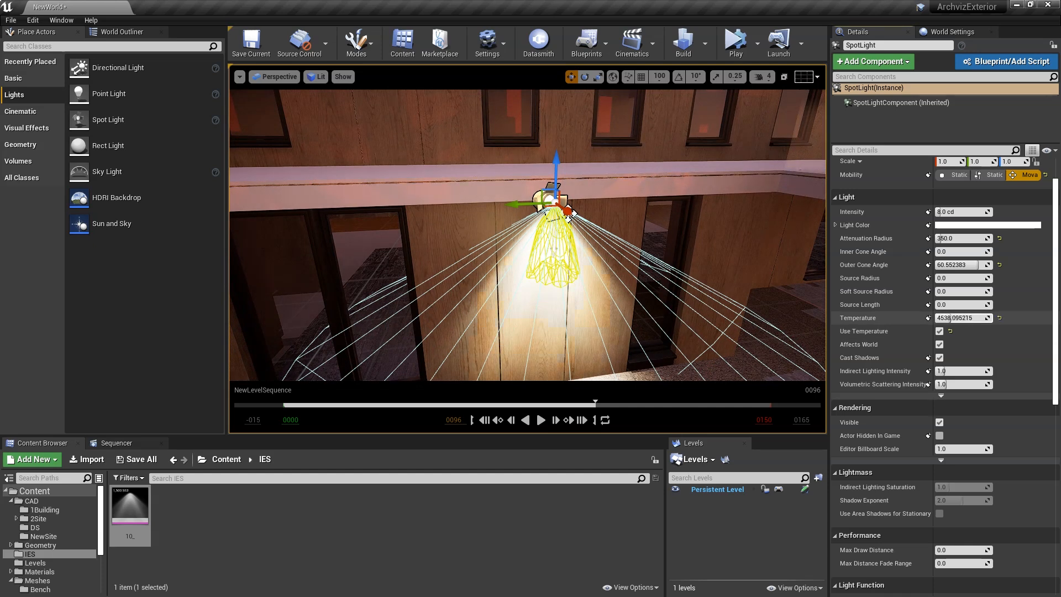
# Duplicate the spot light along the facade beneath the slab, up to the entrance area beside the standing figures
pyautogui.moveTo(486, 195)
pyautogui.mouseDown(button='right')
pyautogui.moveTo(519, 196)
pyautogui.moveTo(486, 195)
pyautogui.mouseUp(button='right')
pyautogui.moveTo(484, 186); pyautogui.dragTo(279, 187)
pyautogui.press('f')
pyautogui.moveTo(580, 220)
pyautogui.mouseDown(button='right')
pyautogui.moveTo(558, 223)
pyautogui.moveTo(580, 219)
pyautogui.mouseUp(button='right')
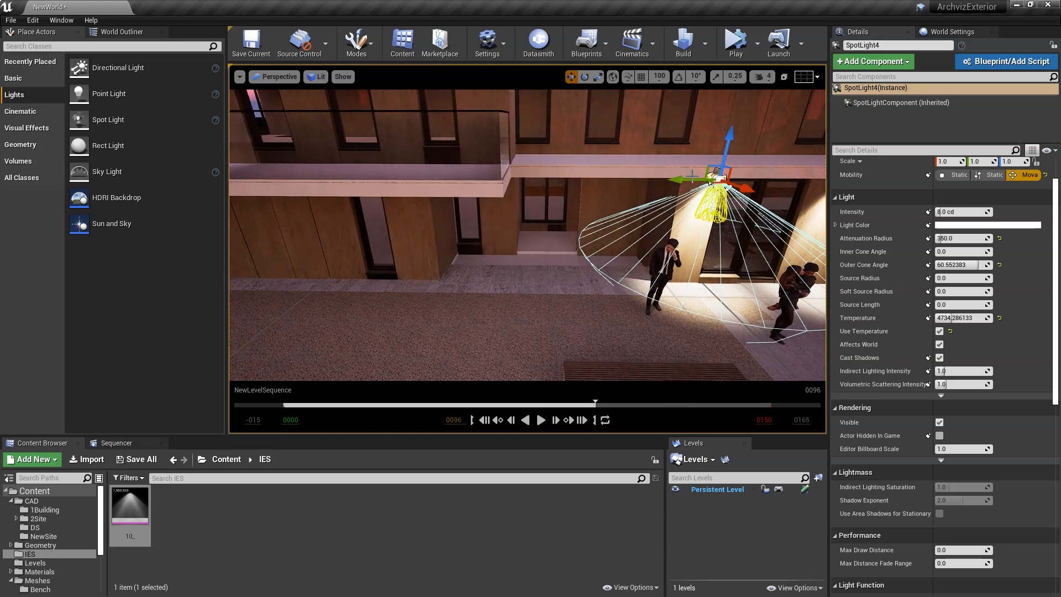
# Duplicate the spot light repeatedly along the rest of the facade beneath the slab, past the entrance to the far end of the building
pyautogui.keyDown('alt'); pyautogui.moveTo(711, 182); pyautogui.dragTo(487, 181); pyautogui.keyUp('alt')
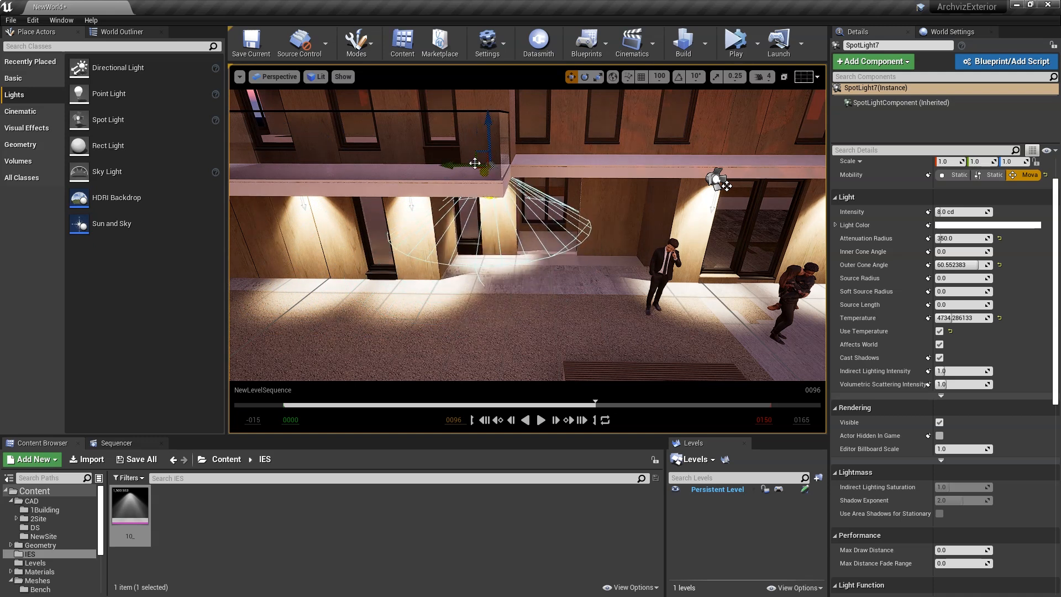
pyautogui.press('d')
pyautogui.moveTo(558, 187); pyautogui.dragTo(558, 187, button='right')
pyautogui.press('s')
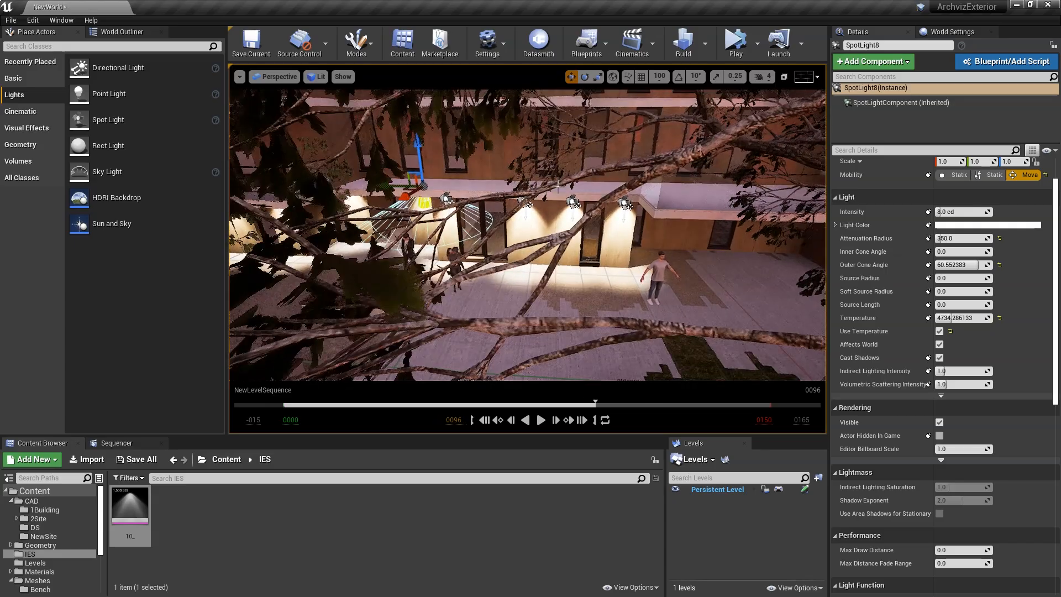
pyautogui.keyDown('alt'); pyautogui.moveTo(388, 185); pyautogui.dragTo(632, 204); pyautogui.keyUp('alt')
pyautogui.moveTo(632, 205)
pyautogui.mouseDown(button='right')
pyautogui.moveTo(624, 221)
pyautogui.moveTo(625, 188)
pyautogui.moveTo(636, 179)
pyautogui.moveTo(633, 199)
pyautogui.mouseUp(button='right')
pyautogui.press('w')
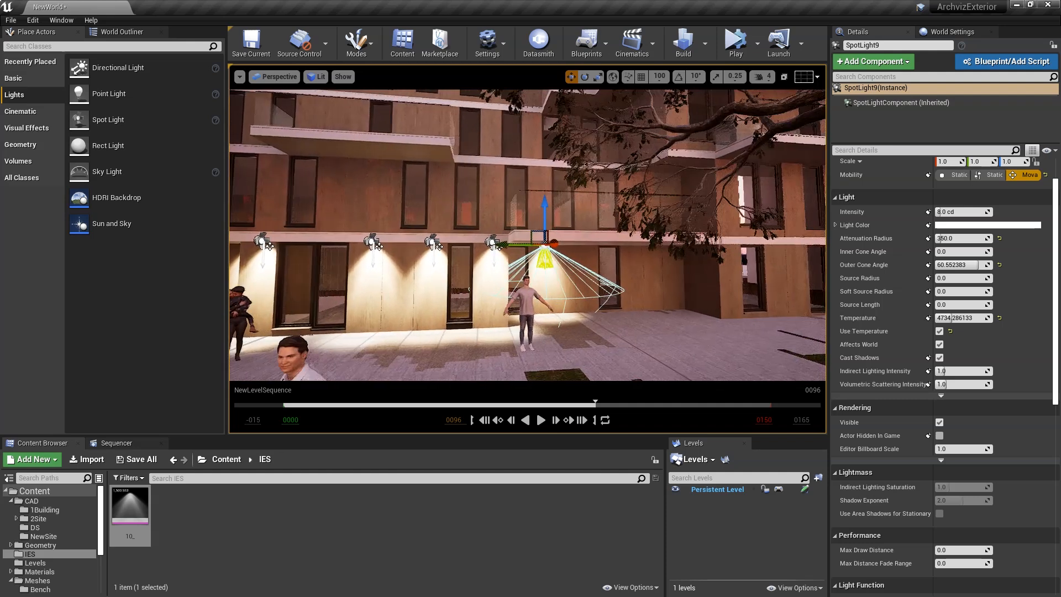
pyautogui.keyDown('alt'); pyautogui.moveTo(530, 236); pyautogui.dragTo(726, 238); pyautogui.keyUp('alt')
pyautogui.press('a')
pyautogui.moveTo(726, 238); pyautogui.dragTo(771, 237, button='right')
pyautogui.press('s')
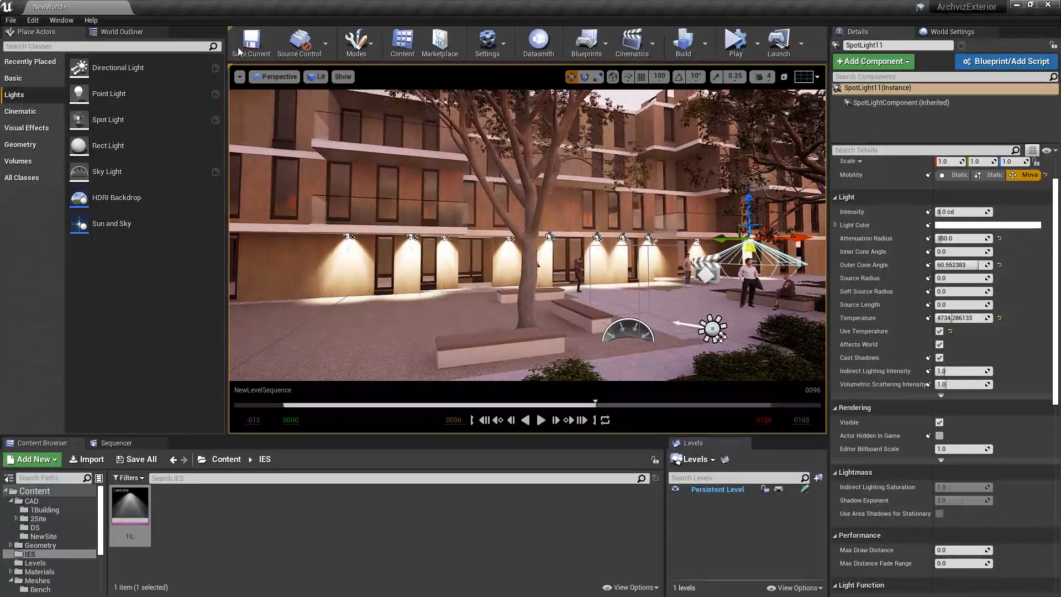
# Select all the facade spot lights together, from SpotLight through SpotLight11
pyautogui.click(122, 32)
pyautogui.click(58, 302)
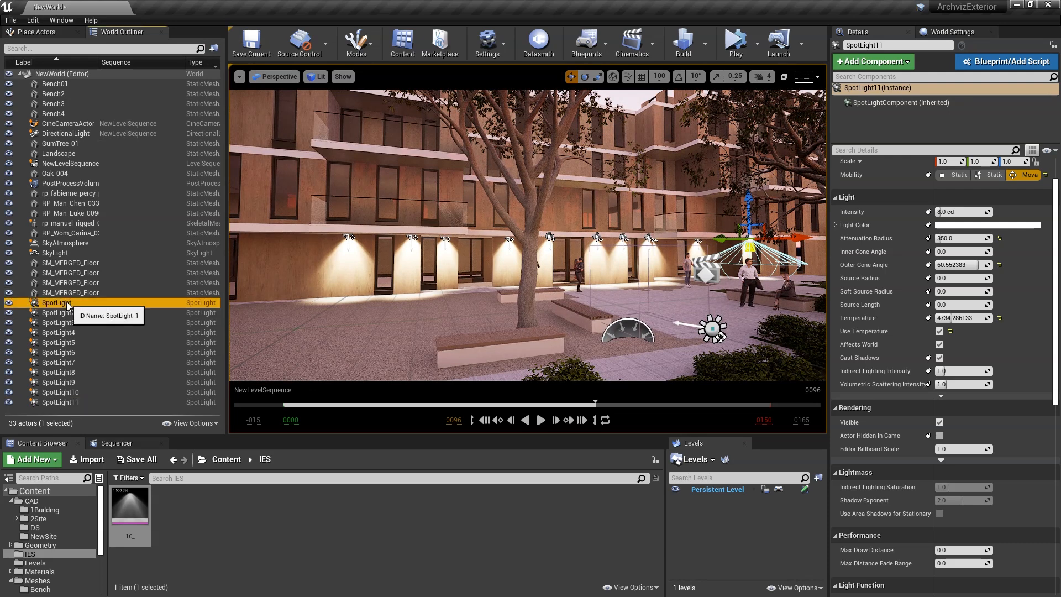
pyautogui.keyDown('shift'); pyautogui.click(58, 402); pyautogui.keyUp('shift')
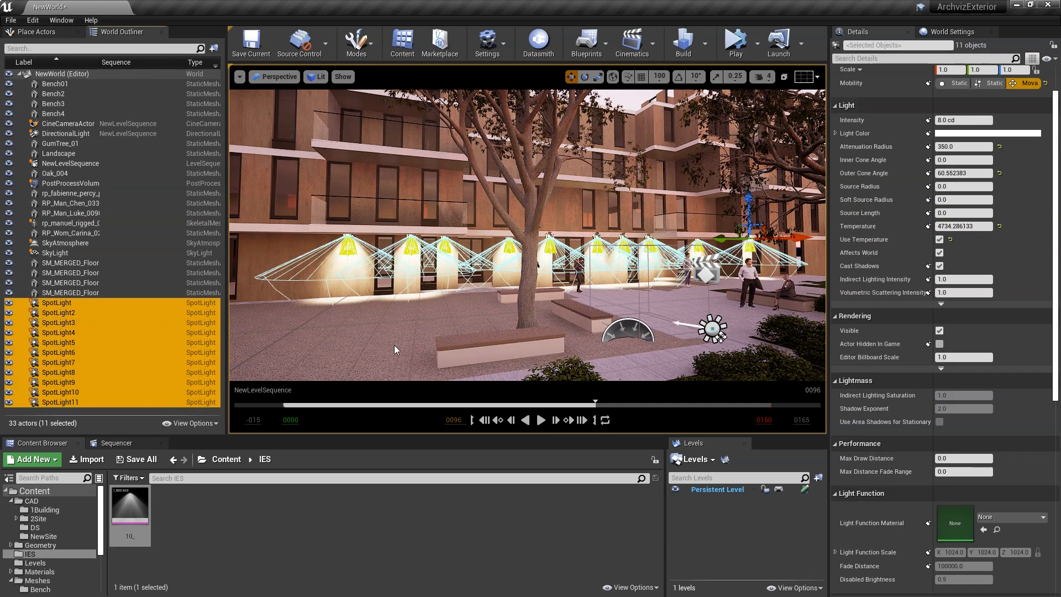
pyautogui.press('d')
pyautogui.moveTo(525, 347); pyautogui.dragTo(525, 347, button='right')
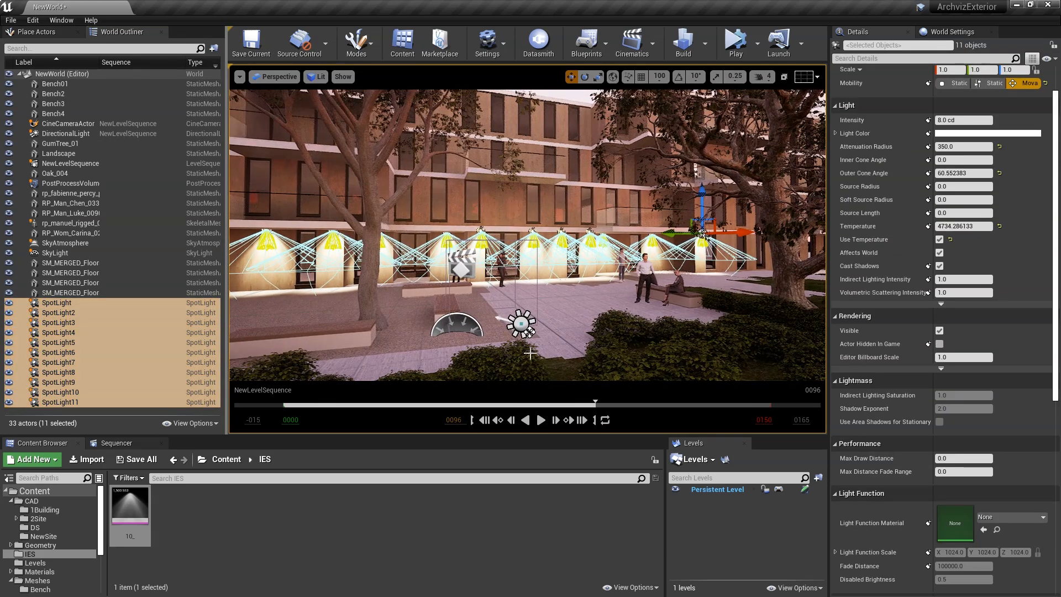
# Scrub the level sequence back to frame 75 and forward to about frame 126 to preview the spot lights from day to dusk
pyautogui.click(136, 443)
pyautogui.moveTo(485, 471); pyautogui.dragTo(437, 474)
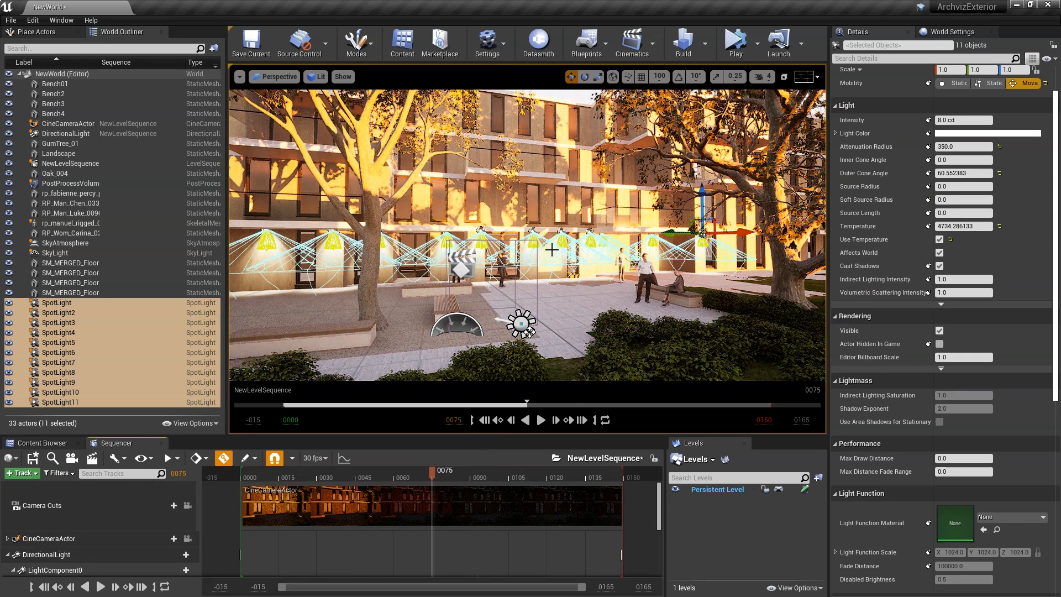
pyautogui.moveTo(436, 479); pyautogui.dragTo(575, 473)
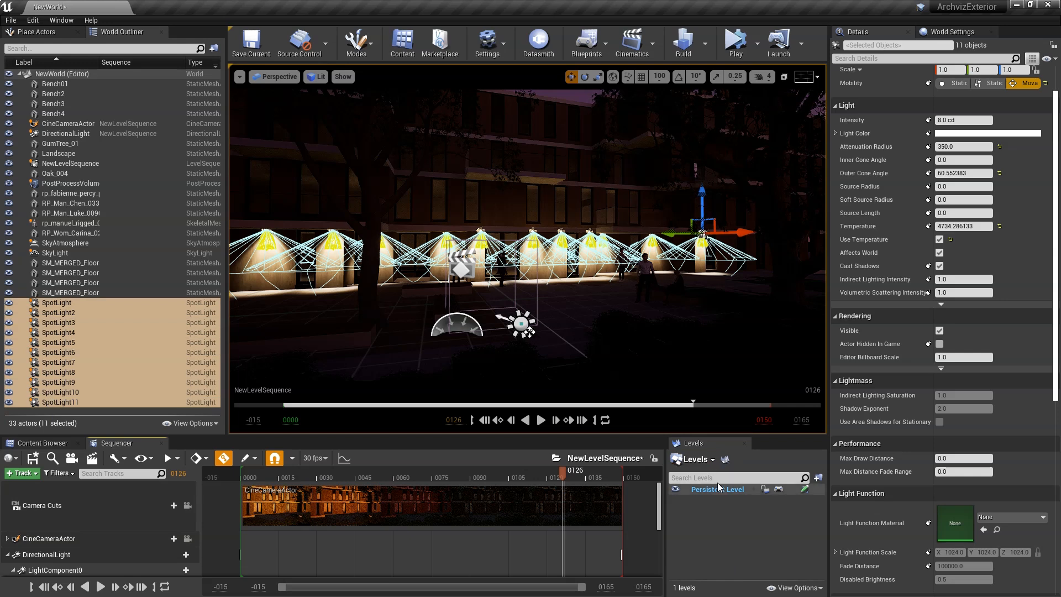
# Create a level from the selected spot lights, saved over the existing Lights level in the Levels folder, and check it by toggling its visibility
pyautogui.click(712, 460)
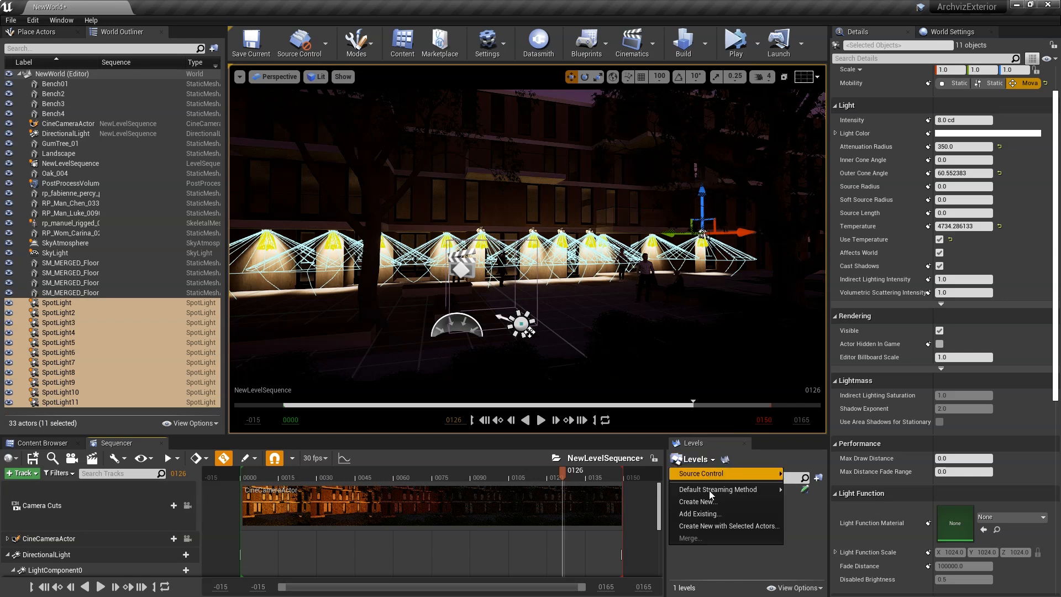
pyautogui.click(744, 526)
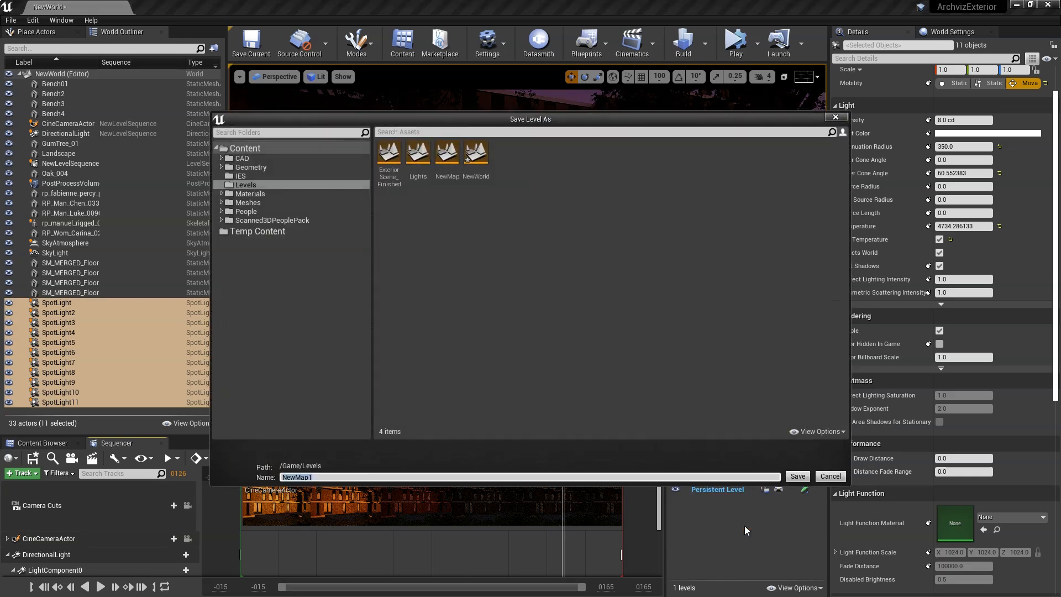
pyautogui.click(417, 156)
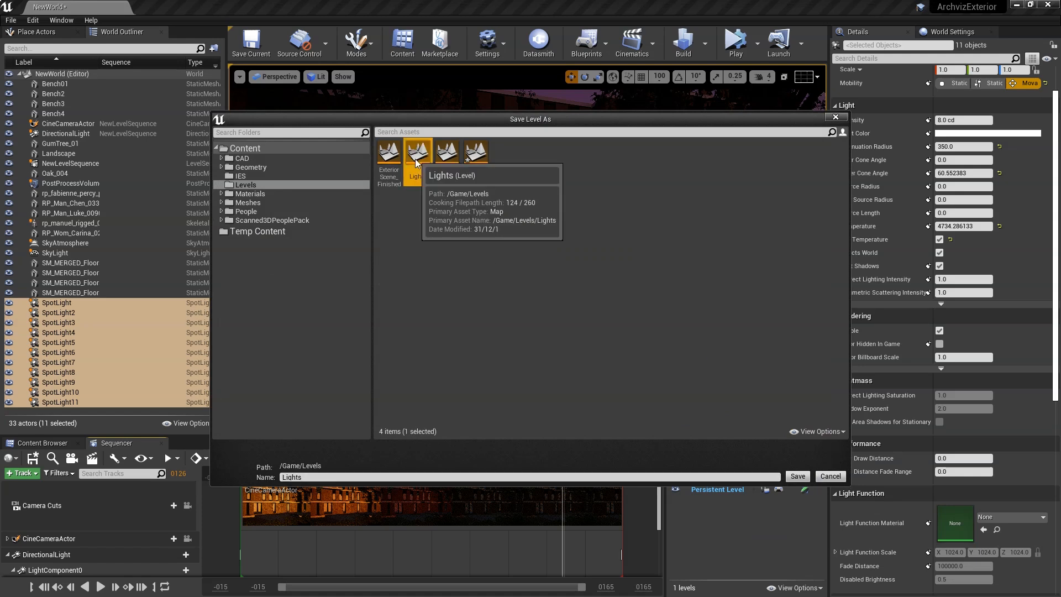
pyautogui.click(797, 477)
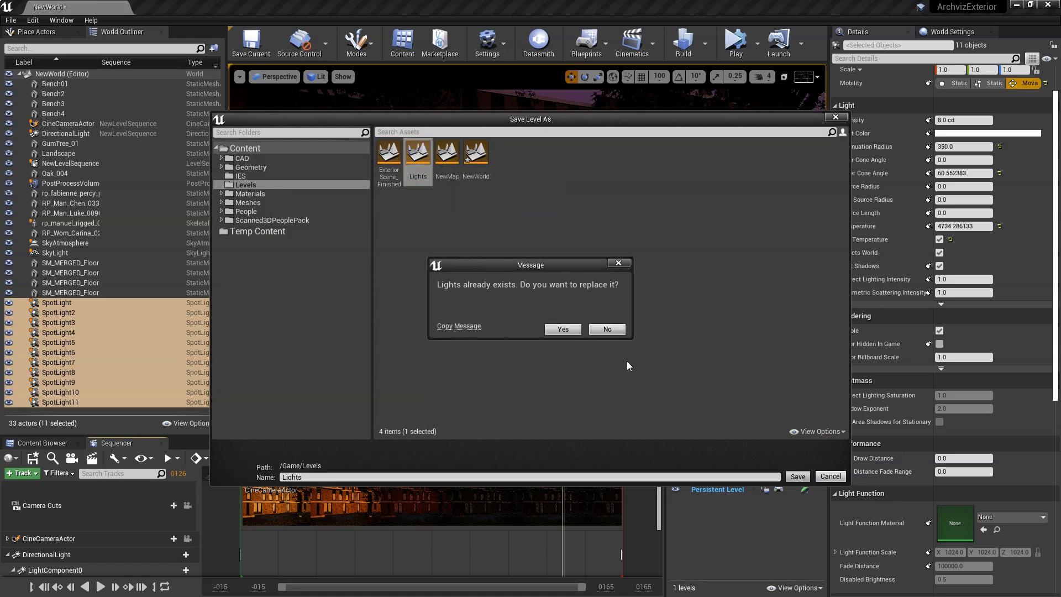
pyautogui.click(562, 329)
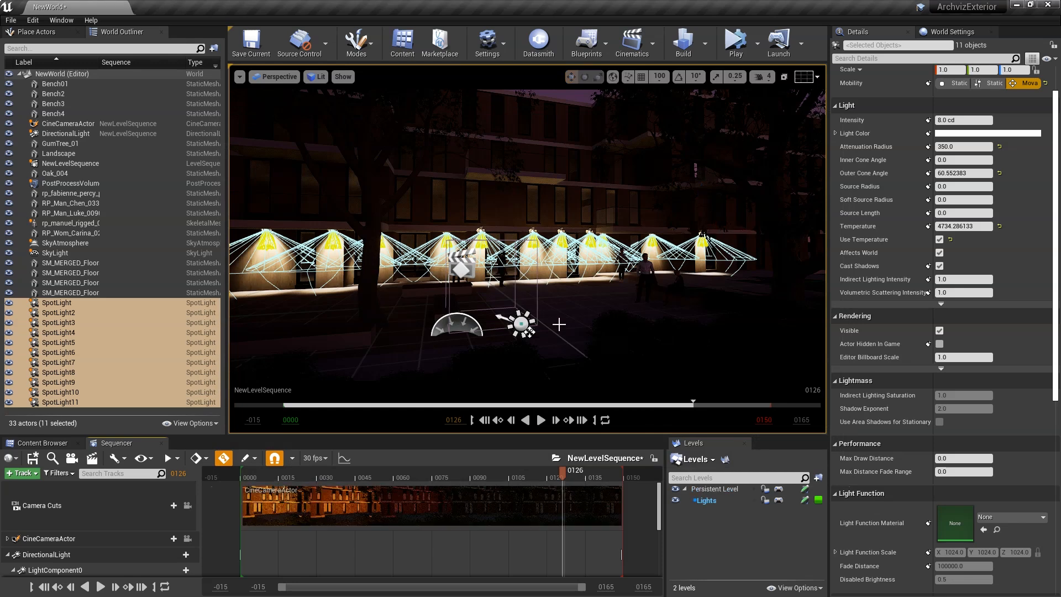
pyautogui.click(675, 501)
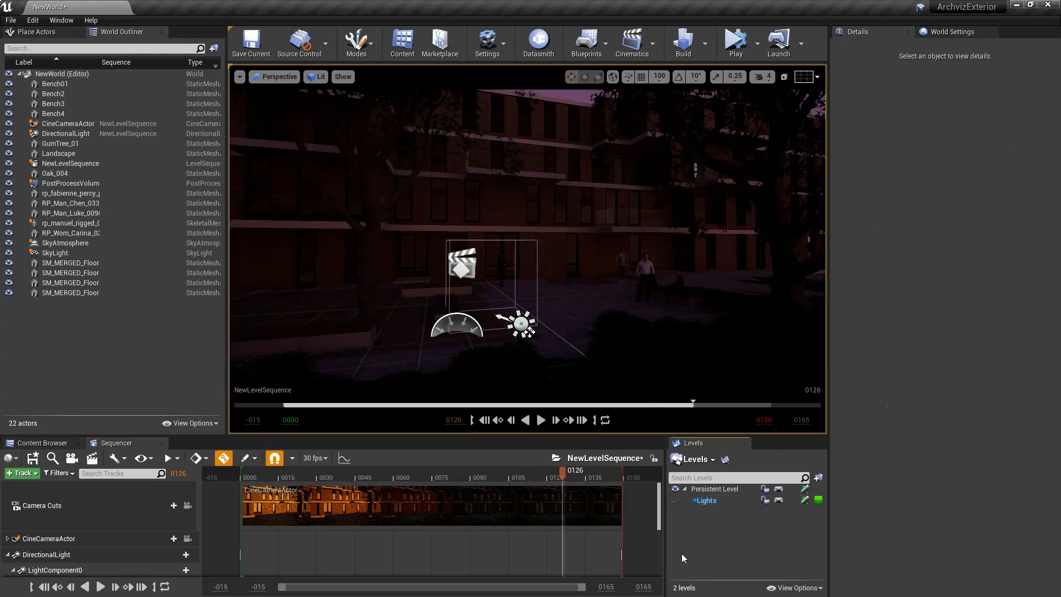
pyautogui.click(675, 501)
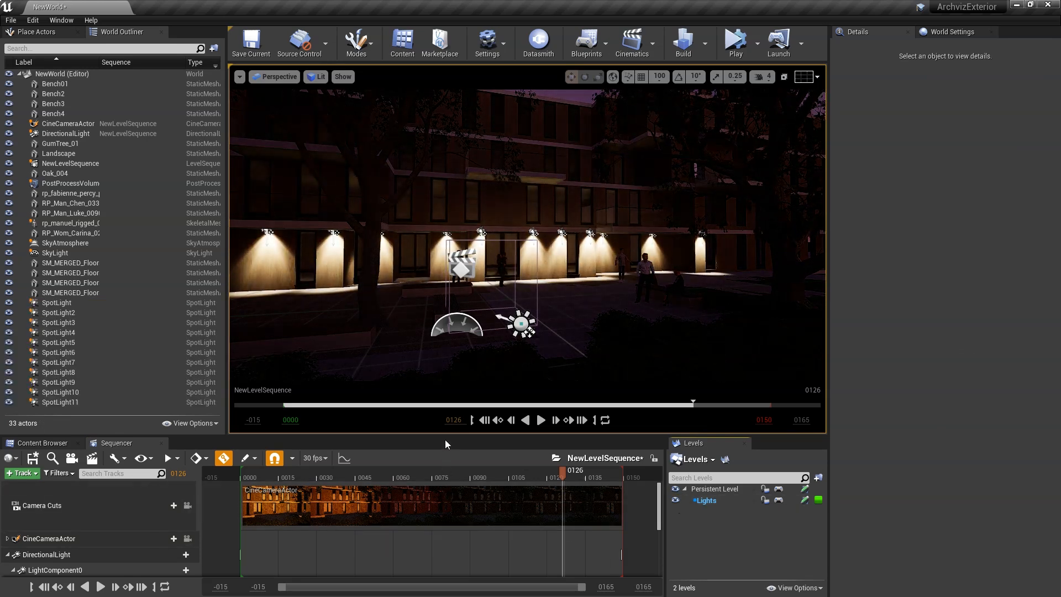
# Add a Level Visibility track to the sequence and give it a Hidden trigger alongside the Visible one
pyautogui.moveTo(446, 435); pyautogui.dragTo(445, 341)
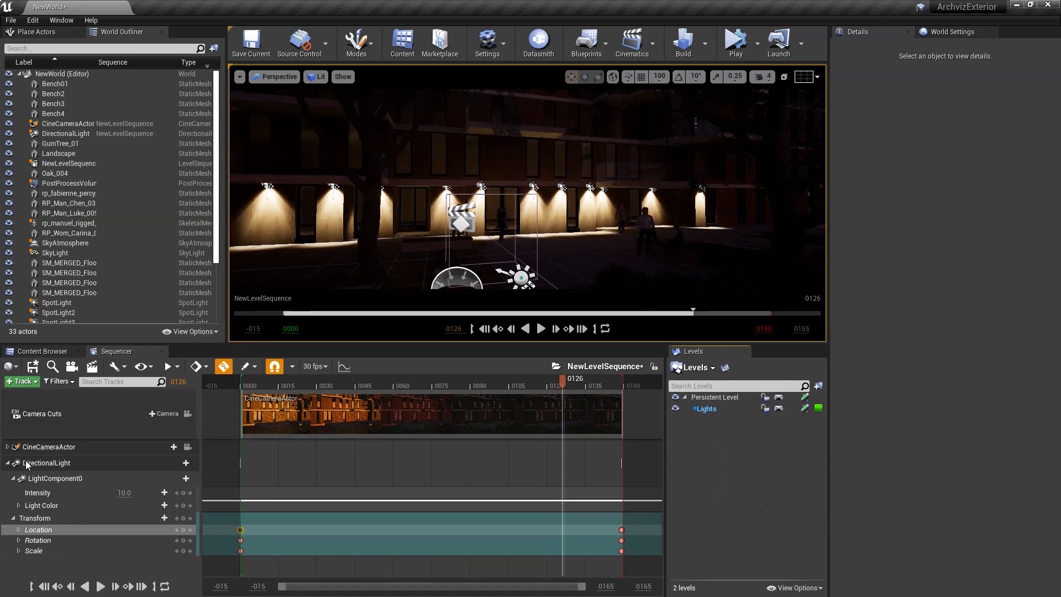
pyautogui.click(8, 463)
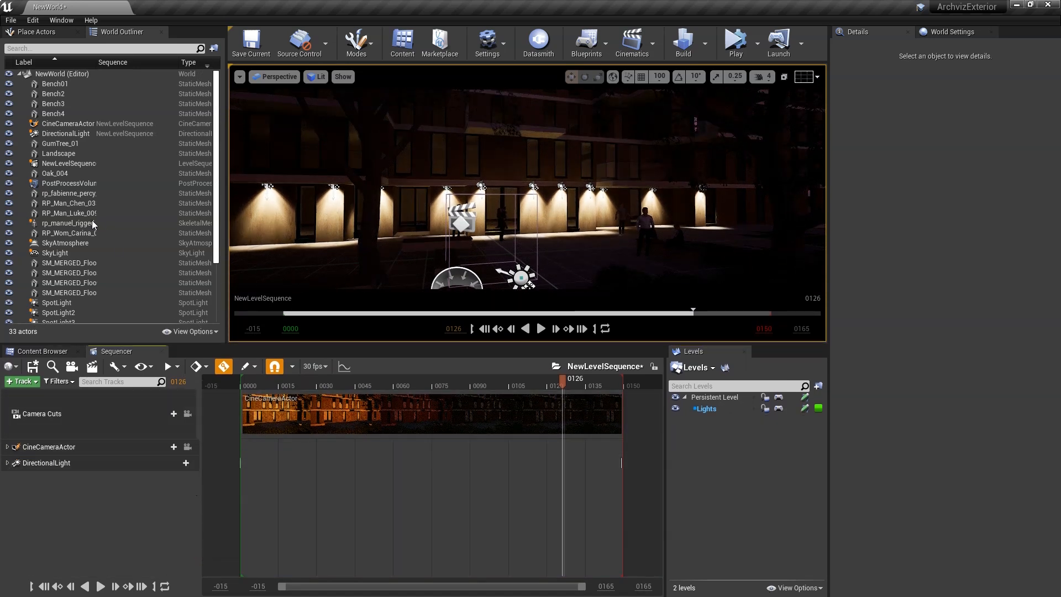
pyautogui.click(34, 381)
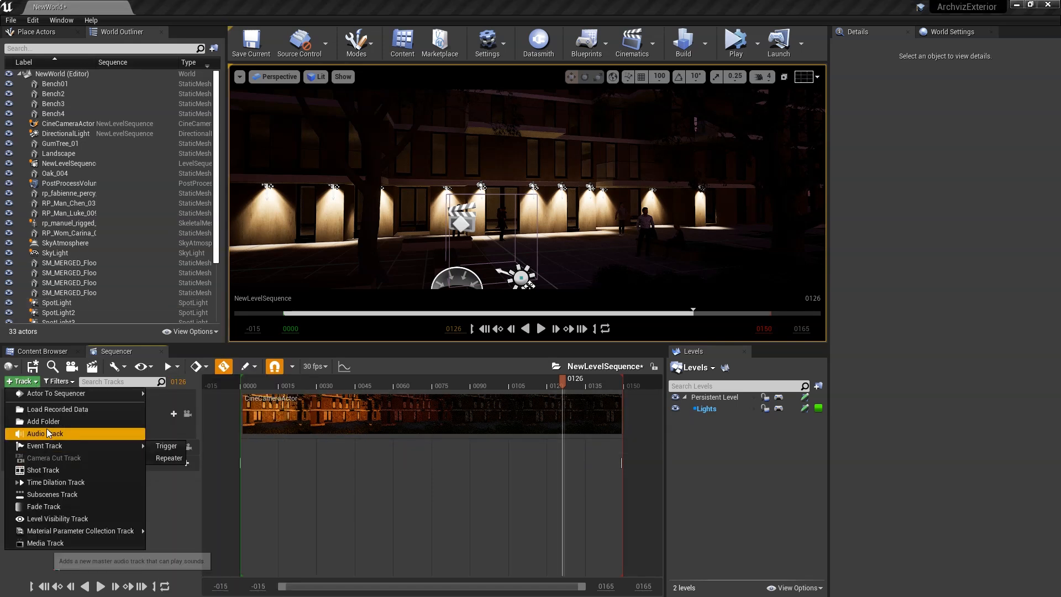
pyautogui.click(45, 518)
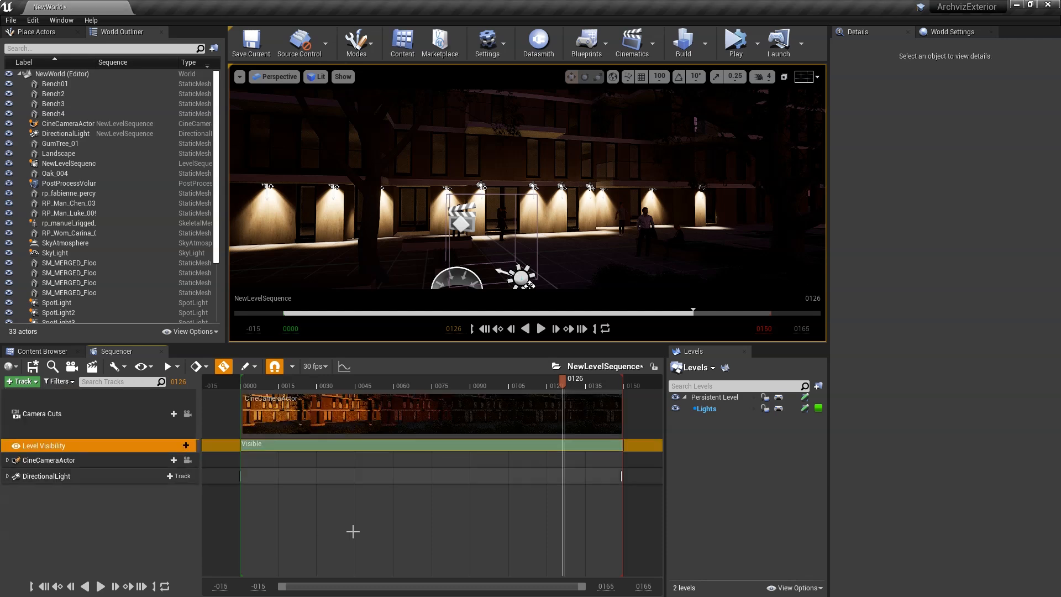
pyautogui.click(141, 445)
pyautogui.click(148, 468)
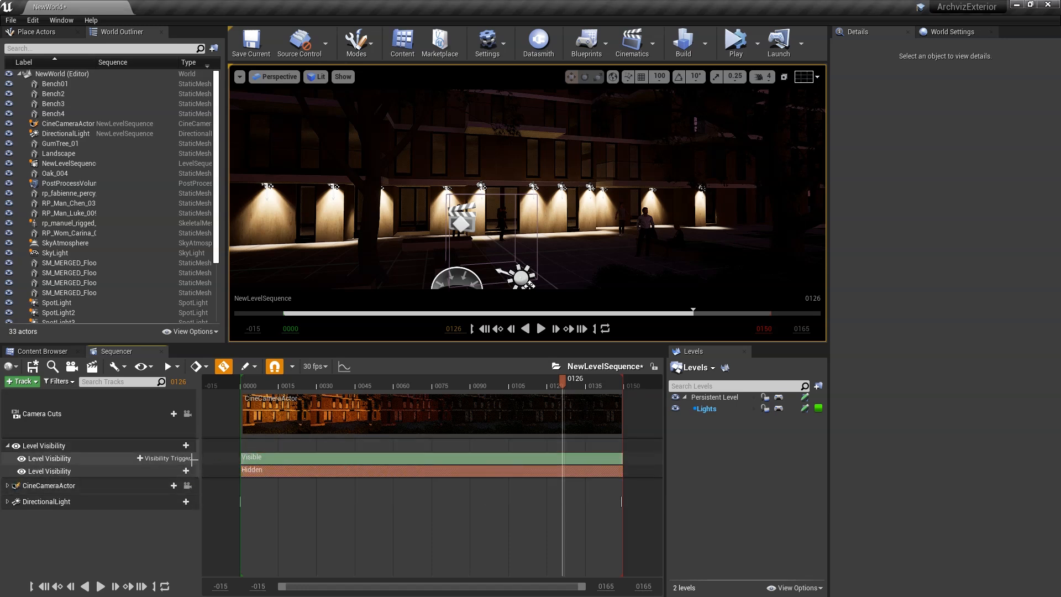
# Add a level name entry to the Visible section's properties and set it to Lights
pyautogui.click(55, 445)
pyautogui.rightClick(55, 446)
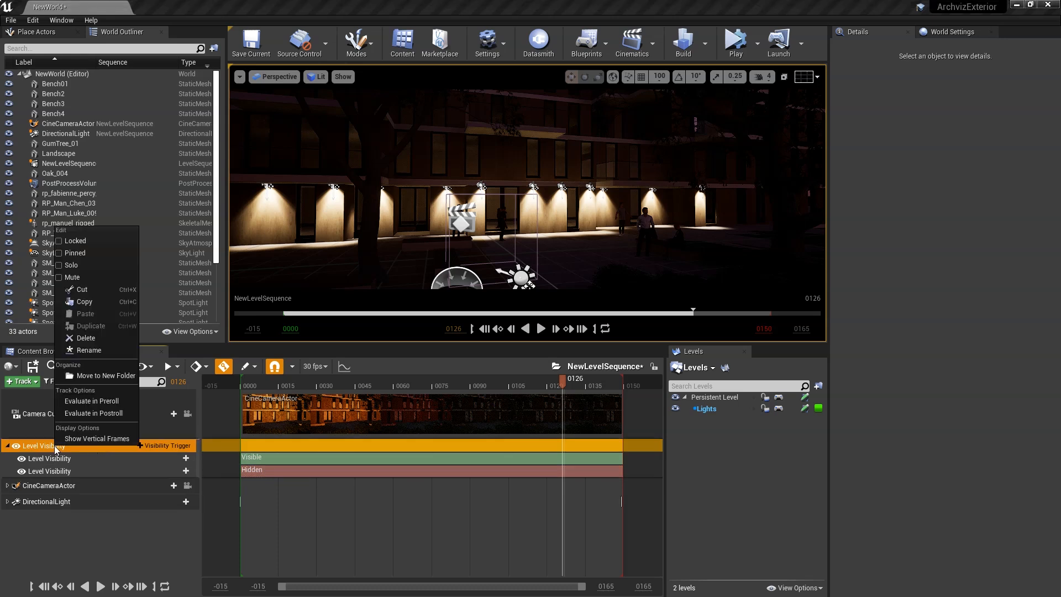
pyautogui.click(287, 457)
pyautogui.rightClick(287, 456)
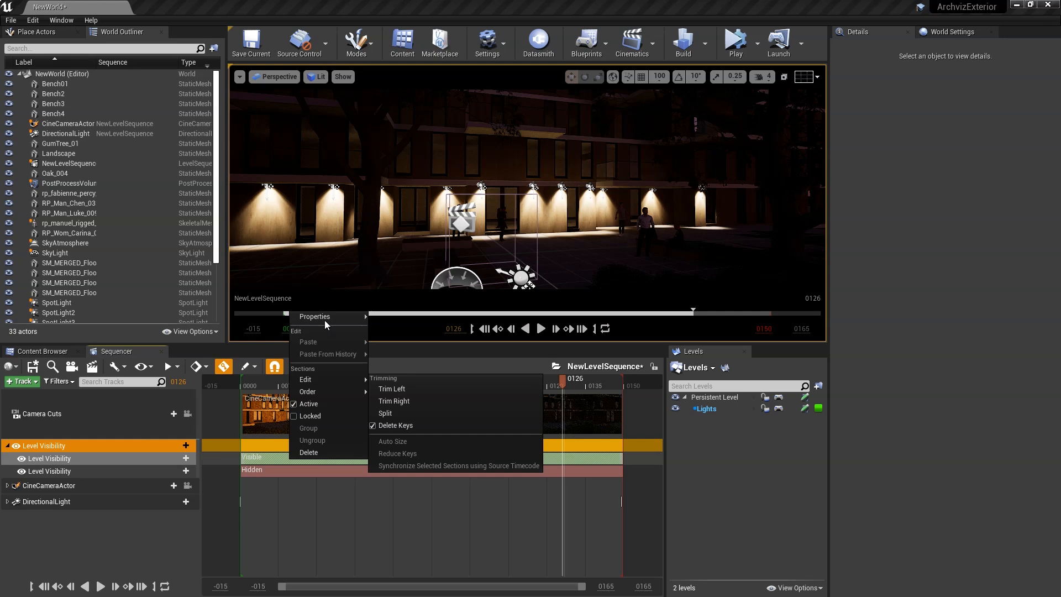
pyautogui.moveTo(326, 316)
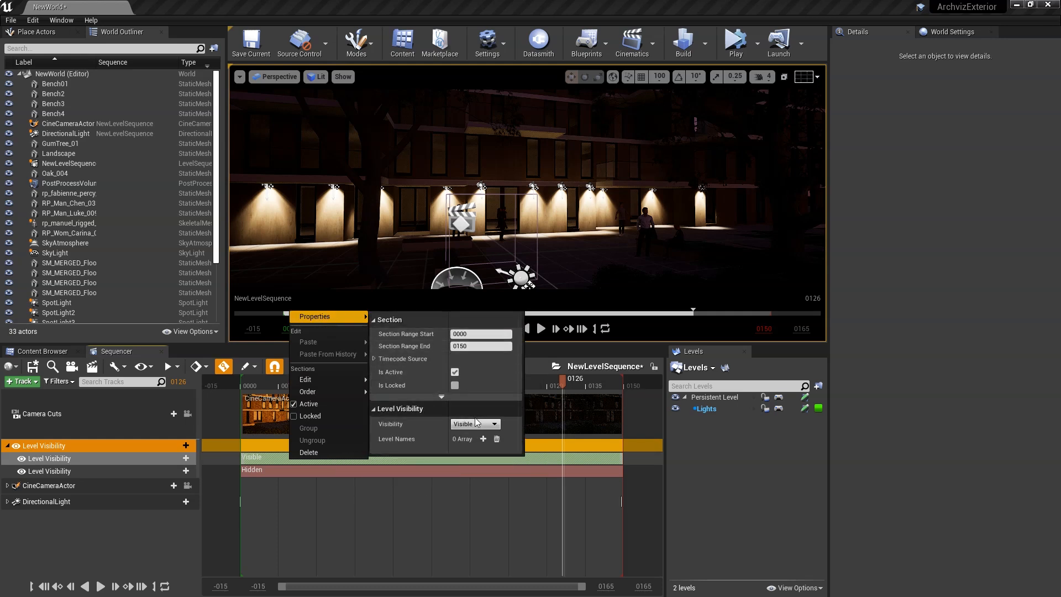
pyautogui.click(483, 439)
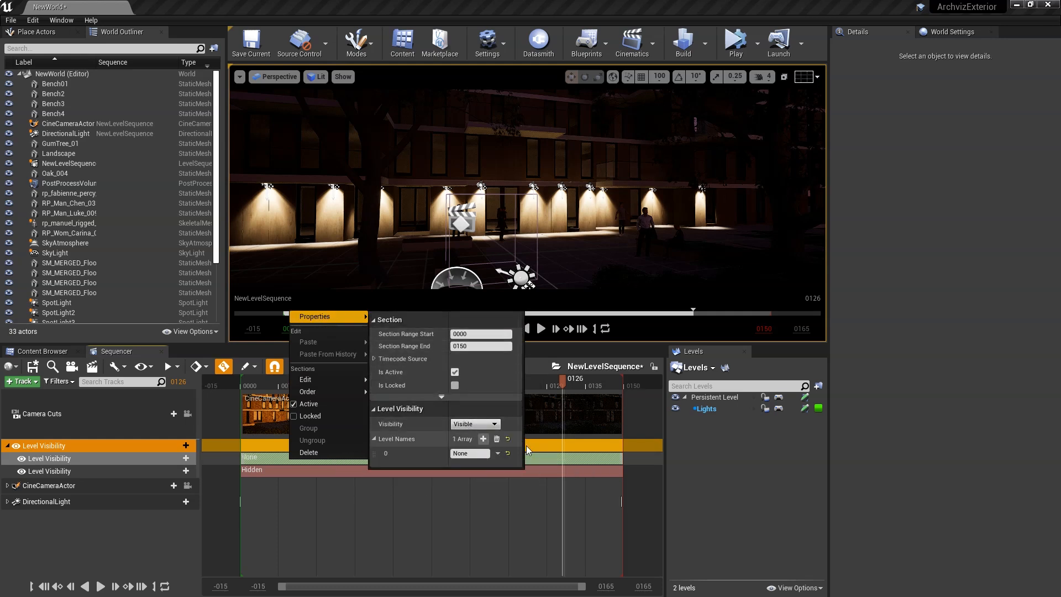
pyautogui.click(477, 454)
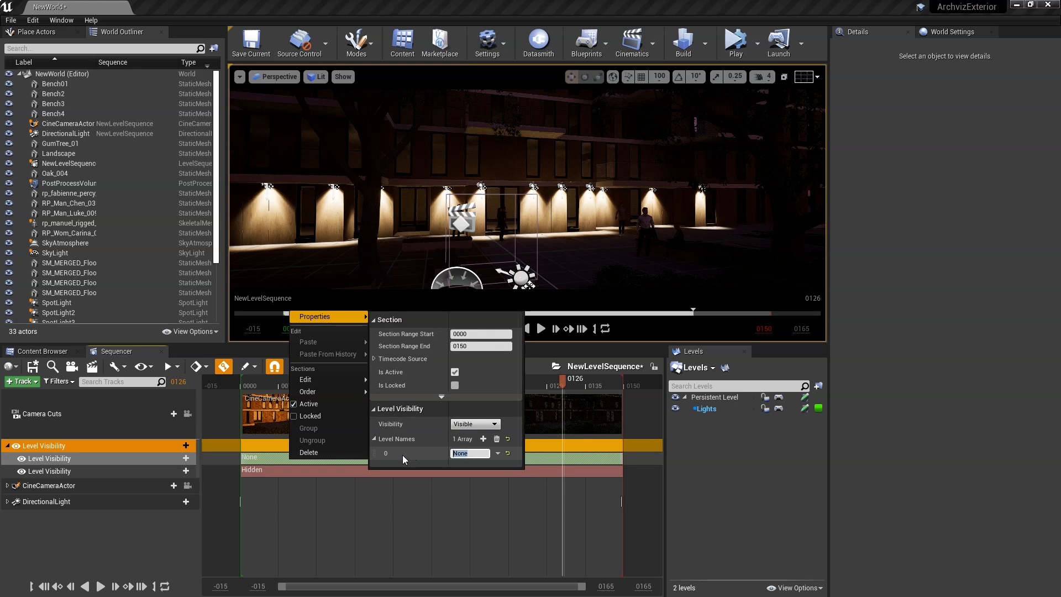
pyautogui.write('Lights')
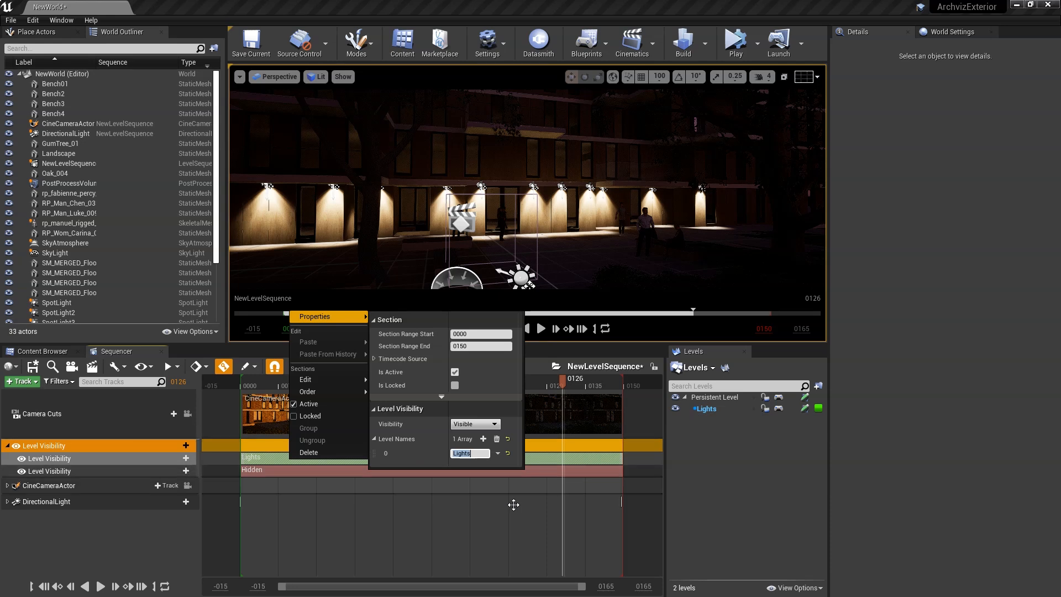
# Trim the Visible section to start at frame 113 and the Hidden section to end at the same frame
pyautogui.click(262, 472)
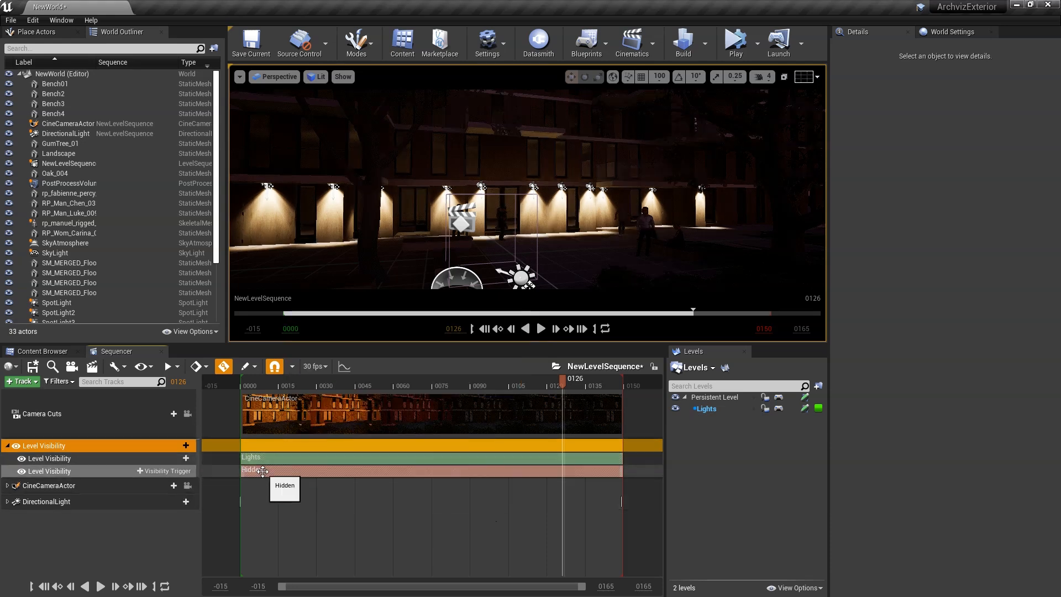
pyautogui.moveTo(244, 456); pyautogui.dragTo(531, 458)
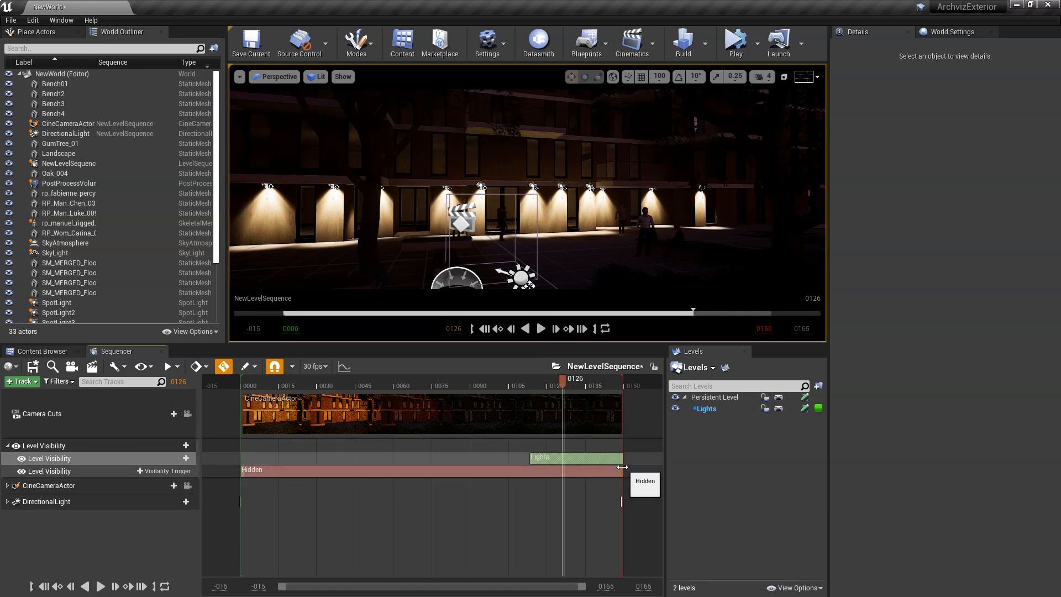
pyautogui.moveTo(622, 468); pyautogui.dragTo(529, 469)
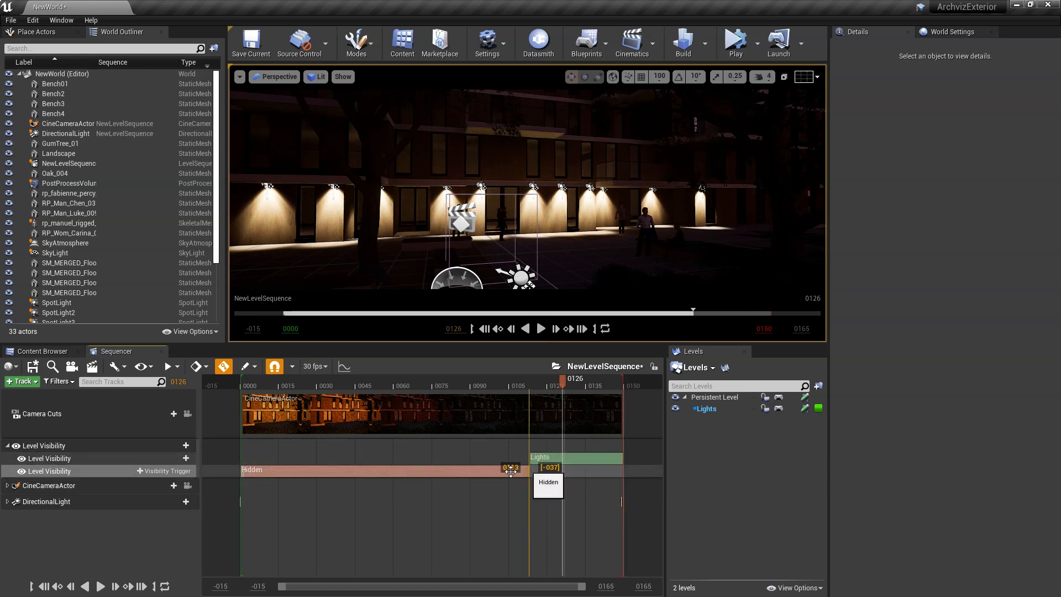
# Add a level name entry to the Hidden section's properties and set it to Lights
pyautogui.rightClick(449, 475)
pyautogui.moveTo(479, 330)
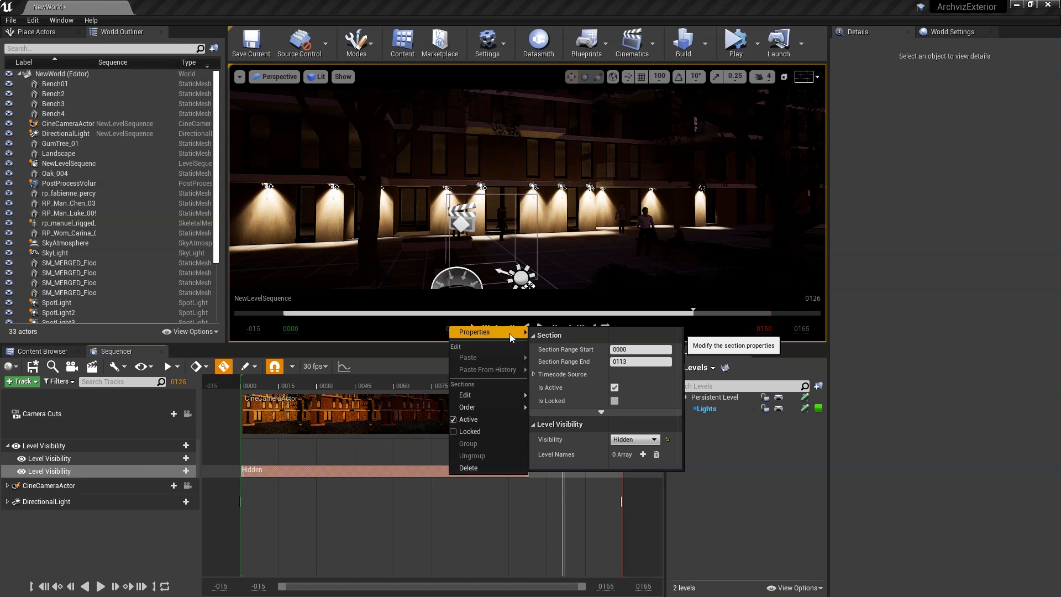
pyautogui.click(643, 454)
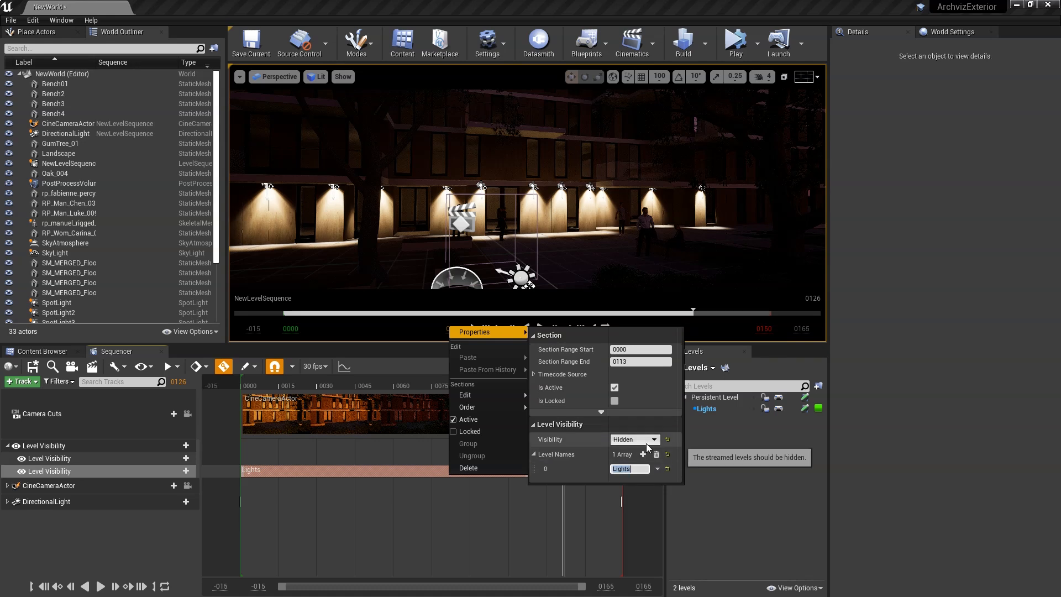
pyautogui.click(409, 547)
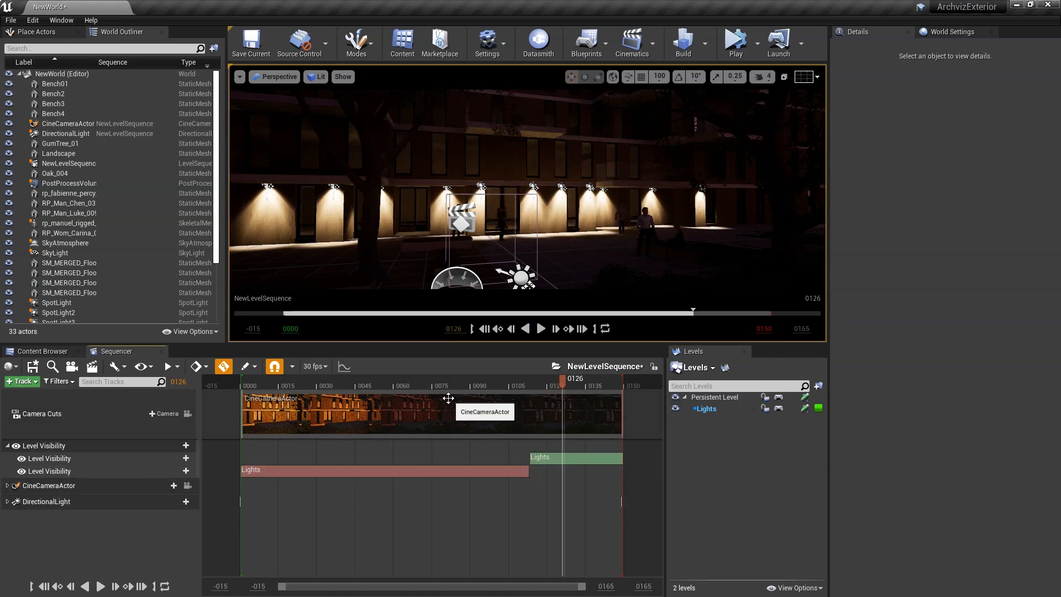
# Trim the Lights visibility sections so the Hidden one ends and the Visible one starts at about frame 97, and scrub to check
pyautogui.click(417, 386)
pyautogui.moveTo(435, 388); pyautogui.dragTo(568, 393)
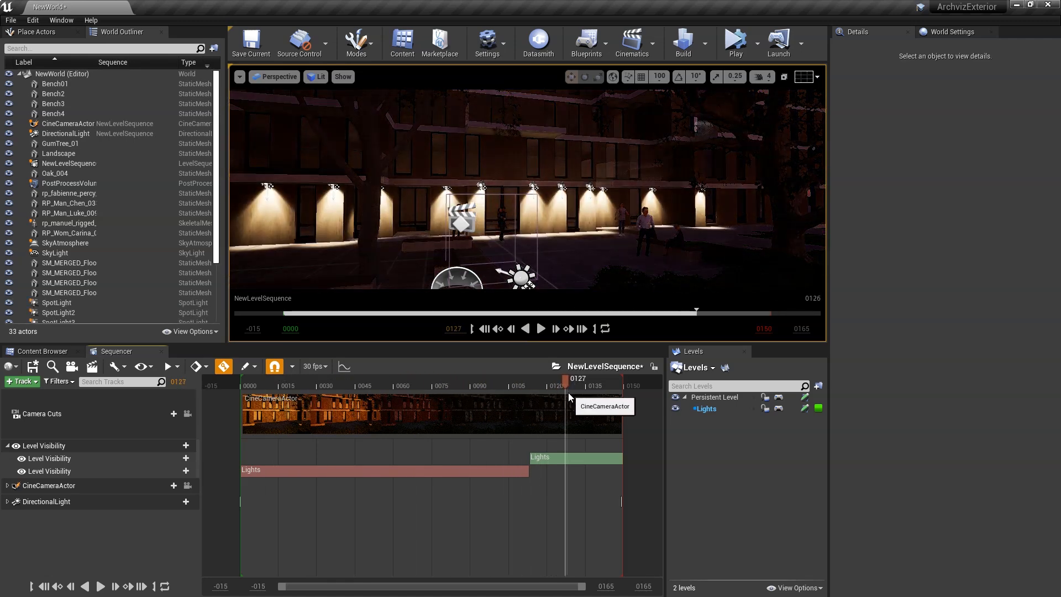
pyautogui.moveTo(528, 476); pyautogui.dragTo(465, 474)
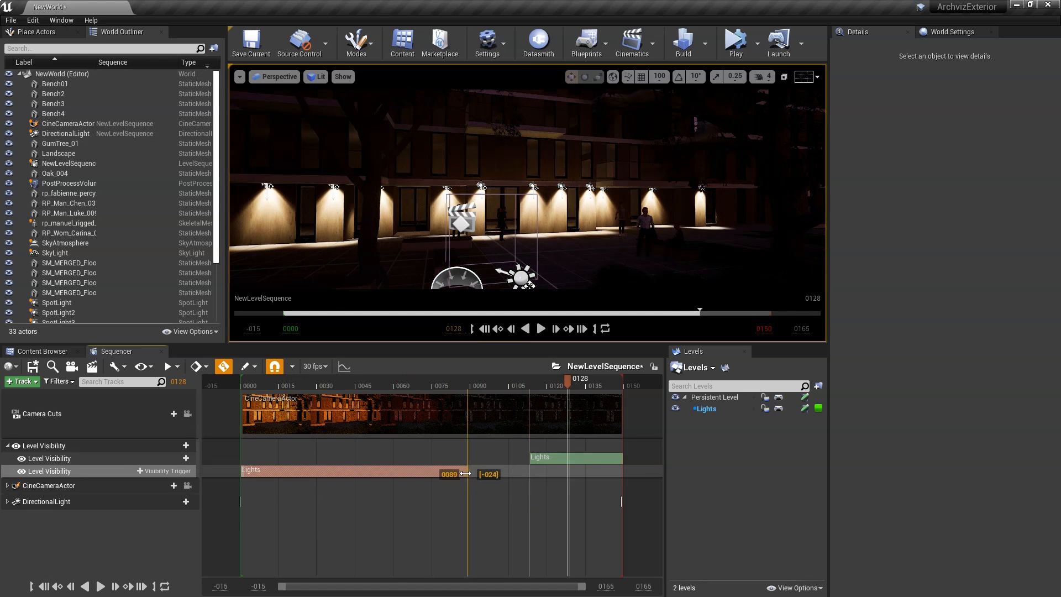
pyautogui.moveTo(529, 462); pyautogui.dragTo(488, 474)
pyautogui.moveTo(493, 381); pyautogui.dragTo(545, 380)
pyautogui.moveTo(546, 423); pyautogui.dragTo(468, 397)
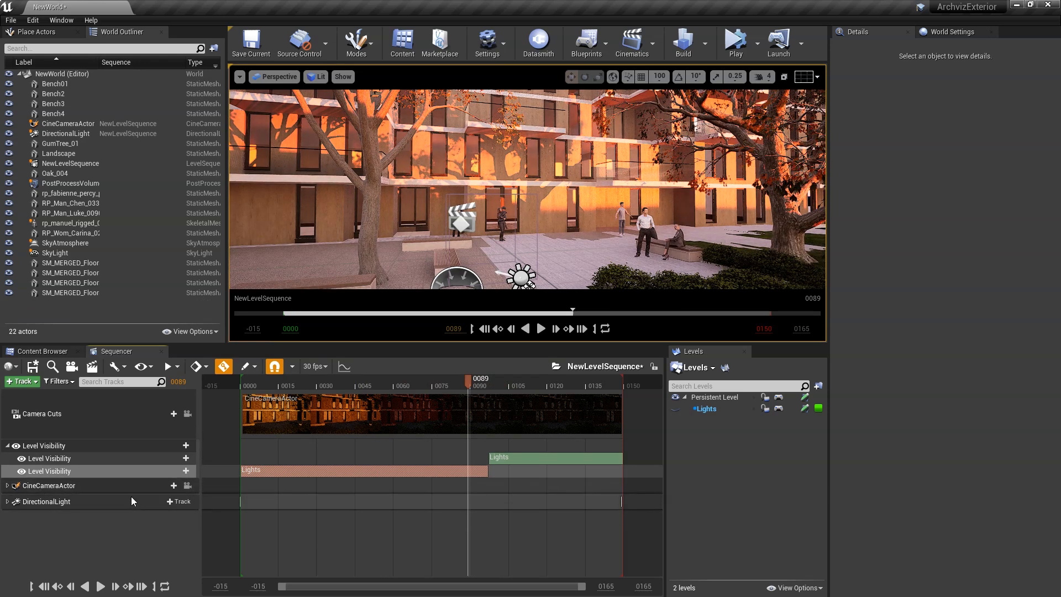
pyautogui.moveTo(472, 386)
pyautogui.mouseDown()
pyautogui.moveTo(549, 387)
pyautogui.moveTo(455, 386)
pyautogui.mouseUp()
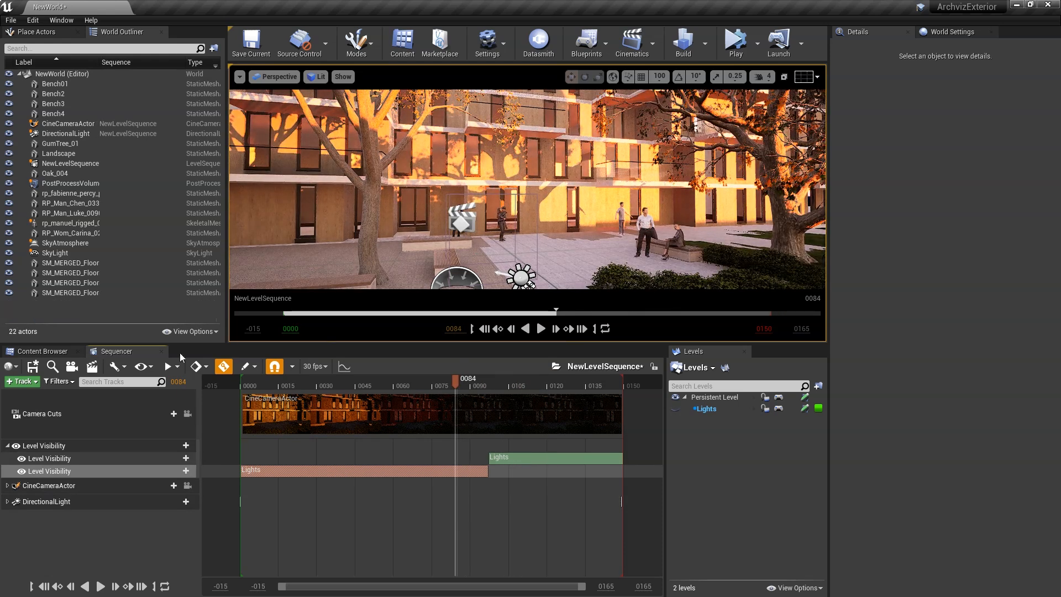
# Browse to the InteriorCubemap folder inside the project's Materials folder
pyautogui.click(43, 351)
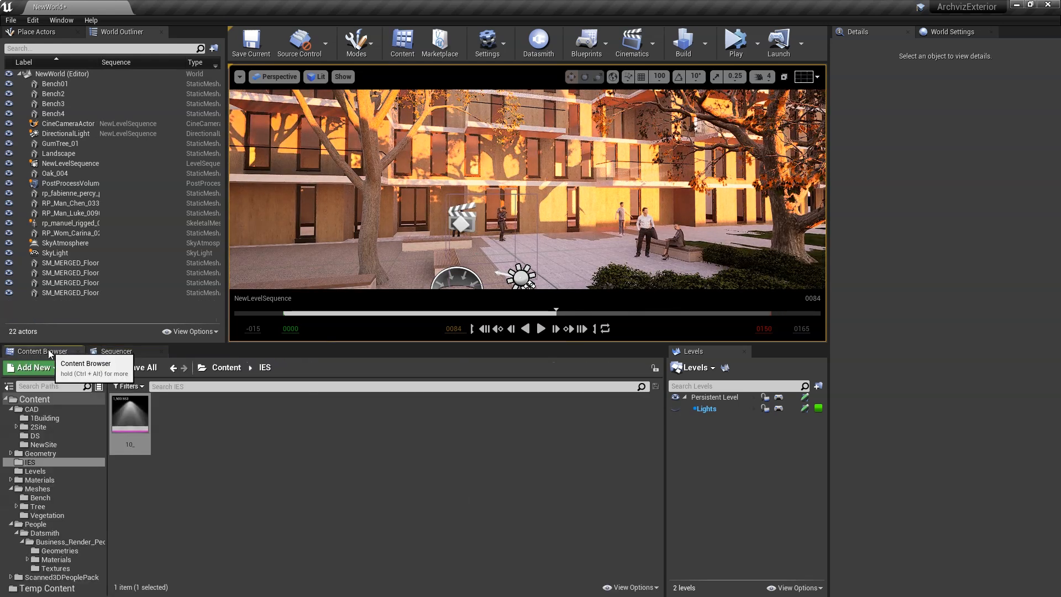
pyautogui.click(11, 480)
pyautogui.click(40, 497)
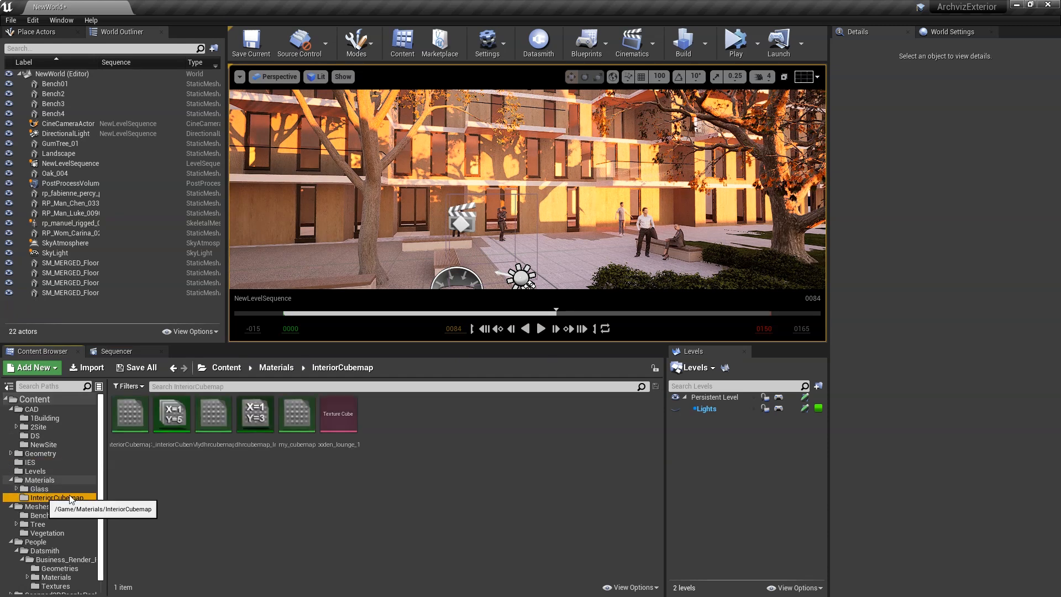
# Place a basic Plane on the paving in front of the building and select it
pyautogui.click(37, 31)
pyautogui.click(28, 78)
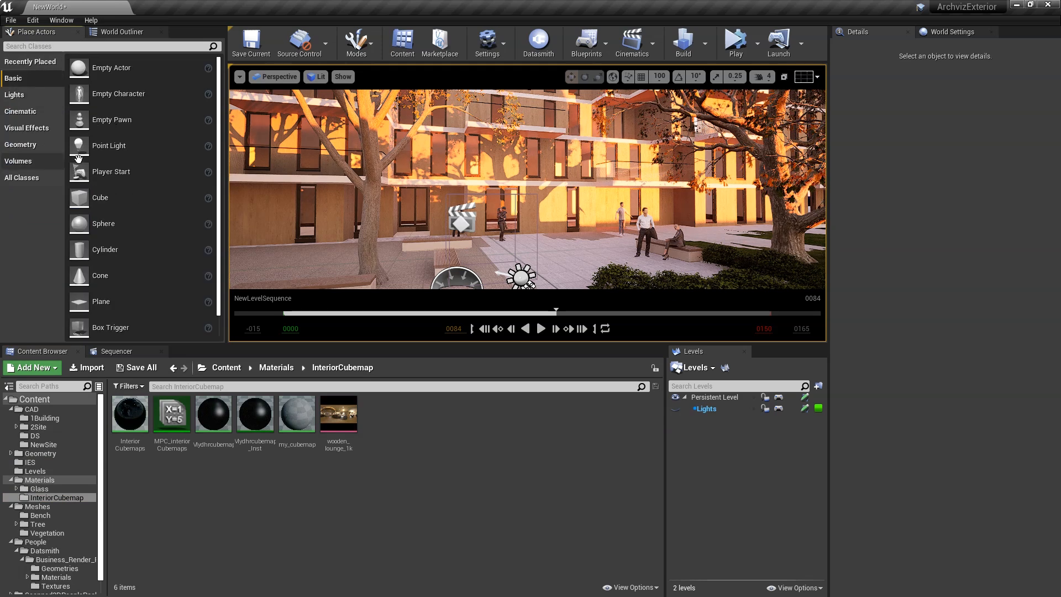
pyautogui.moveTo(101, 306); pyautogui.dragTo(622, 235)
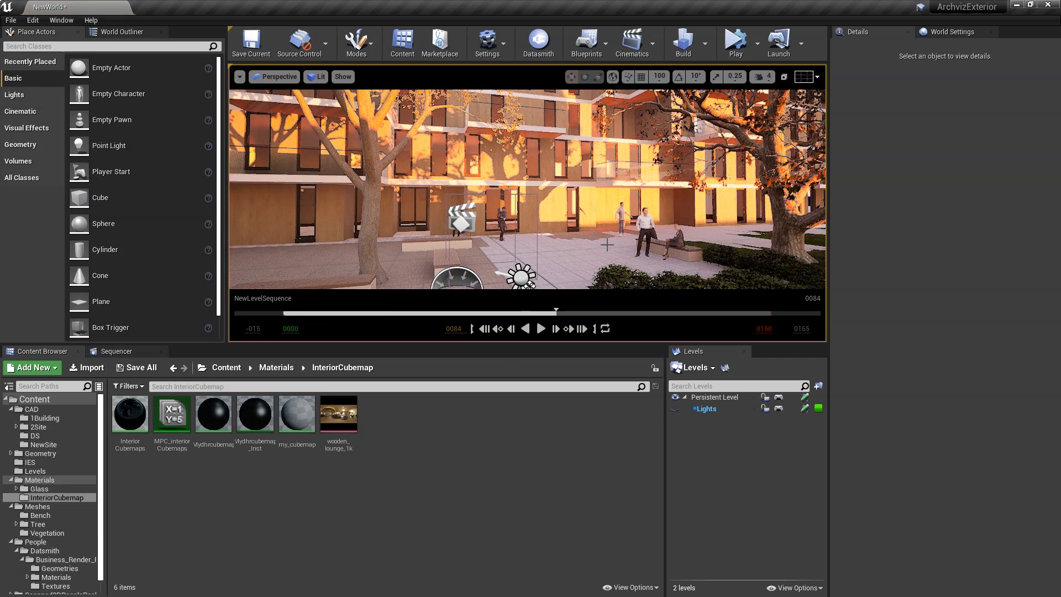
pyautogui.moveTo(586, 200); pyautogui.dragTo(583, 211, button='right')
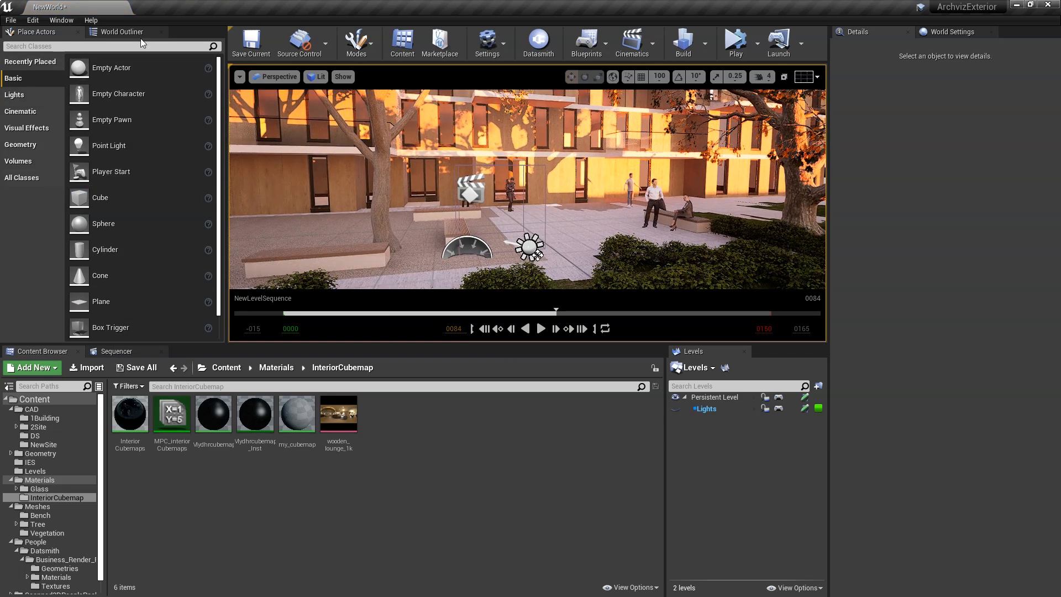
pyautogui.click(120, 31)
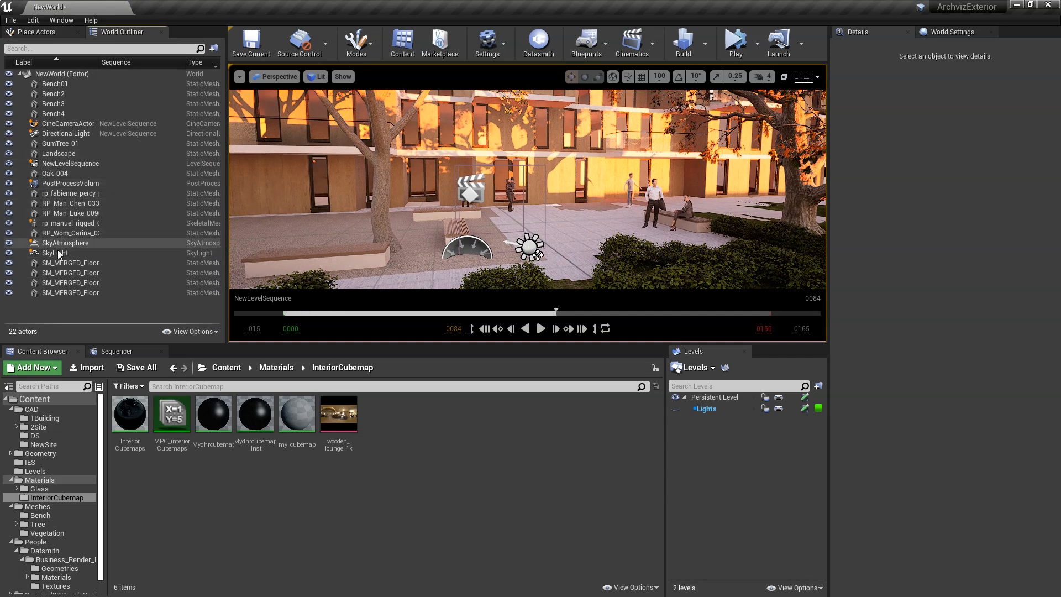
pyautogui.click(557, 206)
pyautogui.press('f')
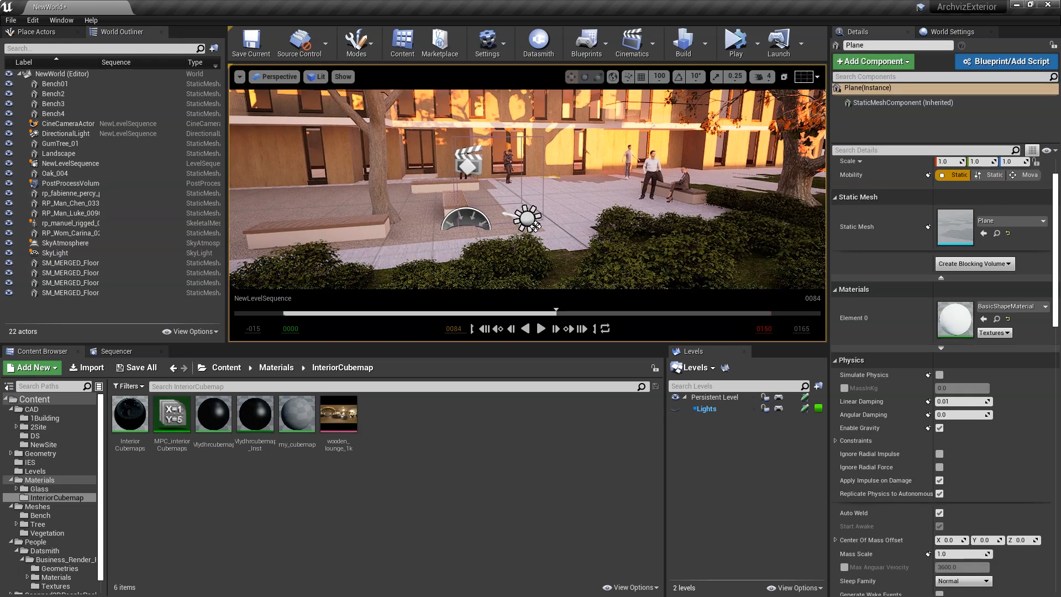
pyautogui.click(644, 334)
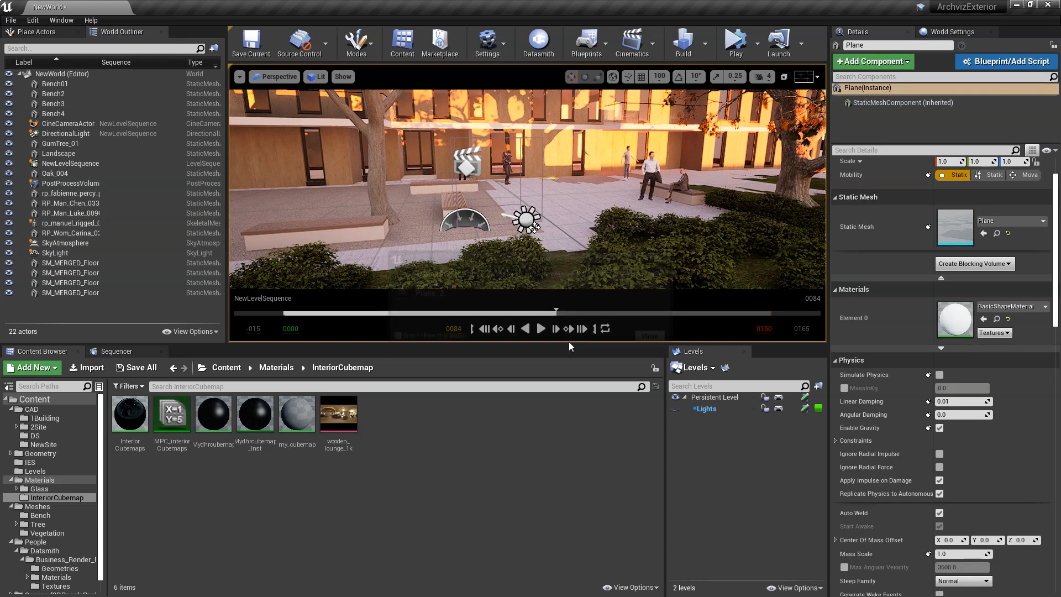
# Close the level sequence editor and frame the selected plane in the viewport
pyautogui.click(117, 351)
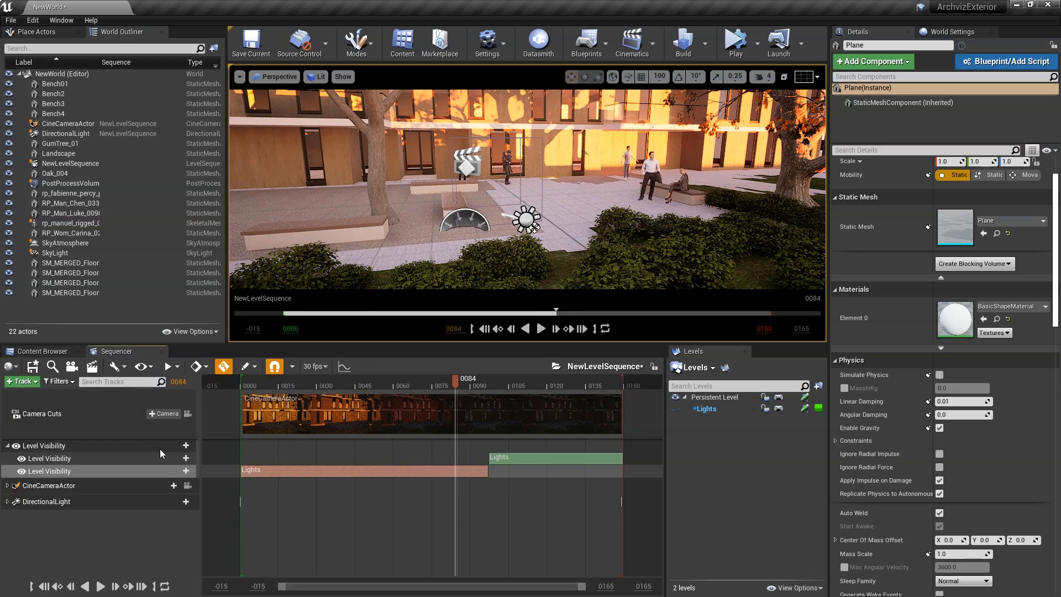
pyautogui.click(160, 351)
pyautogui.moveTo(403, 242); pyautogui.dragTo(431, 243, button='right')
pyautogui.press('f')
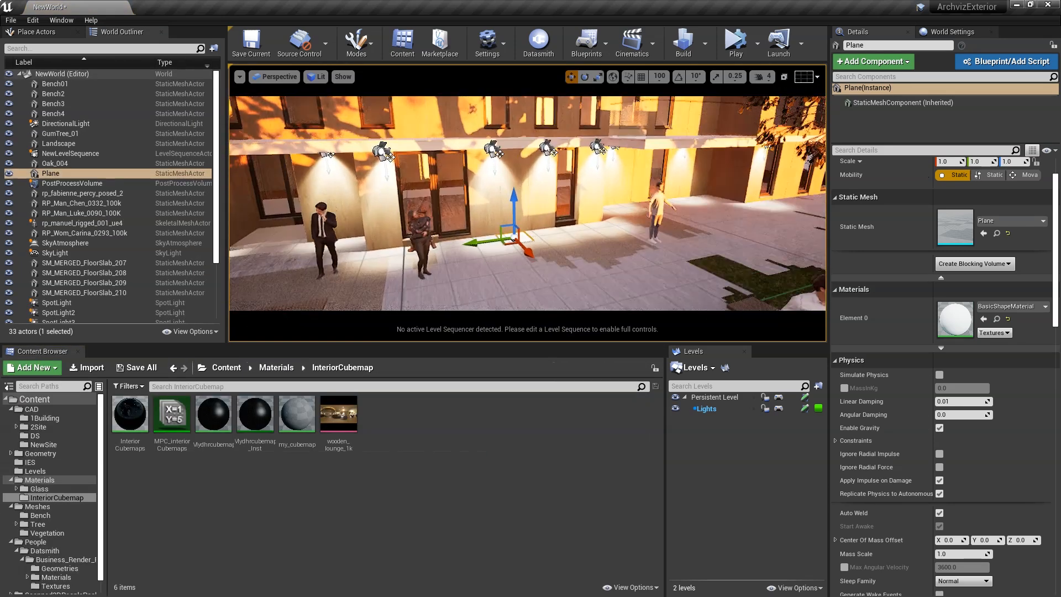
# Make the Persistent Level current and list each actor's Level instead of its type
pyautogui.doubleClick(718, 398)
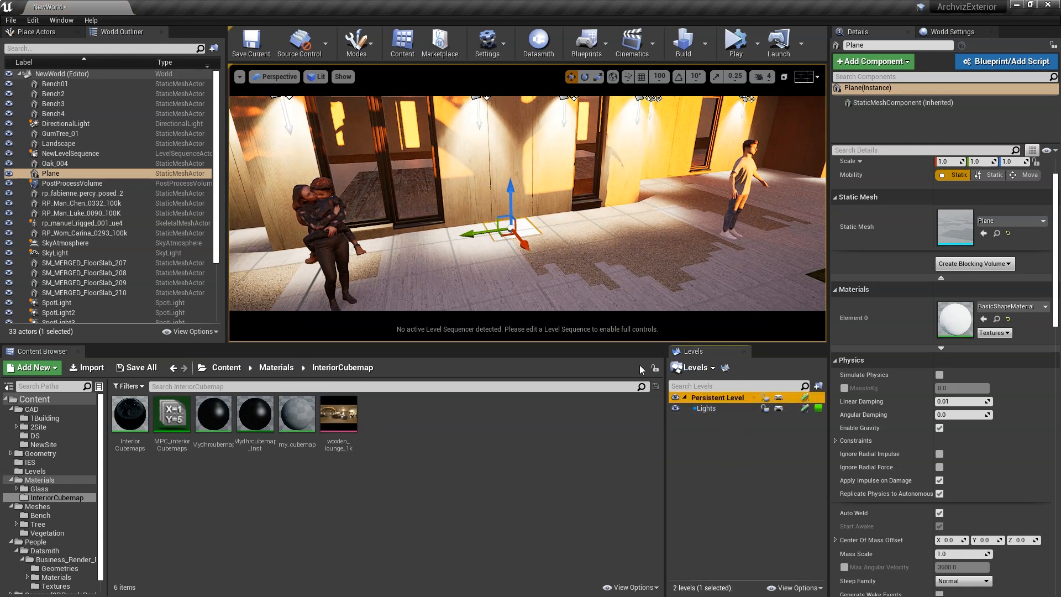
pyautogui.click(207, 65)
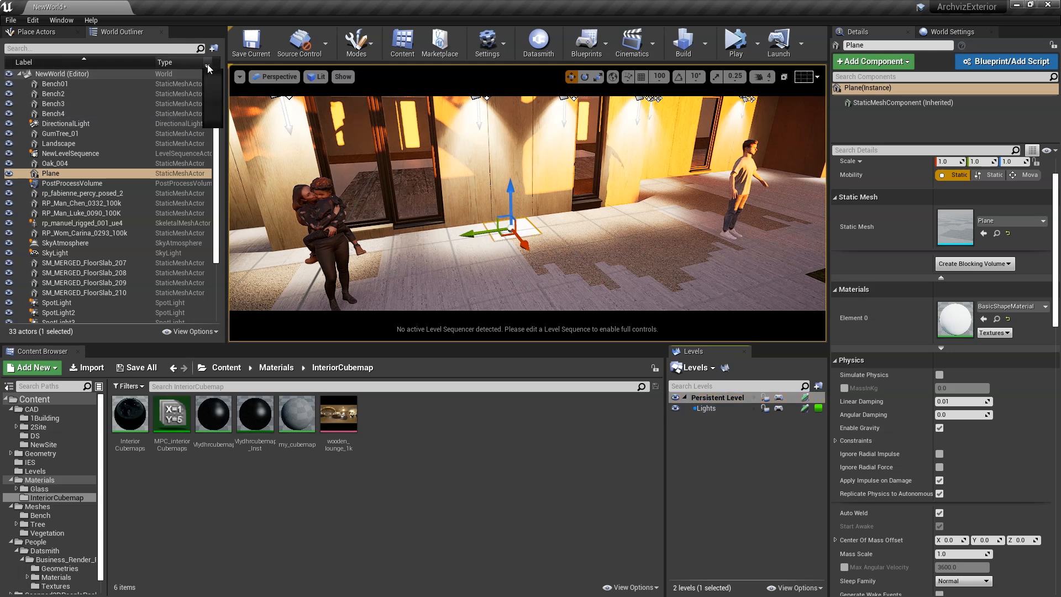
pyautogui.click(214, 90)
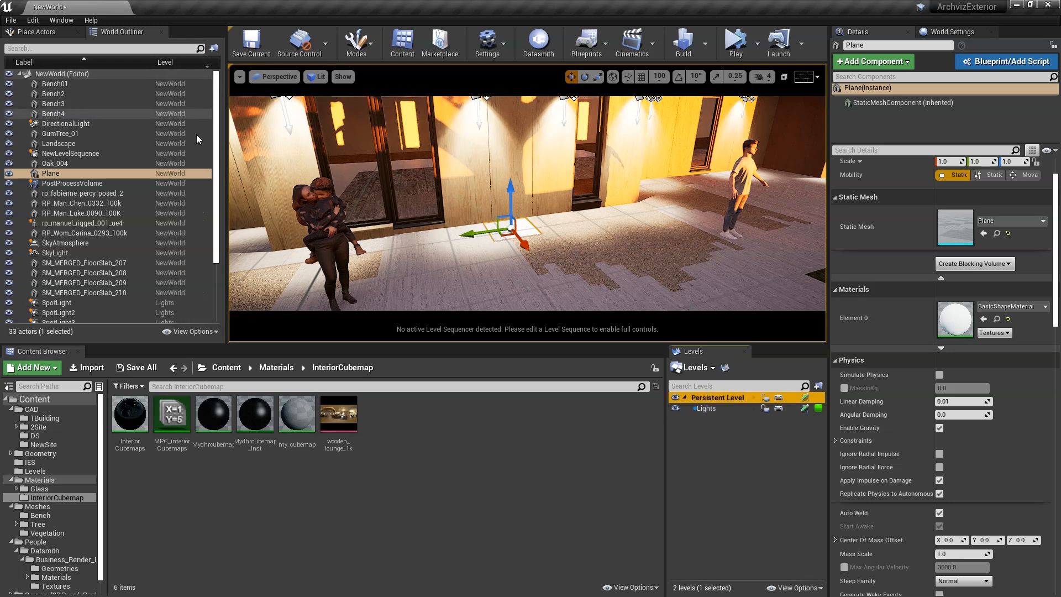
# Rotate the plane upright with 10° angle snapping and move it in front of the building's glazed doorway
pyautogui.moveTo(581, 202); pyautogui.dragTo(542, 202, button='right')
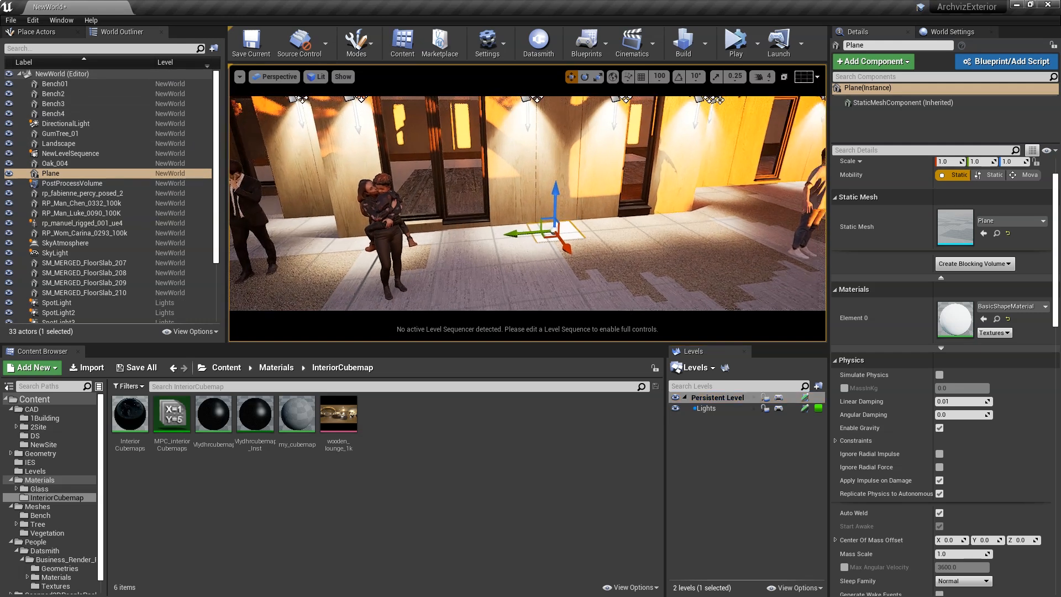
pyautogui.press('e')
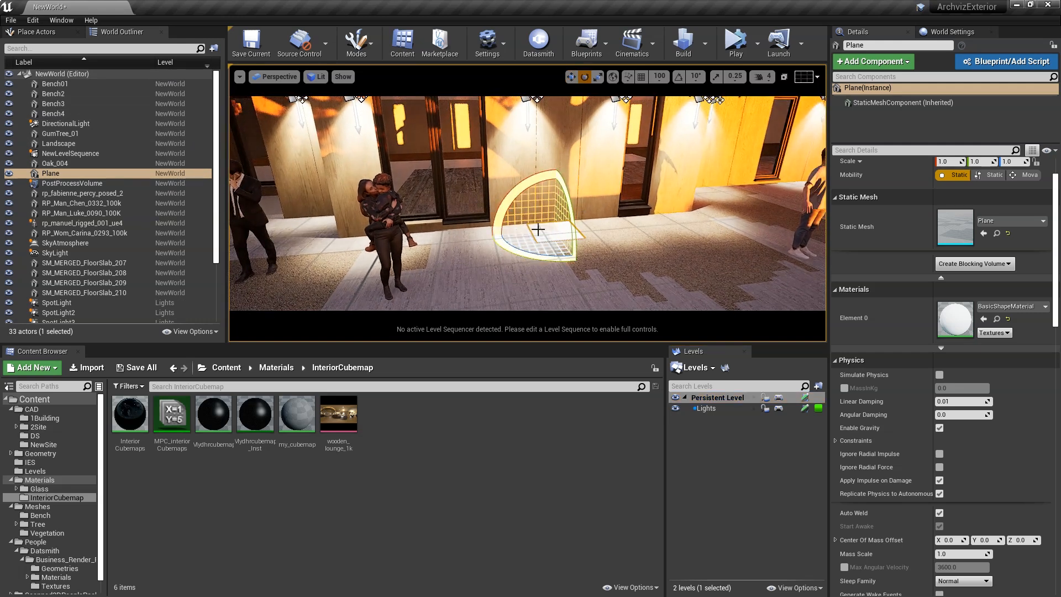
pyautogui.press('r')
pyautogui.press('e')
pyautogui.moveTo(568, 194); pyautogui.dragTo(572, 243)
pyautogui.hotkey('ctrl', 'z')
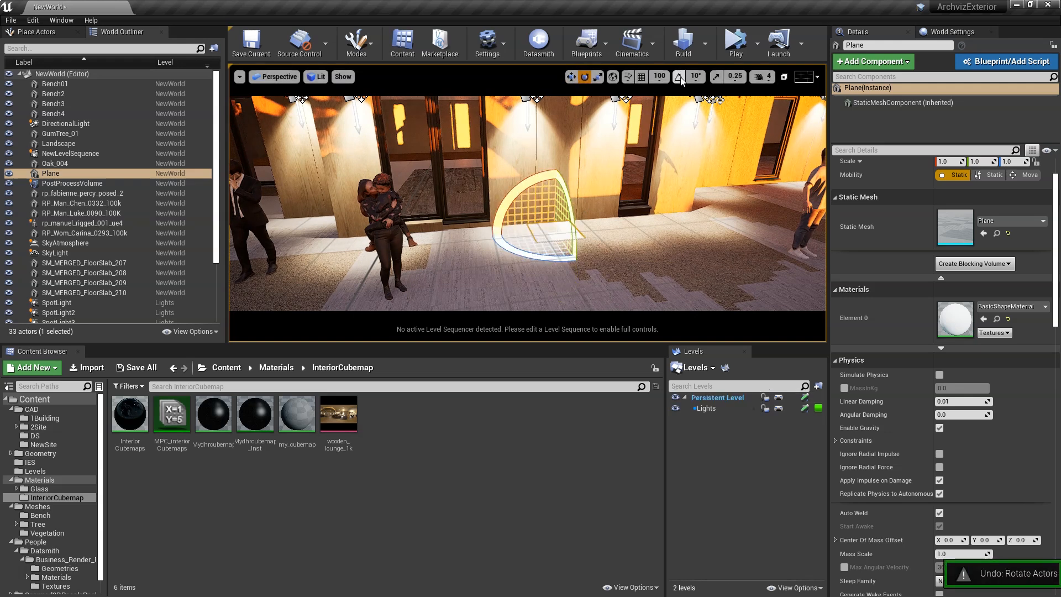
pyautogui.moveTo(568, 197); pyautogui.dragTo(574, 258)
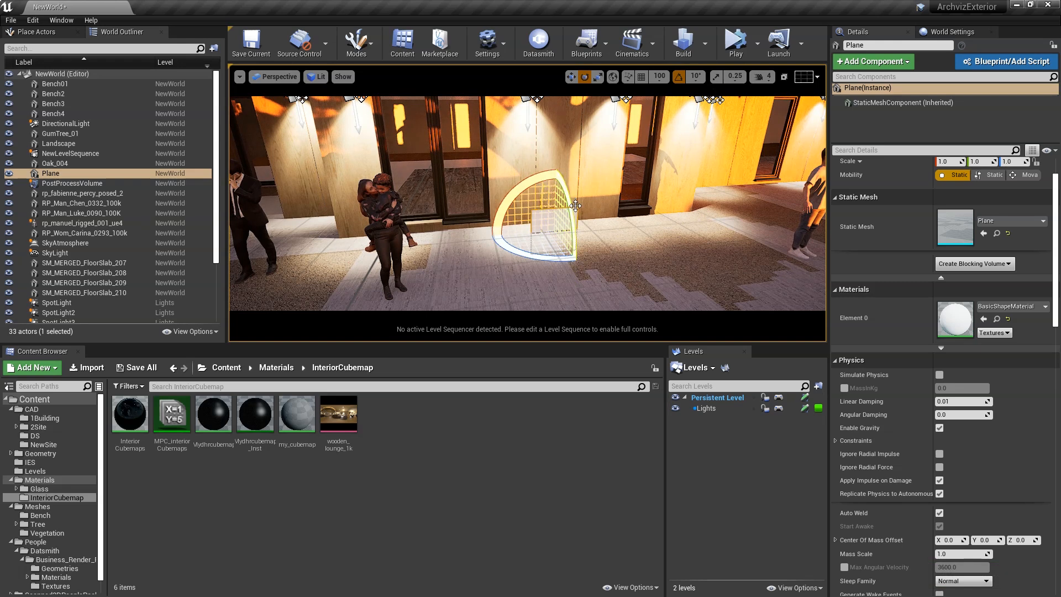
pyautogui.press('r')
pyautogui.moveTo(555, 209); pyautogui.dragTo(446, 185)
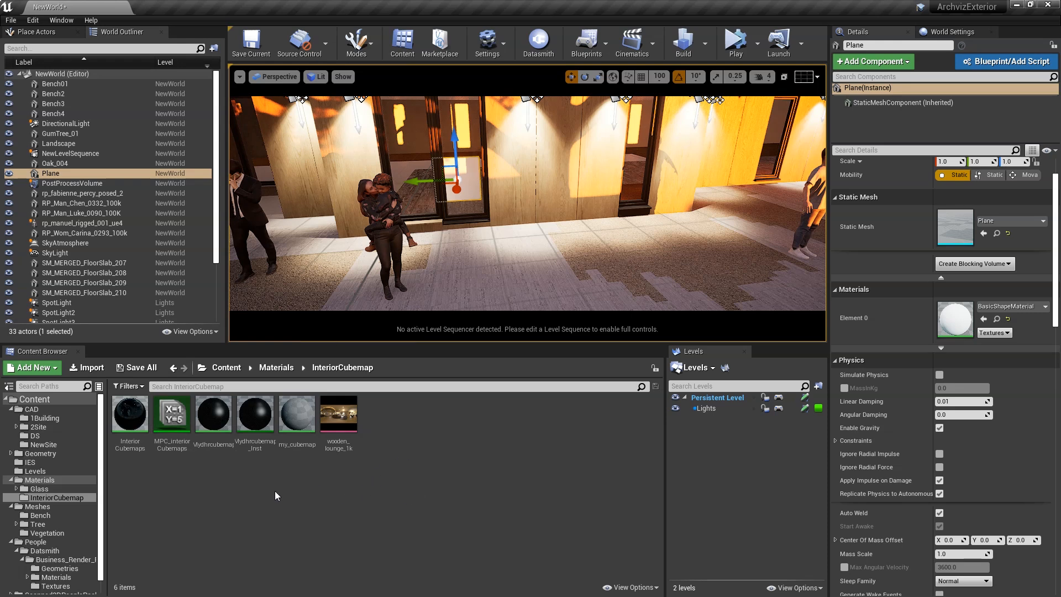
# Open the InteriorCubemaps material, connect the Intensity scalar parameter to input A of the Multiply node, and save
pyautogui.doubleClick(130, 415)
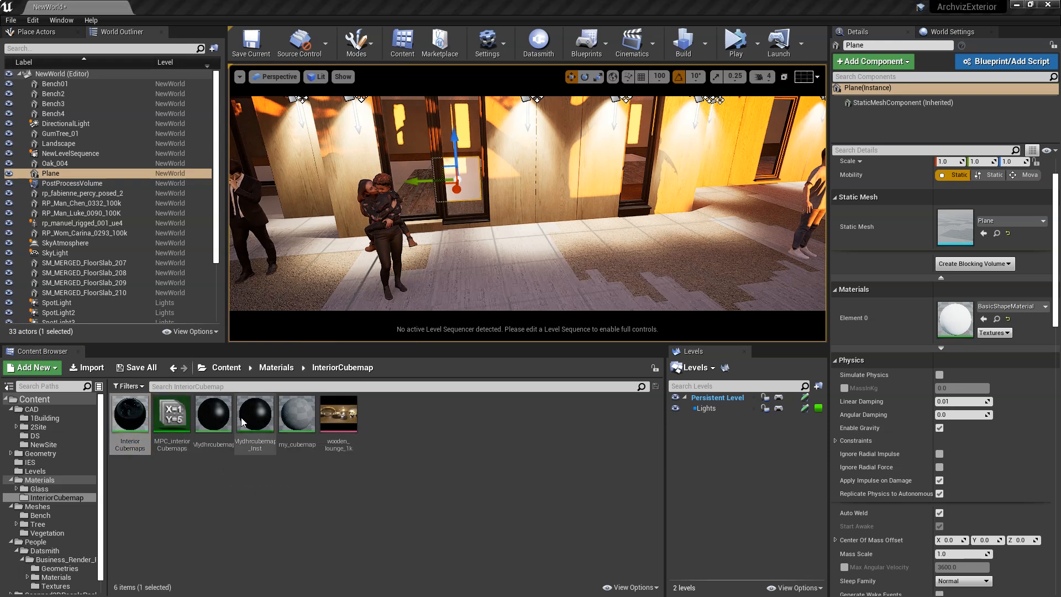
pyautogui.moveTo(483, 366); pyautogui.dragTo(648, 248)
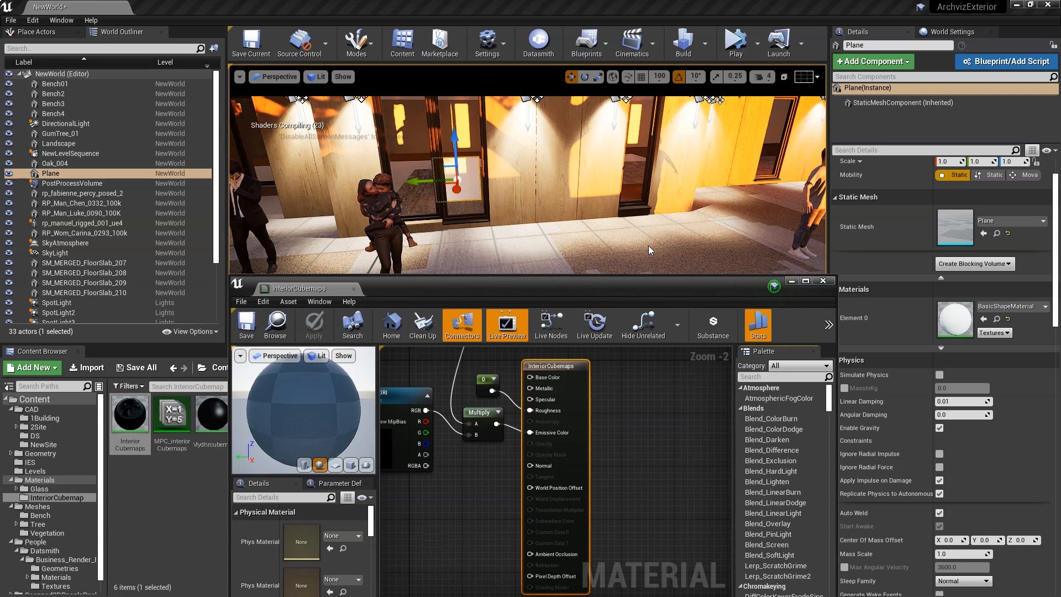
pyautogui.moveTo(676, 365); pyautogui.dragTo(758, 474, button='right')
pyautogui.moveTo(575, 400); pyautogui.dragTo(602, 492)
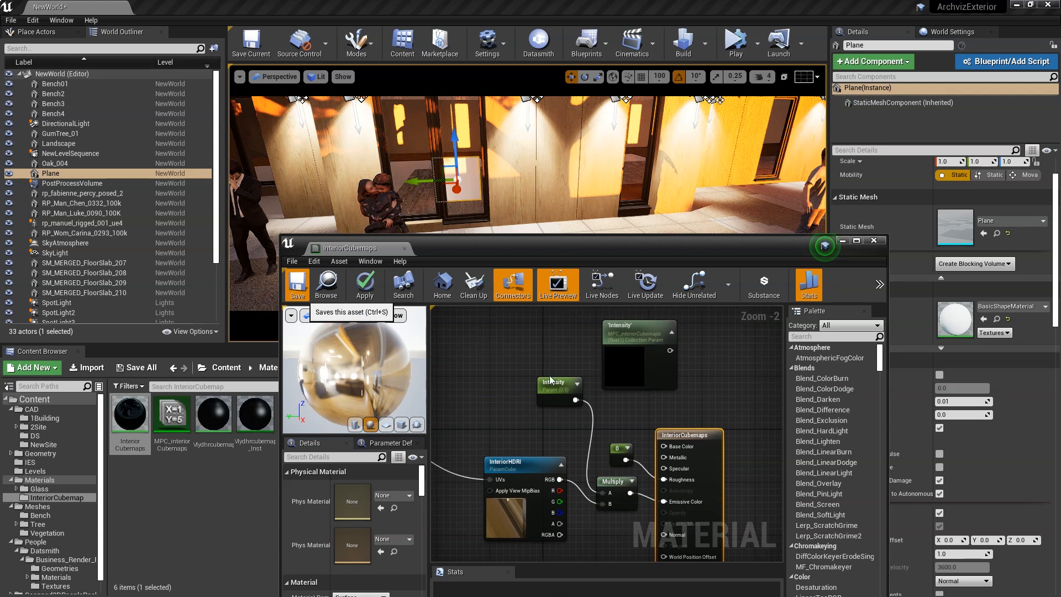
pyautogui.click(298, 283)
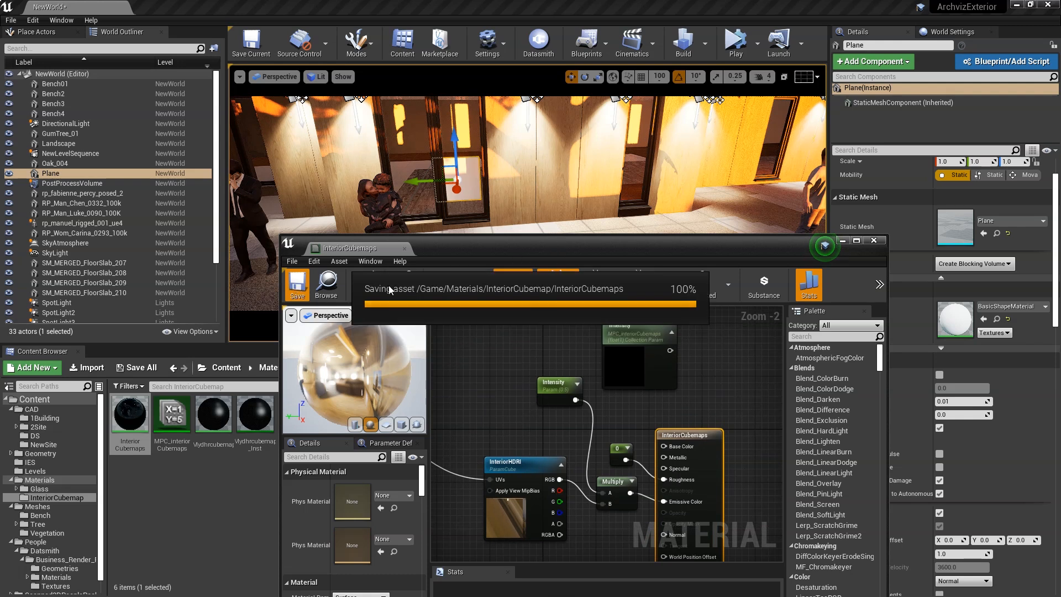
# Assign the InteriorCubemaps material to the plane's Element 0 and move the plane forward onto the paving
pyautogui.moveTo(493, 247); pyautogui.dragTo(421, 449)
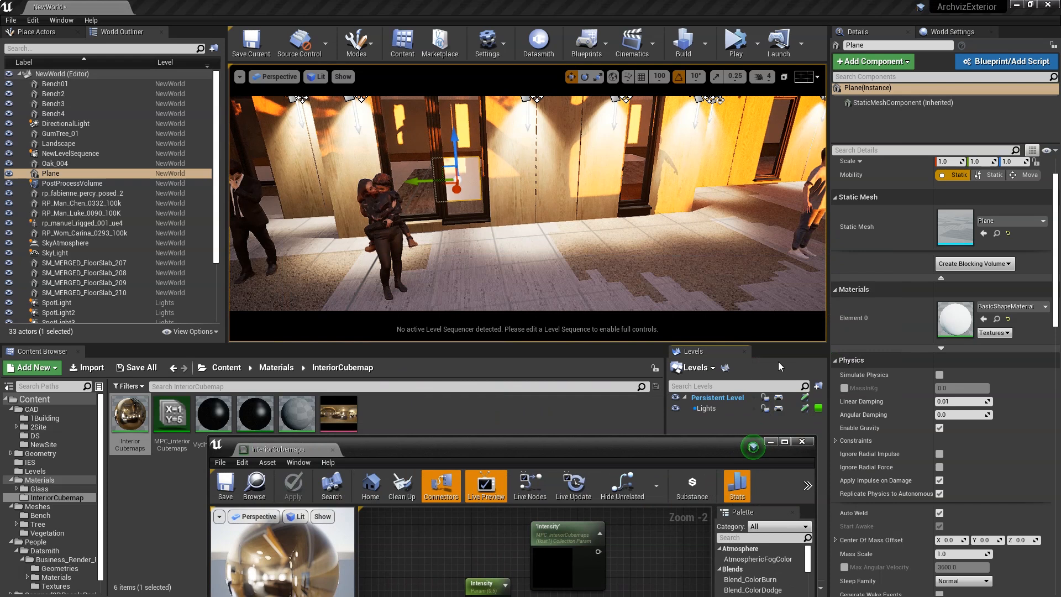
pyautogui.moveTo(130, 415); pyautogui.dragTo(956, 321)
pyautogui.moveTo(525, 223); pyautogui.dragTo(513, 218, button='right')
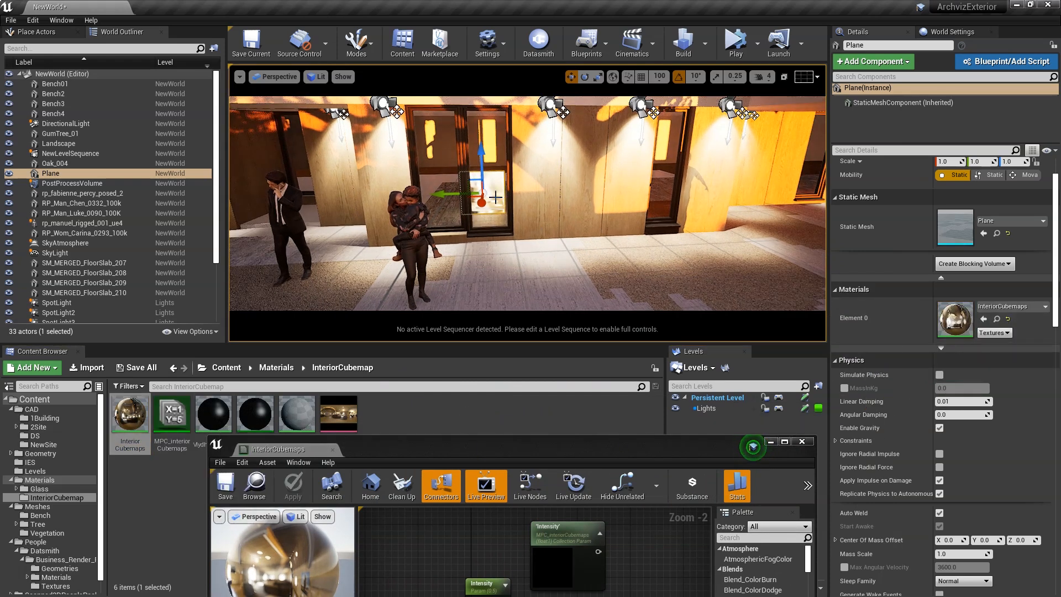
pyautogui.moveTo(476, 198); pyautogui.dragTo(493, 264)
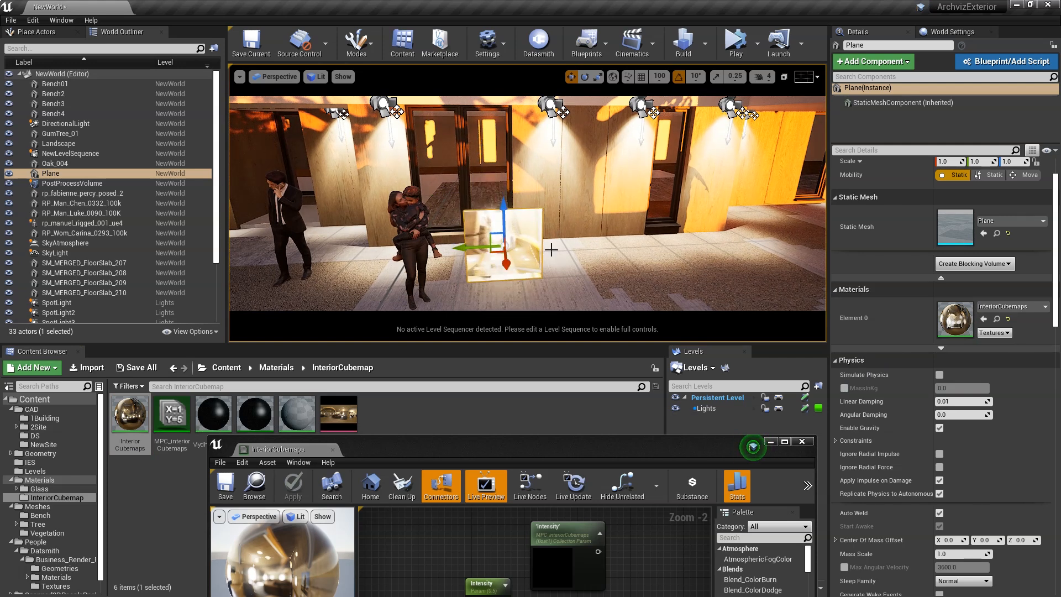
# Scale the plane up uniformly to about 3.695 on all three axes
pyautogui.press('e')
pyautogui.press('w')
pyautogui.moveTo(561, 236)
pyautogui.mouseDown(button='right')
pyautogui.moveTo(558, 246)
pyautogui.moveTo(560, 236)
pyautogui.mouseUp(button='right')
pyautogui.moveTo(571, 197); pyautogui.dragTo(543, 240)
pyautogui.press('s')
pyautogui.moveTo(785, 229); pyautogui.dragTo(774, 254, button='right')
pyautogui.moveTo(647, 253); pyautogui.dragTo(647, 252, button='right')
pyautogui.press('r')
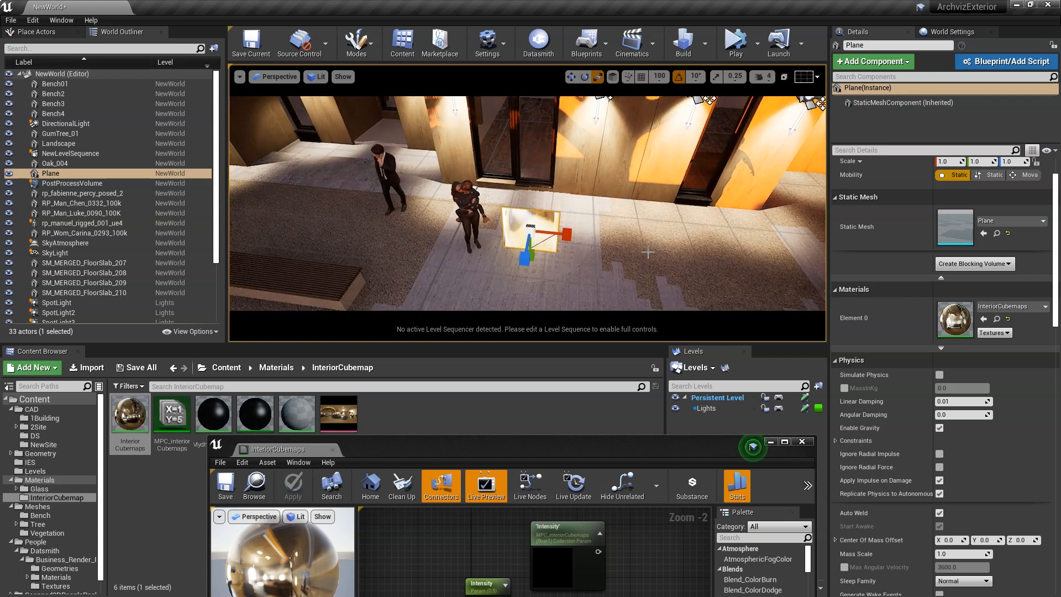
pyautogui.press('e')
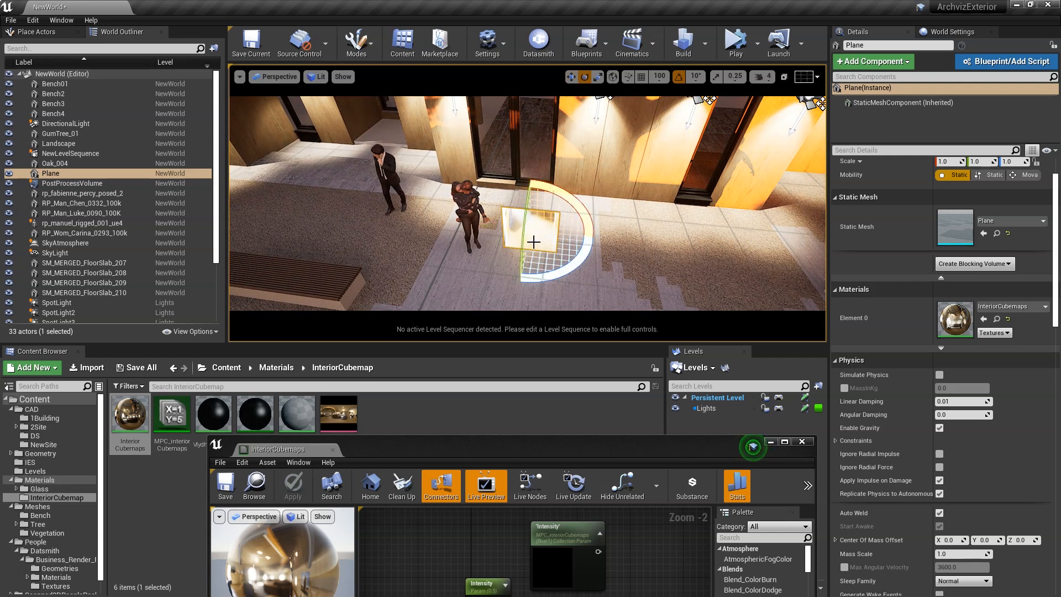
pyautogui.press('r')
pyautogui.moveTo(530, 226); pyautogui.dragTo(531, 225)
pyautogui.press('w')
pyautogui.moveTo(608, 245); pyautogui.dragTo(608, 245, button='right')
pyautogui.press('f')
pyautogui.keyDown('alt'); pyautogui.moveTo(612, 288); pyautogui.dragTo(612, 289); pyautogui.keyUp('alt')
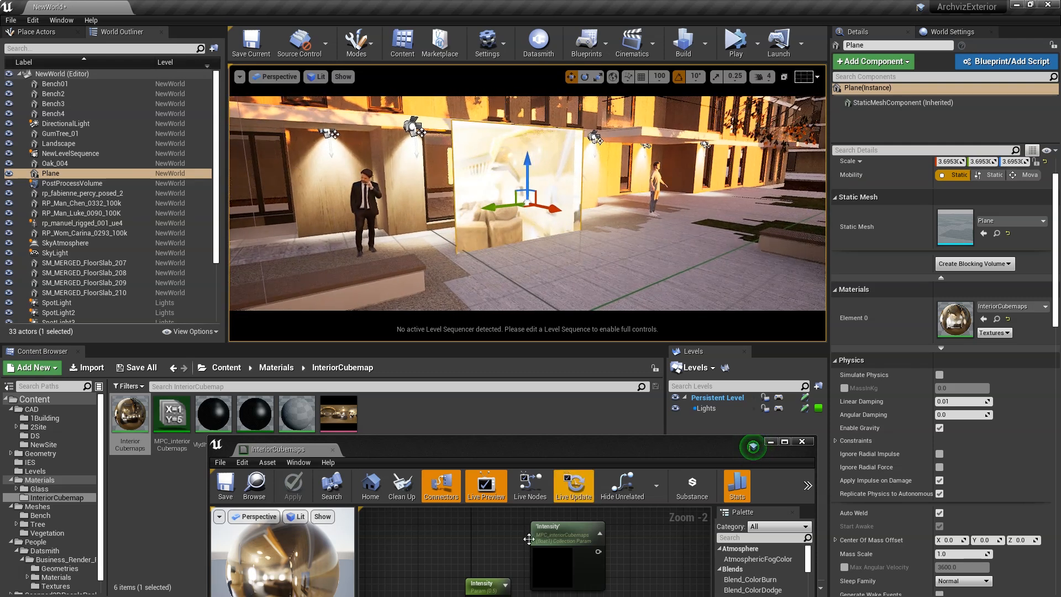
# Set the default value of the Intensity parameter in the InteriorCubemaps material to 0.1
pyautogui.moveTo(531, 446); pyautogui.dragTo(740, 241)
pyautogui.click(516, 509)
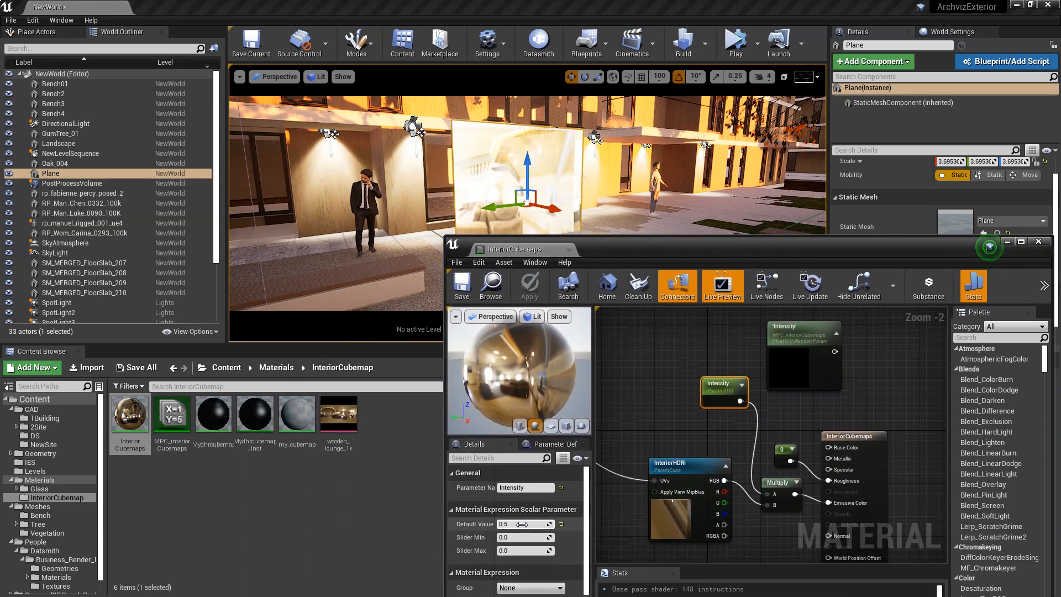
pyautogui.write('0.1')
pyautogui.press('Return')
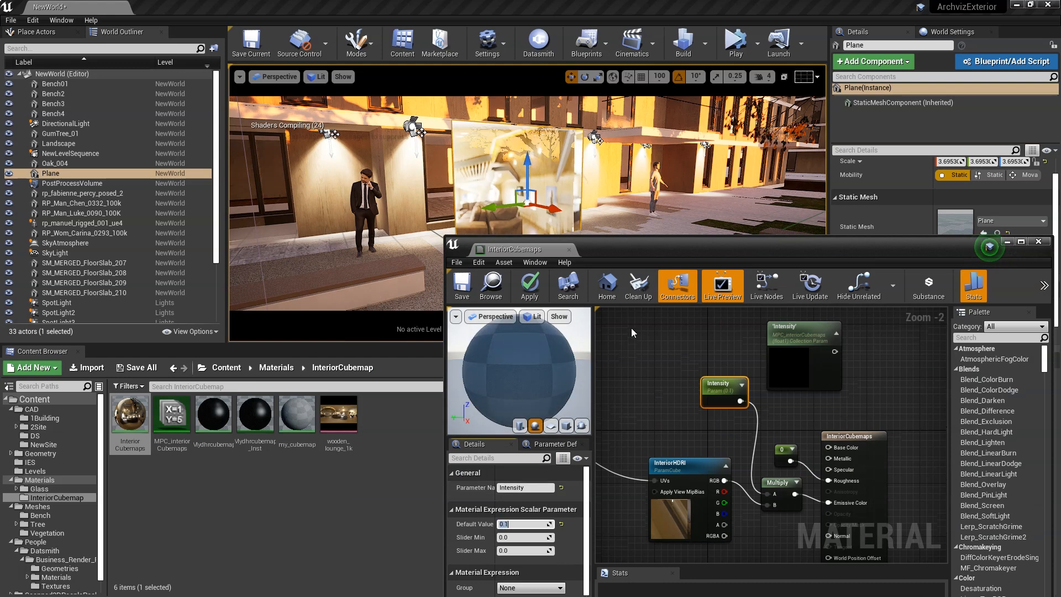
pyautogui.moveTo(637, 253); pyautogui.dragTo(567, 360)
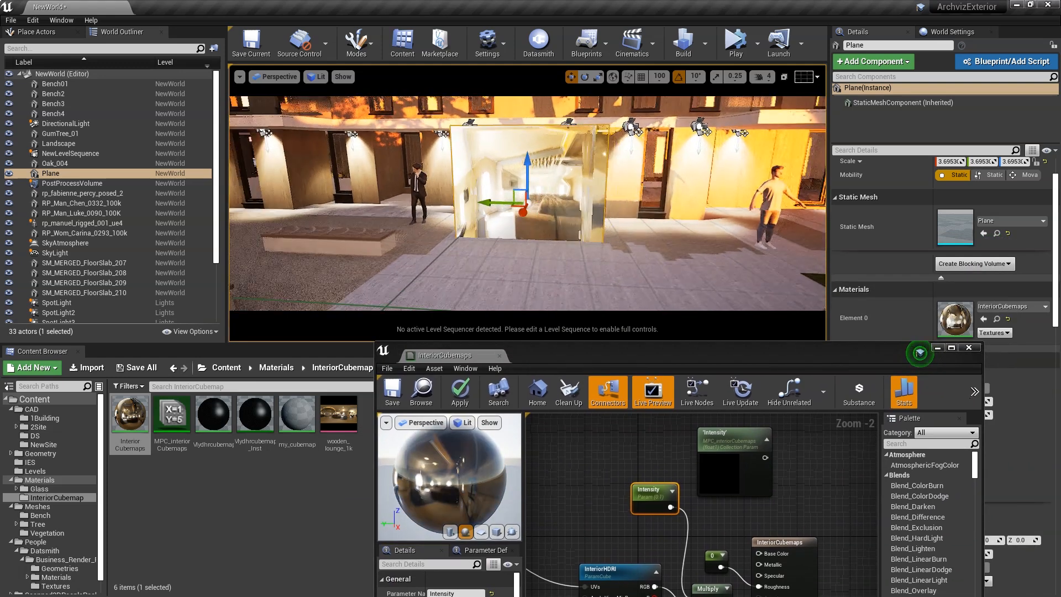
# Reduce the plane's Y scale to about 1.67 and place it behind the ground-floor windows of the facade
pyautogui.keyDown('alt'); pyautogui.moveTo(527, 221); pyautogui.dragTo(538, 126); pyautogui.keyUp('alt')
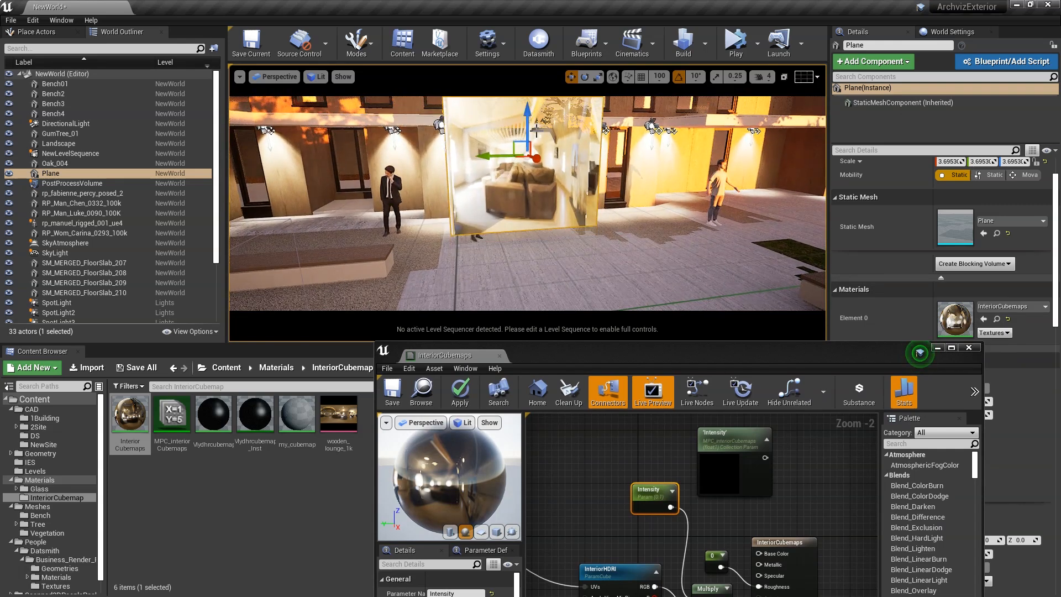
pyautogui.moveTo(640, 237)
pyautogui.keyDown('alt'); pyautogui.mouseDown()
pyautogui.moveTo(713, 246)
pyautogui.moveTo(682, 221)
pyautogui.moveTo(619, 240)
pyautogui.moveTo(629, 239)
pyautogui.mouseUp(); pyautogui.keyUp('alt')
pyautogui.moveTo(649, 217); pyautogui.dragTo(649, 202, button='right')
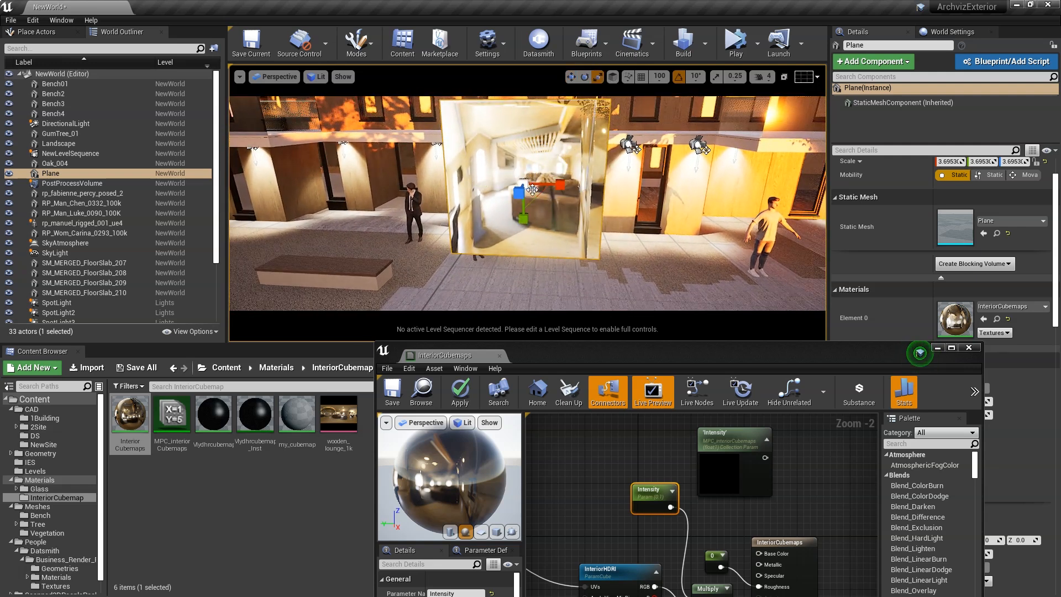
pyautogui.moveTo(524, 211); pyautogui.dragTo(525, 185)
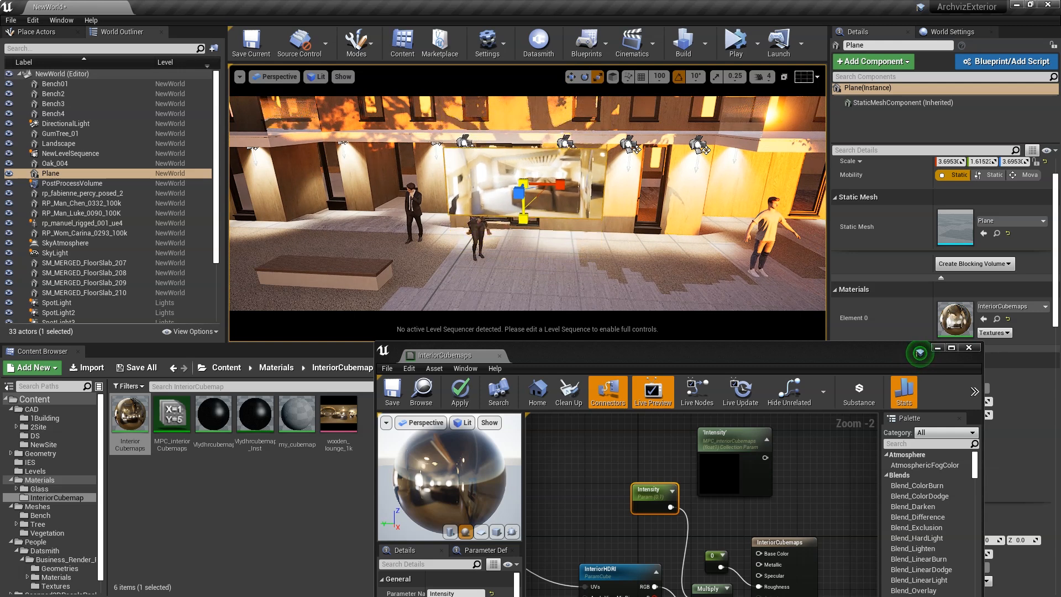
pyautogui.keyDown('alt'); pyautogui.moveTo(615, 245); pyautogui.dragTo(538, 176); pyautogui.keyUp('alt')
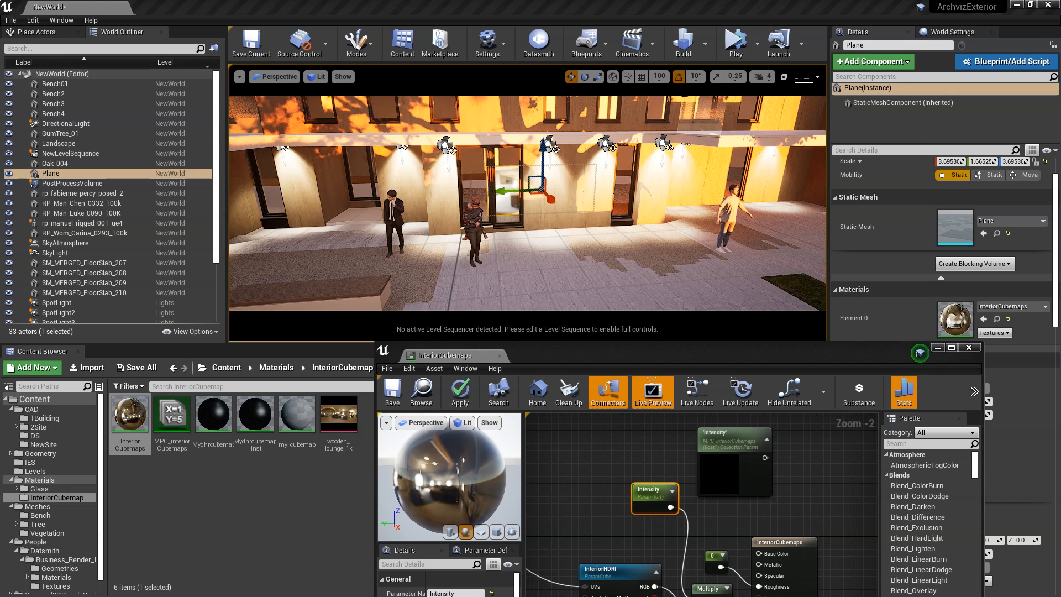
# Switch to HDRI Haven in the browser and look through the Indoor category of HDRIs
pyautogui.moveTo(0, 166); pyautogui.dragTo(480, 55)
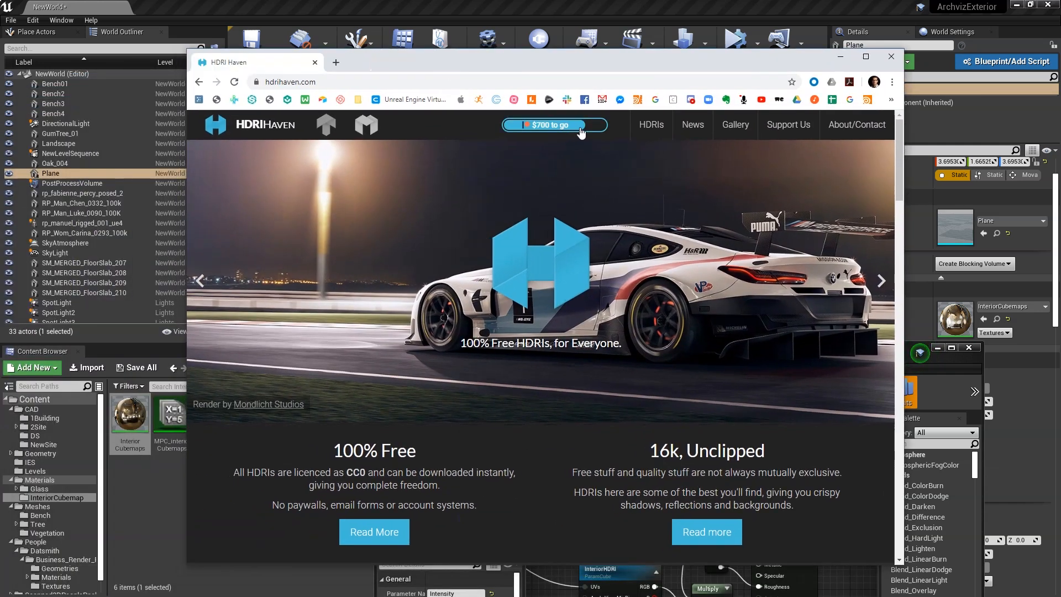
pyautogui.click(647, 125)
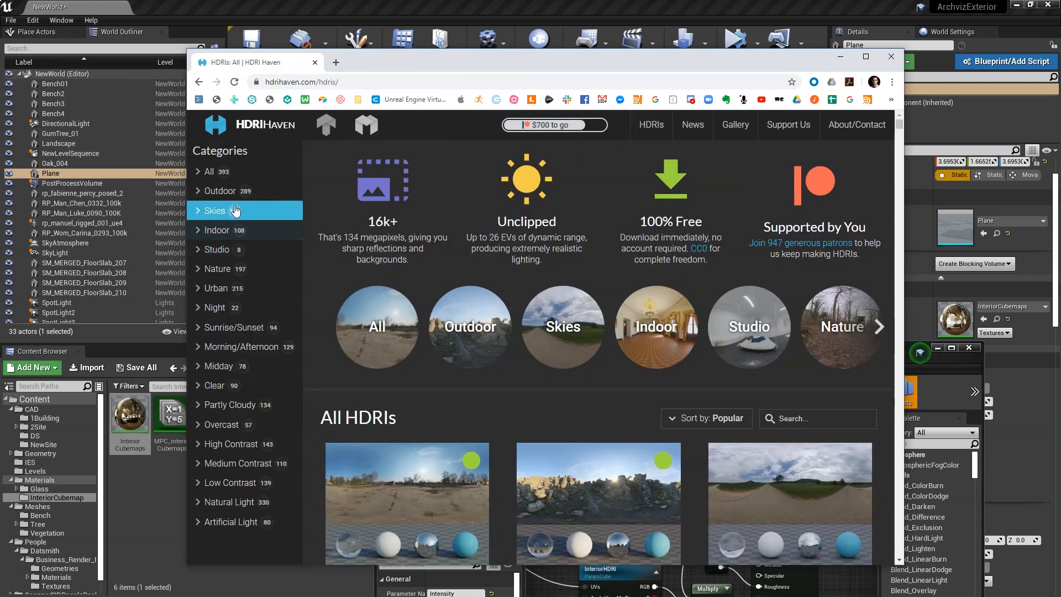
pyautogui.click(220, 234)
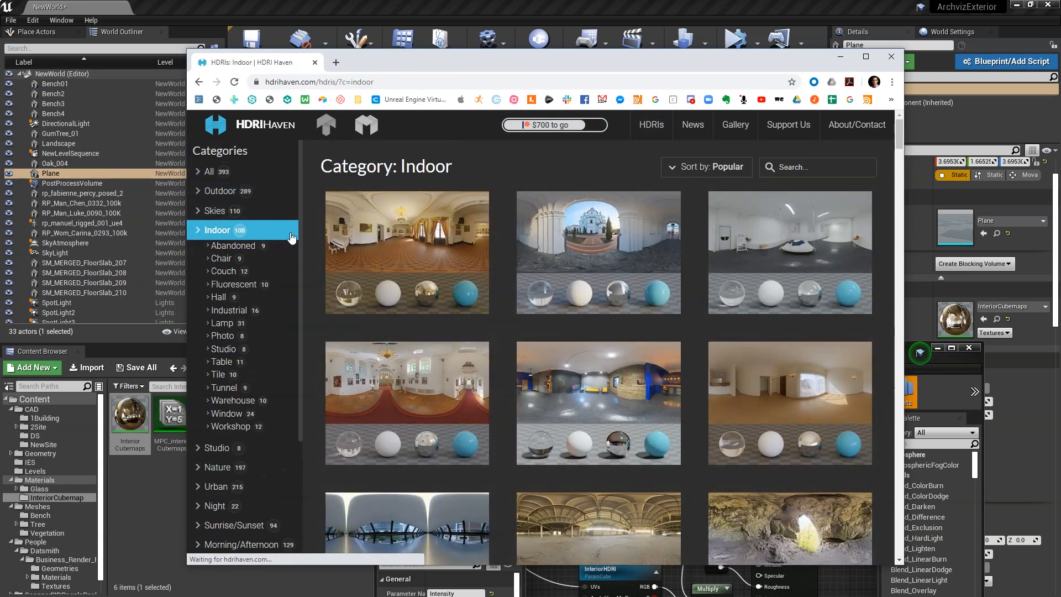
pyautogui.scroll(-2, 487, 262)
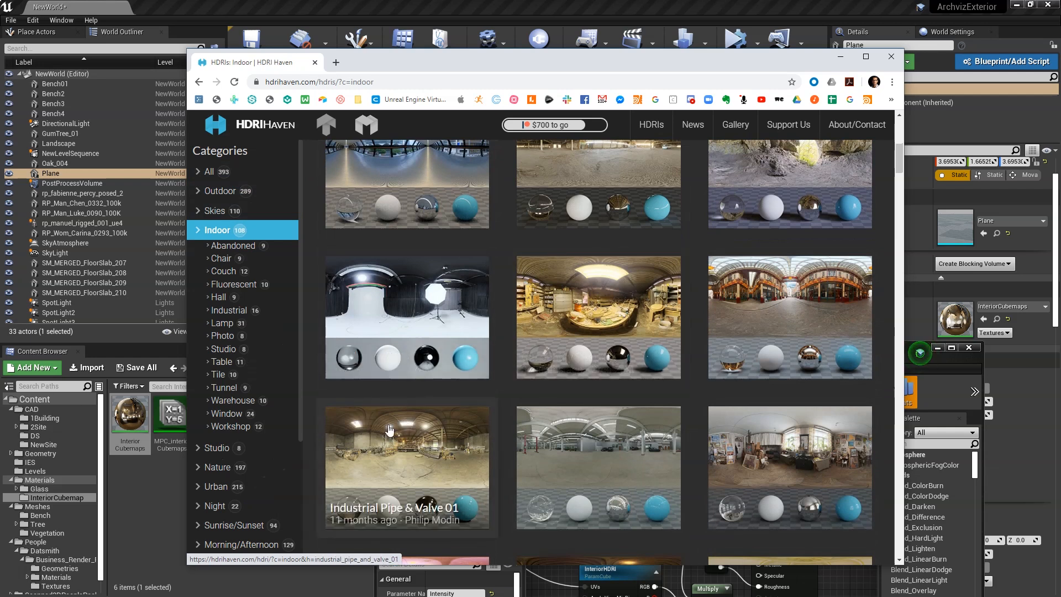
pyautogui.scroll(-4, 640, 427)
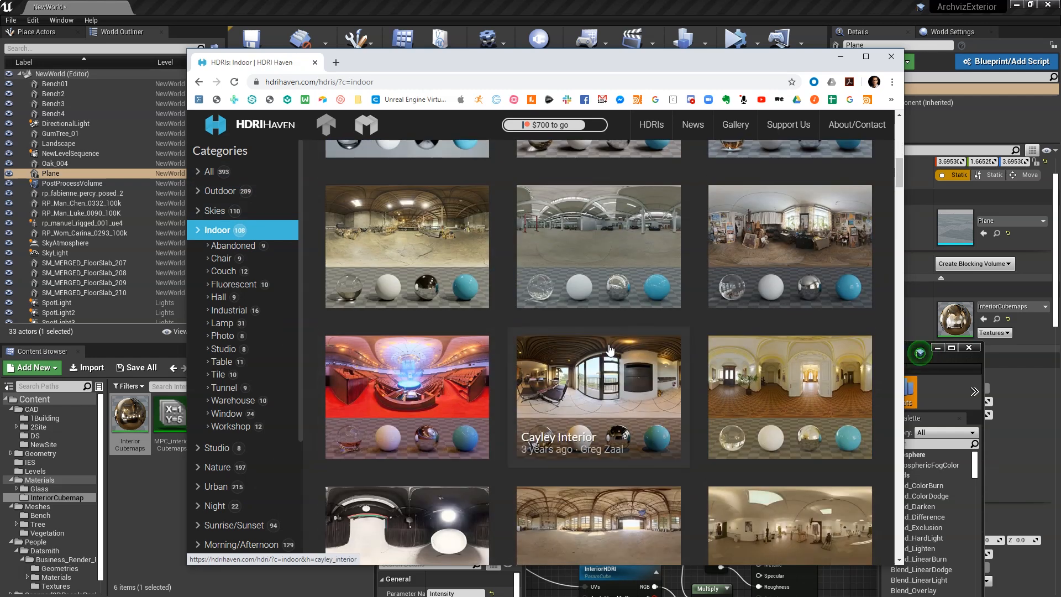
pyautogui.scroll(-5, 729, 398)
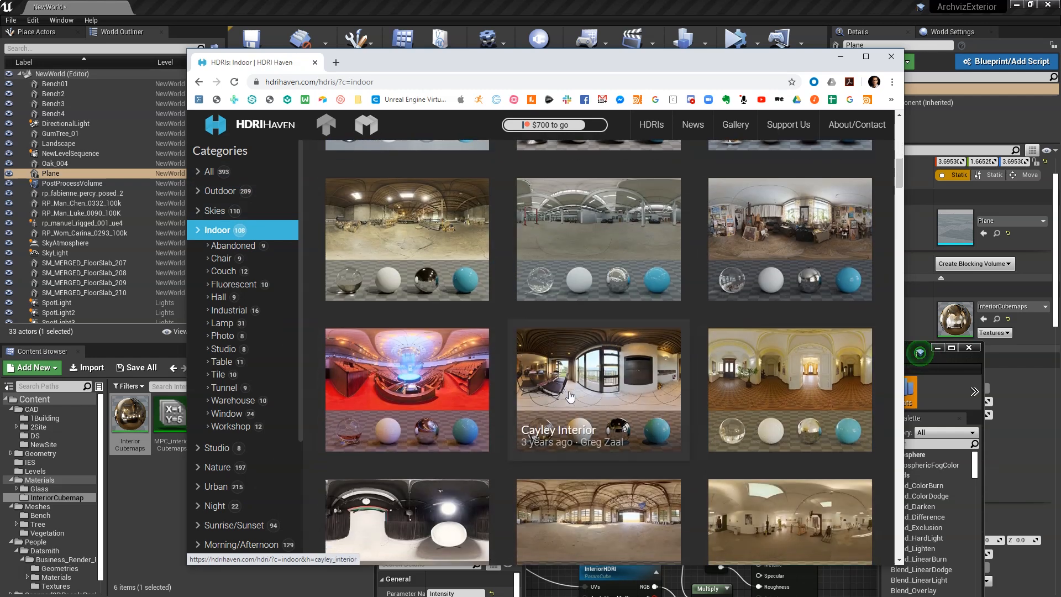
pyautogui.scroll(-4, 731, 398)
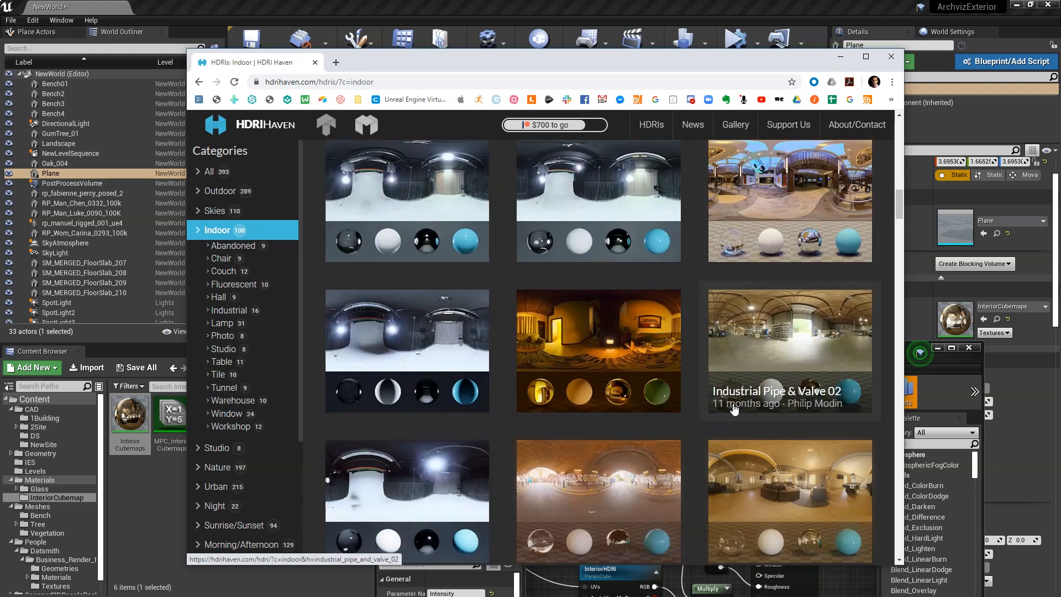
pyautogui.moveTo(767, 59); pyautogui.dragTo(0, 115)
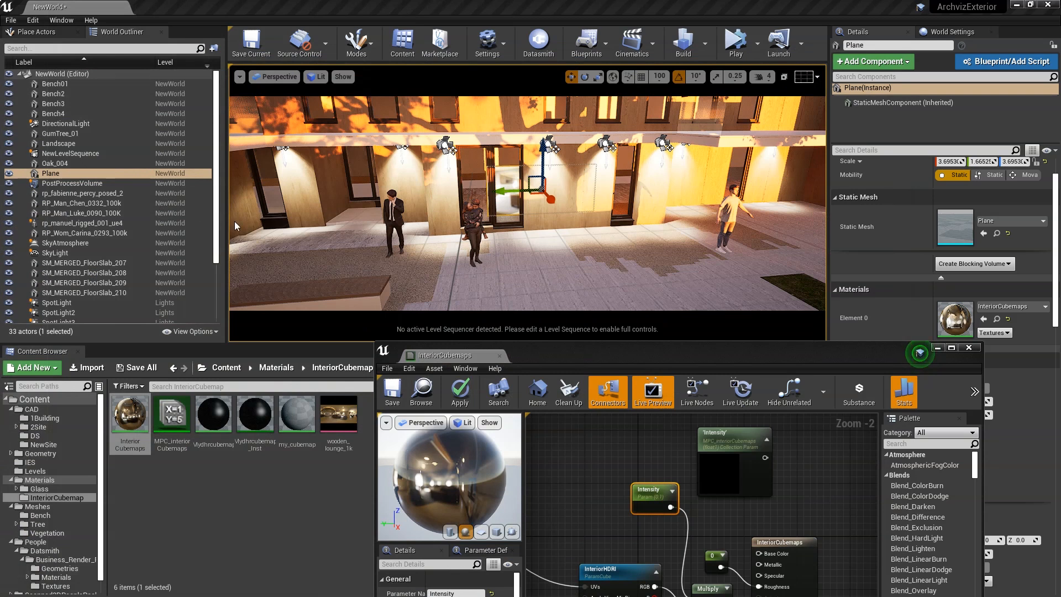
# Enlarge the ground-floor plane to a scale of about 7.72 × 2.72 × 4.75 and adjust its position behind the windows
pyautogui.moveTo(522, 235); pyautogui.dragTo(521, 198, button='right')
pyautogui.press('r')
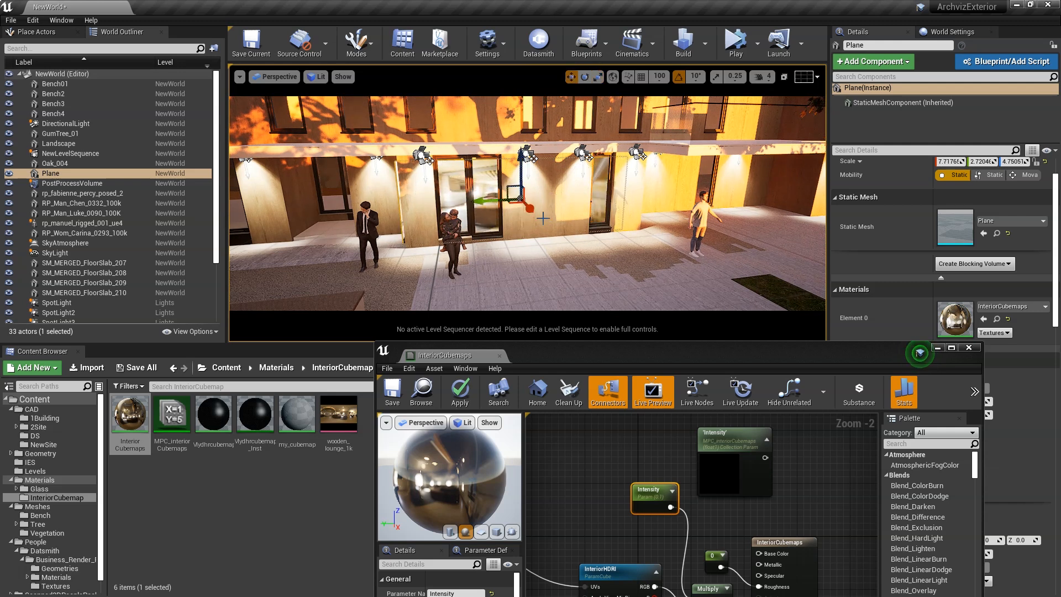
pyautogui.moveTo(489, 203); pyautogui.dragTo(493, 200)
pyautogui.moveTo(600, 226); pyautogui.dragTo(577, 227, button='right')
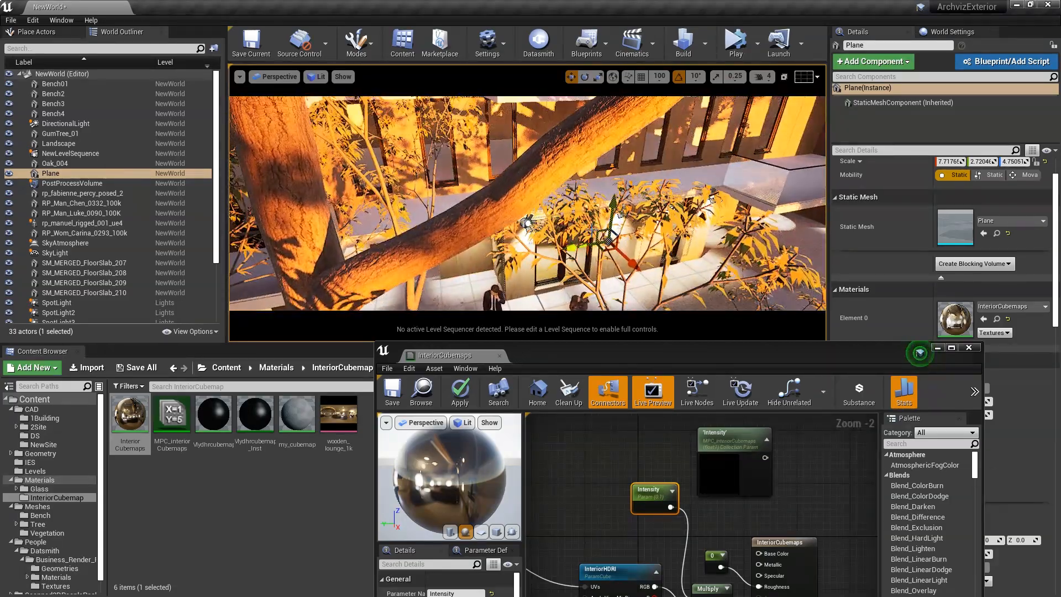
# Duplicate the plane up behind the upper-floor windows and set the copy's Y scale to about 3.65
pyautogui.keyDown('alt'); pyautogui.moveTo(614, 205); pyautogui.dragTo(609, 137); pyautogui.keyUp('alt')
pyautogui.moveTo(625, 188); pyautogui.dragTo(625, 194, button='right')
pyautogui.moveTo(621, 205); pyautogui.dragTo(567, 167)
pyautogui.press('e')
pyautogui.press('r')
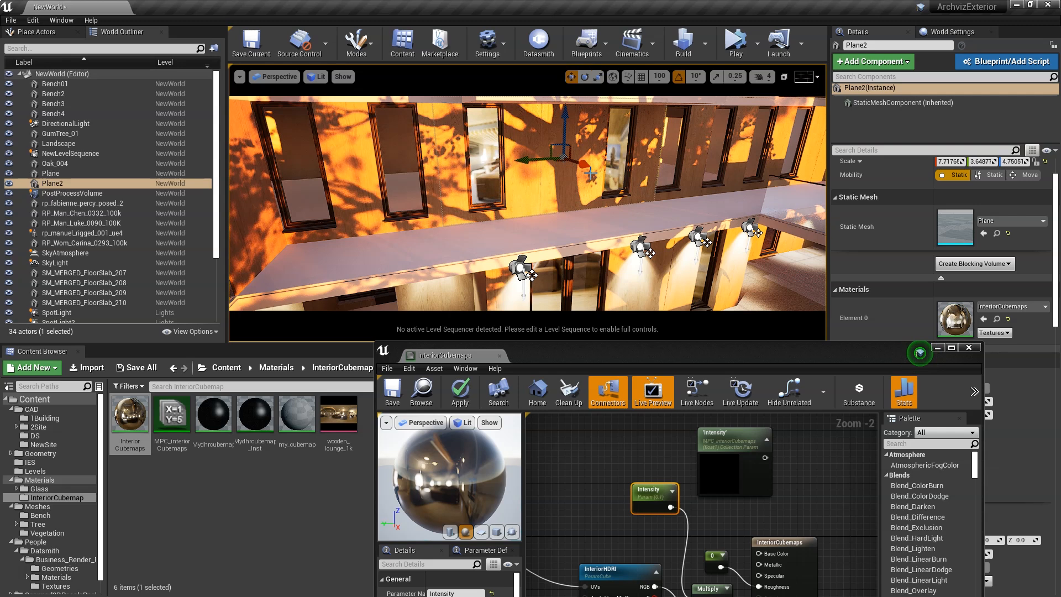
# Duplicate the upper-floor plane along the facade, widen the copy to an X scale of about 9.61, and align it behind the remaining windows
pyautogui.moveTo(536, 161); pyautogui.dragTo(638, 164)
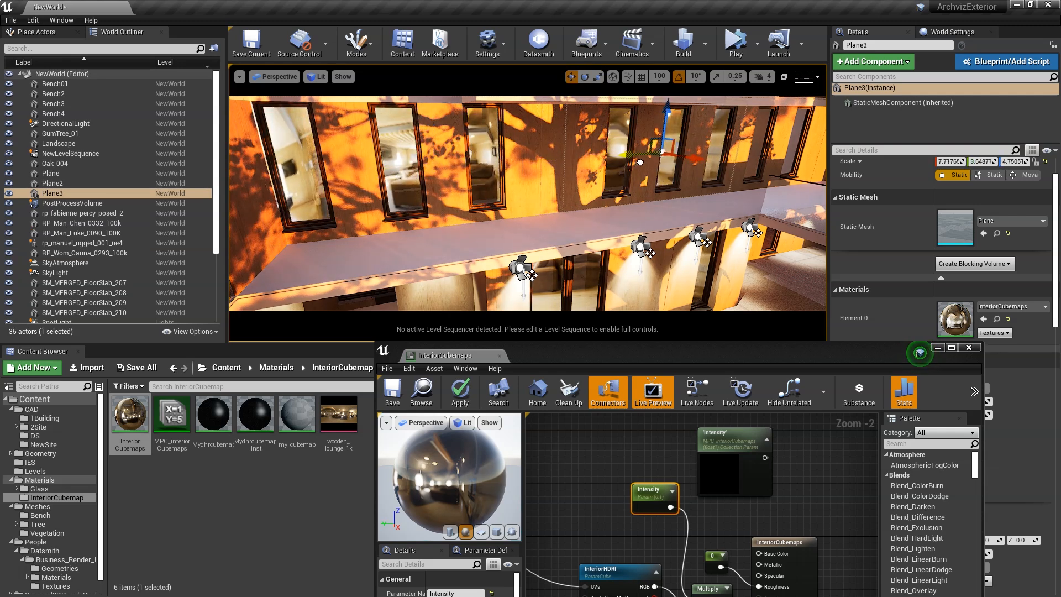
pyautogui.press('e')
pyautogui.press('r')
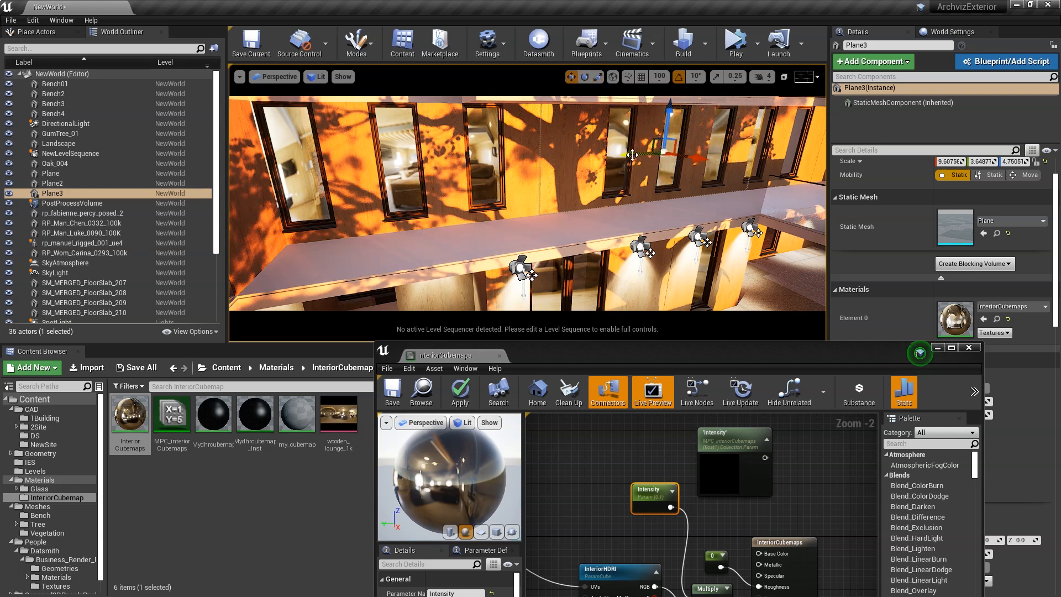
pyautogui.moveTo(632, 154); pyautogui.dragTo(672, 153)
pyautogui.keyDown('alt'); pyautogui.moveTo(683, 206); pyautogui.dragTo(614, 172); pyautogui.keyUp('alt')
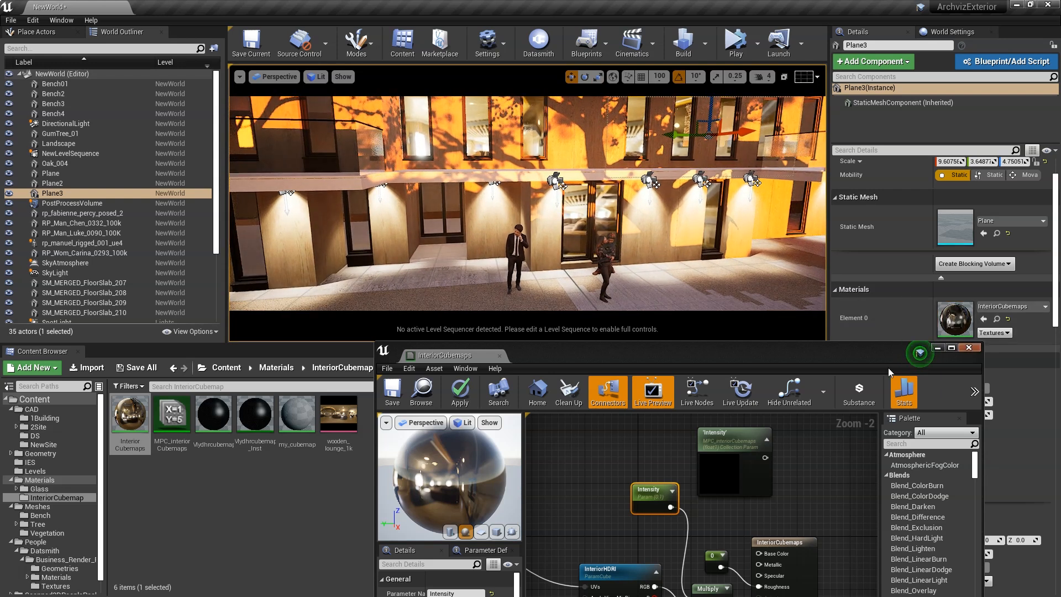
# Open NewLevelSequence from the Content folder, go to frame 112, and frame the facade at night
pyautogui.moveTo(694, 351); pyautogui.dragTo(0, 161)
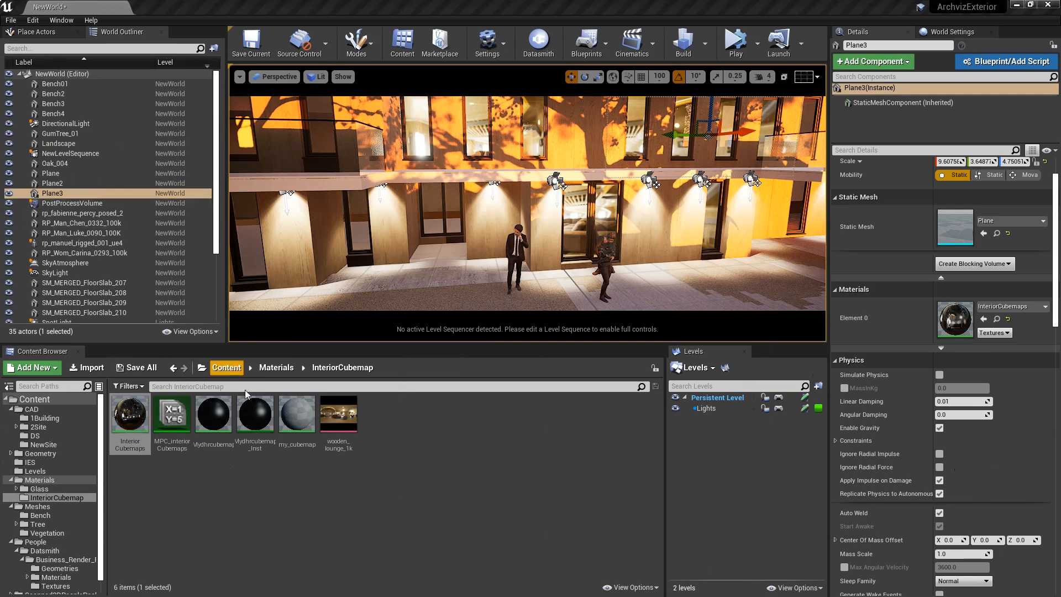
pyautogui.click(34, 399)
pyautogui.doubleClick(505, 416)
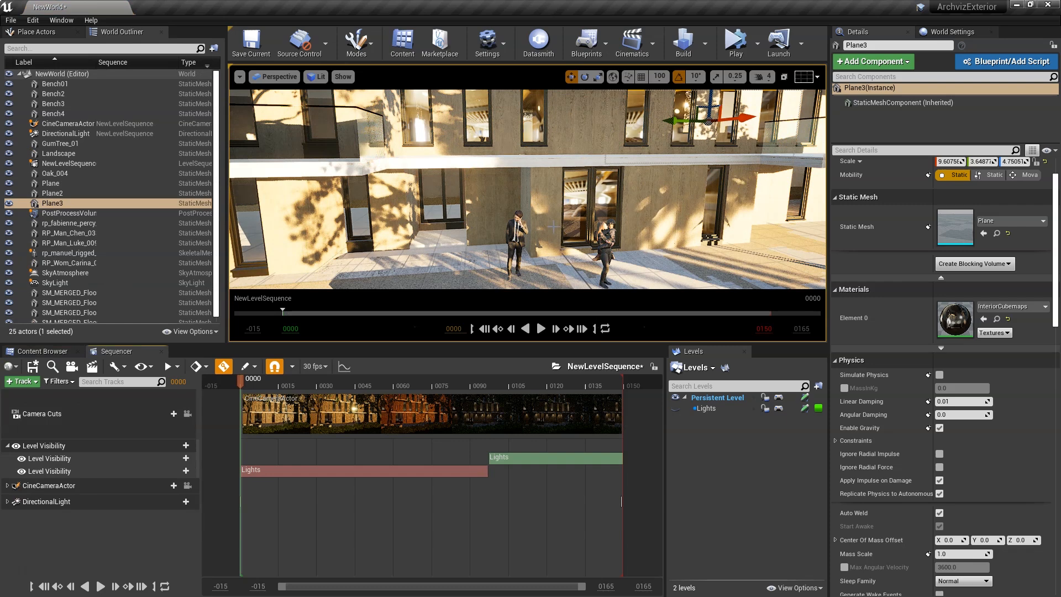
pyautogui.moveTo(297, 383); pyautogui.dragTo(526, 383)
pyautogui.moveTo(548, 243); pyautogui.dragTo(577, 248, button='right')
pyautogui.press('s')
pyautogui.press('d')
pyautogui.moveTo(808, 279); pyautogui.dragTo(793, 275, button='right')
# Bring the InteriorCubemaps material graph back into view and open the Materials/InteriorCubemap asset folder
pyautogui.moveTo(0, 177); pyautogui.dragTo(862, 106)
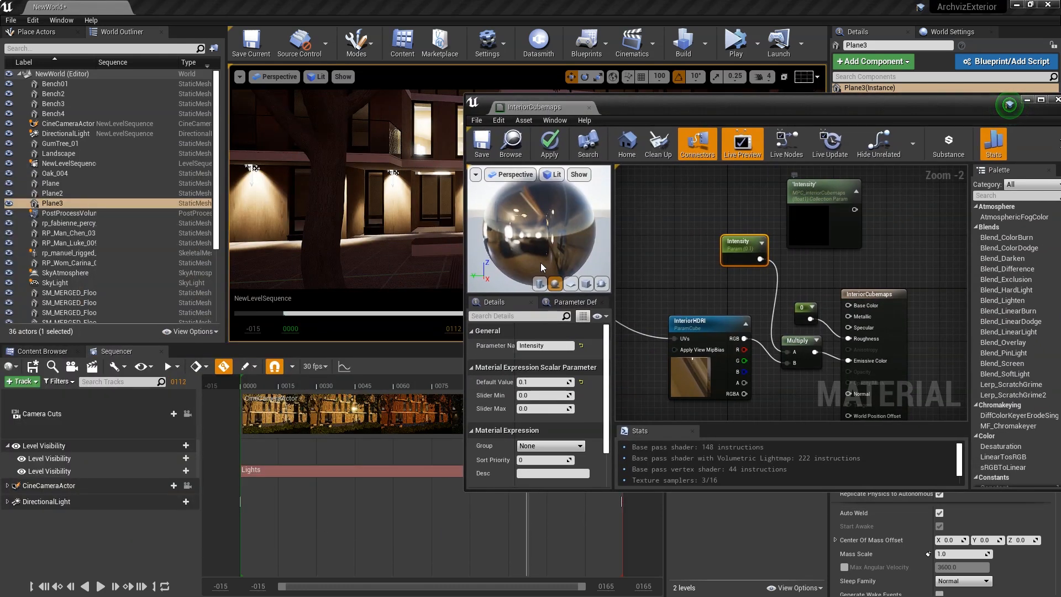
pyautogui.click(39, 357)
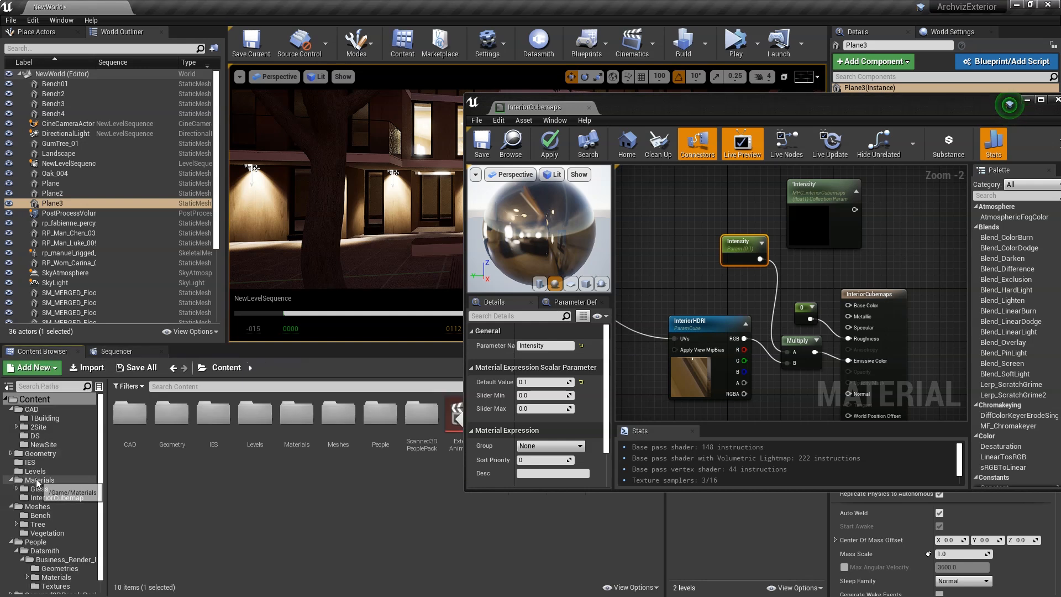
pyautogui.click(52, 479)
pyautogui.click(57, 497)
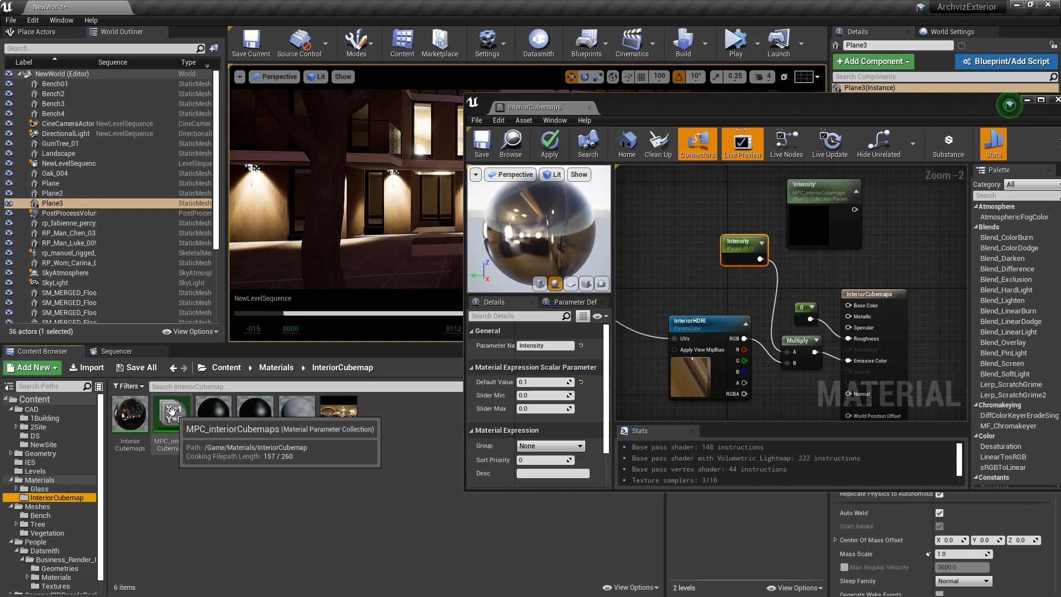
pyautogui.rightClick(197, 493)
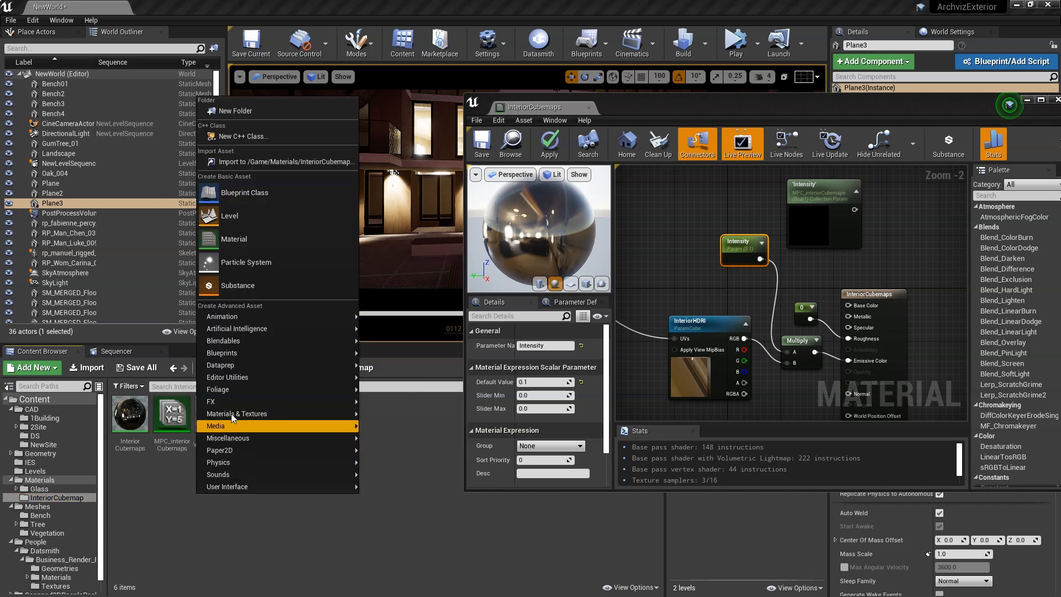
pyautogui.moveTo(231, 413)
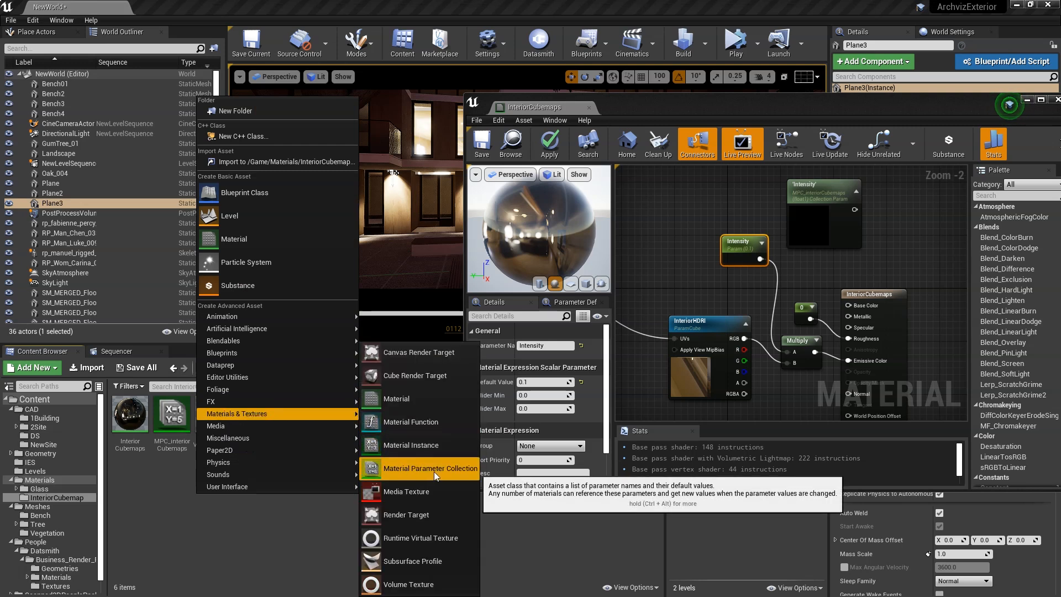
pyautogui.click(223, 525)
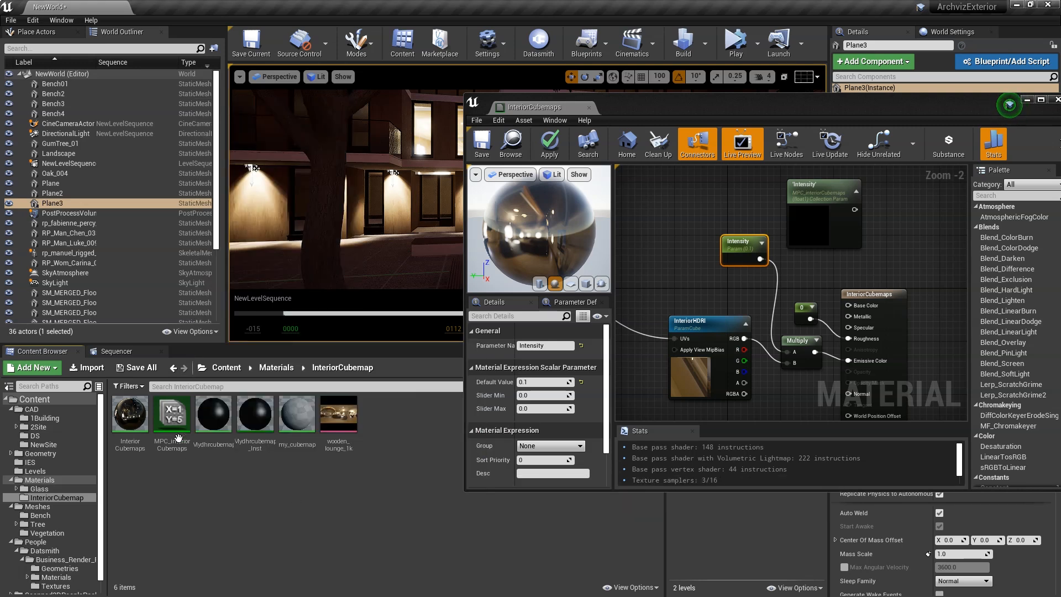
# Replace the collection parameter node in the InteriorCubemaps graph with a new MPC_interiorCubemaps node set to the Intensity parameter
pyautogui.click(823, 232)
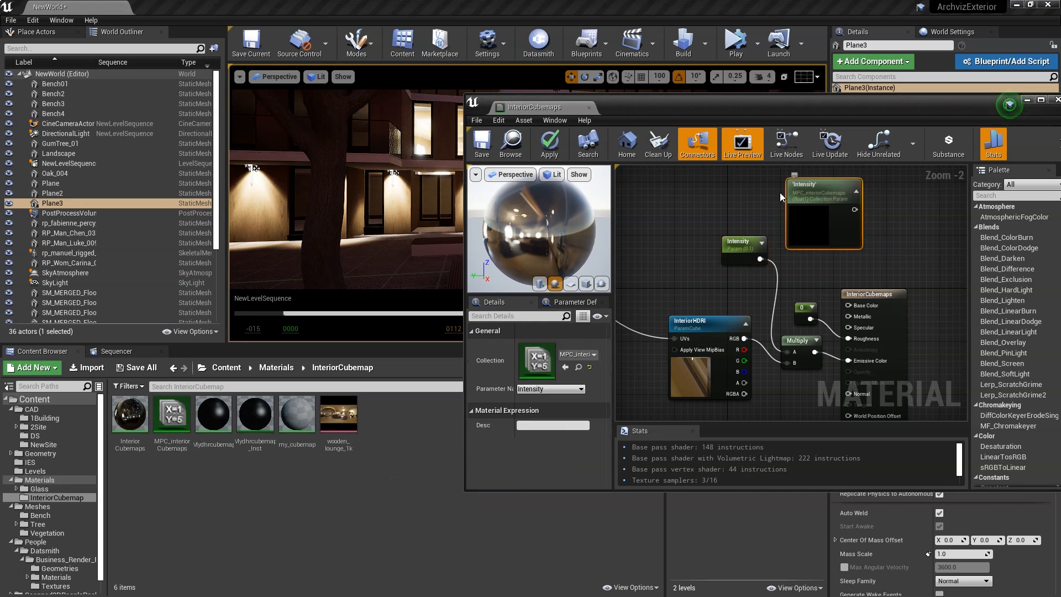
pyautogui.press('Delete')
pyautogui.moveTo(172, 414); pyautogui.dragTo(825, 203)
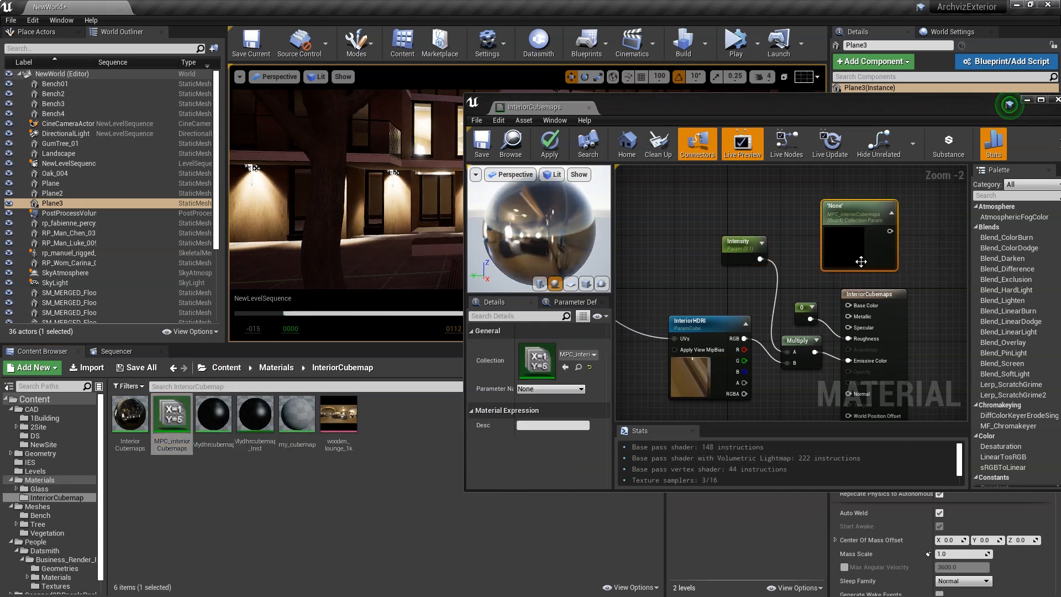
pyautogui.moveTo(865, 213); pyautogui.dragTo(831, 195)
pyautogui.click(550, 389)
pyautogui.click(531, 397)
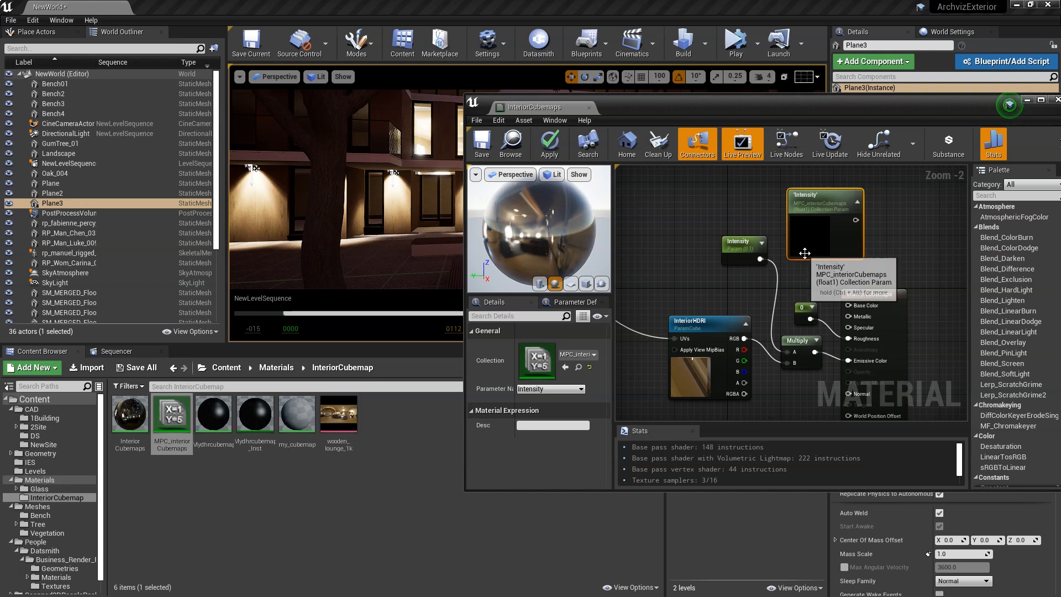
# Connect the Intensity collection parameter to input A of the Multiply node and save the InteriorCubemaps material
pyautogui.moveTo(856, 220); pyautogui.dragTo(787, 352)
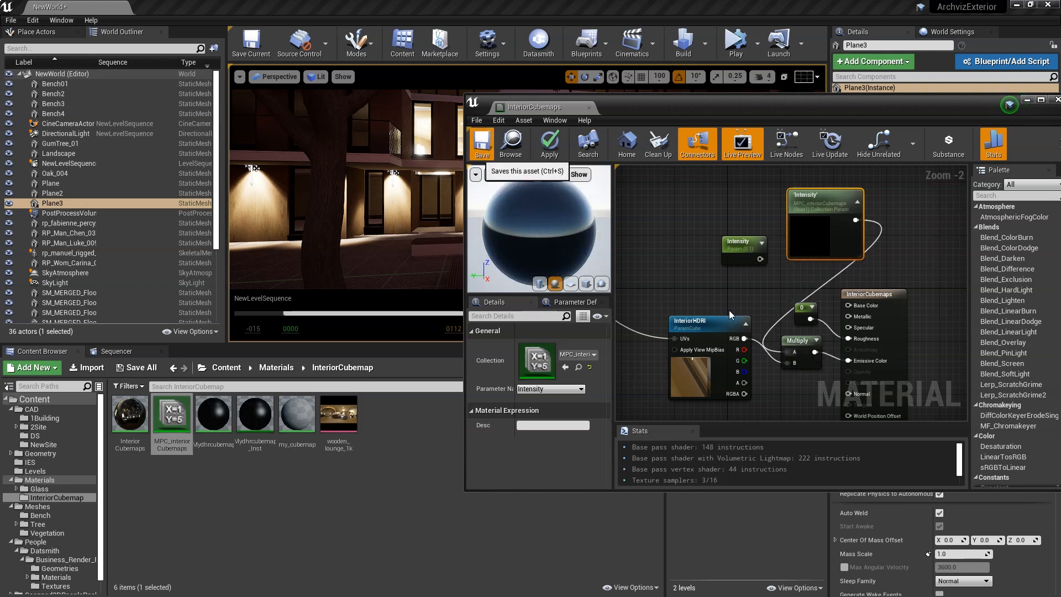
pyautogui.click(481, 146)
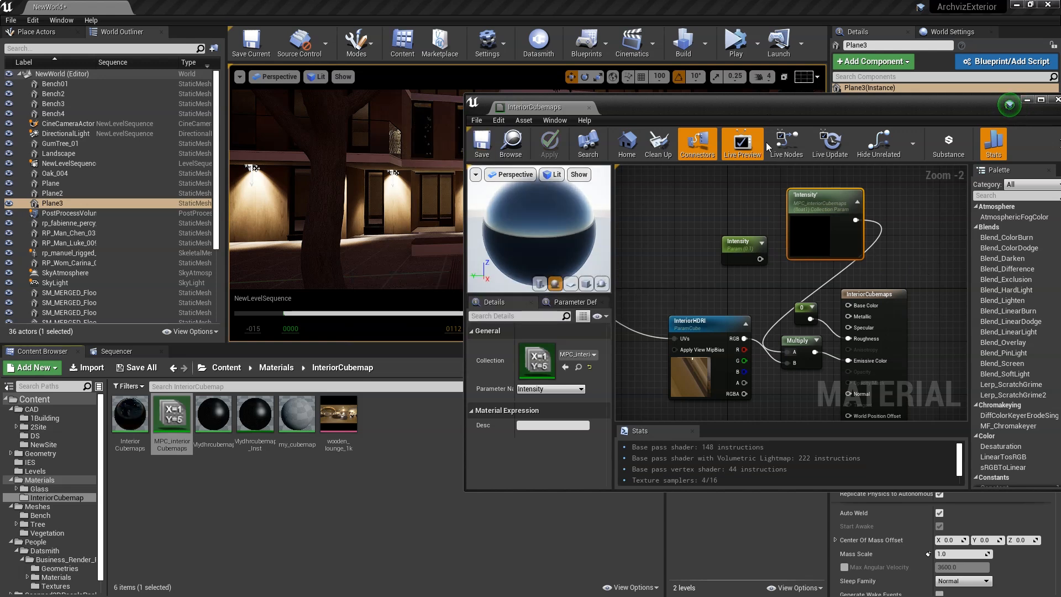
pyautogui.moveTo(736, 115); pyautogui.dragTo(681, 361)
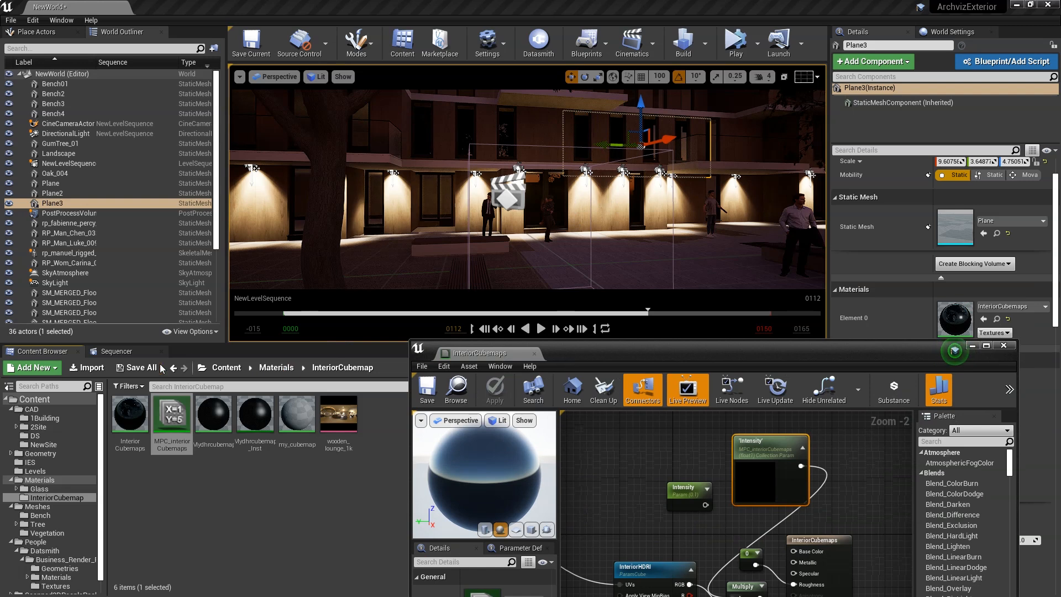
# Add a Material Parameter Collection track for MPC_interiorCubemaps to the level sequence
pyautogui.click(115, 351)
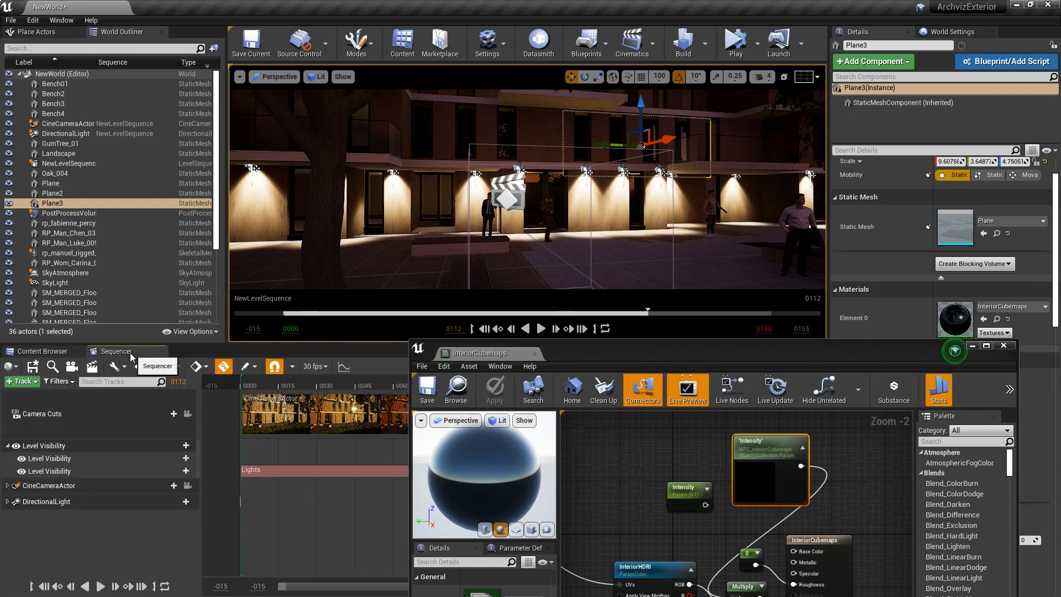
pyautogui.click(25, 382)
pyautogui.moveTo(122, 531)
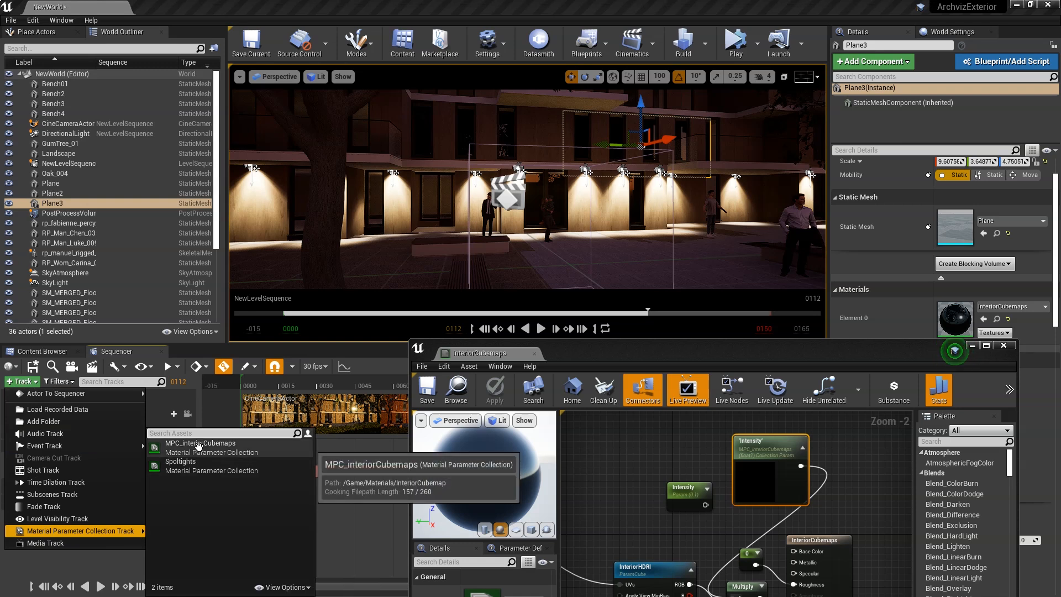
pyautogui.click(199, 445)
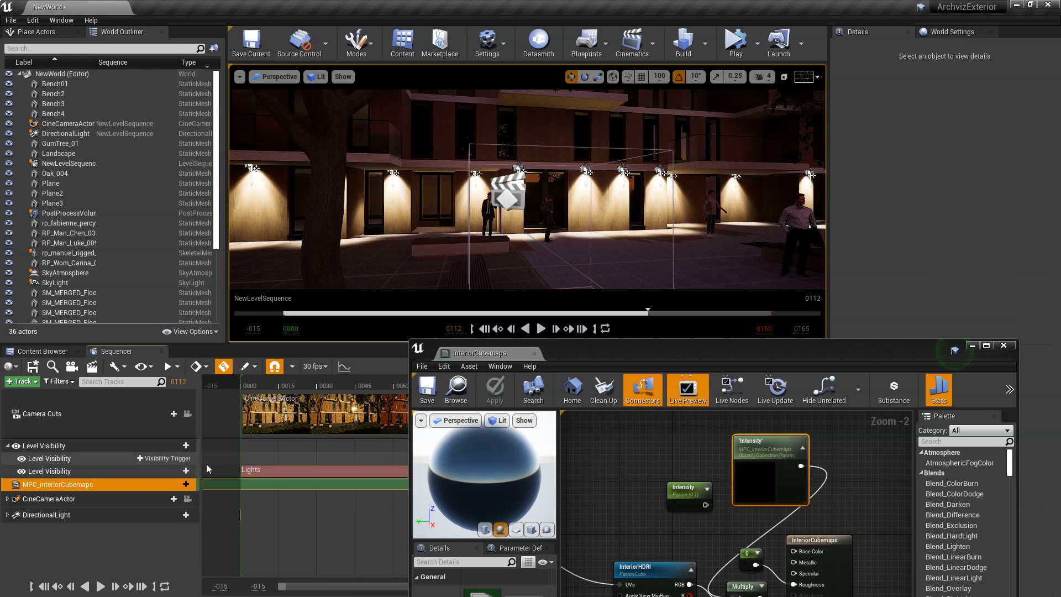
# Key the MPC_interiorCubemaps track at frame 112 with Intensity about 0.23, then close the InteriorCubemaps material window
pyautogui.click(175, 505)
pyautogui.moveTo(582, 353); pyautogui.dragTo(524, 552)
pyautogui.click(183, 485)
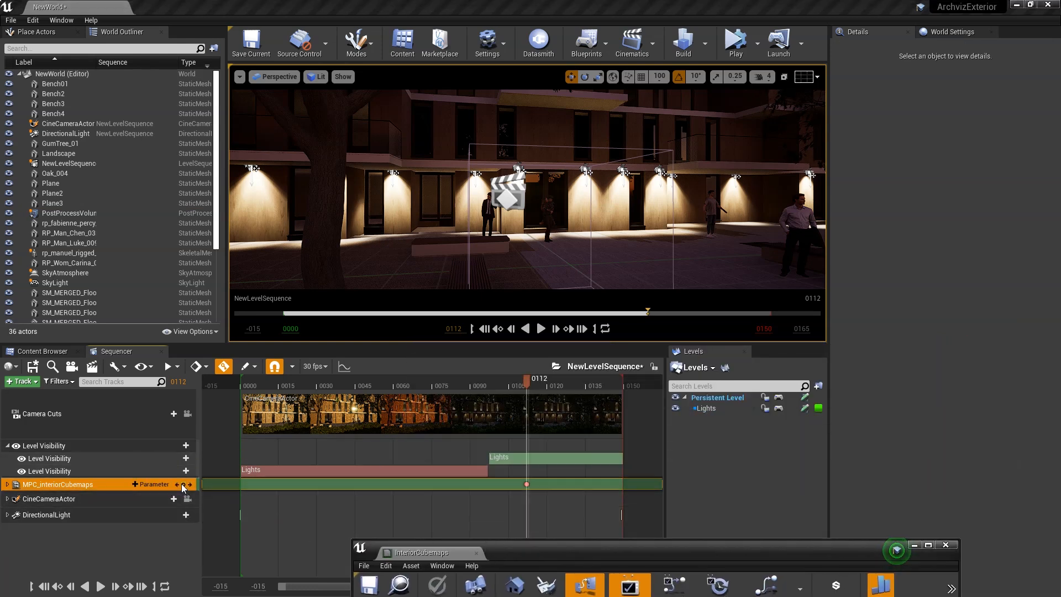
pyautogui.click(8, 484)
pyautogui.moveTo(133, 495)
pyautogui.mouseDown()
pyautogui.moveTo(145, 495)
pyautogui.moveTo(119, 495)
pyautogui.moveTo(144, 495)
pyautogui.mouseUp()
pyautogui.click(945, 545)
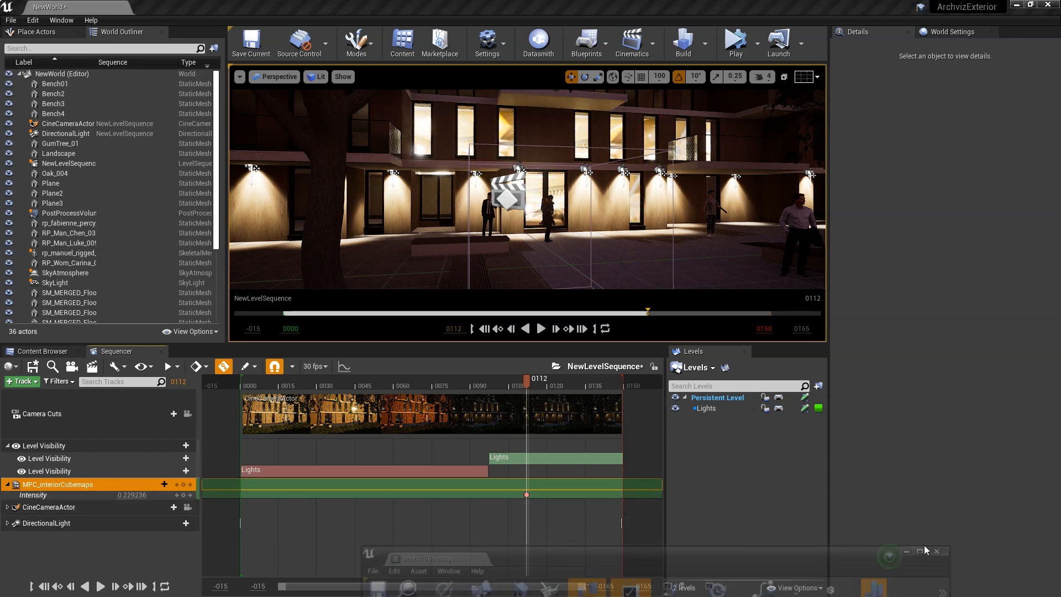
# Add an MPC_interiorCubemaps Intensity key of 0 at frame 102
pyautogui.moveTo(526, 381); pyautogui.dragTo(501, 386)
pyautogui.click(184, 495)
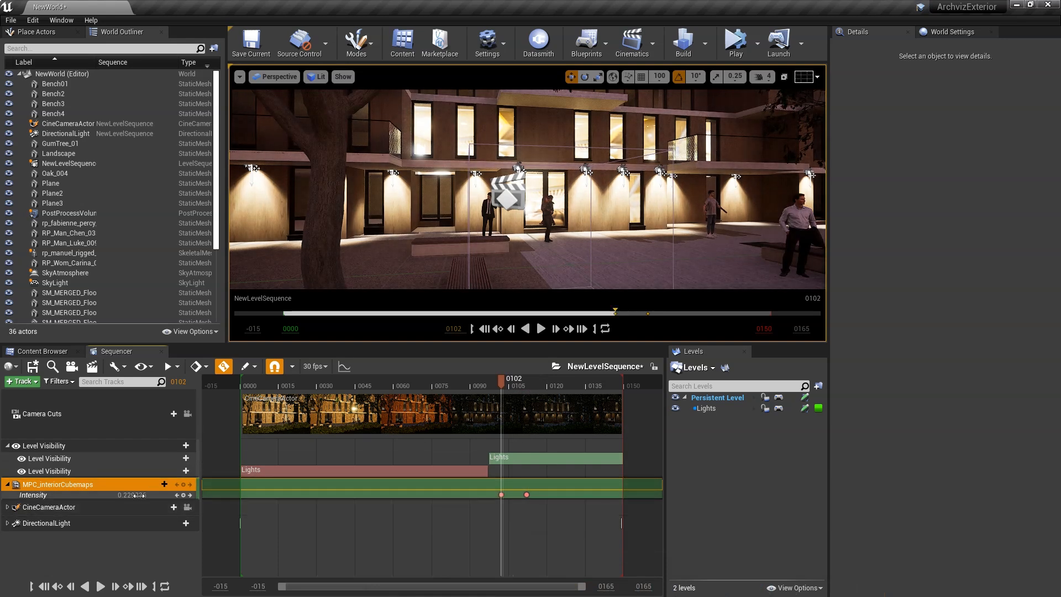
pyautogui.write('0')
pyautogui.press('Return')
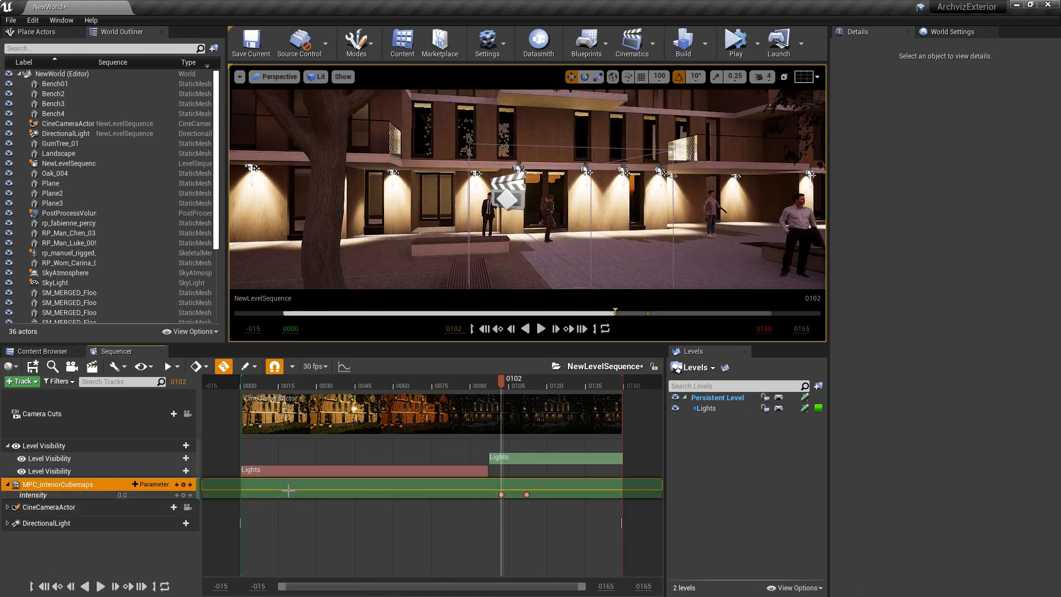
# Pilot the CineCameraActor in the viewport and set a key on its Transform track at frame 0
pyautogui.moveTo(503, 388); pyautogui.dragTo(481, 381)
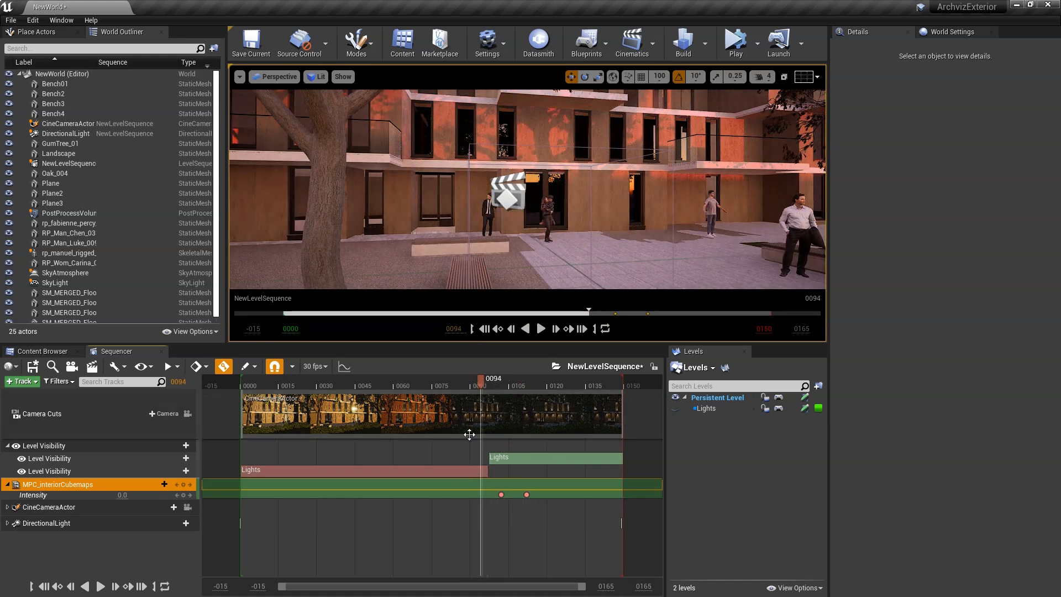
pyautogui.click(188, 507)
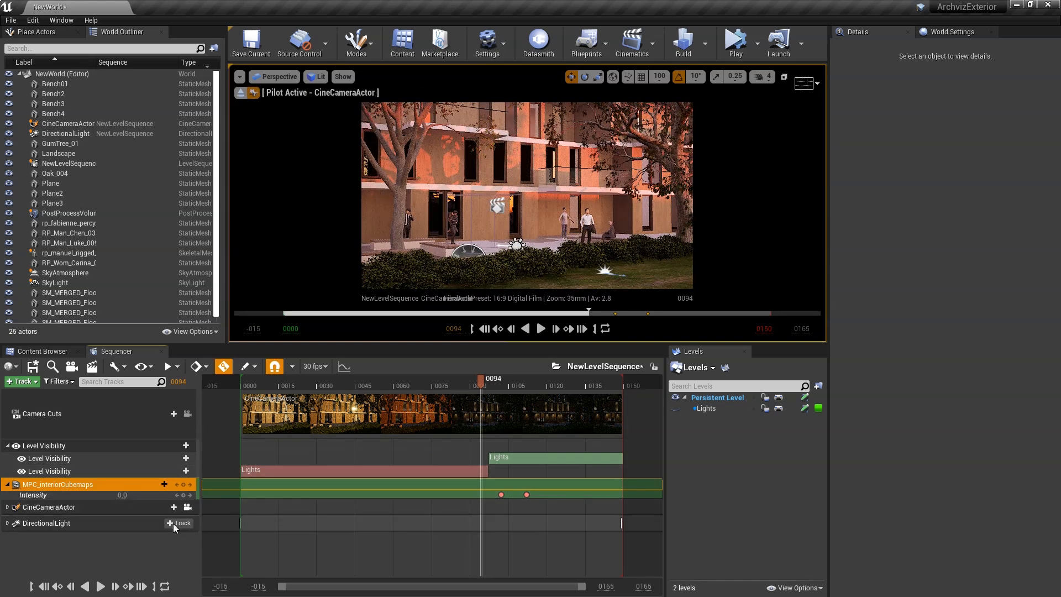
pyautogui.click(7, 507)
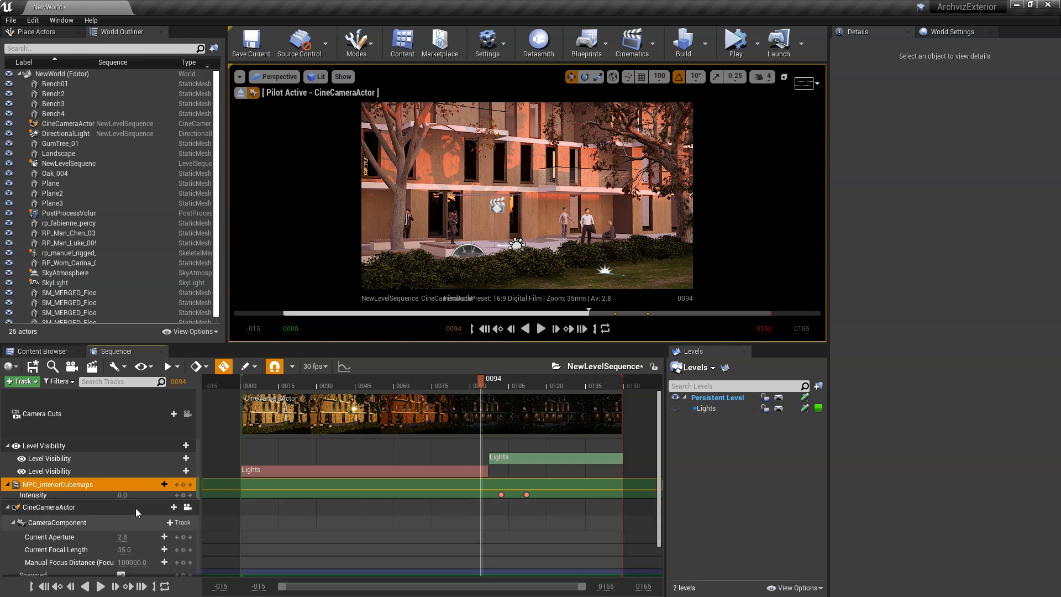
pyautogui.click(12, 523)
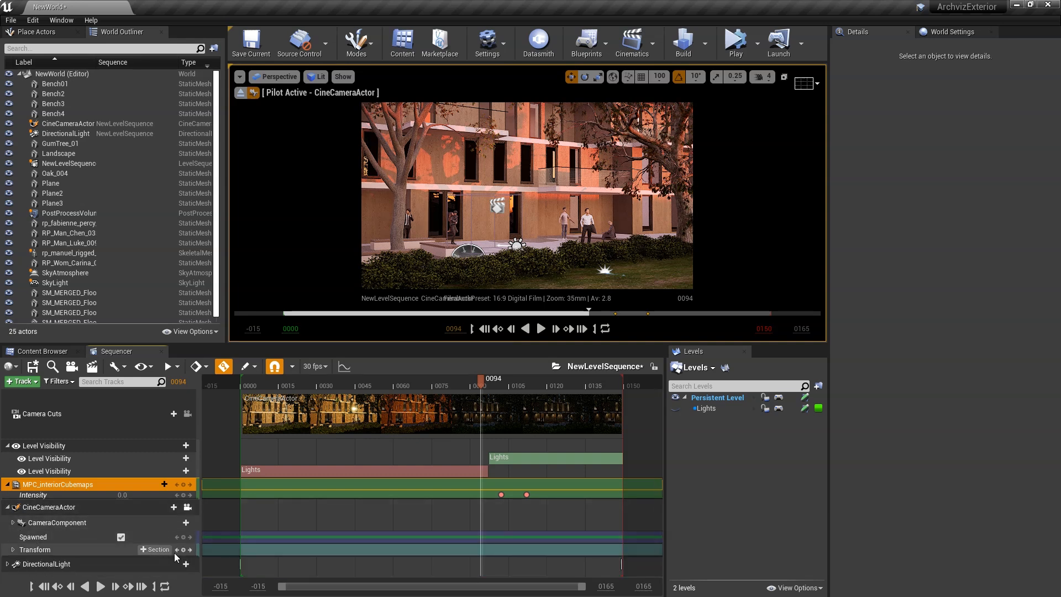
pyautogui.moveTo(459, 380); pyautogui.dragTo(249, 381)
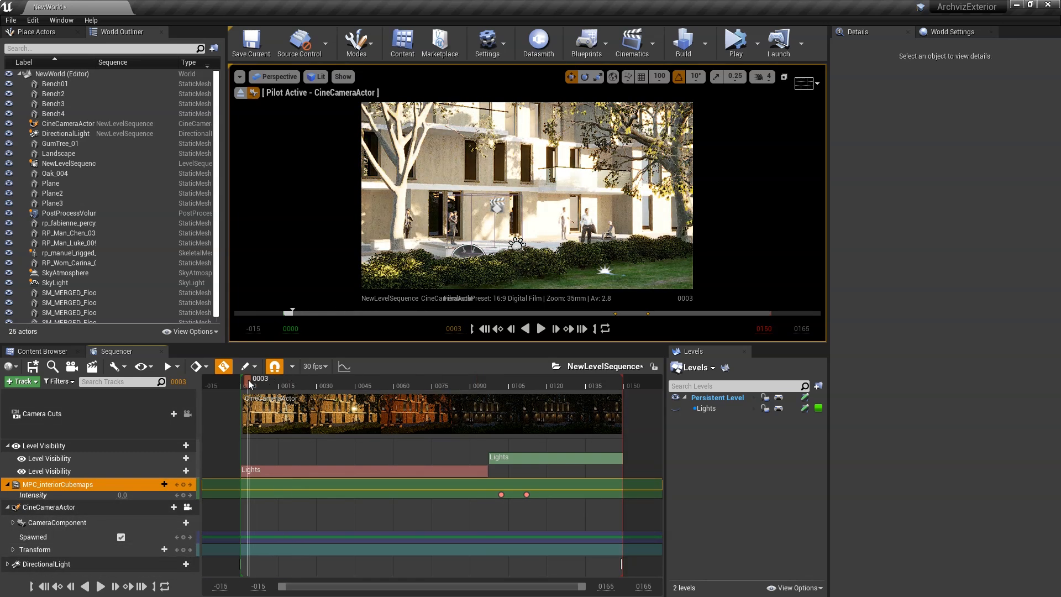
pyautogui.click(185, 549)
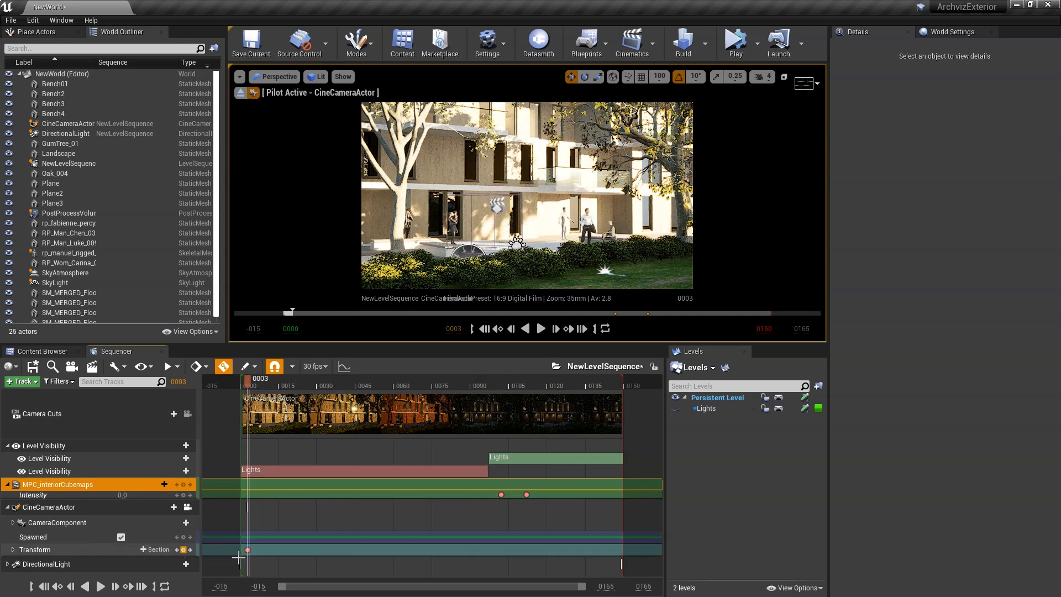
pyautogui.click(242, 550)
pyautogui.moveTo(242, 550); pyautogui.dragTo(241, 550)
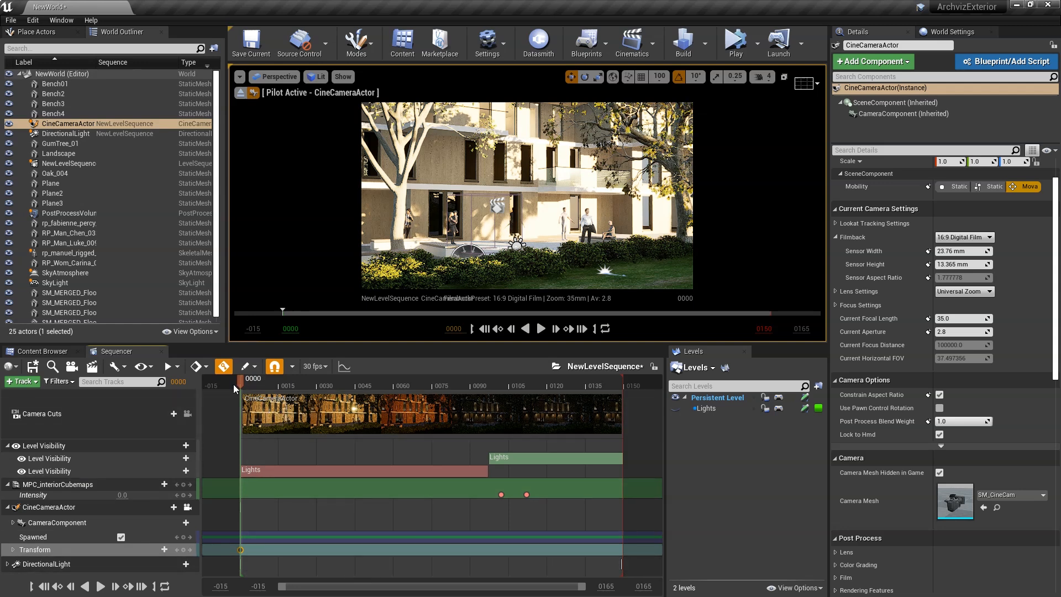
# Add a CineCameraActor Transform key at frame 148, shift the camera sideways to the right for it, and scrub back through the move
pyautogui.moveTo(306, 399); pyautogui.dragTo(620, 433)
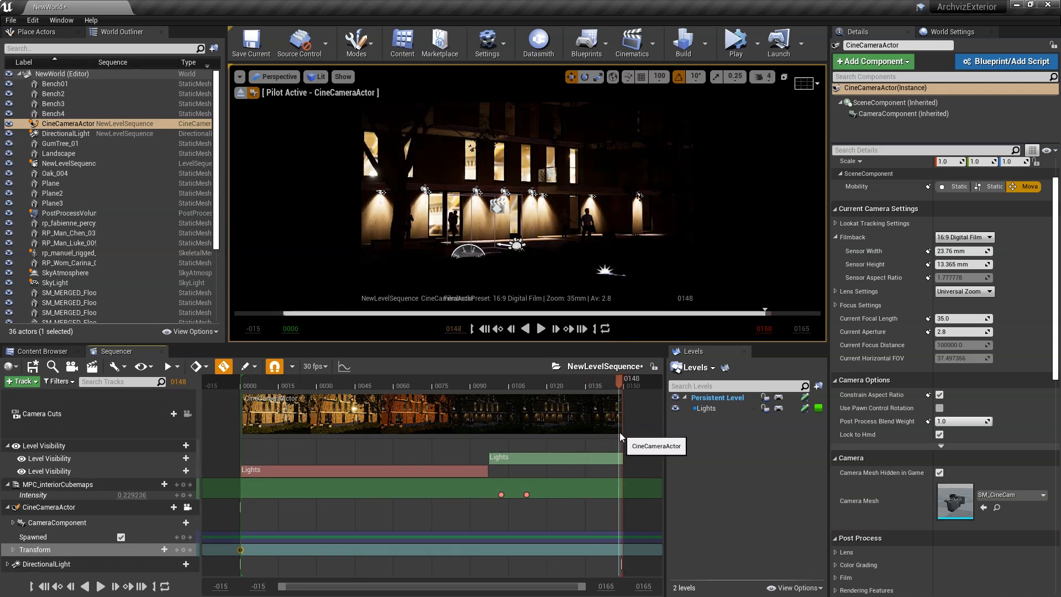
pyautogui.click(184, 549)
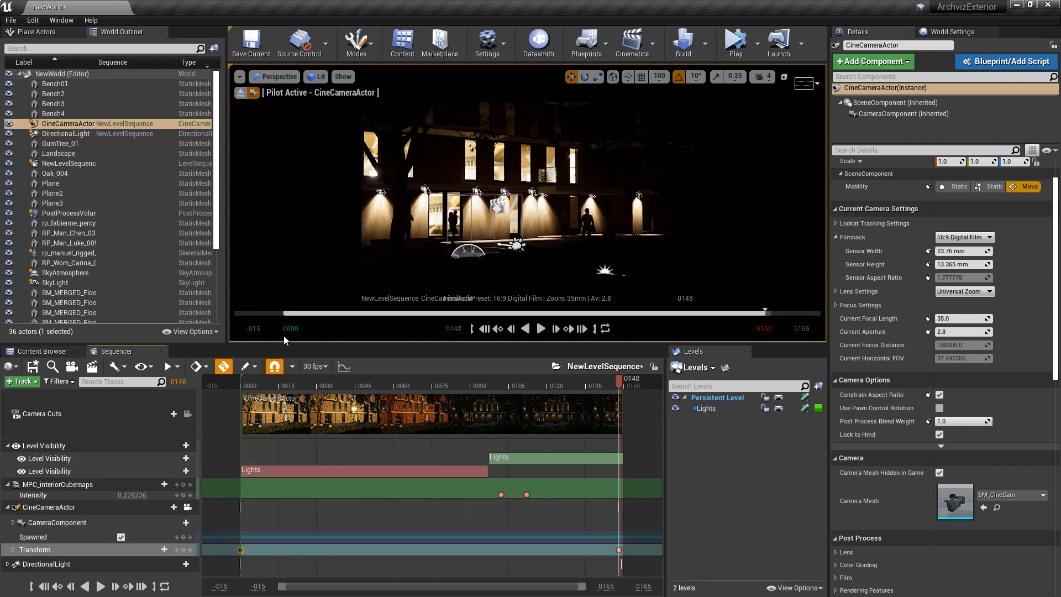
pyautogui.press('d')
pyautogui.moveTo(475, 221); pyautogui.dragTo(461, 219, button='right')
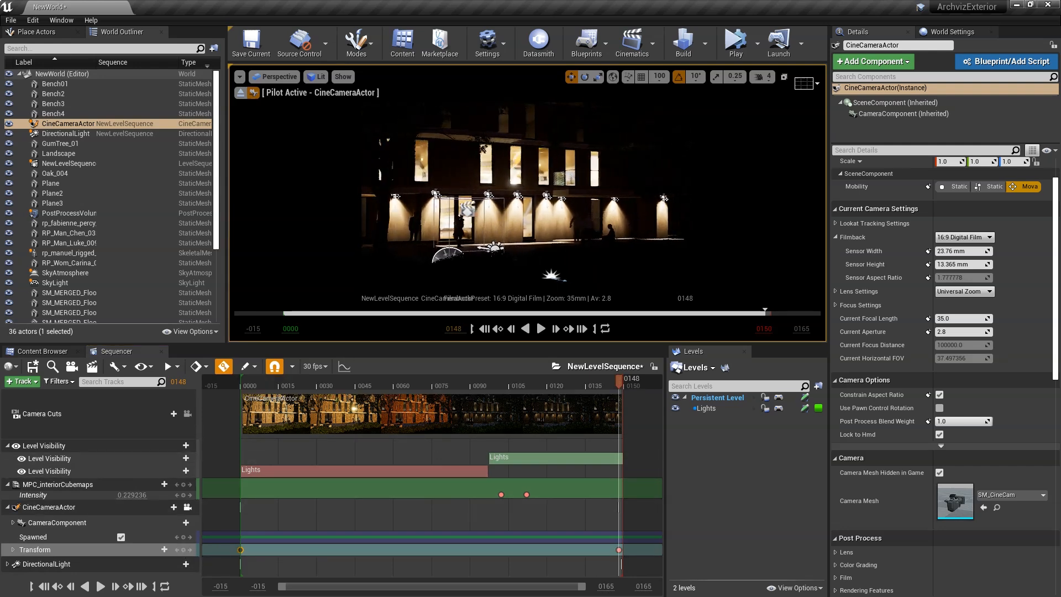
pyautogui.moveTo(590, 262); pyautogui.dragTo(589, 262, button='right')
pyautogui.moveTo(606, 383); pyautogui.dragTo(404, 387)
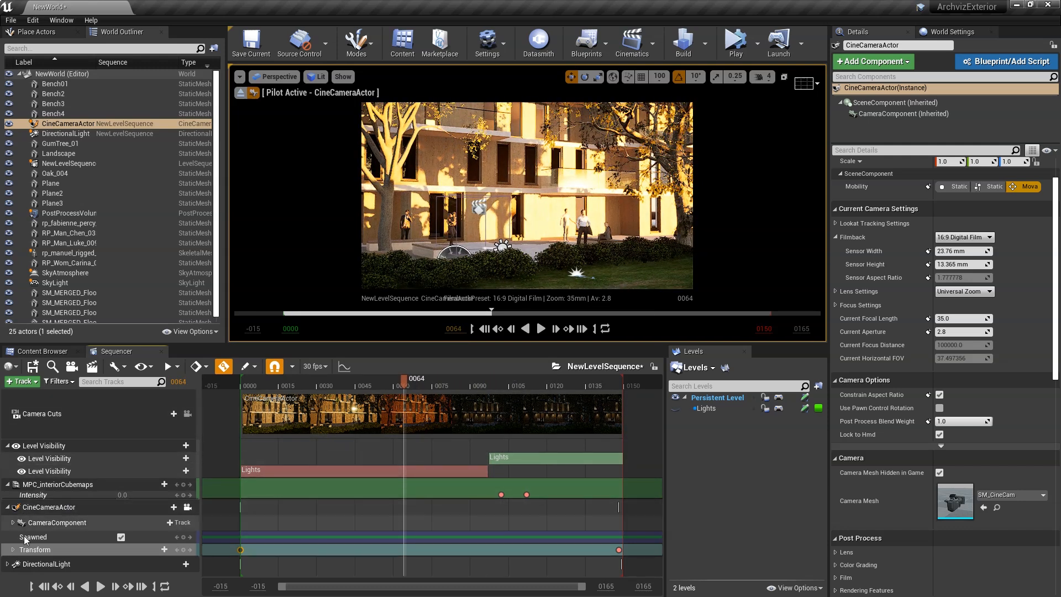
# Rotate the DirectionalLight at frame 149 to leave faint dusk light, turning off rotation snapping for a final turn of about -6.8°
pyautogui.click(8, 565)
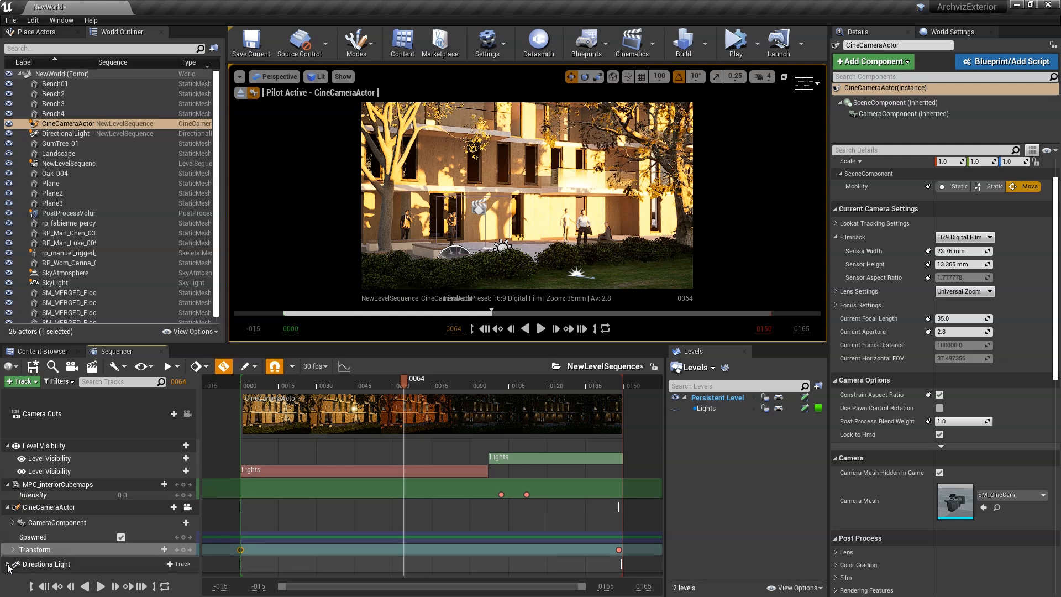
pyautogui.scroll(-2, 574, 539)
pyautogui.scroll(-2, 574, 539)
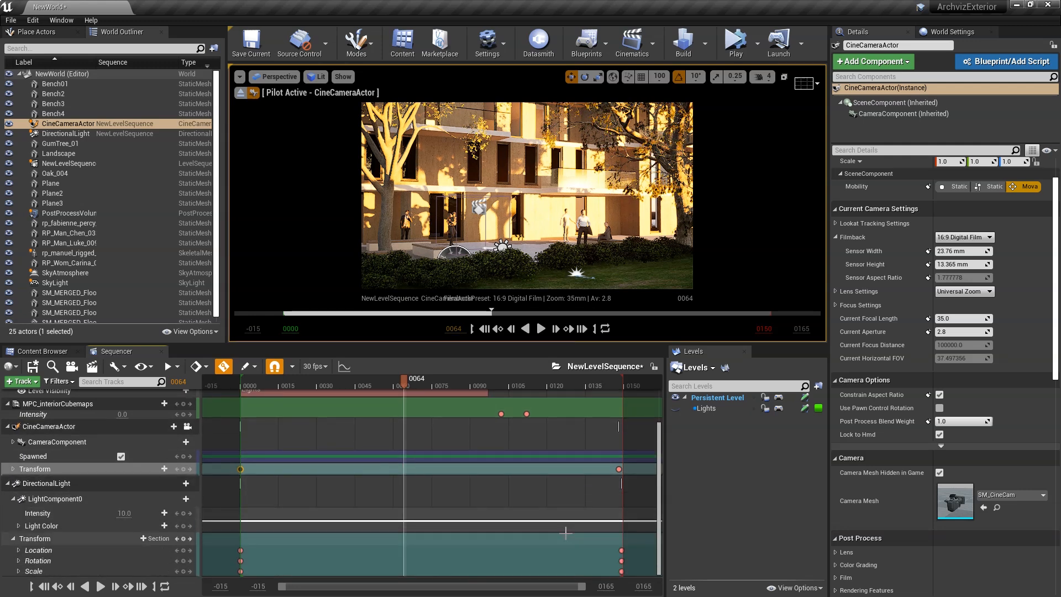
pyautogui.click(622, 550)
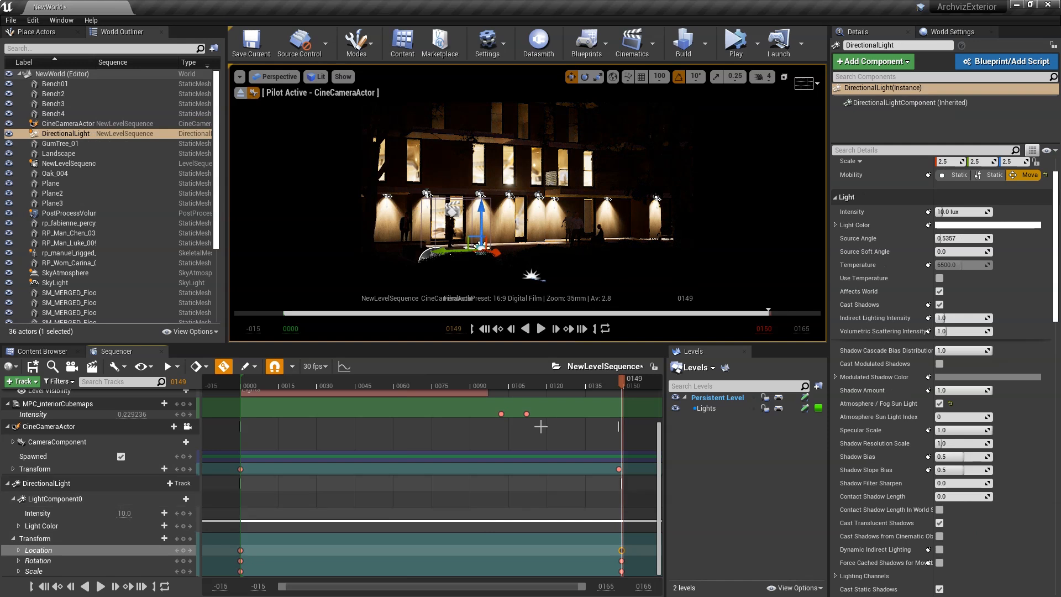
pyautogui.click(584, 76)
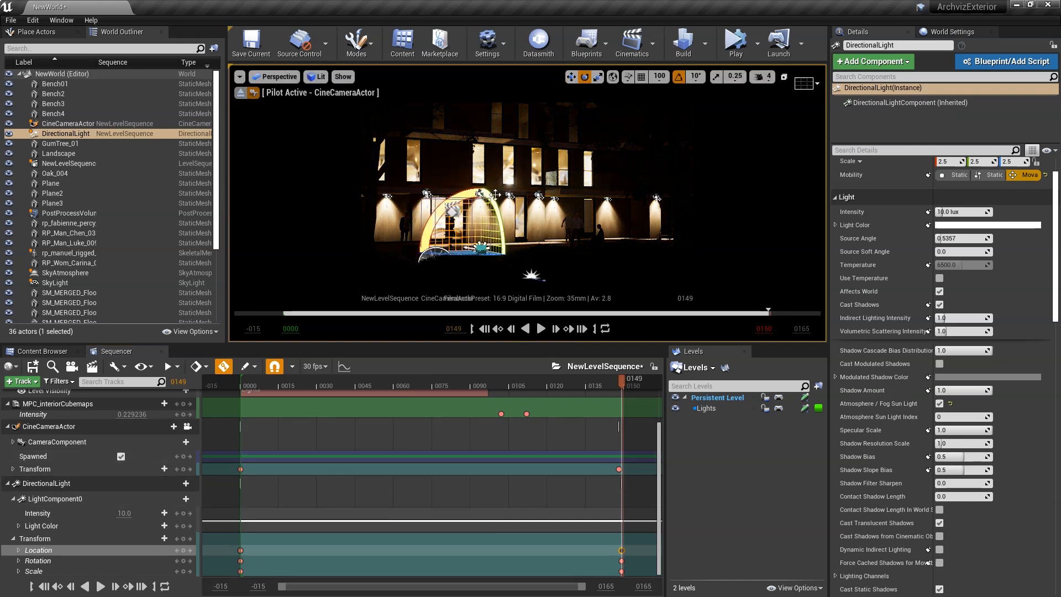
pyautogui.moveTo(498, 206); pyautogui.dragTo(587, 164)
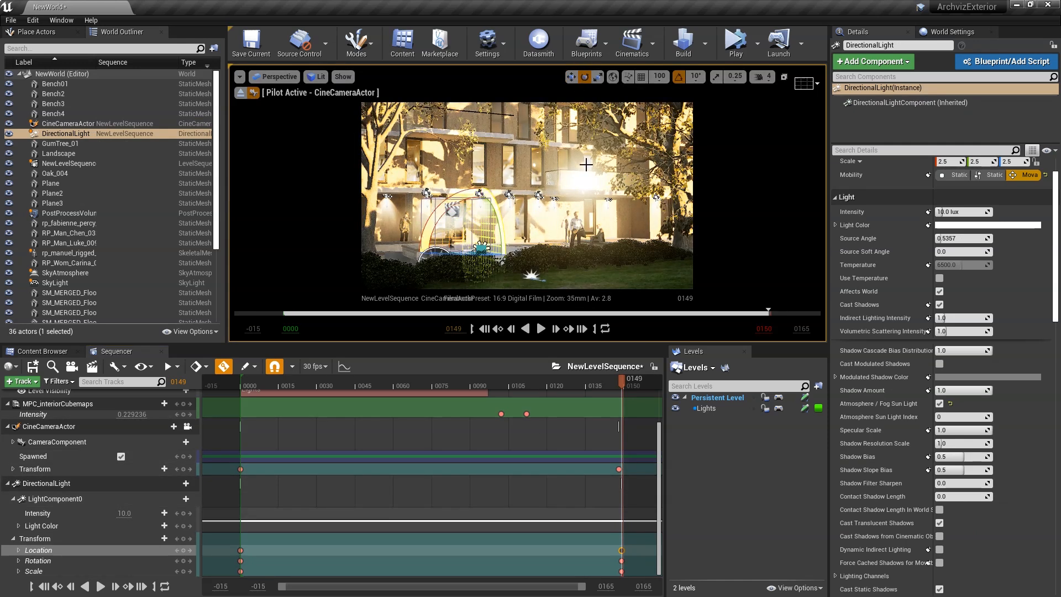
pyautogui.click(678, 80)
pyautogui.moveTo(501, 220); pyautogui.dragTo(485, 228)
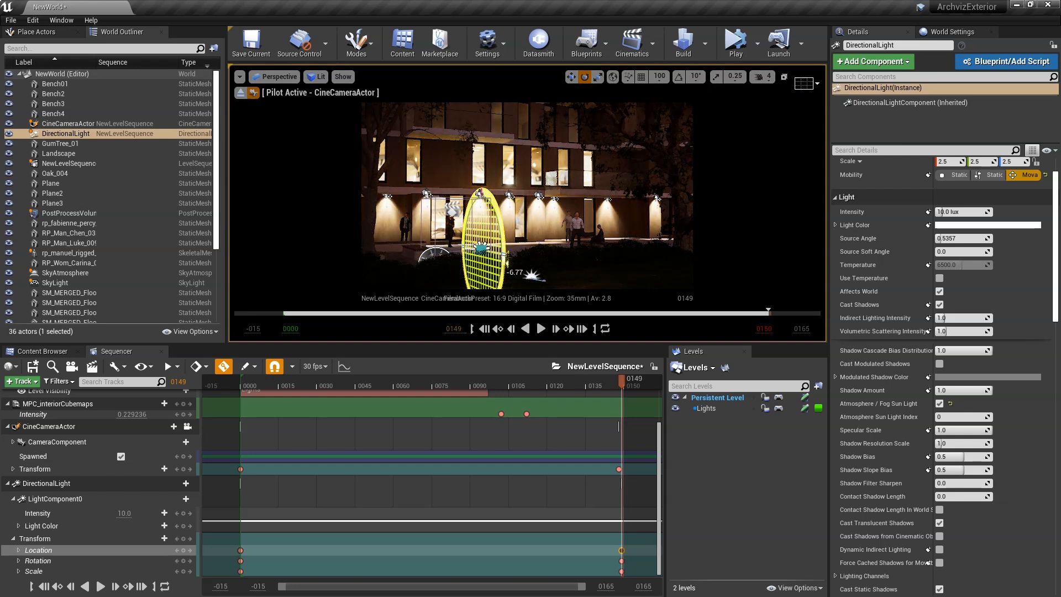
# Enlarge the viewport and play the sequence from near its start through the camera to review the sunset
pyautogui.moveTo(621, 380); pyautogui.dragTo(254, 382)
pyautogui.click(440, 391)
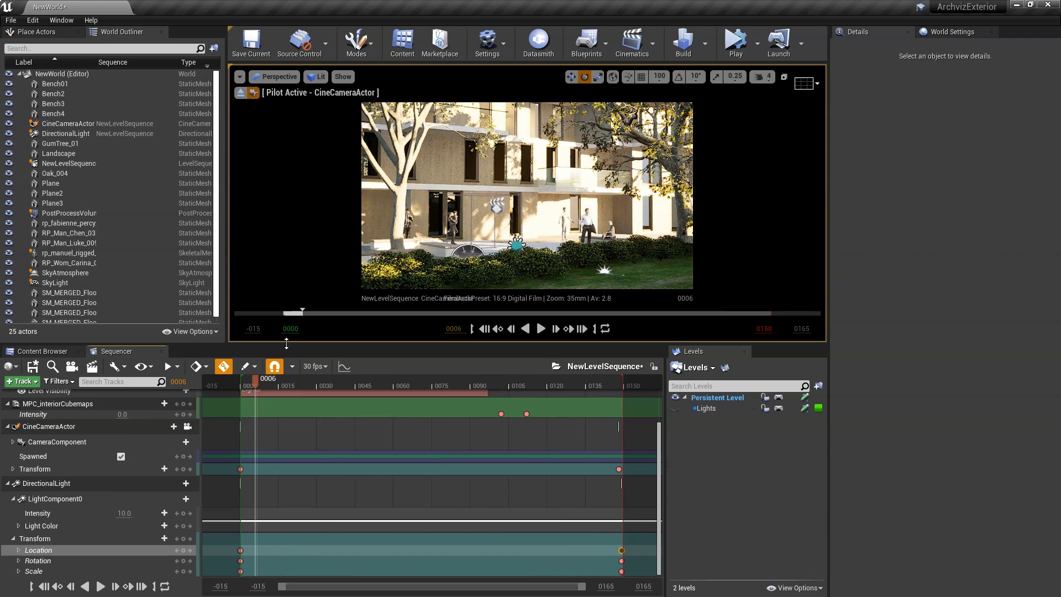
pyautogui.moveTo(287, 344); pyautogui.dragTo(288, 427)
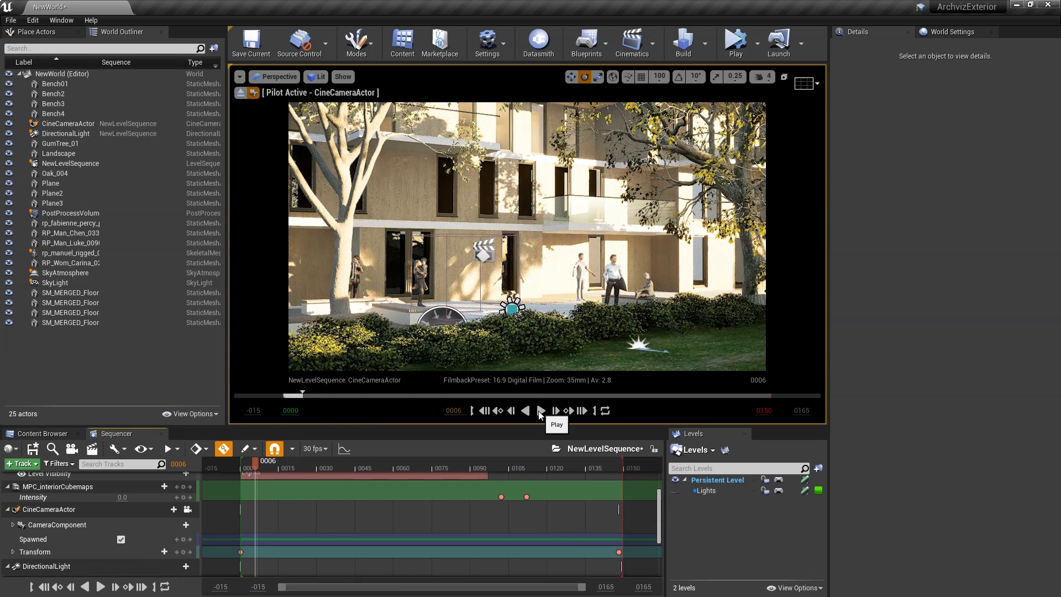
pyautogui.click(541, 410)
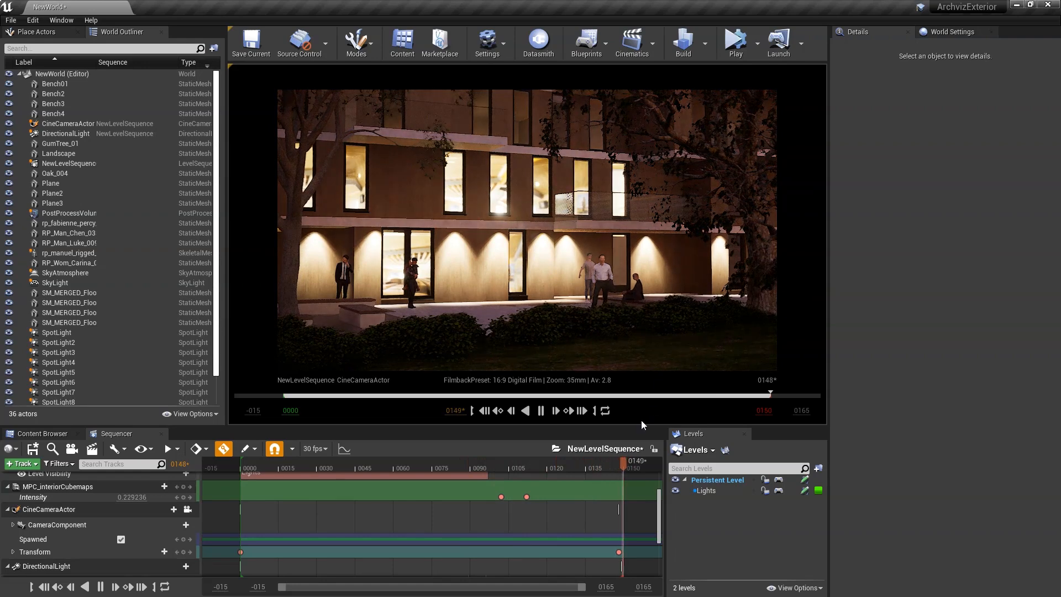
# At frame 136, move the rp_manuel_rigged_001_ue4 character left, in front of the narrow lit doorway
pyautogui.click(587, 464)
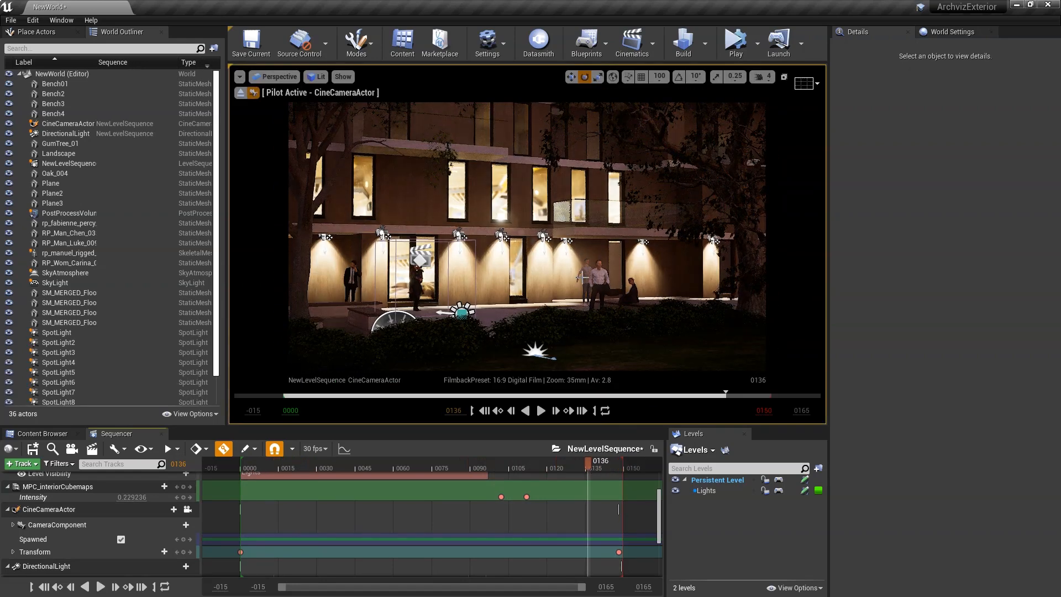
pyautogui.click(584, 278)
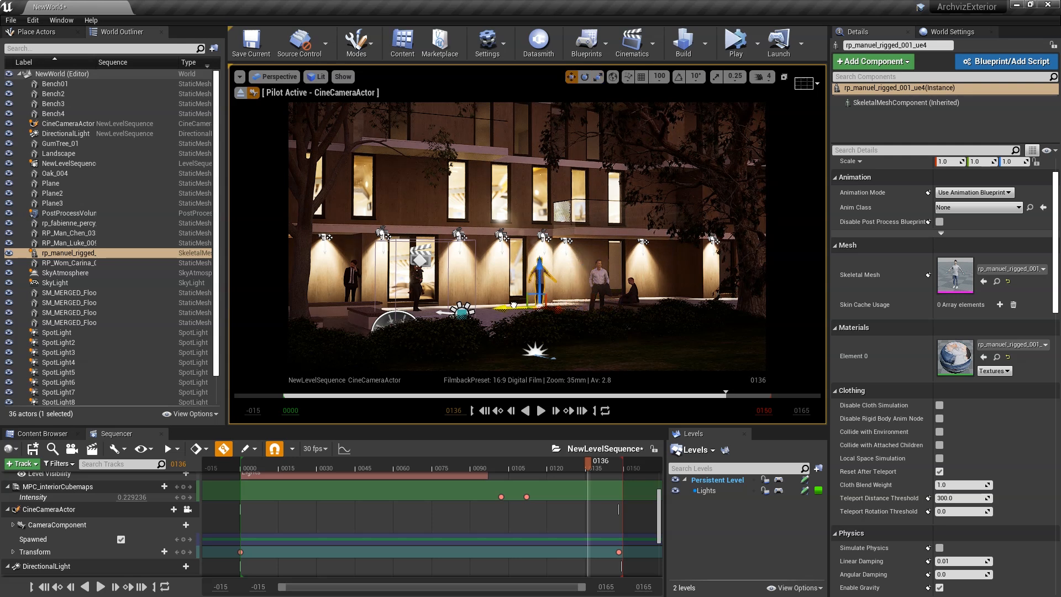
# Place a Rect Light in front of the facade, raise it to the upper floor, and rotate and offset it above the character
pyautogui.click(37, 32)
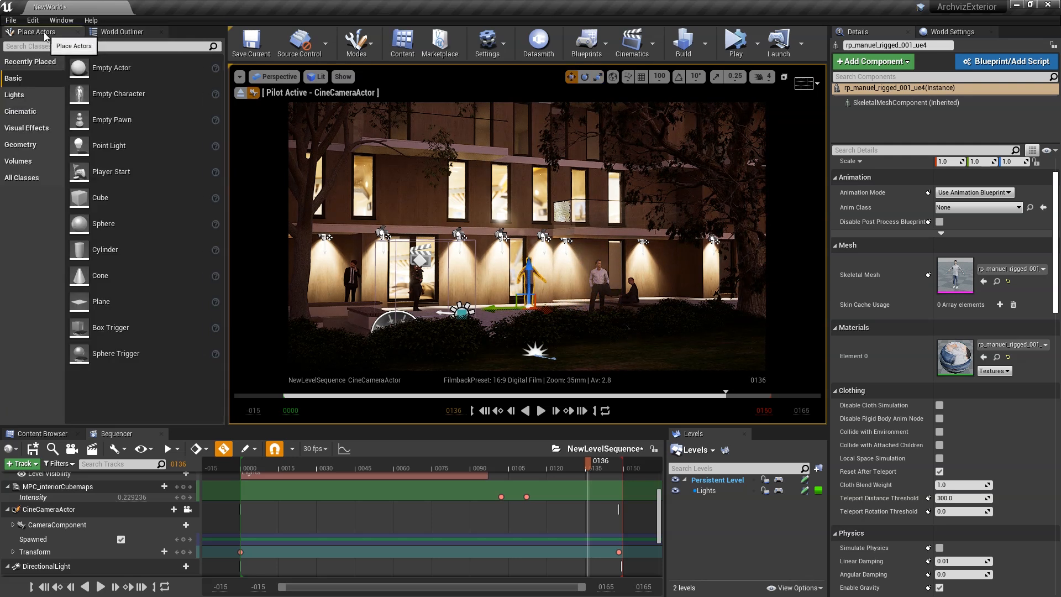
pyautogui.click(16, 94)
pyautogui.moveTo(101, 144); pyautogui.dragTo(501, 303)
pyautogui.moveTo(503, 267); pyautogui.dragTo(511, 144)
pyautogui.press('e')
pyautogui.press('r')
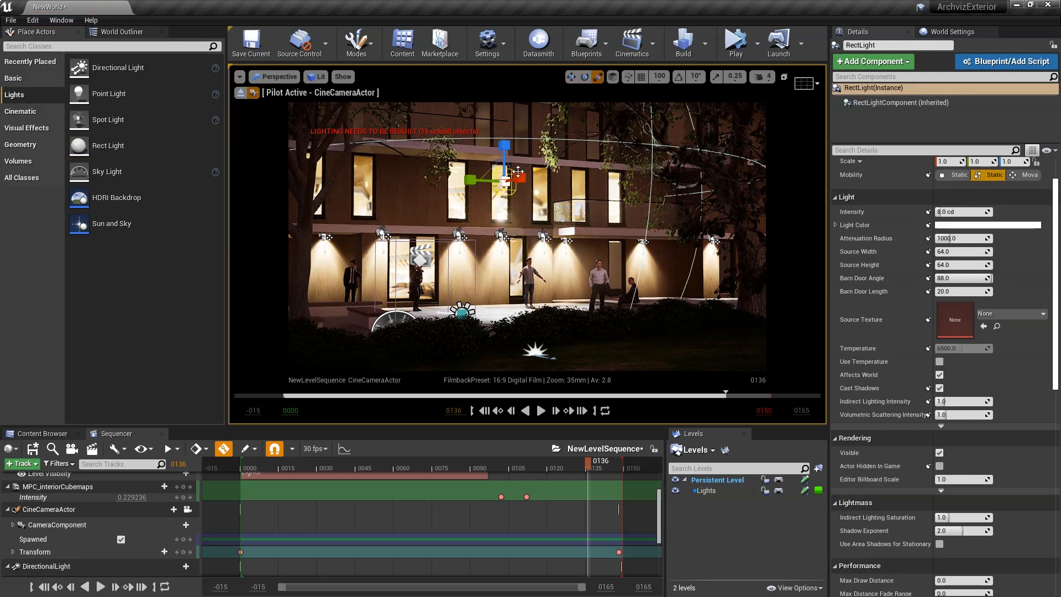
pyautogui.press('e')
pyautogui.moveTo(529, 197); pyautogui.dragTo(565, 167)
pyautogui.press('w')
# Set the RectLight's intensity to 1 cd
pyautogui.click(937, 214)
pyautogui.write('2')
pyautogui.press('Return')
pyautogui.write('1')
pyautogui.press('Return')
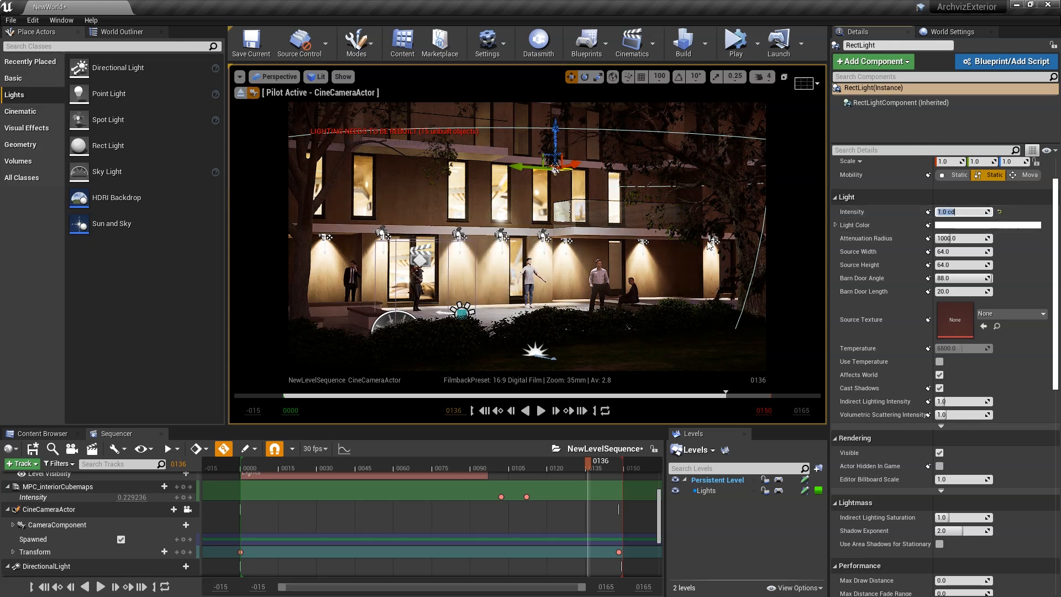
# Run the level in Simulate mode and play the sequence from frame 11, pausing at frame 56
pyautogui.click(735, 51)
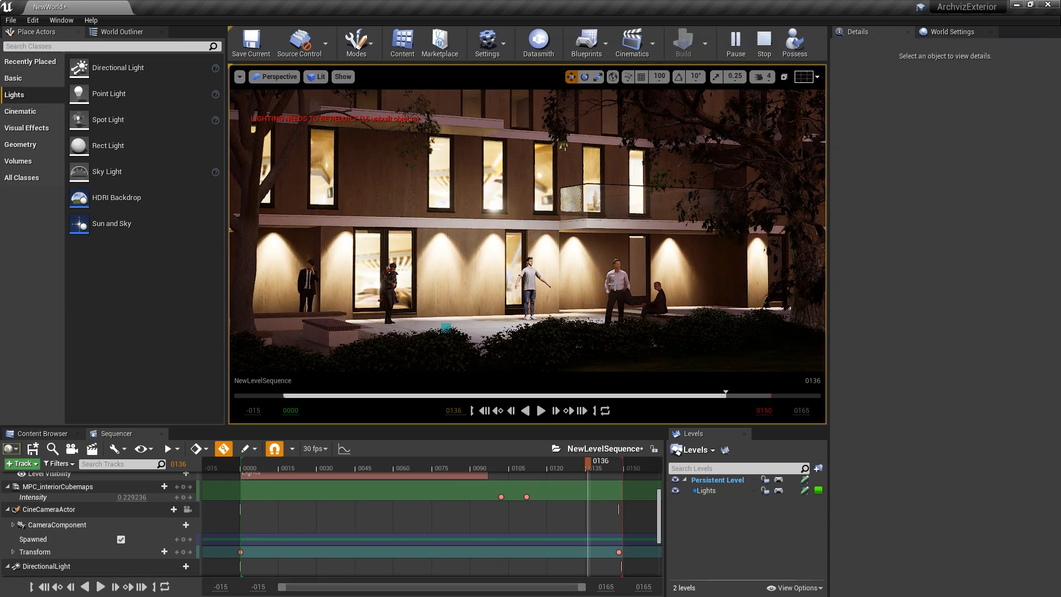
pyautogui.click(767, 51)
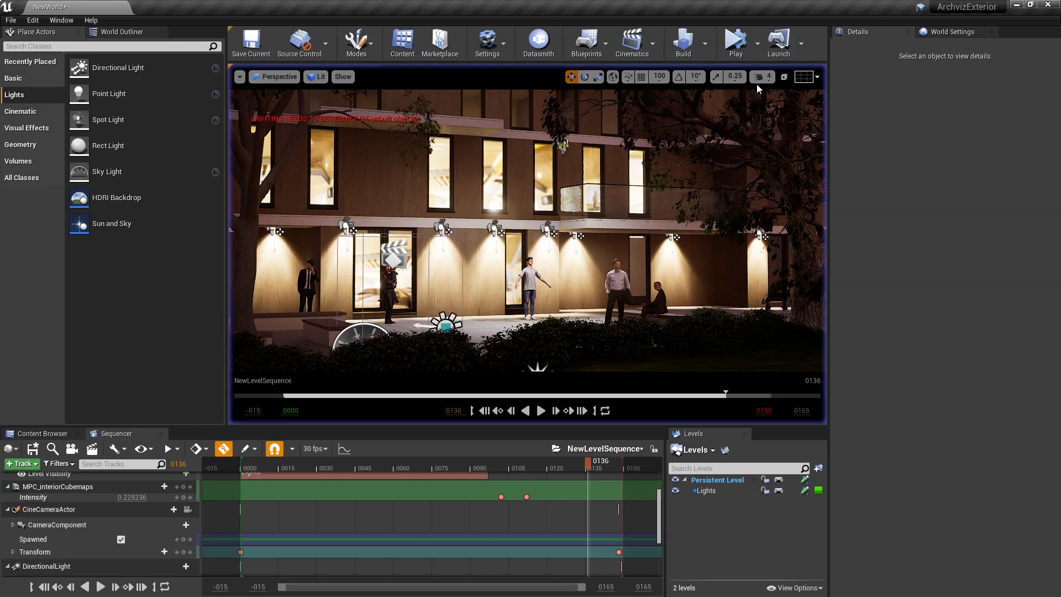
pyautogui.click(757, 43)
pyautogui.click(785, 136)
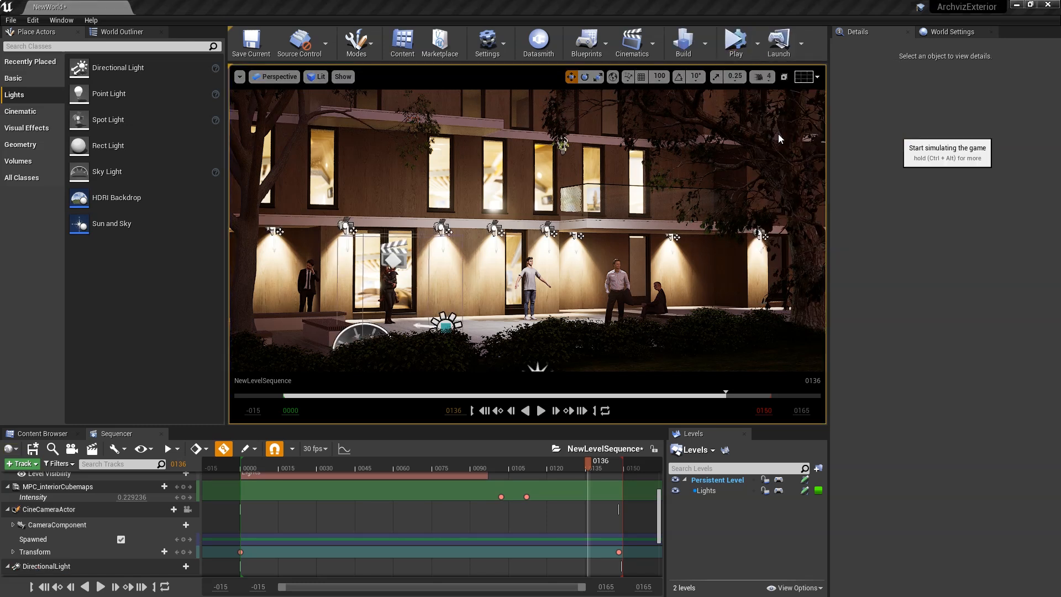
pyautogui.click(269, 466)
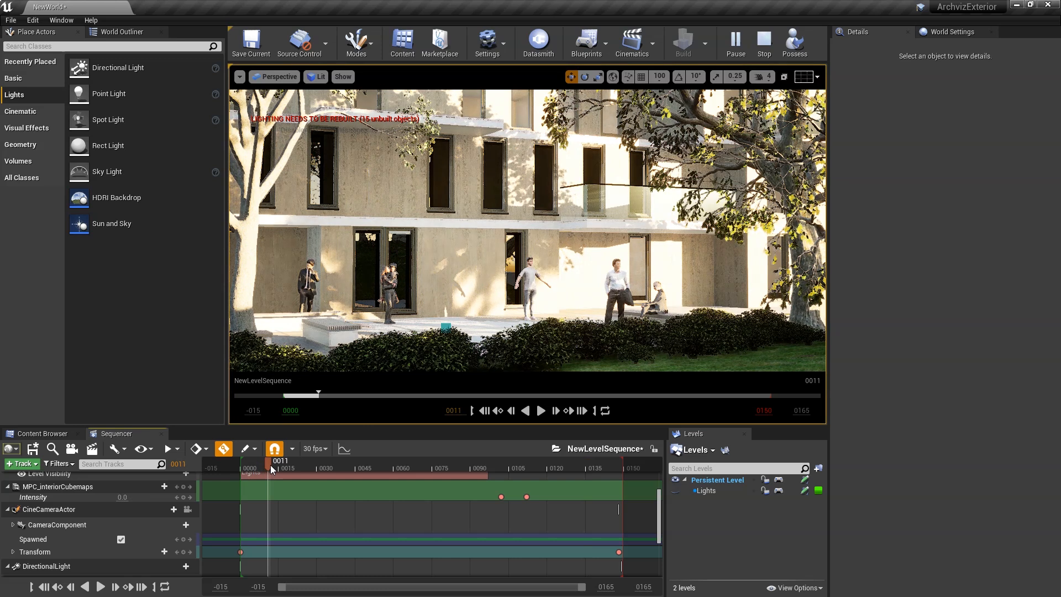
pyautogui.click(541, 412)
pyautogui.click(542, 411)
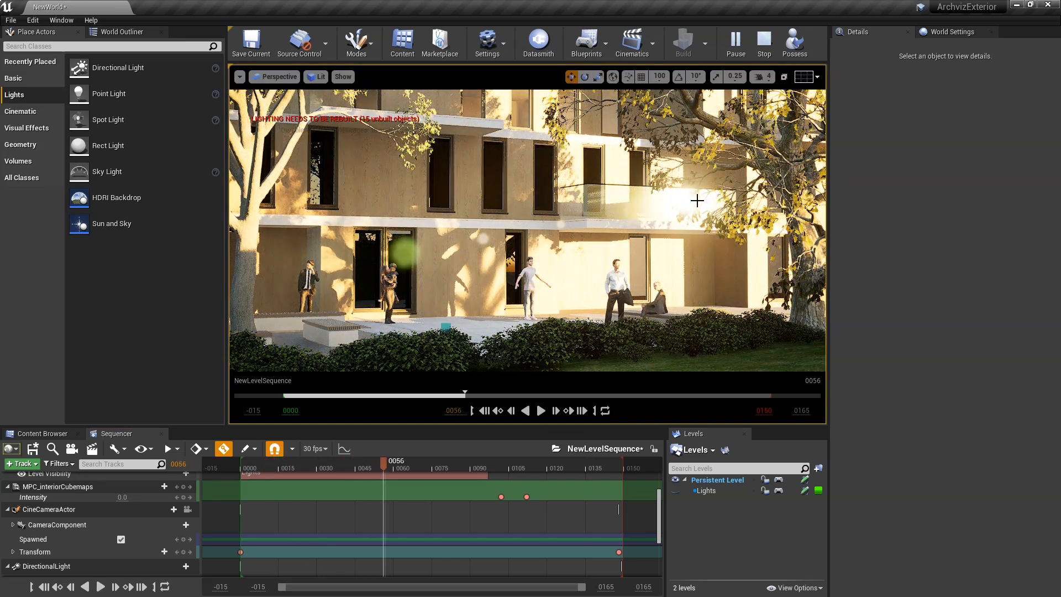
# Stop the simulation and replace the rp_manuel_rigged_001_ue4 character with the rp_manuel_animated_001_dancing_ue4 asset in front of the narrow doorway
pyautogui.click(532, 275)
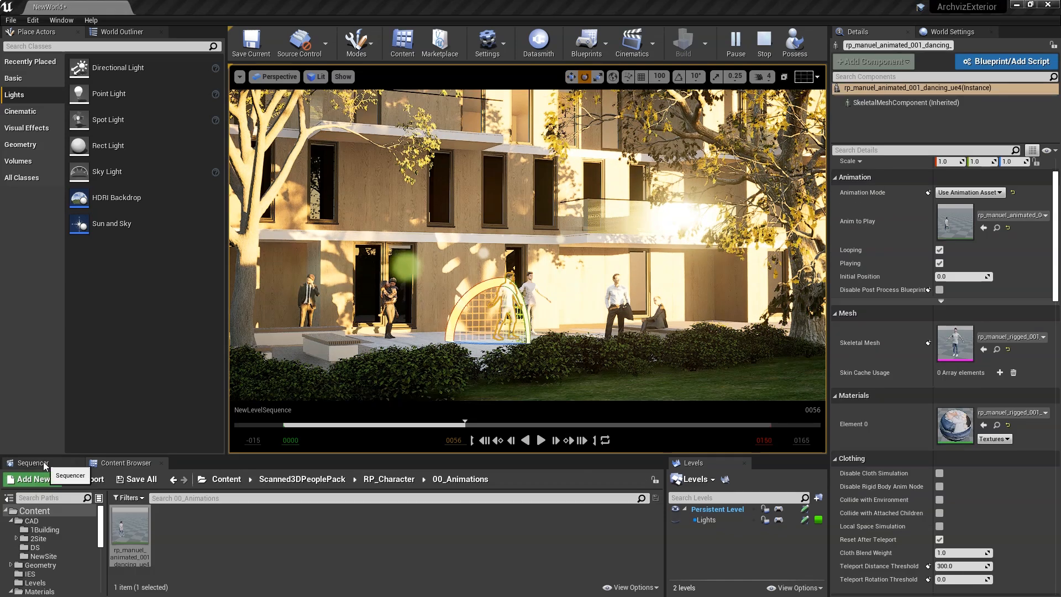
pyautogui.click(34, 463)
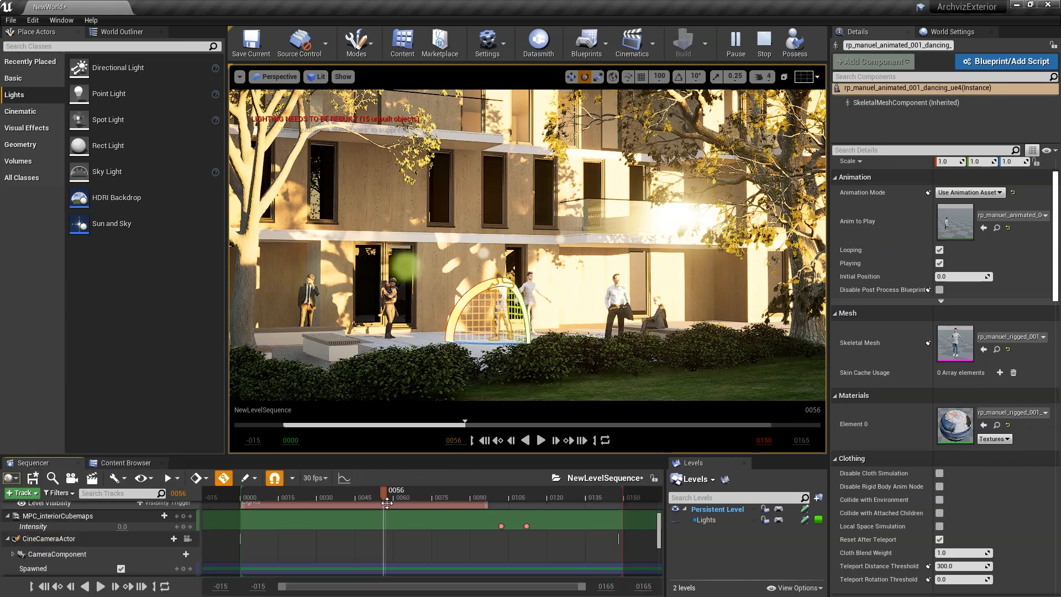
pyautogui.click(764, 41)
pyautogui.click(532, 292)
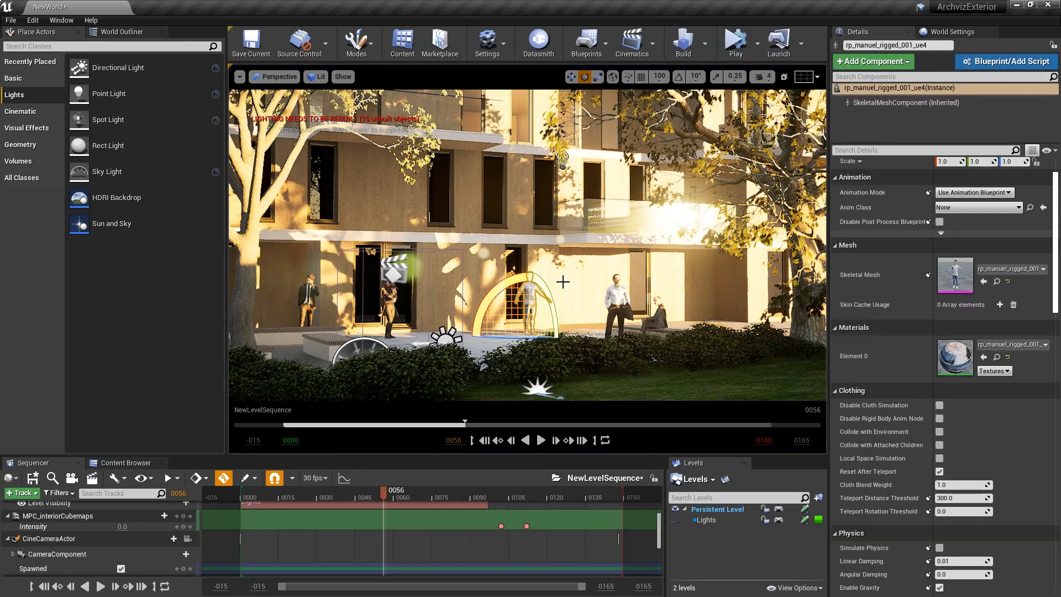
pyautogui.press('Delete')
pyautogui.click(125, 463)
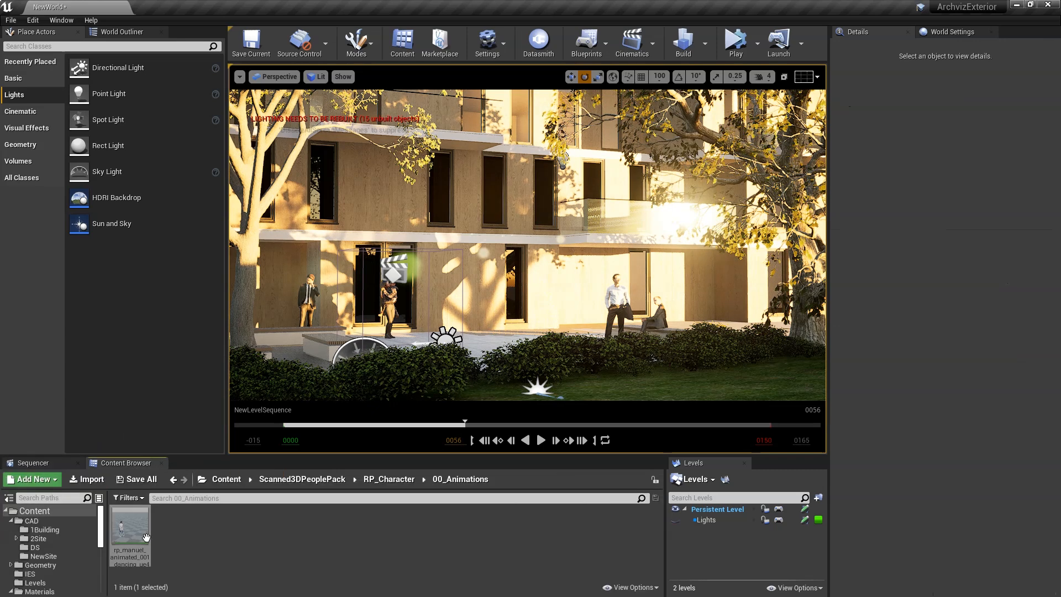
pyautogui.moveTo(130, 530); pyautogui.dragTo(535, 341)
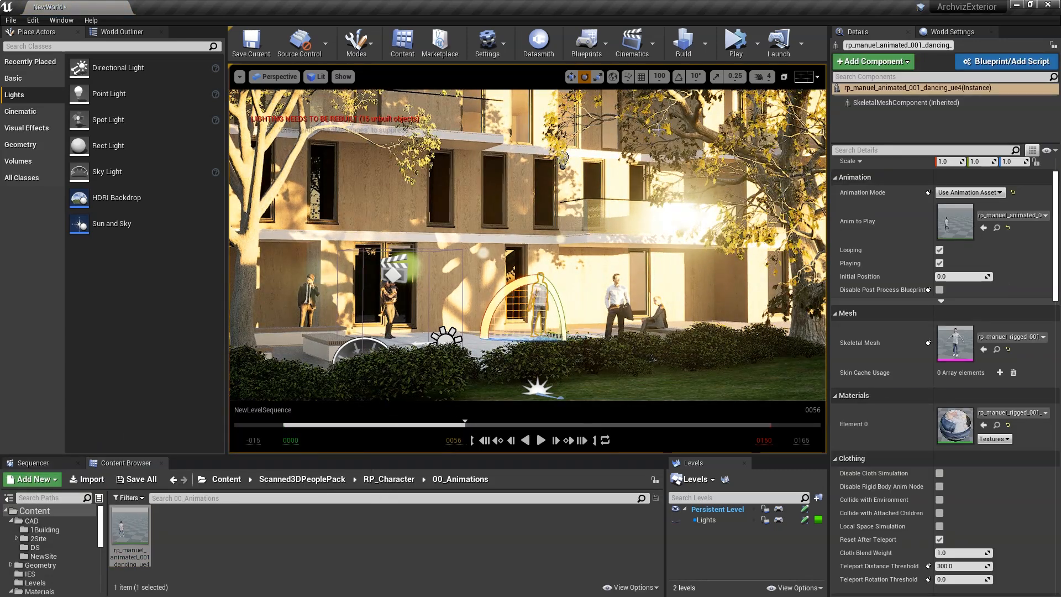
# Simulate the level, play the sequence from frame 10 into dusk, and scrub back to frame 84
pyautogui.click(736, 42)
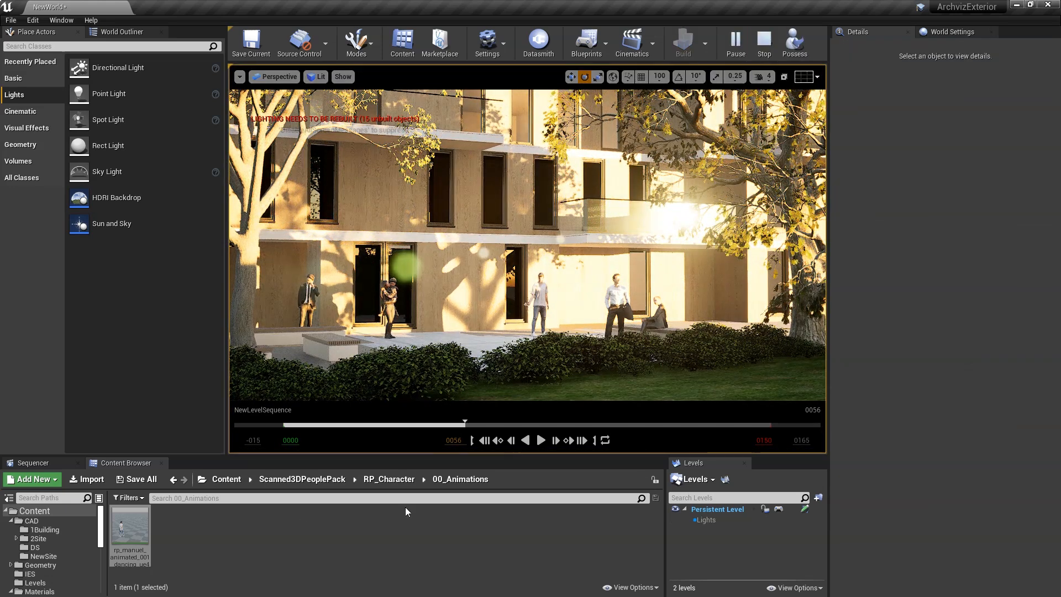
pyautogui.click(48, 466)
pyautogui.moveTo(380, 497); pyautogui.dragTo(265, 500)
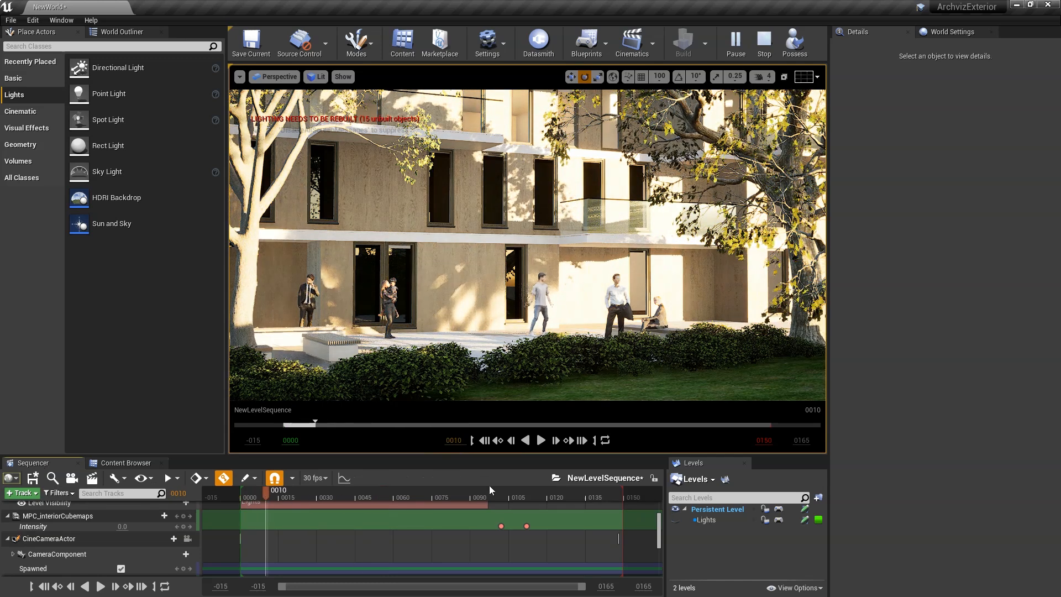
pyautogui.click(541, 441)
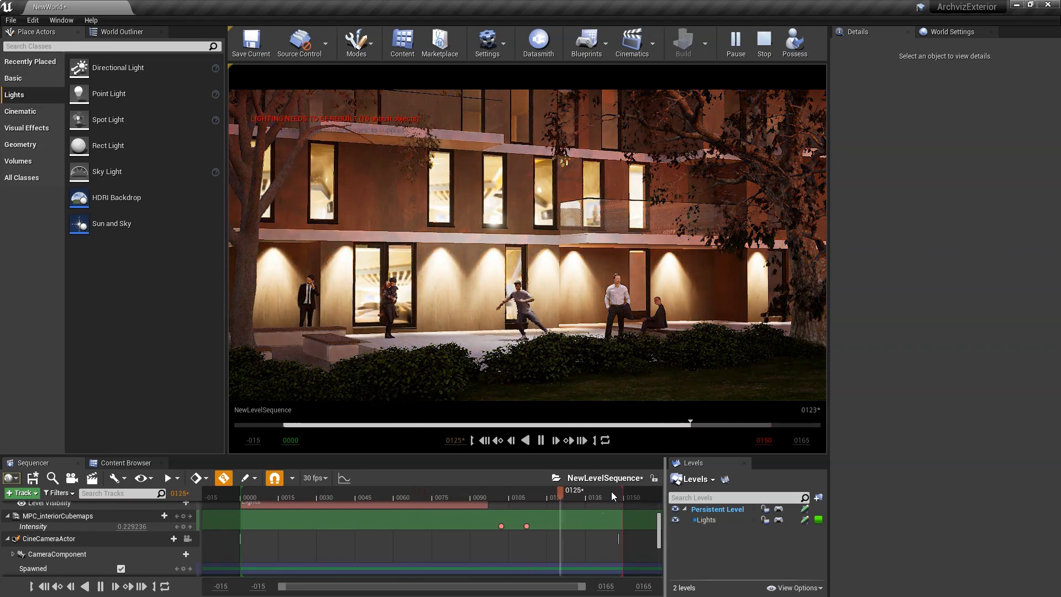
pyautogui.click(569, 491)
pyautogui.moveTo(538, 493); pyautogui.dragTo(466, 493)
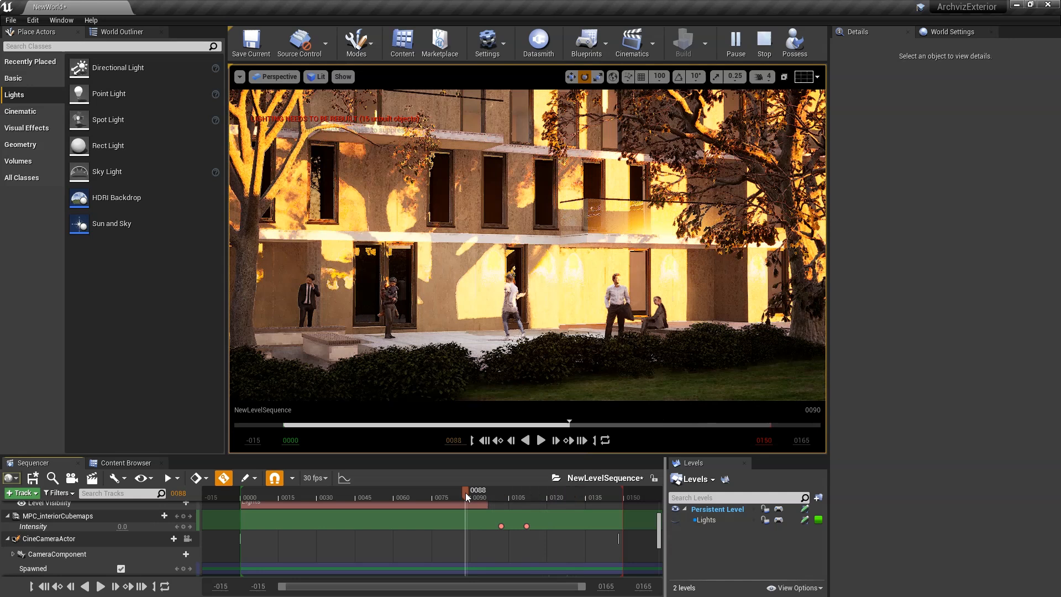
# Set the sequence's display rate to 24 fps (film) and play it, stopping at frame 113
pyautogui.click(309, 478)
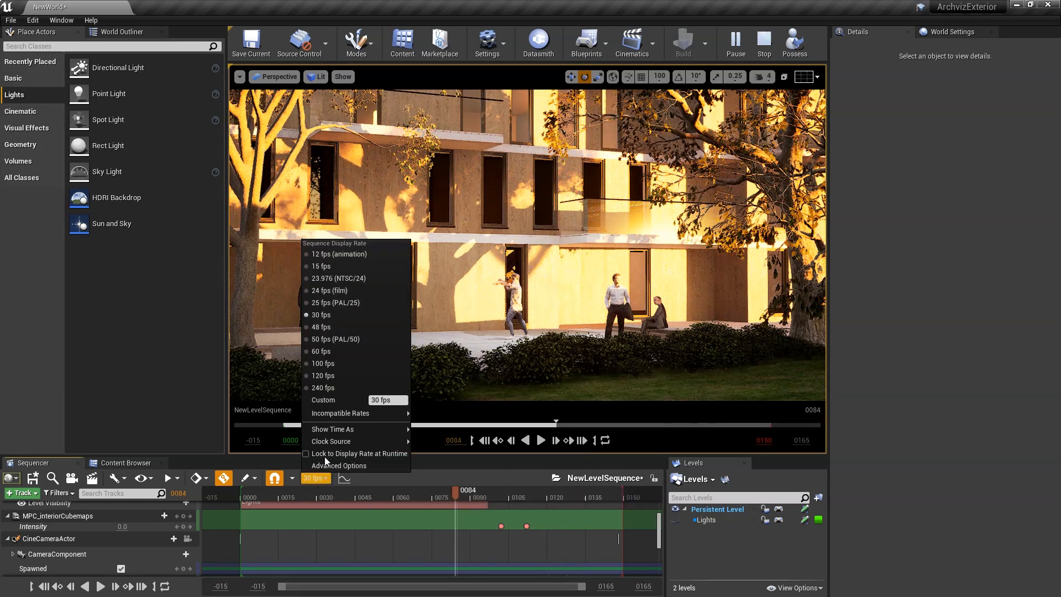
pyautogui.click(321, 292)
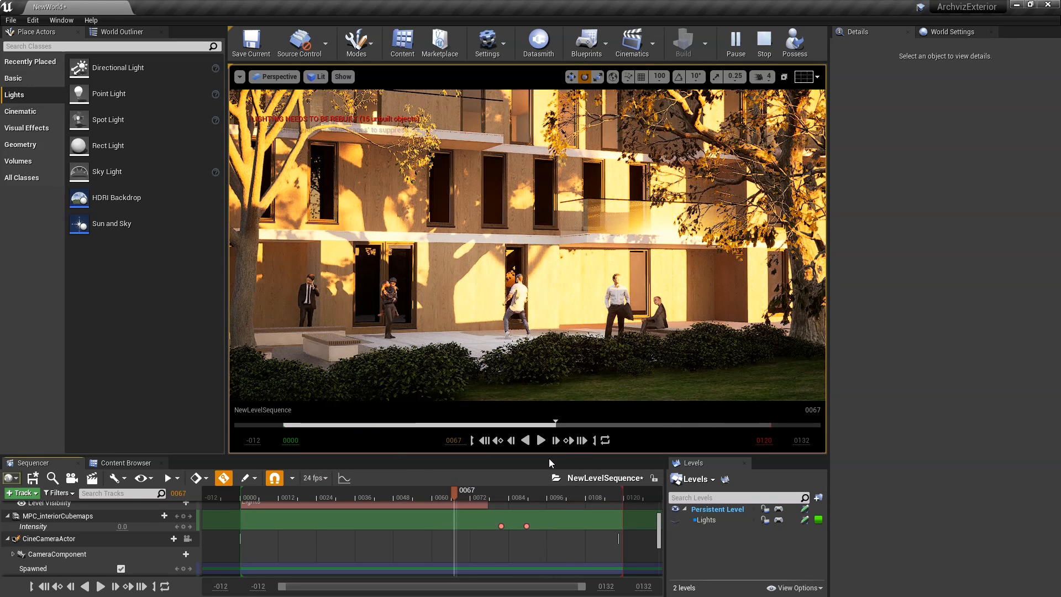
pyautogui.click(542, 440)
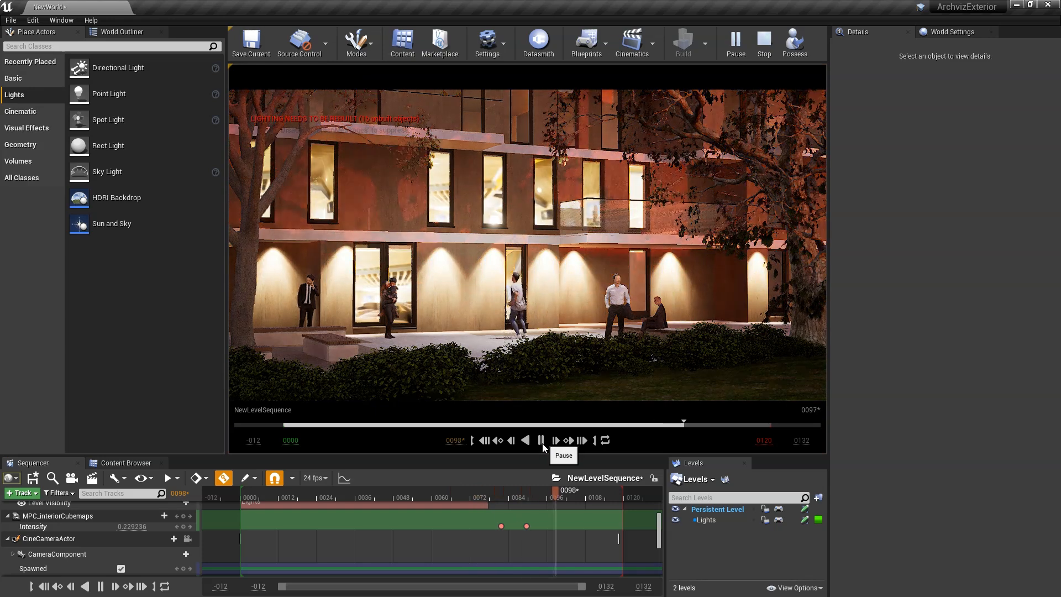
pyautogui.moveTo(581, 494); pyautogui.dragTo(605, 505)
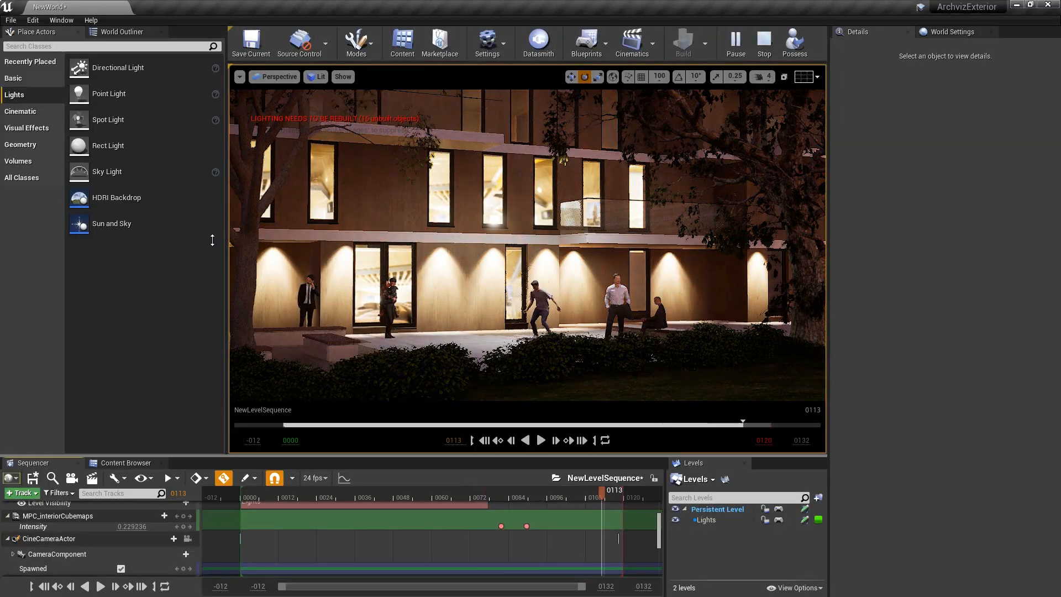
# Stop the simulation and set all spotlights, SpotLight through SpotLight11, to an intensity of 4 cd and a temperature of 4500
pyautogui.click(122, 31)
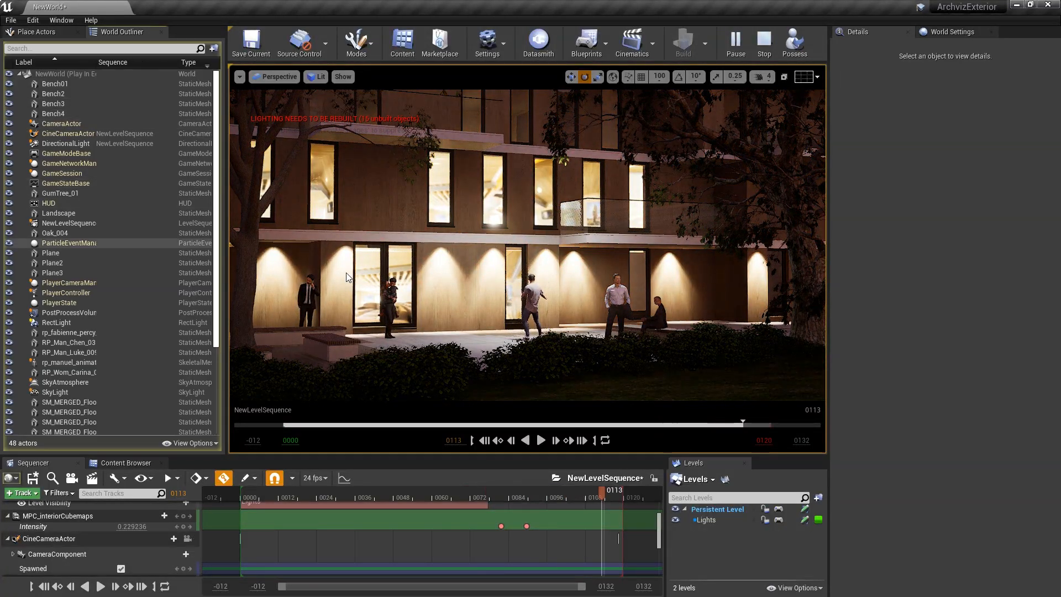
pyautogui.click(764, 43)
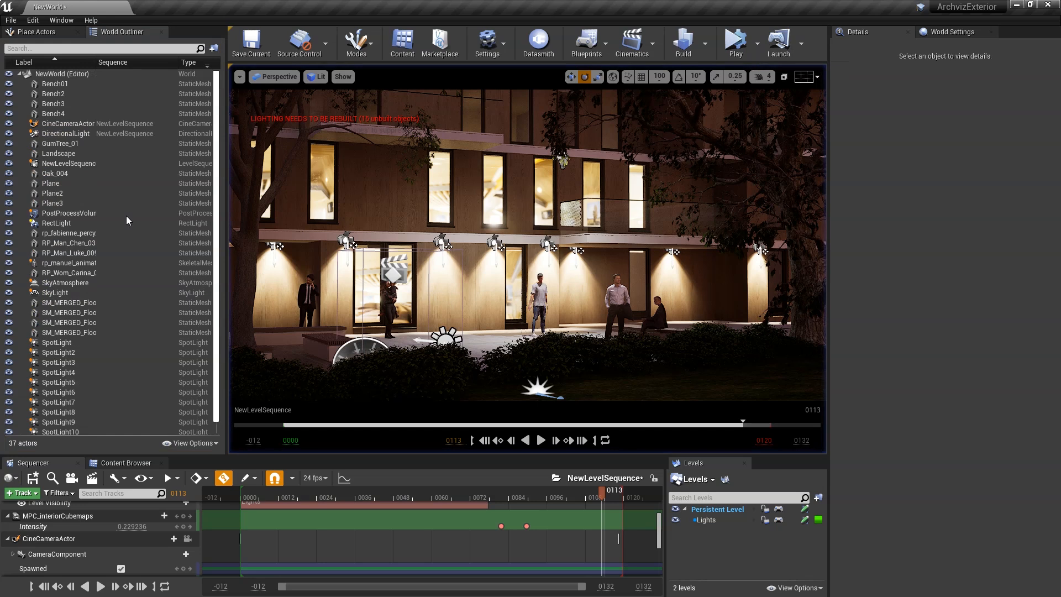
pyautogui.click(61, 342)
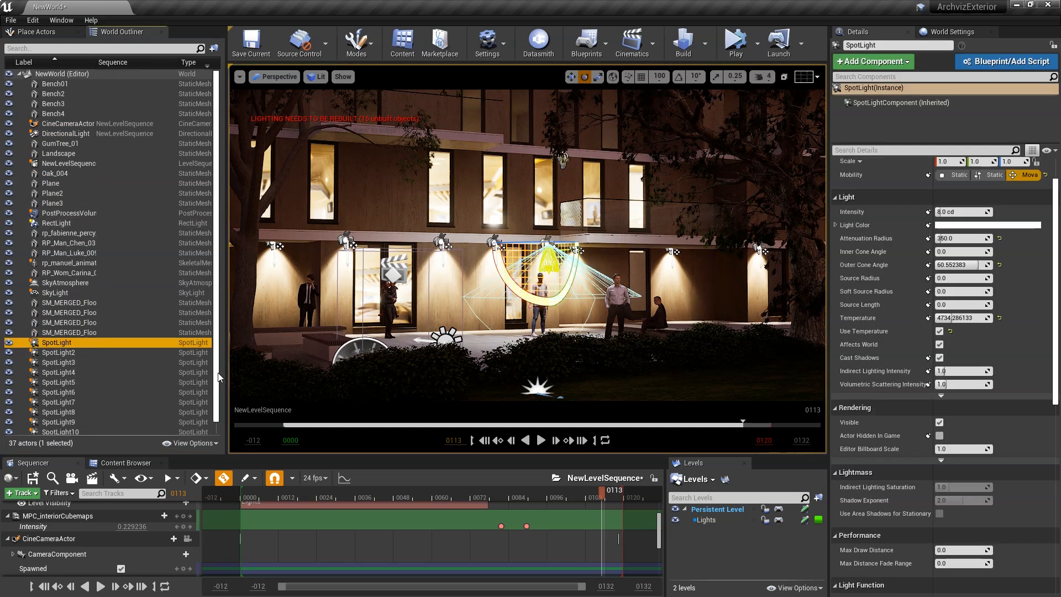
pyautogui.scroll(-1, 220, 425)
pyautogui.keyDown('shift'); pyautogui.click(88, 430); pyautogui.keyUp('shift')
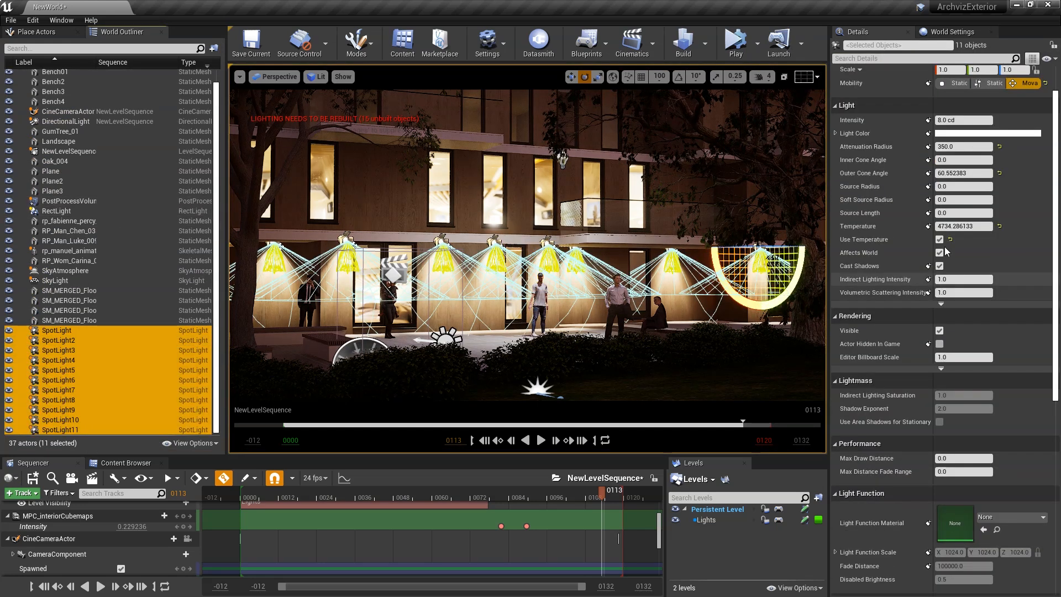
pyautogui.click(959, 121)
pyautogui.write('4')
pyautogui.click(976, 226)
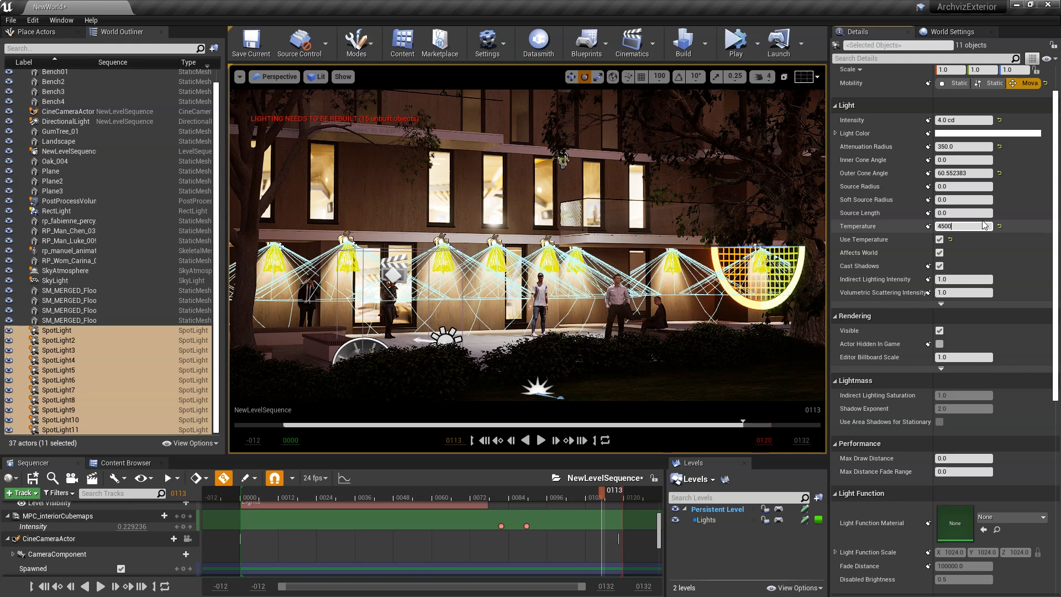
# Deselect the lights at frame 103, simulate the level and scrub the sequence to frame 114
pyautogui.moveTo(581, 494)
pyautogui.mouseDown()
pyautogui.moveTo(545, 493)
pyautogui.moveTo(570, 488)
pyautogui.mouseUp()
pyautogui.press('Escape')
pyautogui.click(735, 41)
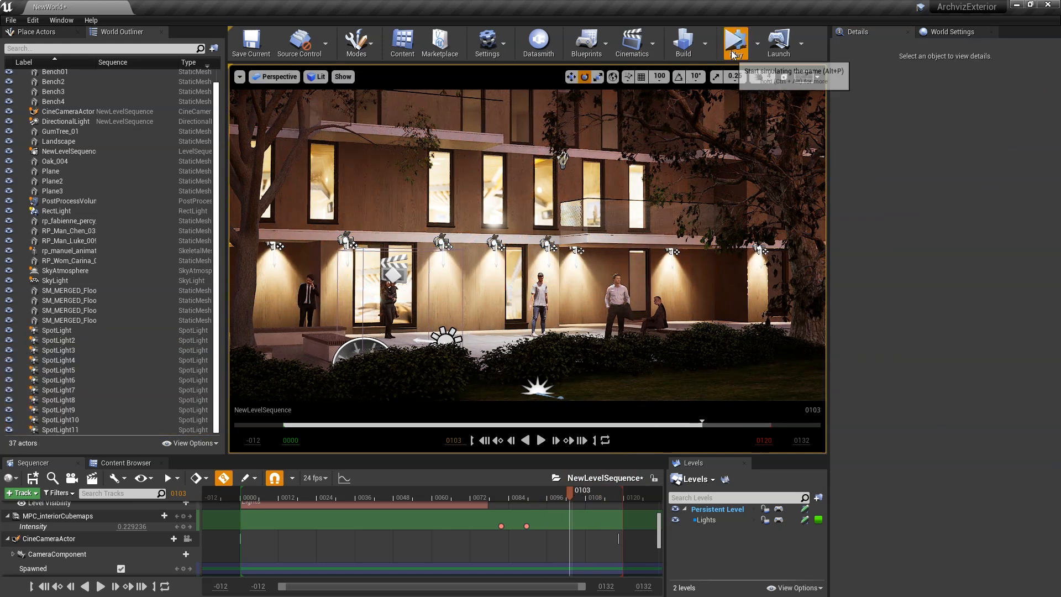
pyautogui.moveTo(571, 494); pyautogui.dragTo(598, 496)
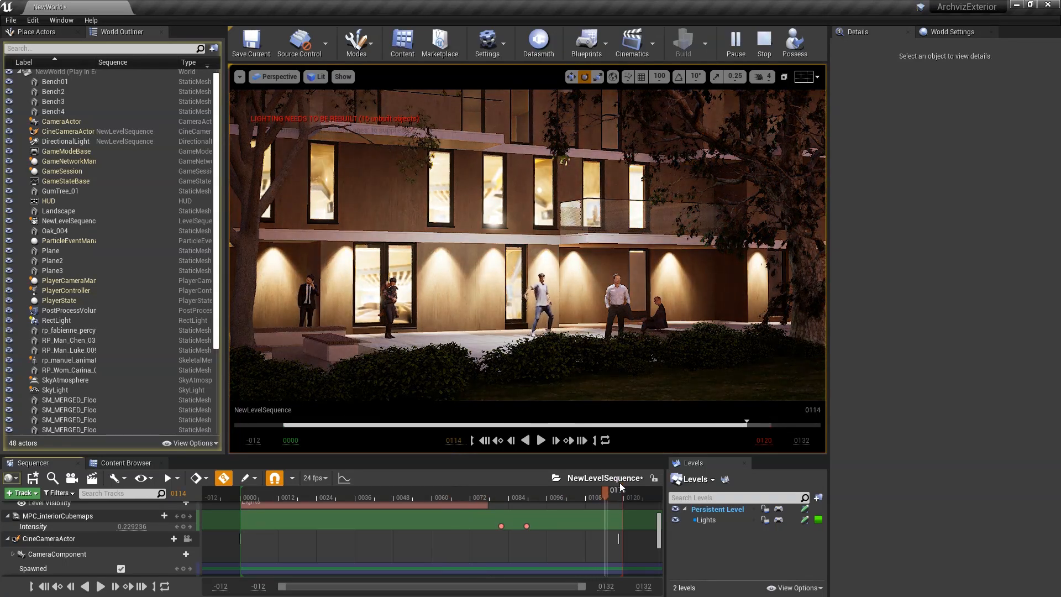